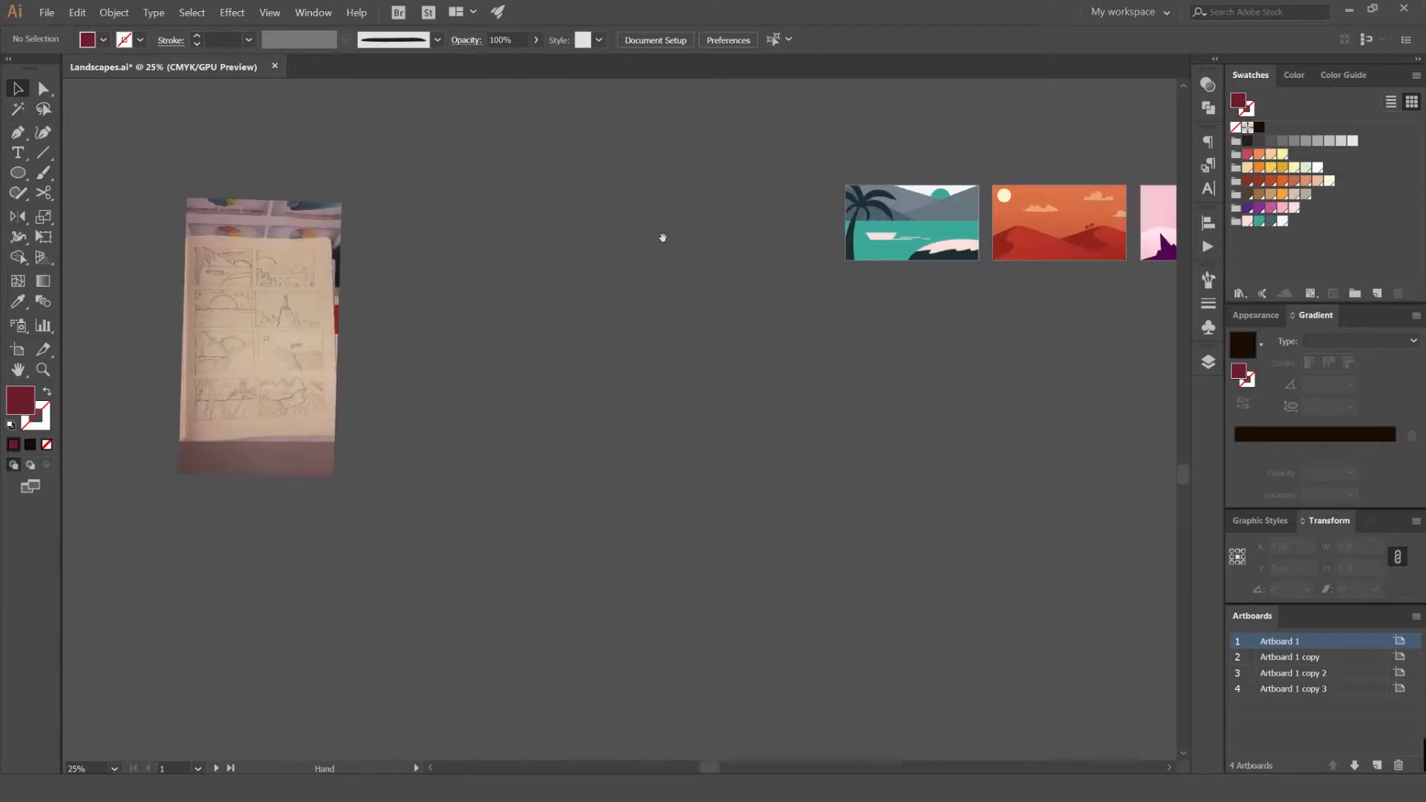
Look over the photographed sketchbook page with its pencil landscape thumbnails
scroll(645, 244, "up", 3)
left_click_drag(951, 274, 930, 228)
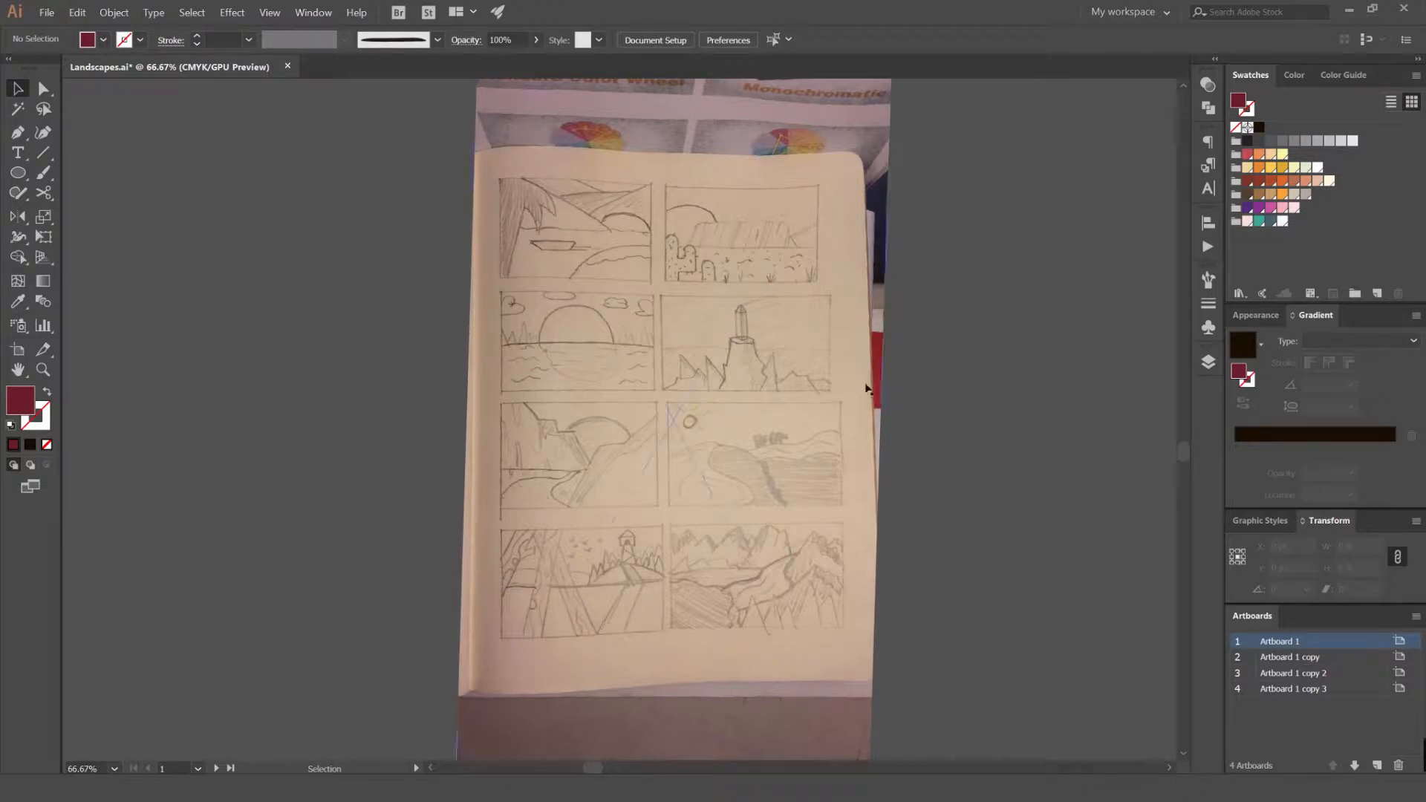
mouse_move(1034, 518)
left_mouse_down()
mouse_move(1003, 494)
mouse_move(691, 401)
left_mouse_up()
key("ctrl+minus")
key("ctrl+minus")
key("ctrl+minus")
left_click_drag(335, 345, 698, 341)
Examine the four finished landscape illustrations up close: beach, desert, crystal tower and watchtower scenes
left_click_drag(824, 351, 586, 383)
scroll(782, 336, "up", 2)
mouse_move(842, 374)
left_mouse_down()
mouse_move(691, 401)
mouse_move(627, 395)
left_mouse_up()
left_click_drag(797, 407, 742, 427)
scroll(743, 427, "right", 6)
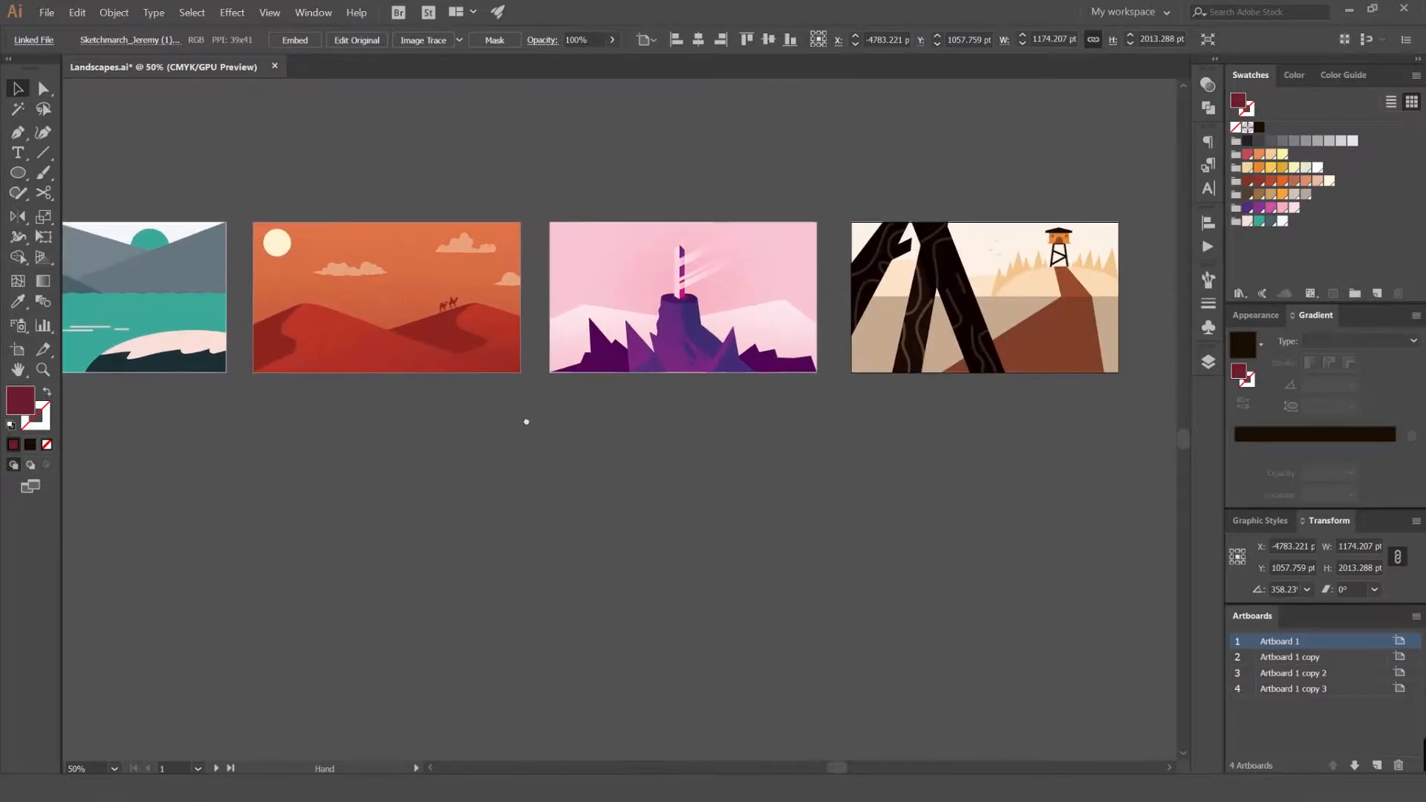
key("ctrl+plus")
key("ctrl+plus")
scroll(579, 438, "right", 5)
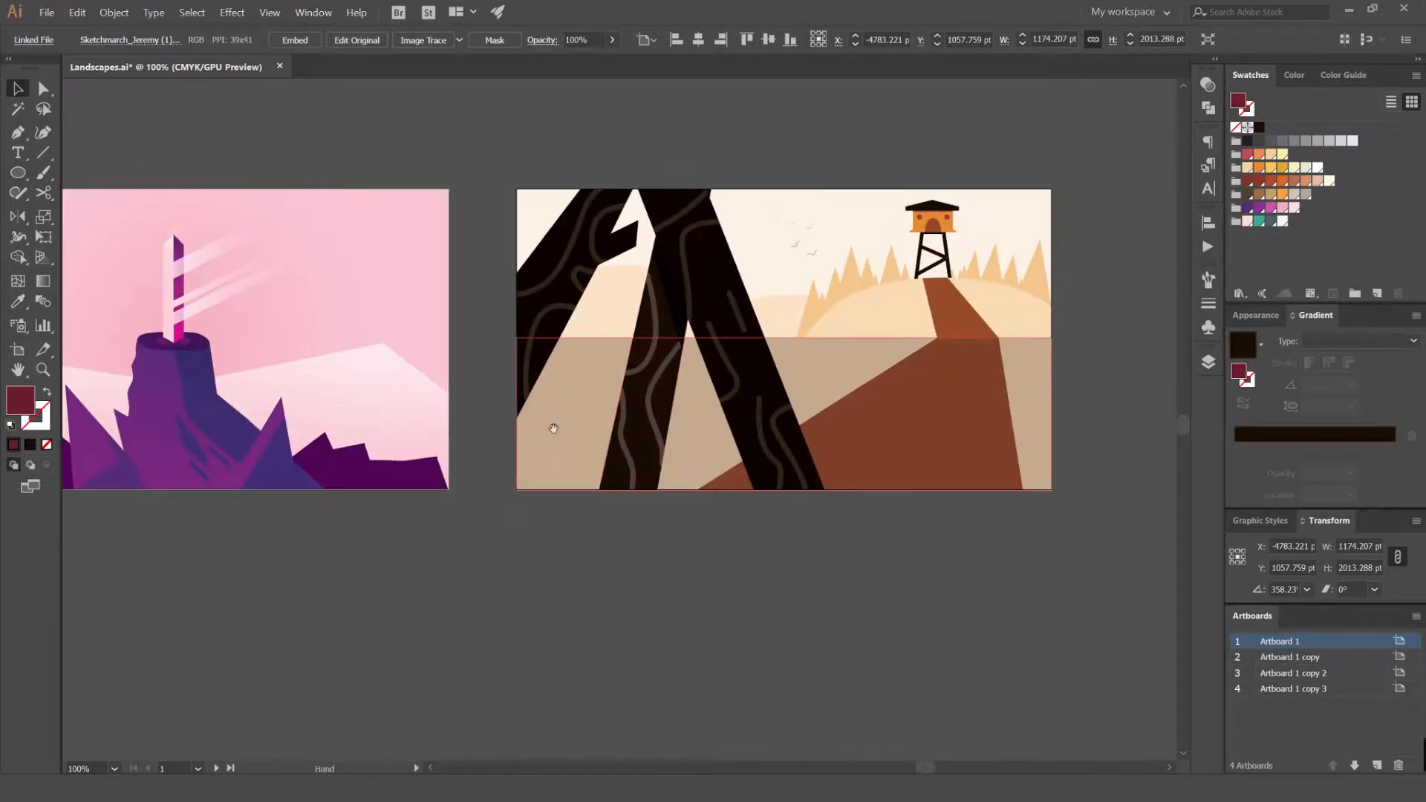
scroll(547, 445, "up", 1)
scroll(448, 558, "left", 6)
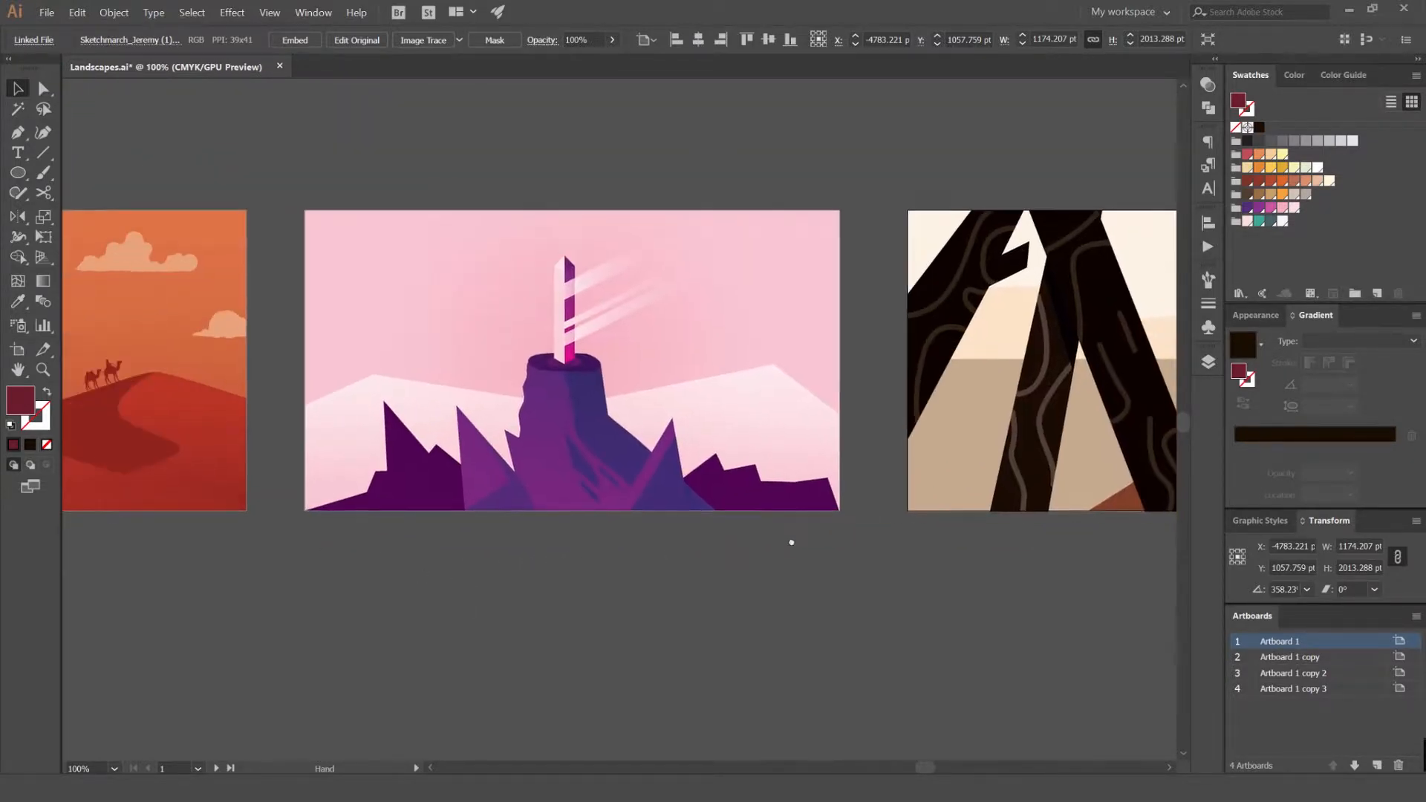
left_click_drag(444, 569, 952, 540)
left_click_drag(493, 519, 1050, 534)
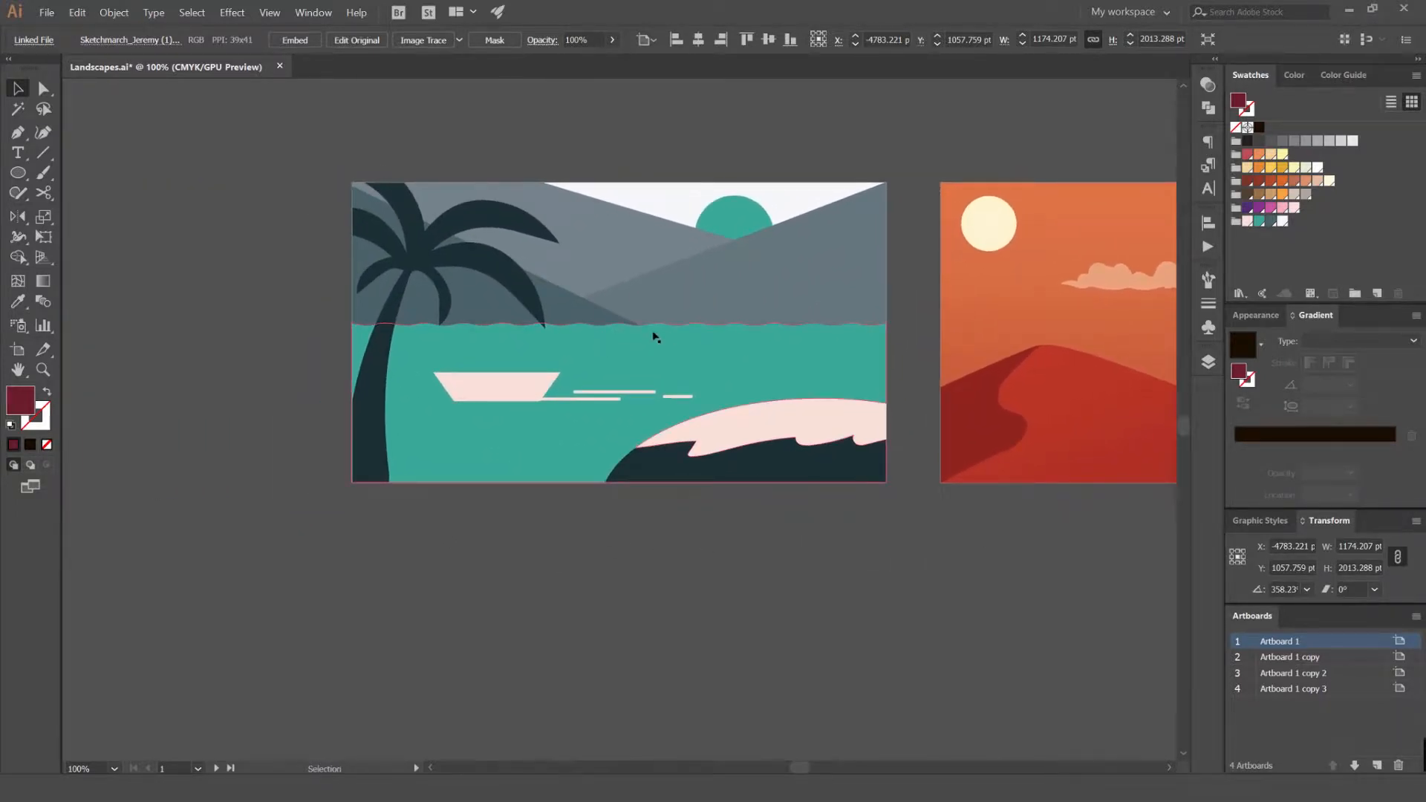
scroll(758, 312, "down", 3)
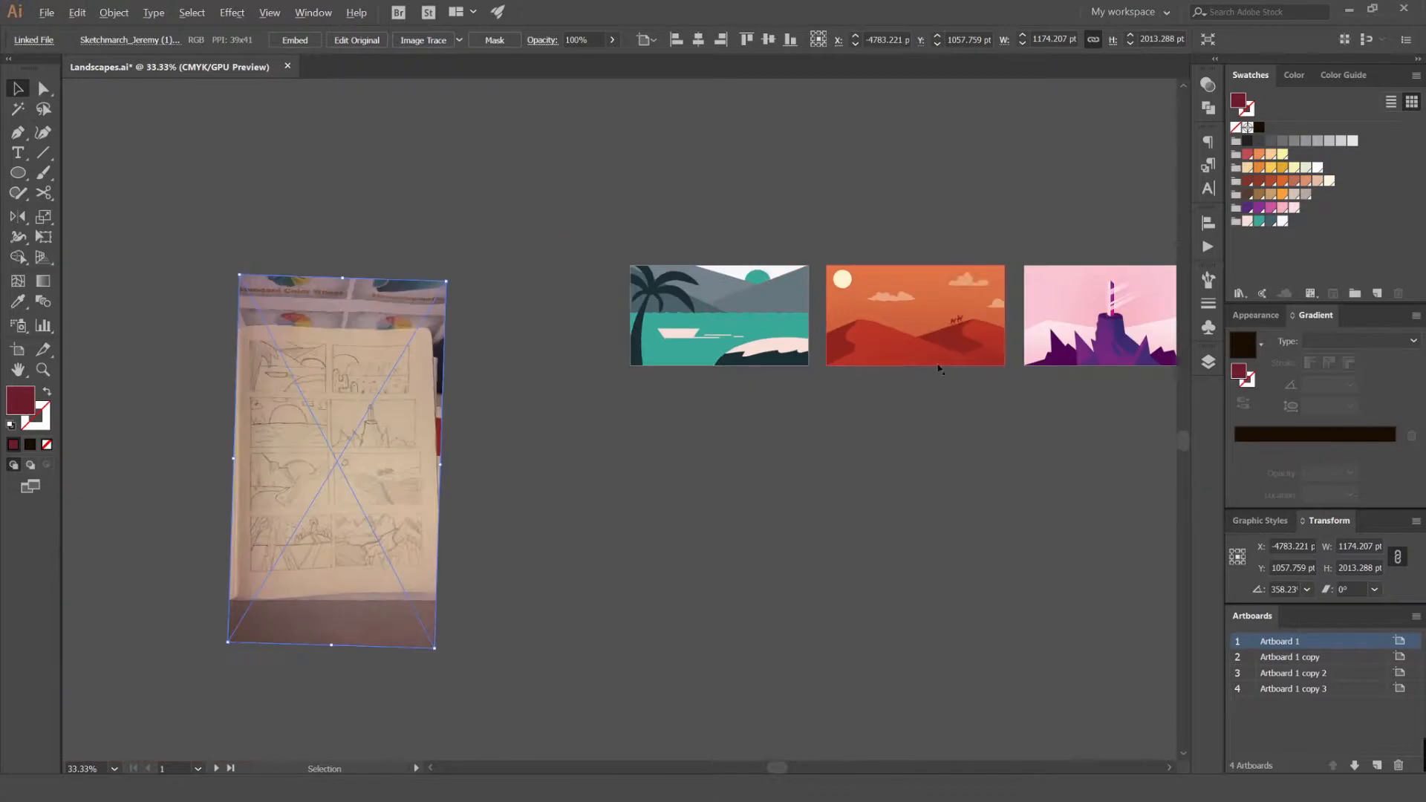
left_click_drag(914, 443, 748, 387)
scroll(672, 386, "down", 1)
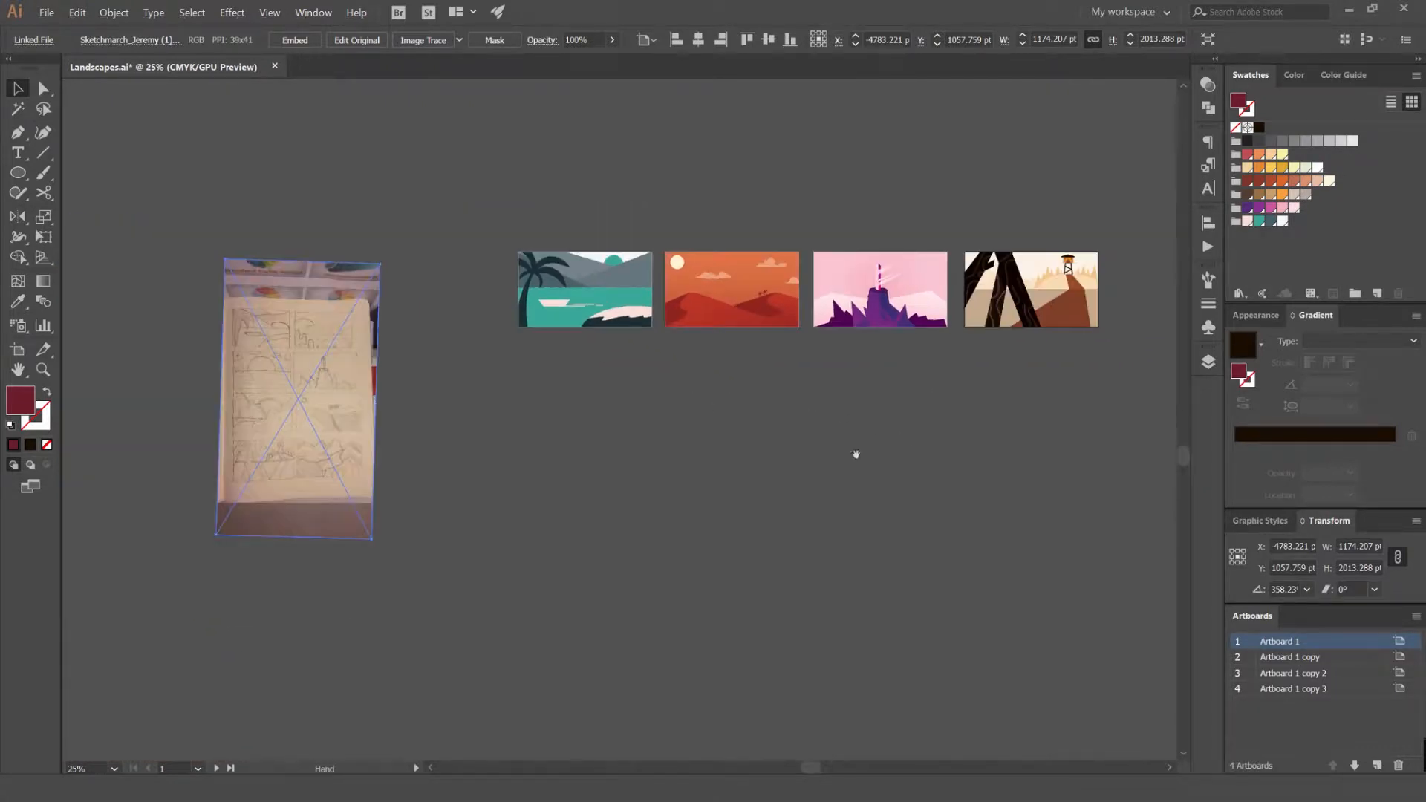
Draw a new artboard about 1992 by 1188 px in the empty space below the finished landscapes
left_click_drag(860, 467, 707, 248)
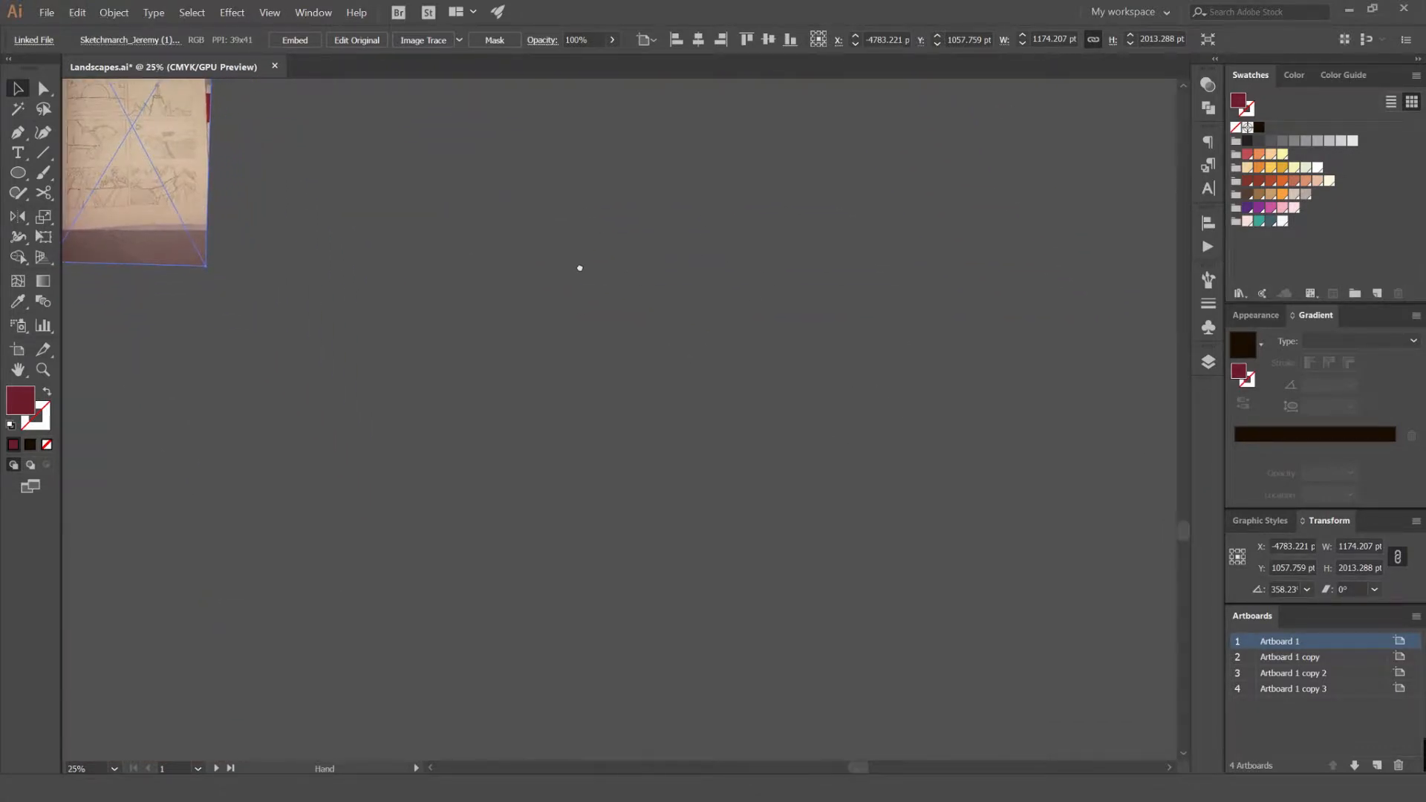
mouse_move(344, 260)
left_mouse_down()
mouse_move(446, 242)
mouse_move(335, 241)
left_mouse_up()
left_click(18, 349)
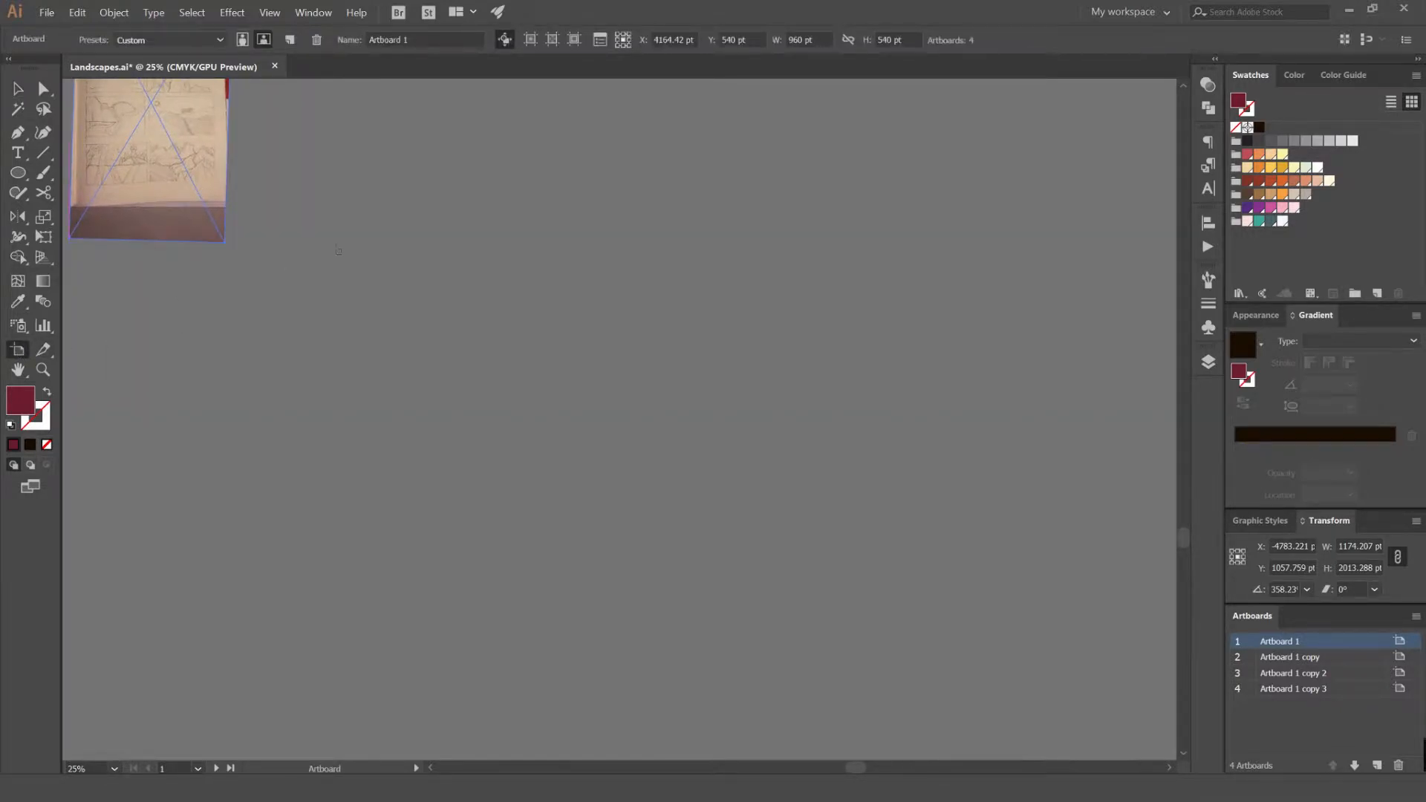
left_click_drag(338, 230, 612, 394)
left_click_drag(450, 355, 589, 351)
scroll(606, 266, "up", 1)
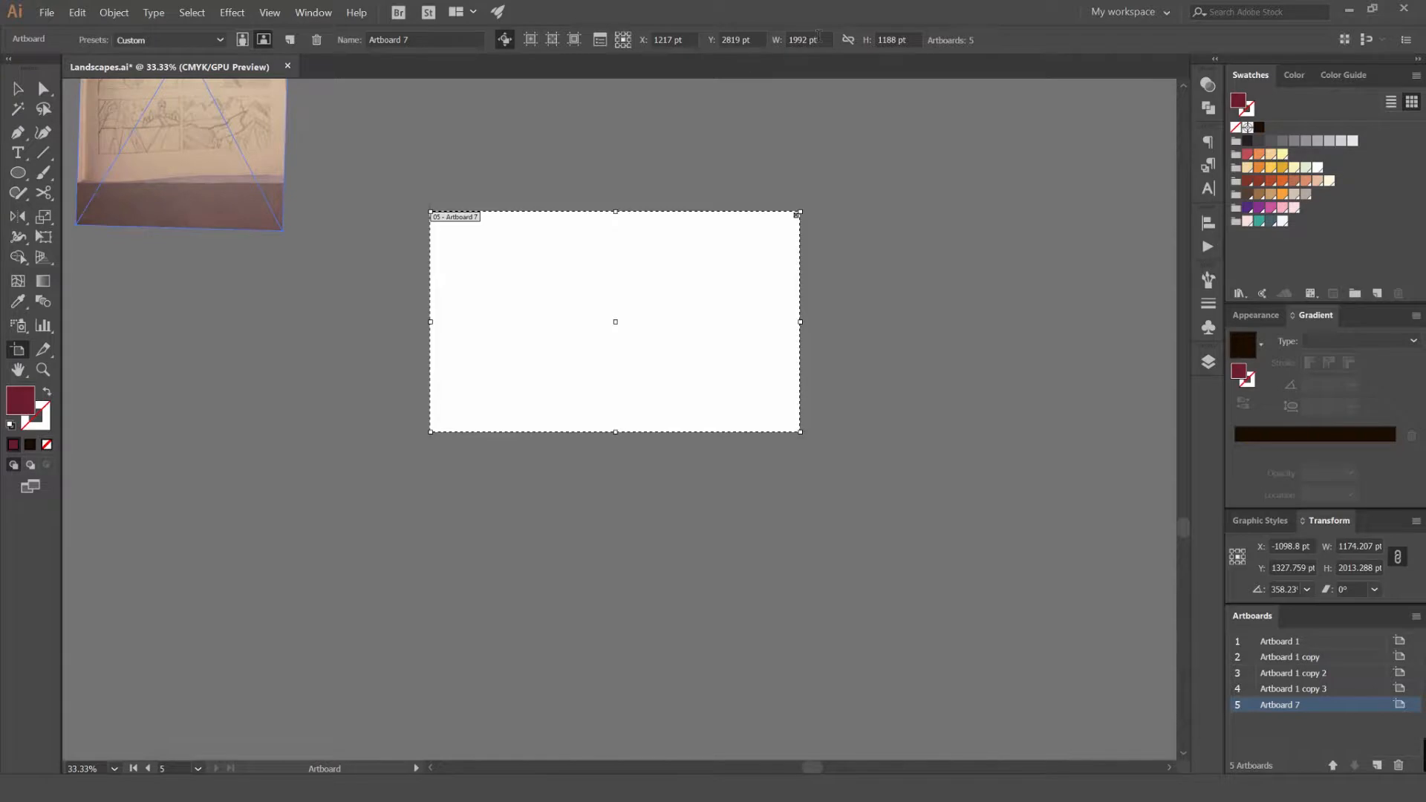
Set the new artboard's size to 1920 px wide and 1080 px high
left_click(817, 38)
type("1920")
key("Tab")
type("10")
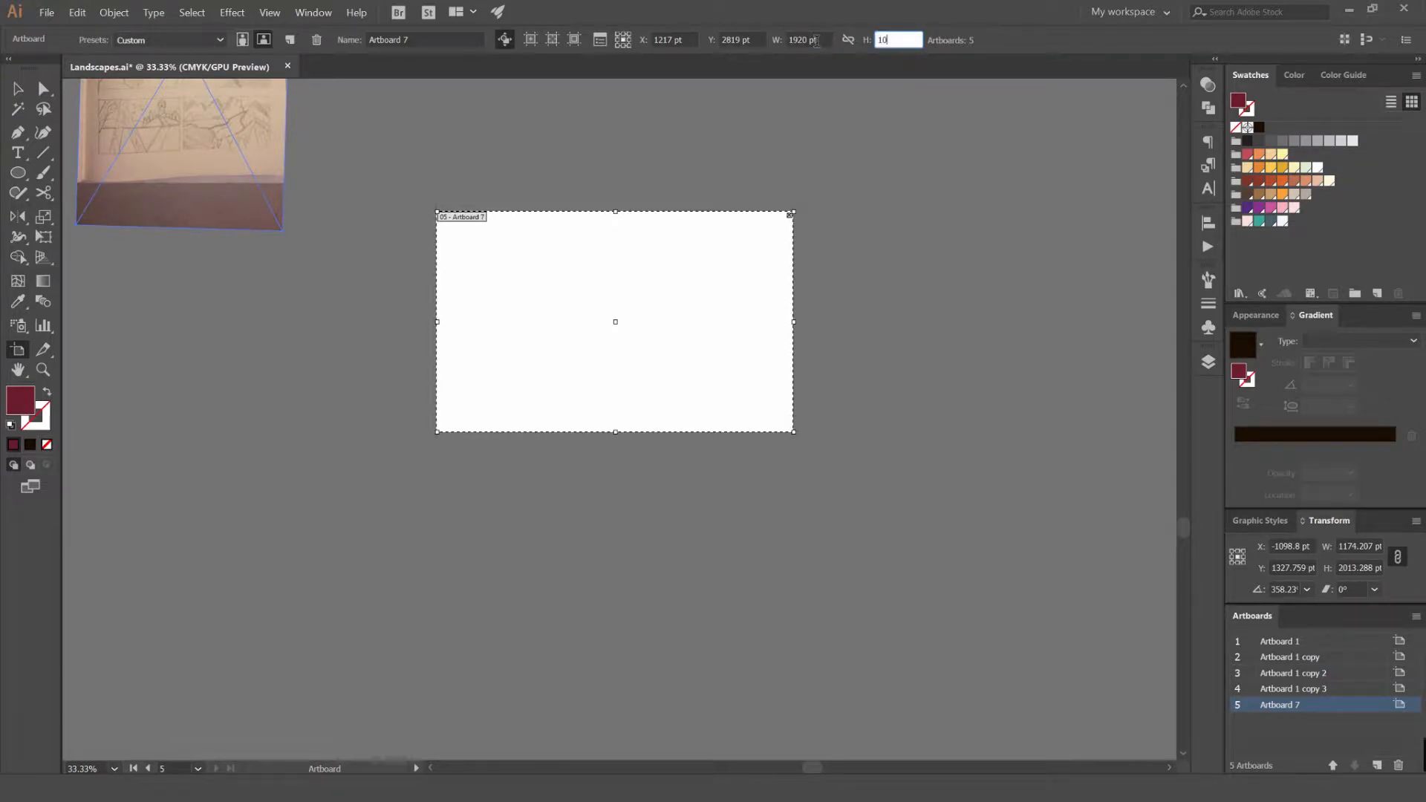
type("80")
key("Return")
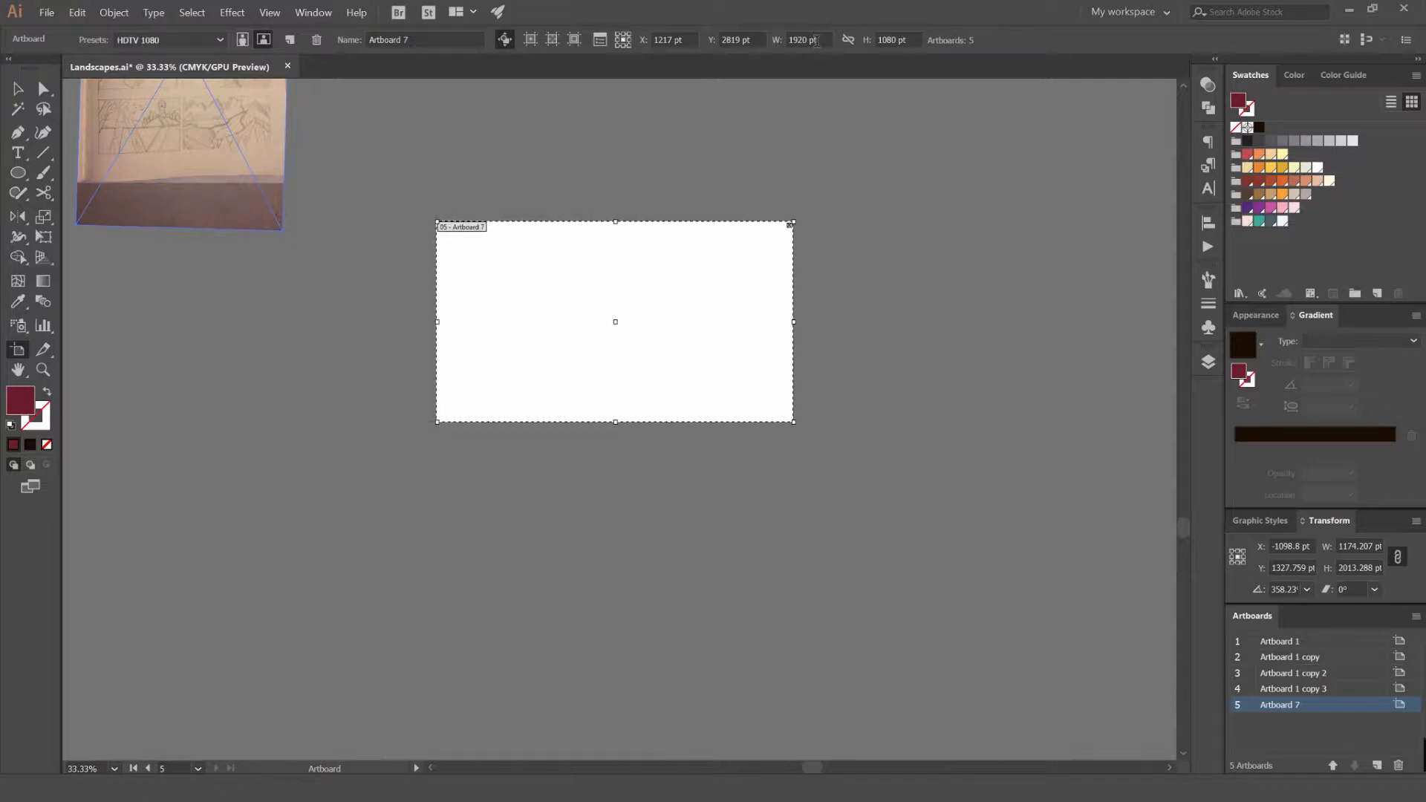
Move the photo of the sketchbook page onto the new artboard
key("v")
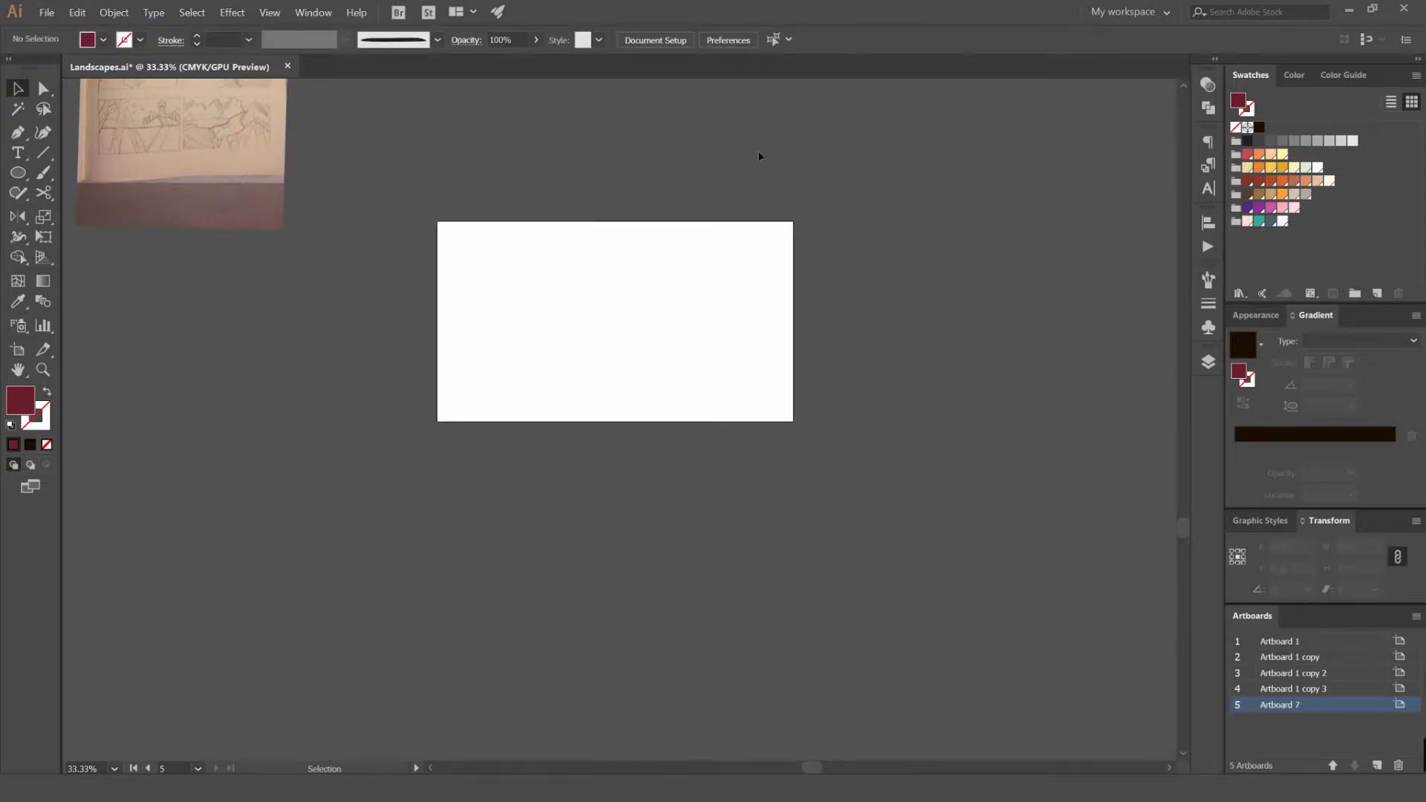
mouse_move(208, 215)
left_mouse_down()
mouse_move(257, 440)
mouse_move(307, 494)
left_mouse_up()
scroll(404, 525, "left", 2)
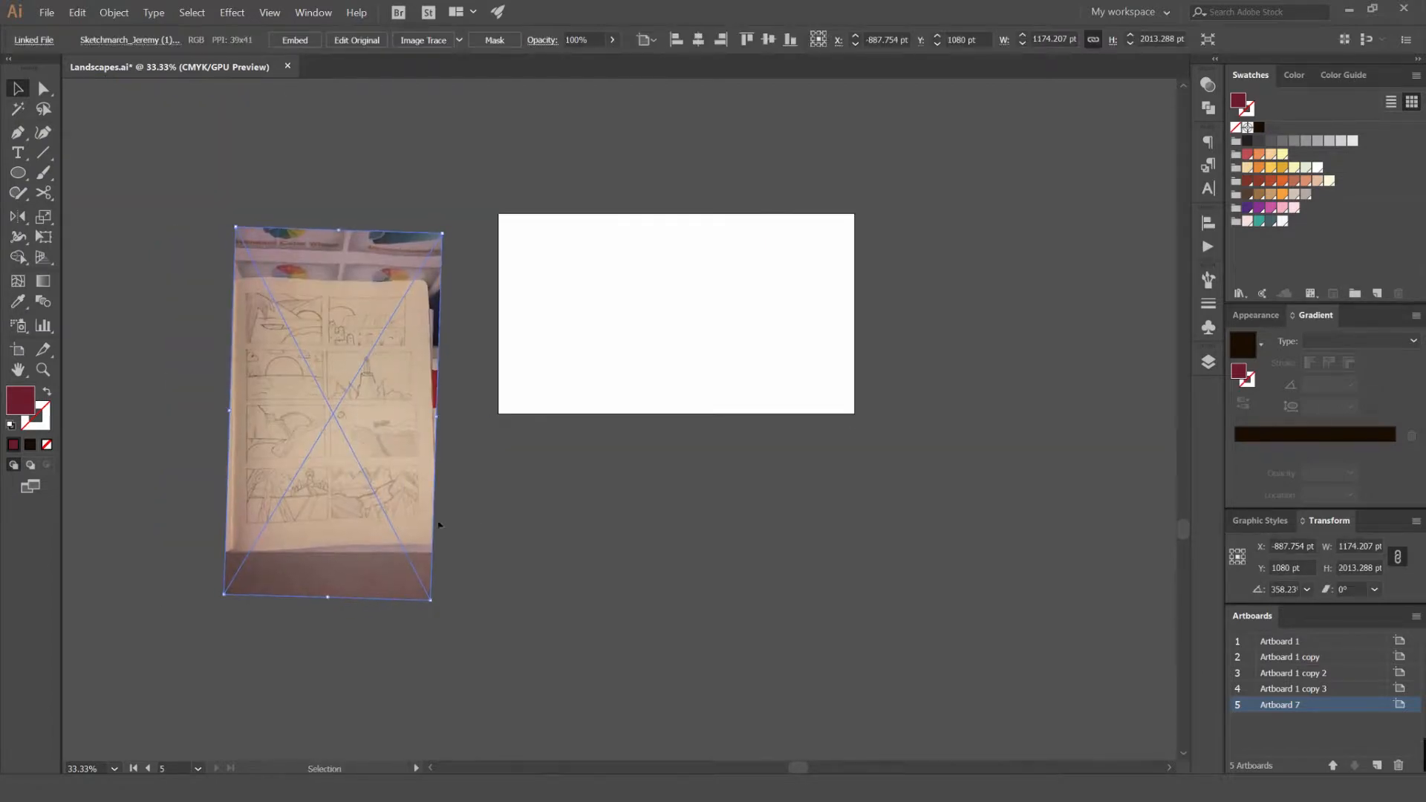
scroll(503, 407, "down", 1)
left_click_drag(557, 404, 591, 398)
mouse_move(467, 408)
left_mouse_down()
mouse_move(496, 398)
mouse_move(433, 389)
mouse_move(679, 371)
left_mouse_up()
left_click(539, 385)
scroll(436, 320, "up", 2)
scroll(525, 349, "up", 1)
scroll(534, 369, "down", 2)
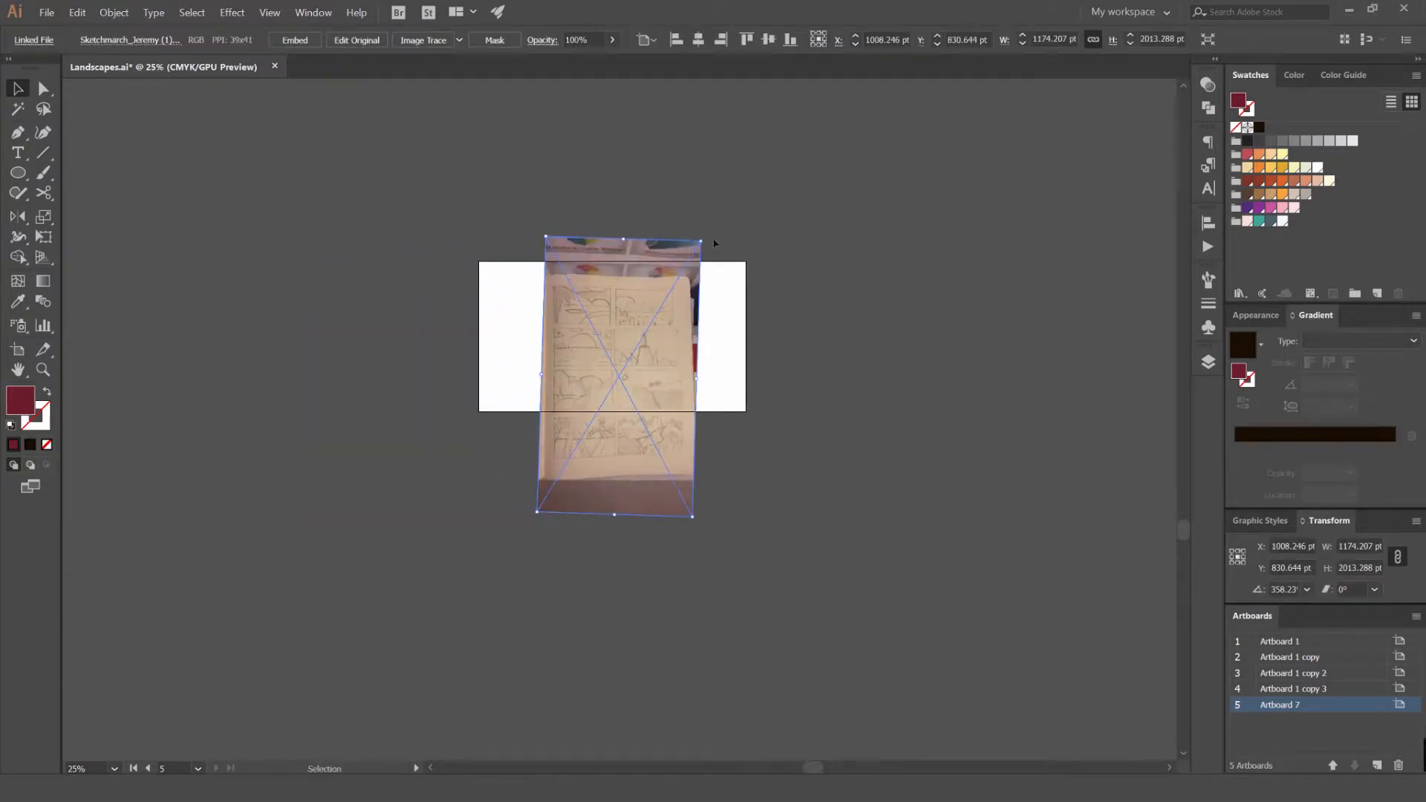
Enlarge the sketch photo proportionally to about 3072 pt wide and shift it over the artboard
left_click_drag(714, 243, 820, 215)
mouse_move(741, 376)
left_mouse_down()
mouse_move(835, 381)
mouse_move(817, 379)
left_mouse_up()
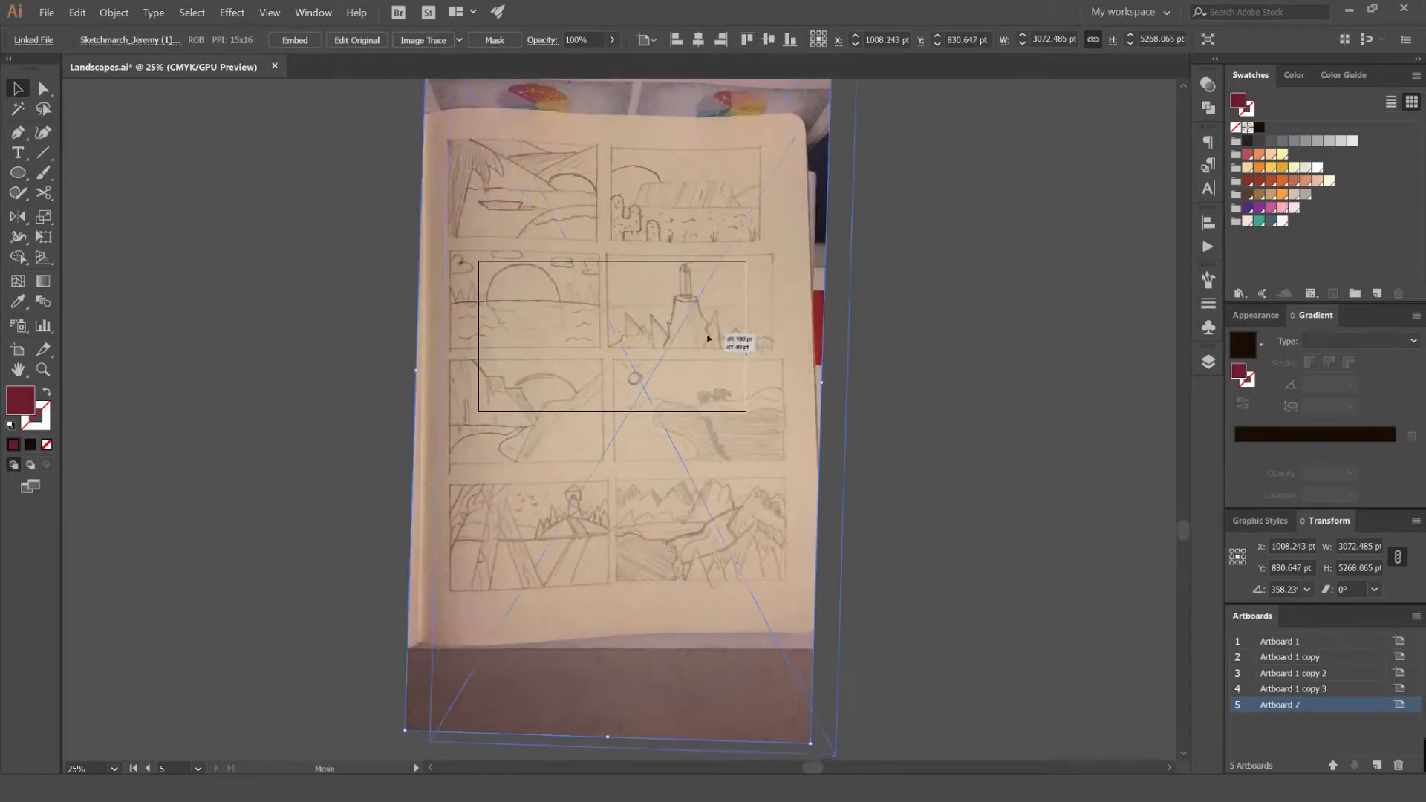
left_click_drag(698, 335, 730, 348)
left_click_drag(733, 289, 735, 351)
left_click_drag(673, 312, 710, 369)
left_click_drag(680, 355, 694, 390)
left_click_drag(685, 378, 679, 350)
Scale the sketch photo up to about 4164 pt wide and fit its palm beach thumbnail within the artboard
left_click(968, 177)
left_click(802, 312)
left_click_drag(922, 526, 968, 519)
left_click_drag(729, 363, 766, 430)
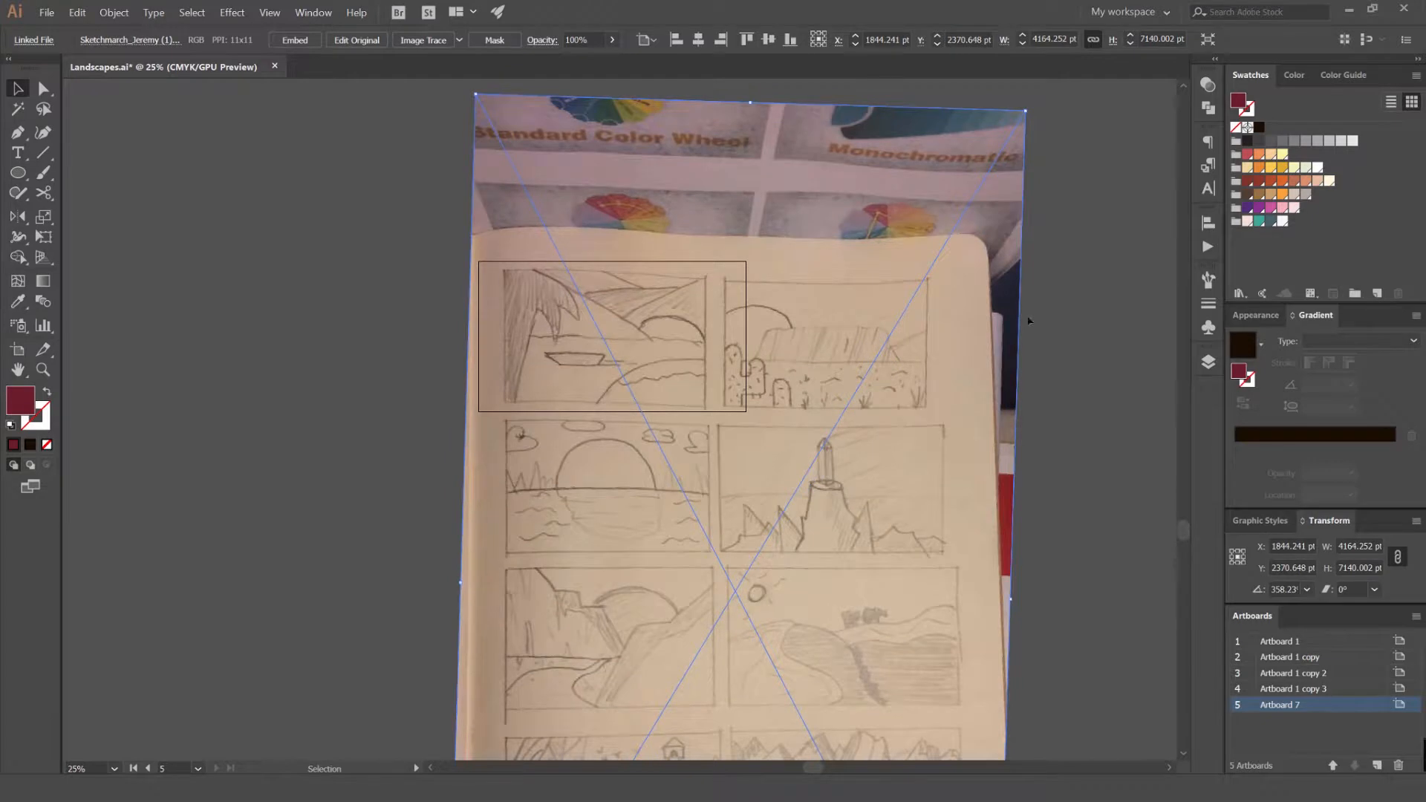
Check which artwork sits on the sketch layer by switching its visibility off and on
left_click(1208, 362)
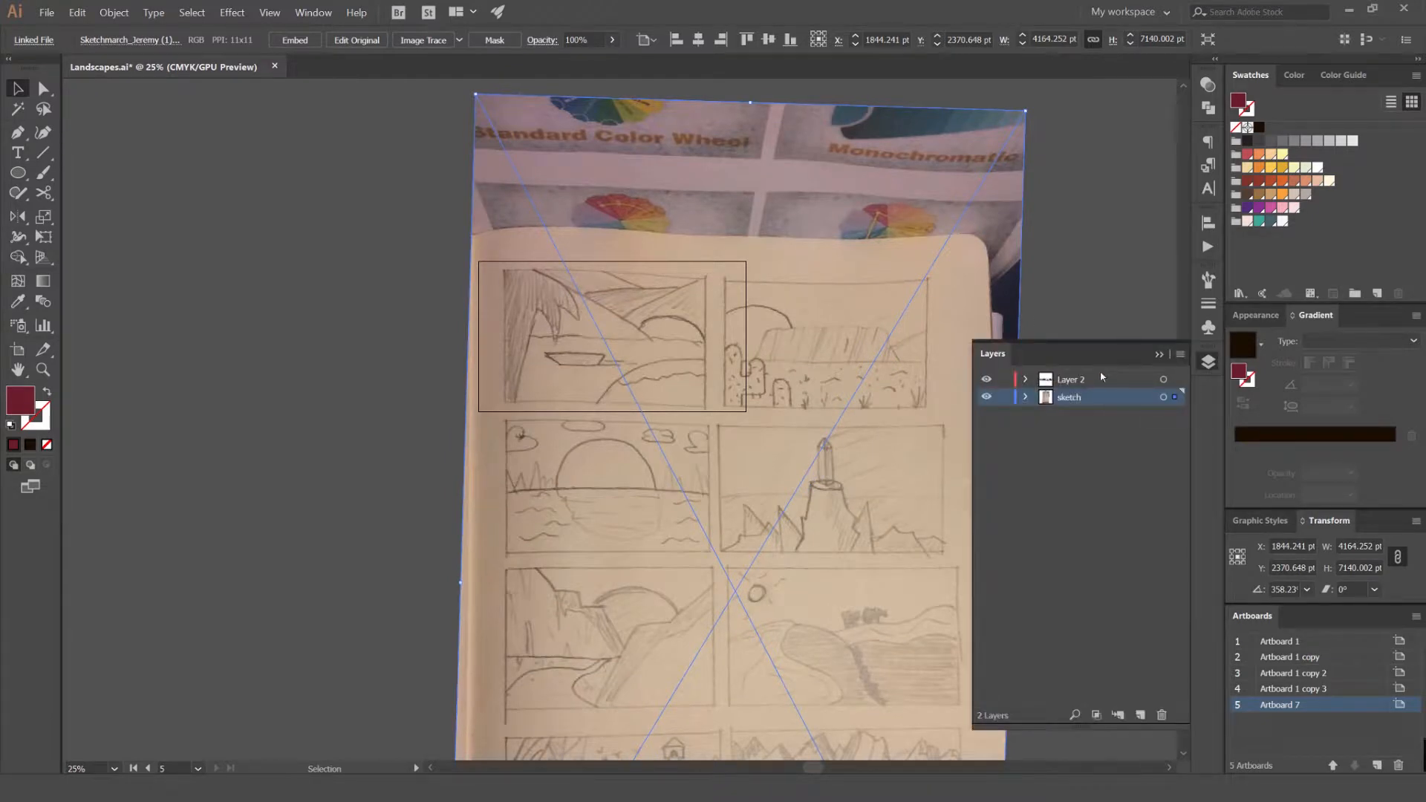
left_click(987, 398)
left_click(987, 398)
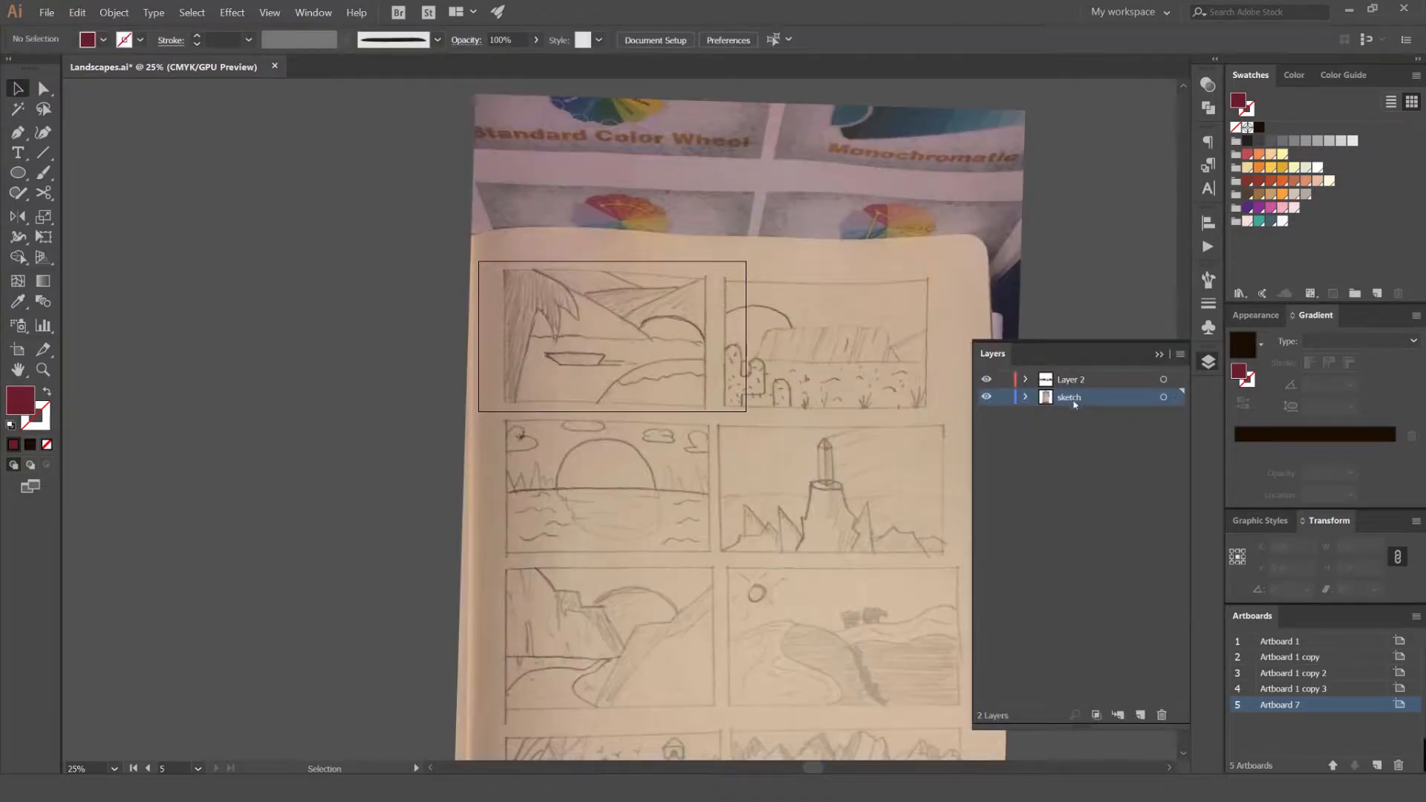
Try out adding a layer named sketch and delete it again
left_click(1142, 714)
double_click(1077, 398)
type("sketch")
key("Return")
left_click(1161, 717)
Reduce the sketch photo's opacity to 50% and deselect it
left_click(866, 280)
left_click(576, 39)
type("70")
key("Return")
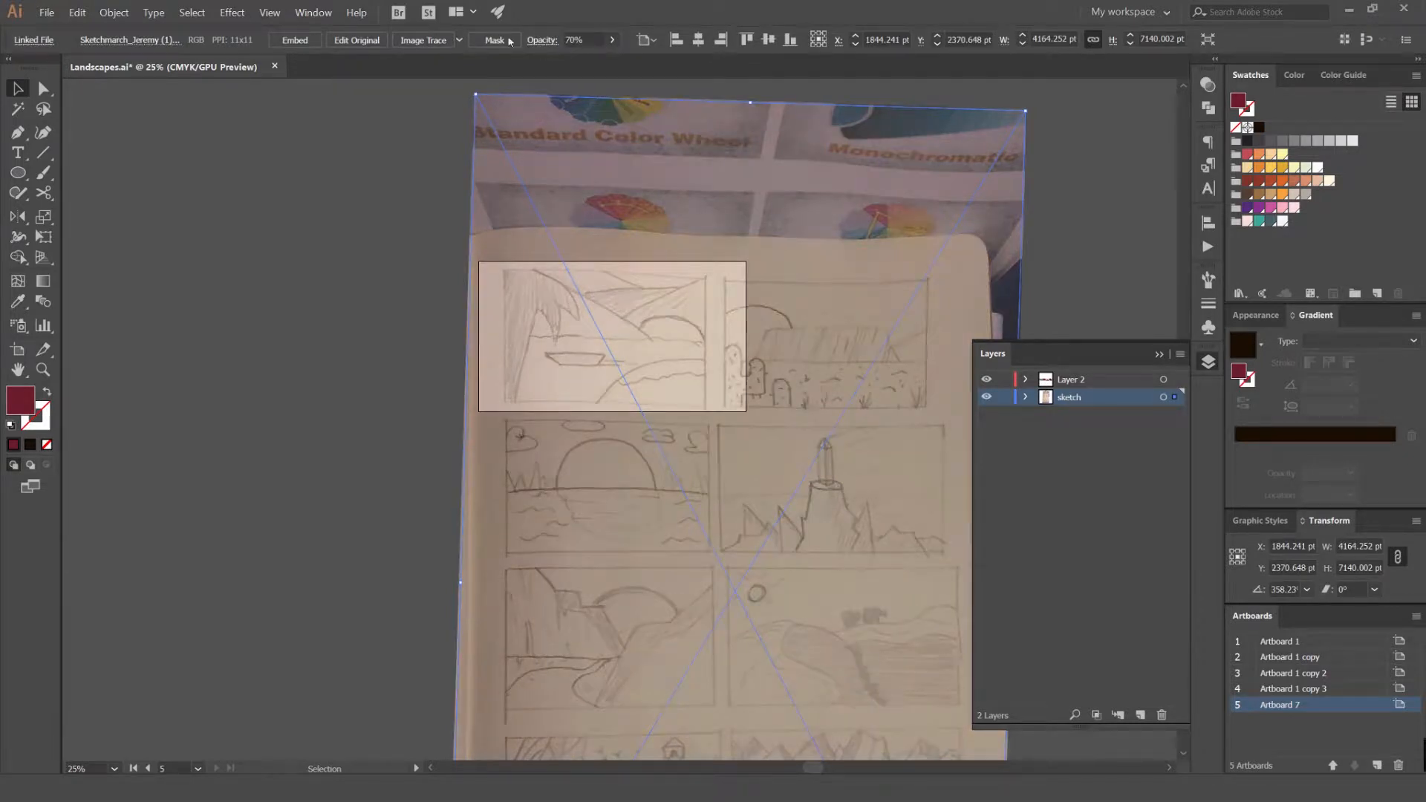
left_click(576, 41)
type("50")
key("Return")
left_click(1062, 253)
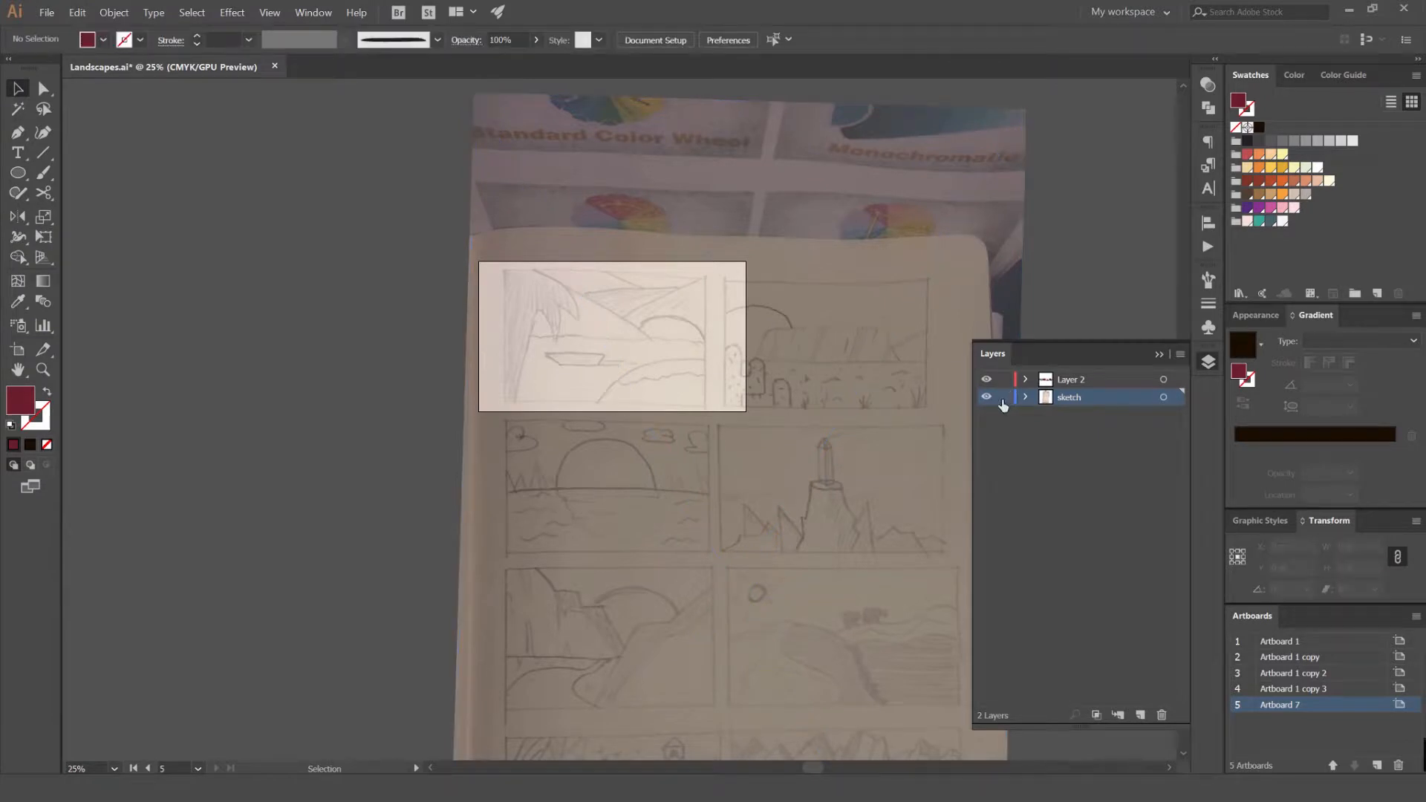
Lock the sketch layer and add a new layer named Landscape 1 above it
left_click(1003, 399)
left_click(1140, 716)
double_click(1075, 399)
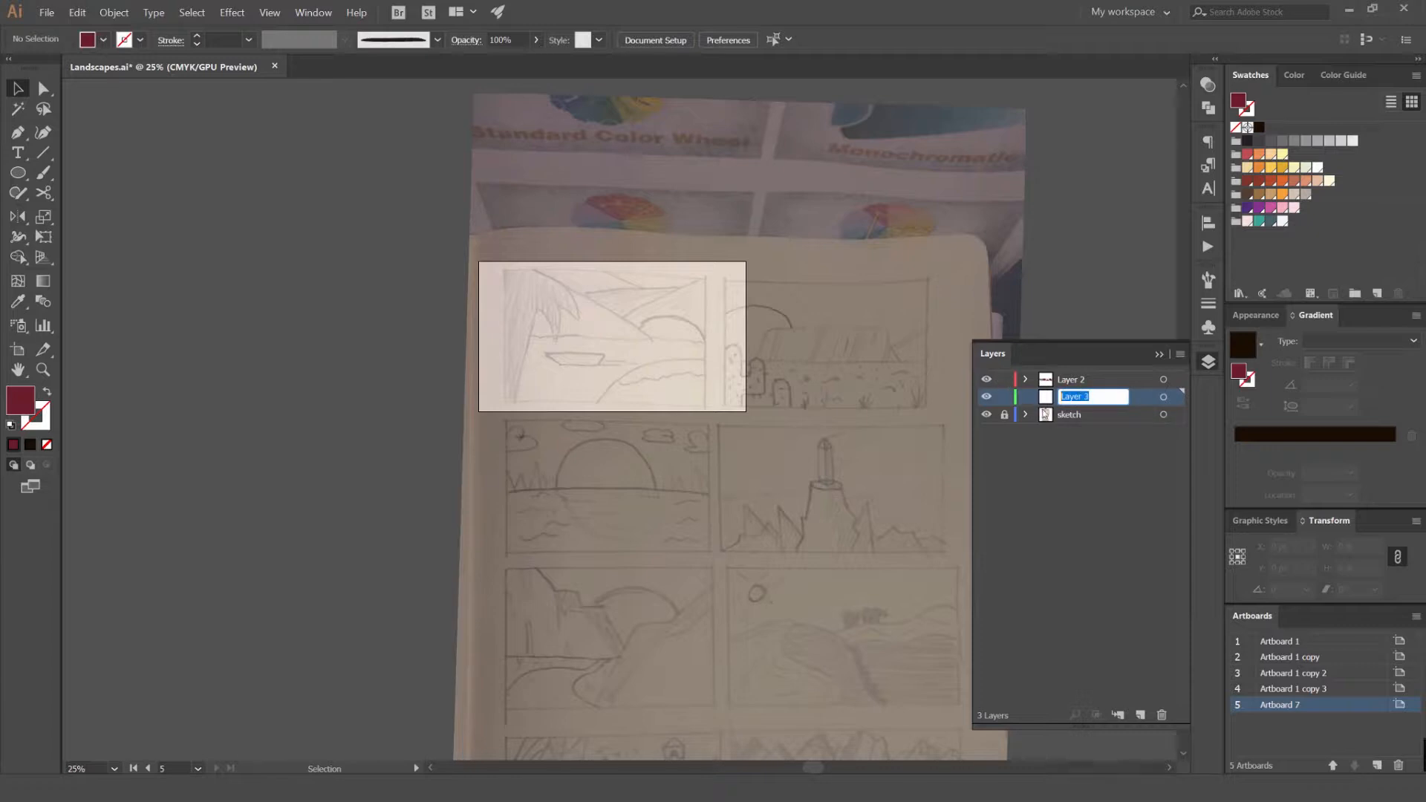
type("De")
type("ndscape 1")
key("Return")
Rename Layer 2 as All Landscapes, lock it, and make Landscape 1 the active layer
double_click(1067, 381)
type("All Landscapes")
key("Return")
left_click(1004, 380)
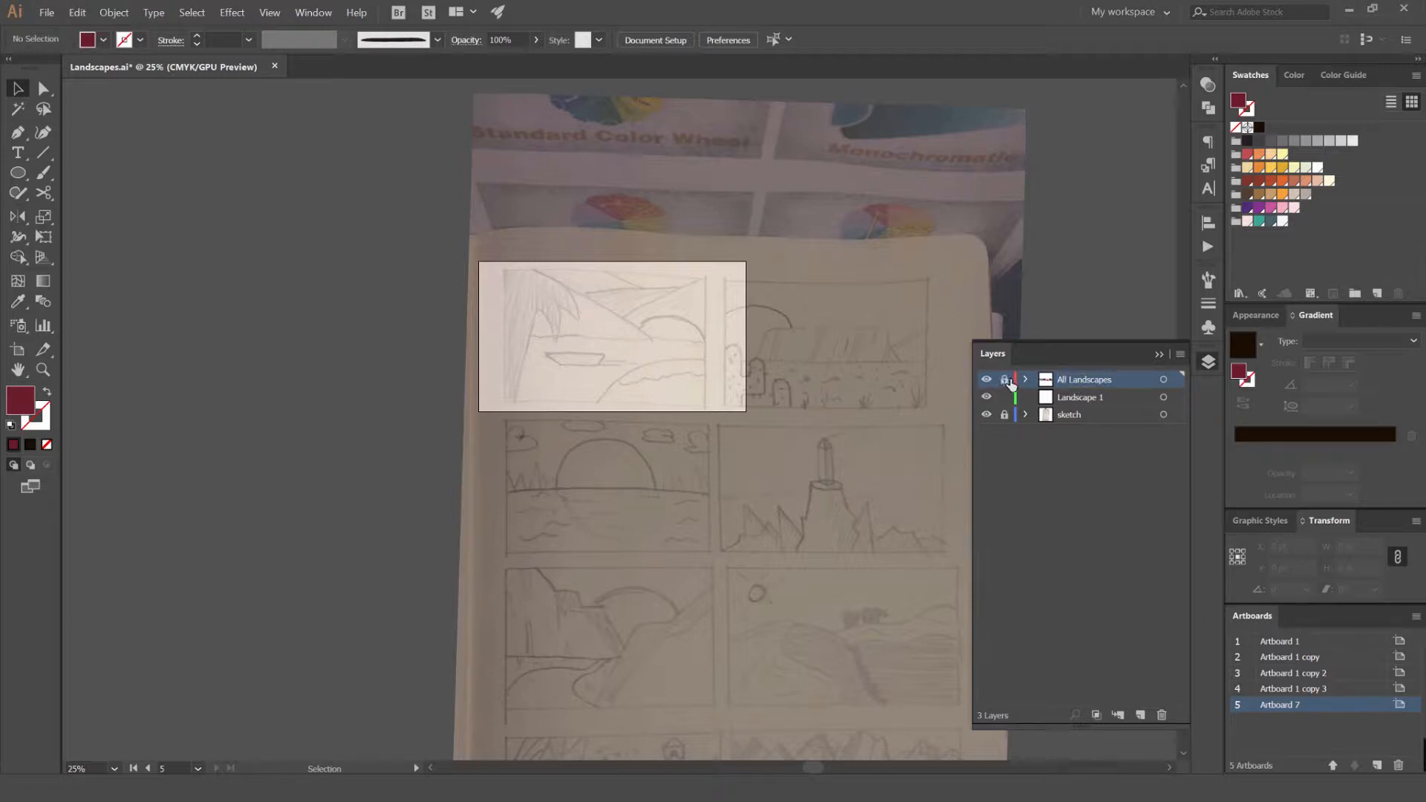
left_click(1090, 399)
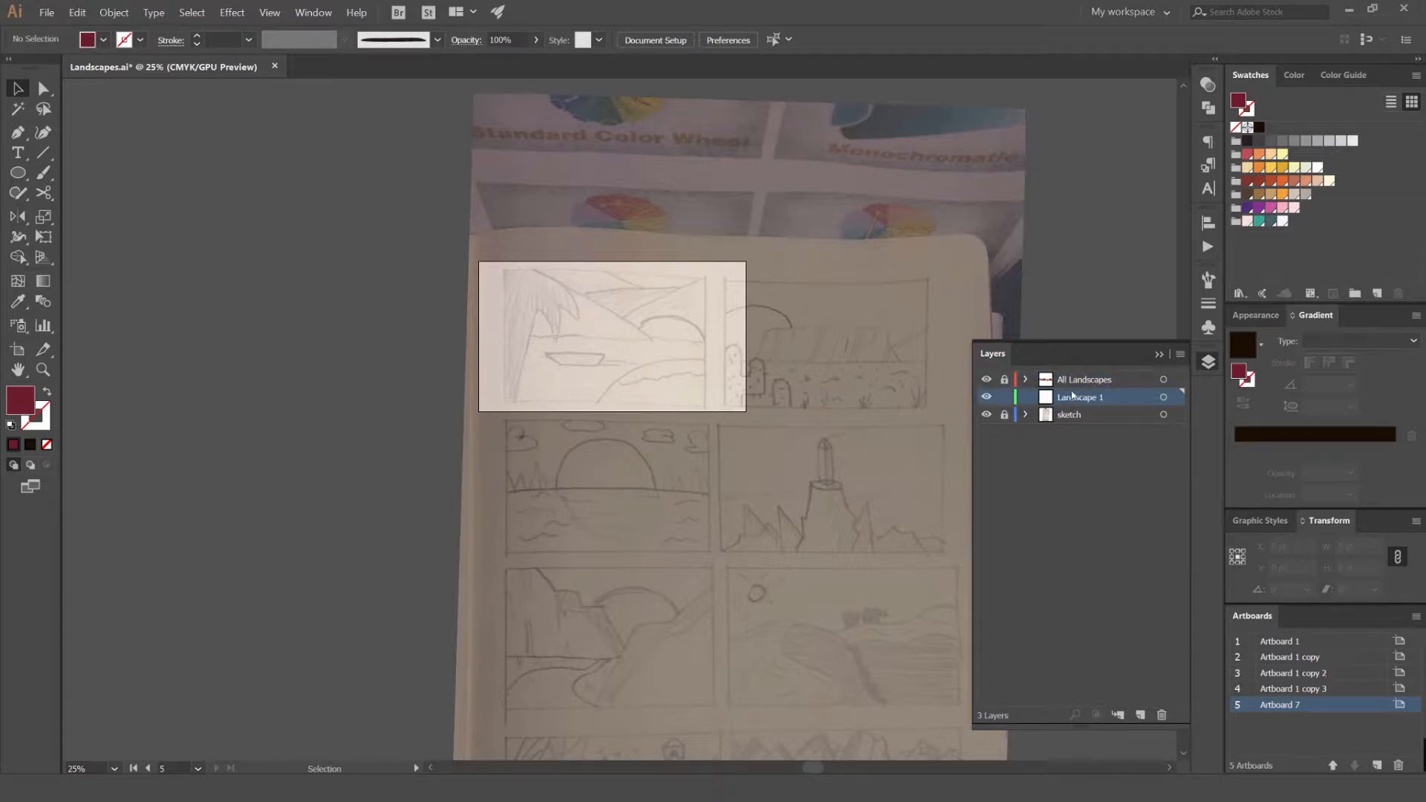
Check the artboard with the sketch layer hidden and shown, leave it visible, and close the layers list
left_click(986, 415)
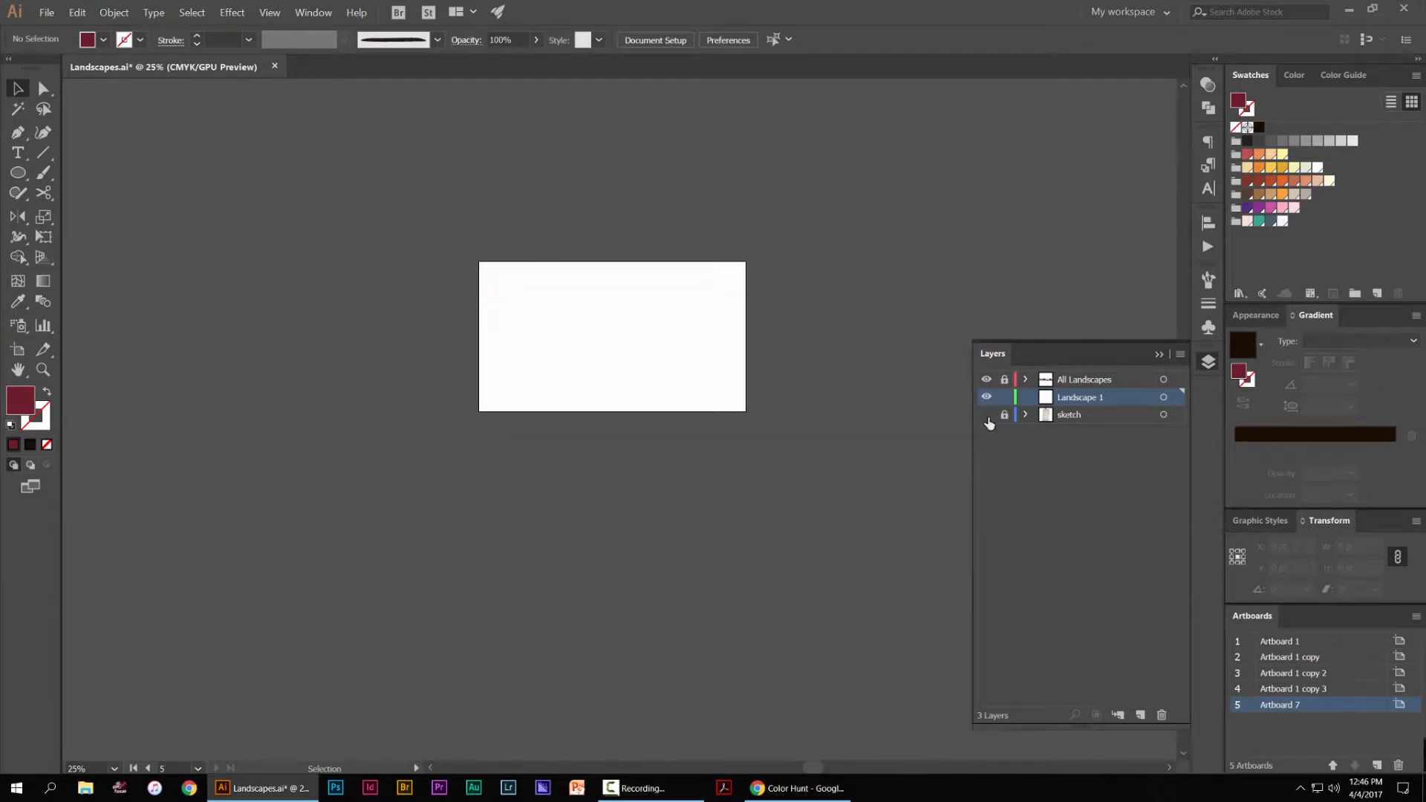
left_click(987, 415)
left_click(987, 415)
left_click(987, 416)
left_click(1209, 362)
Examine the palm beach sketch on the artboard, including its hills, sun, waterline, boat and shoreline
key("space")
left_click_drag(653, 318, 720, 347)
scroll(624, 334, "up", 2)
key("space")
key("space")
left_click_drag(802, 326, 769, 341)
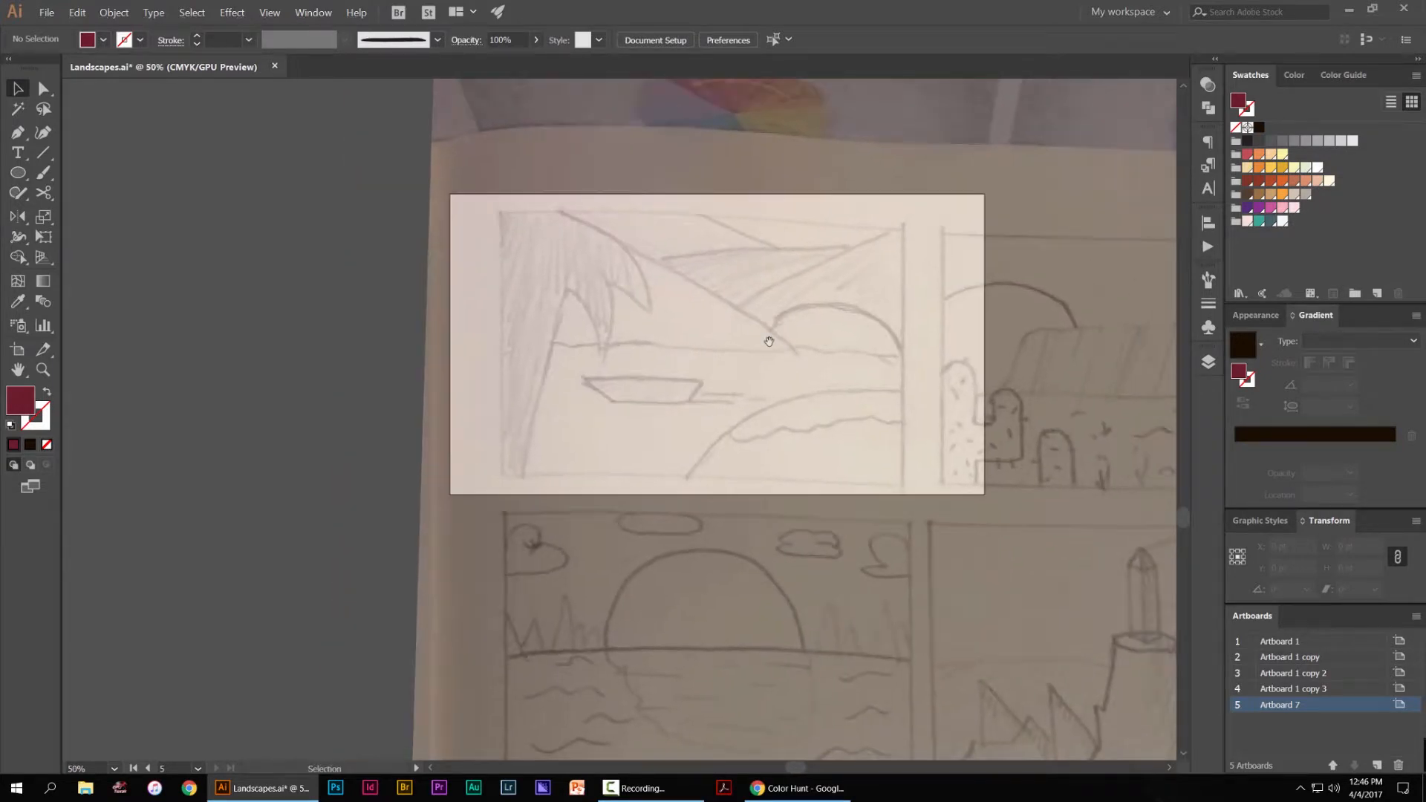
key("space")
left_click_drag(820, 286, 802, 279)
scroll(600, 279, "up", 1)
key("space")
left_click_drag(574, 245, 510, 199)
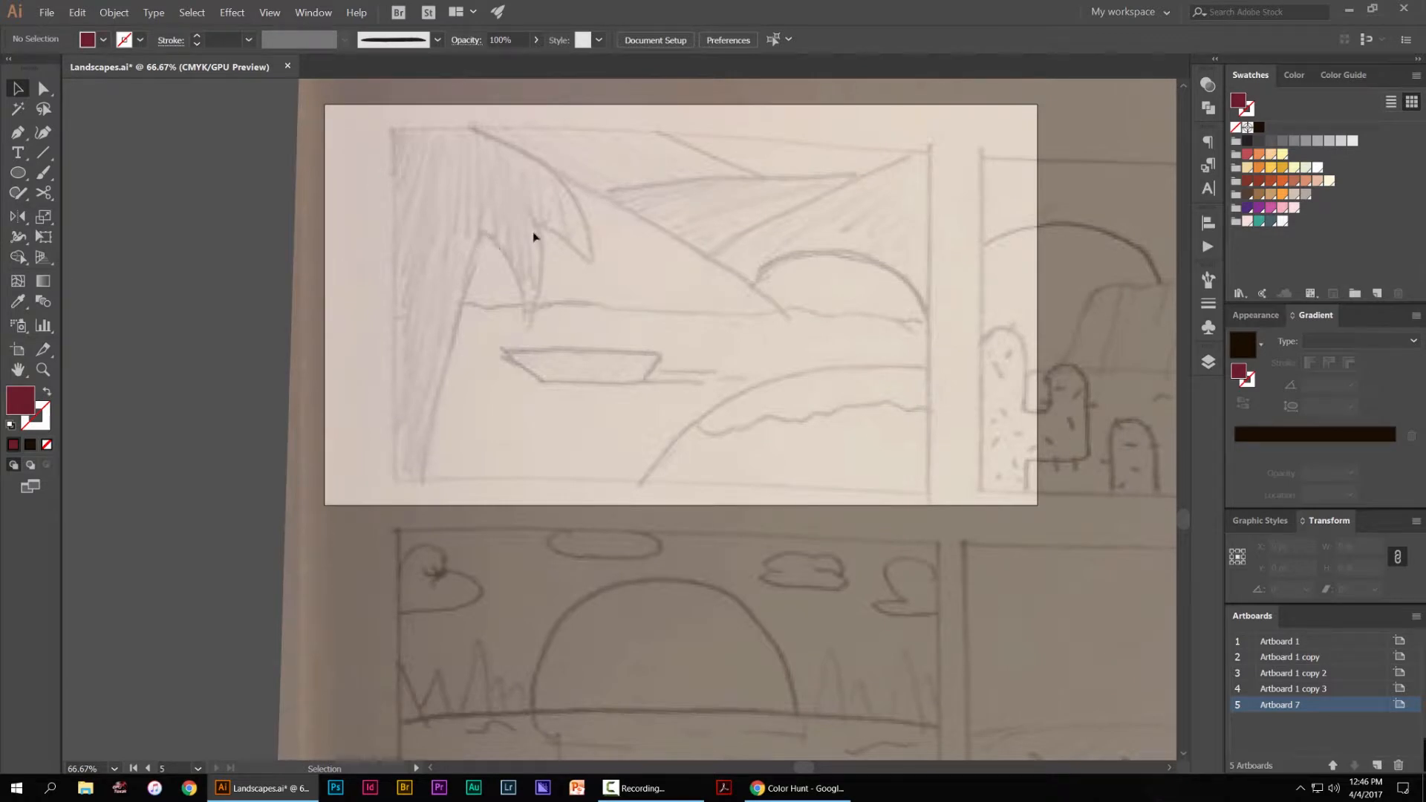
scroll(542, 367, "up", 1)
left_click_drag(802, 283, 667, 345)
scroll(793, 258, "down", 1)
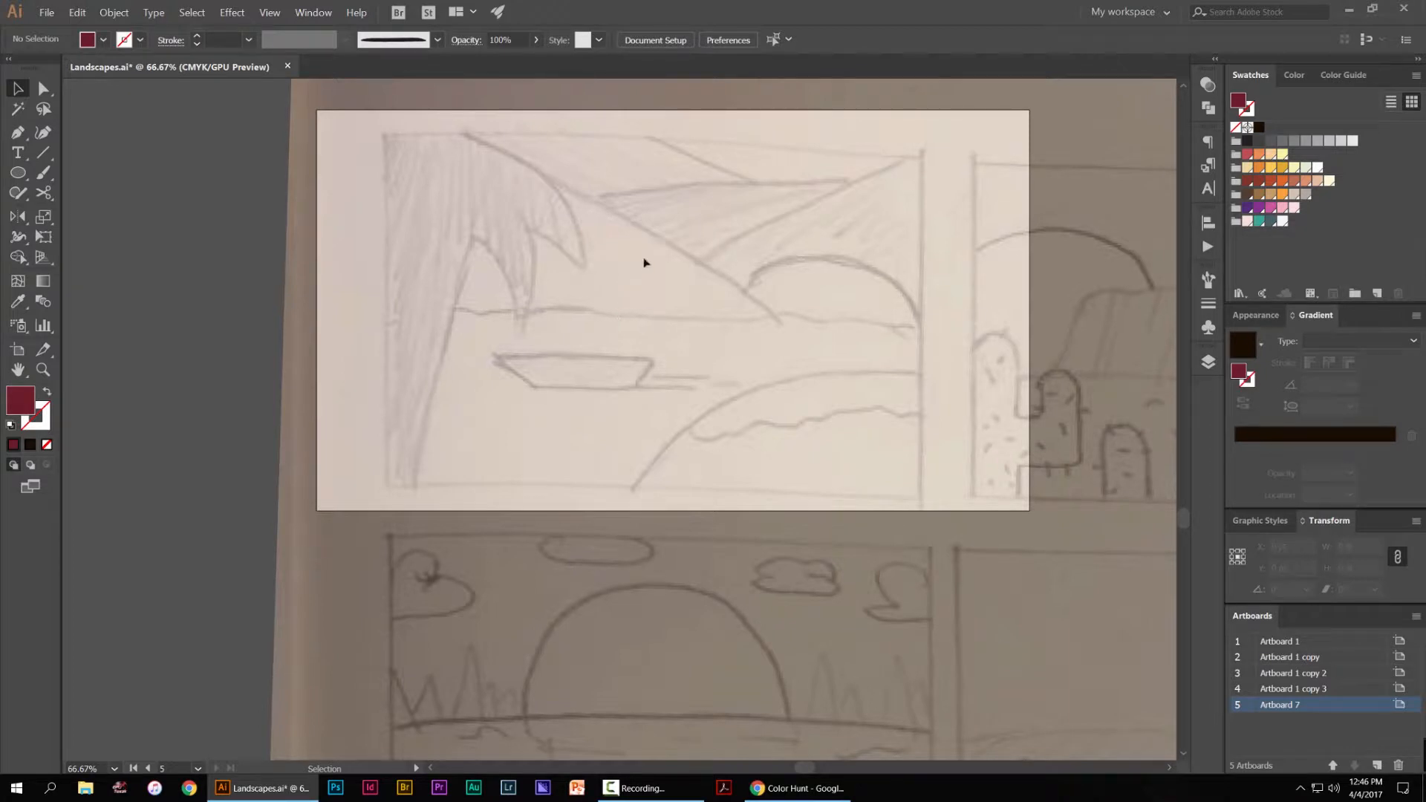
left_click_drag(619, 269, 563, 301)
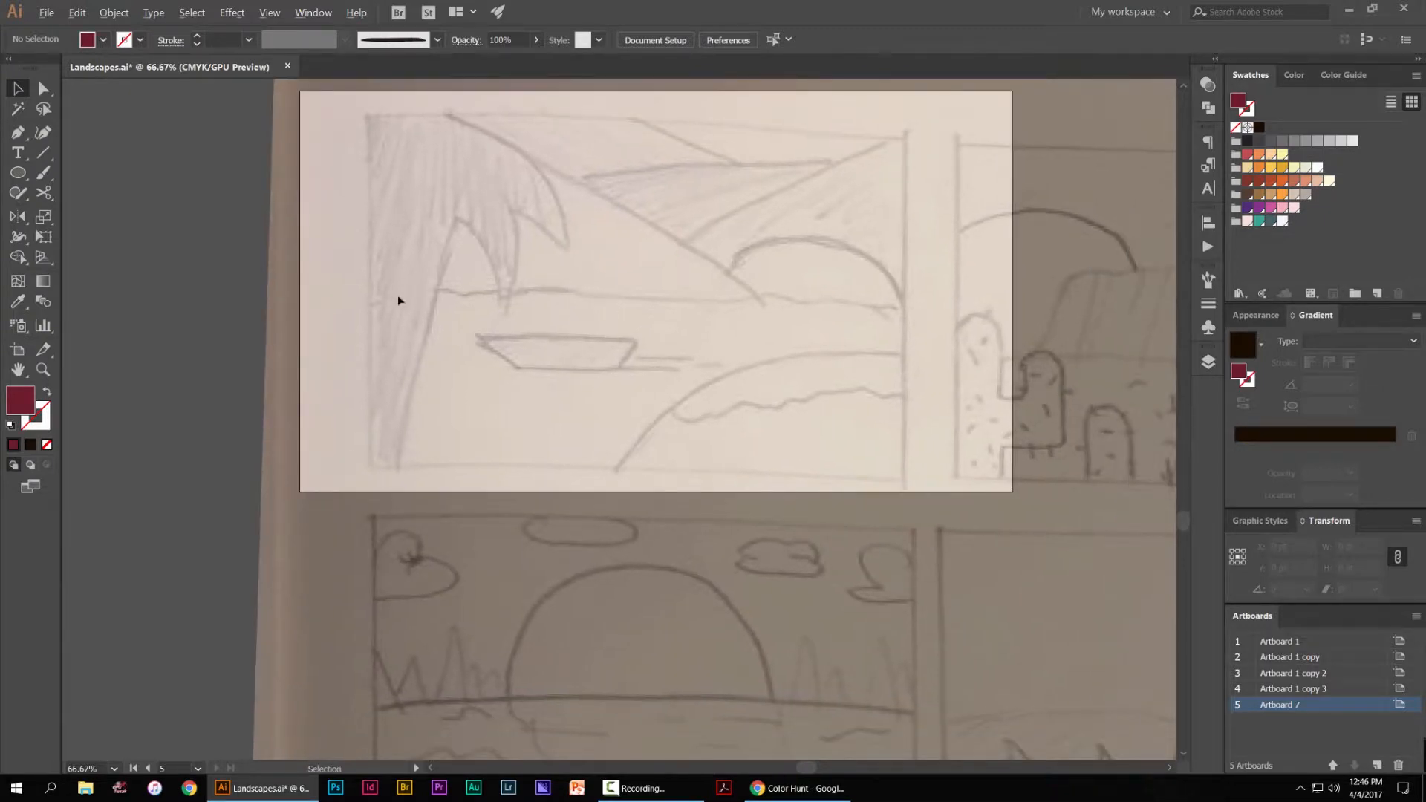
scroll(399, 300, "up", 2)
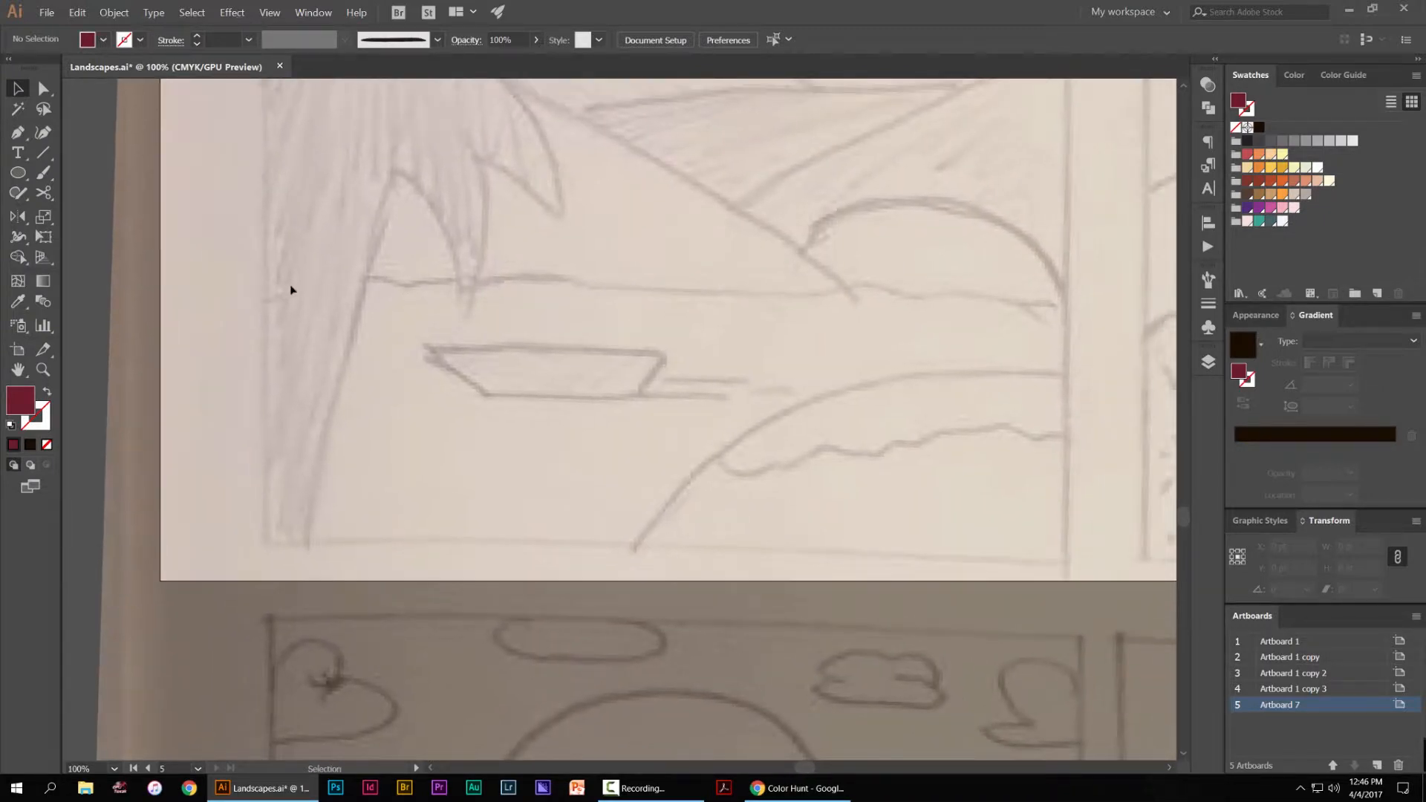
scroll(631, 309, "down", 2)
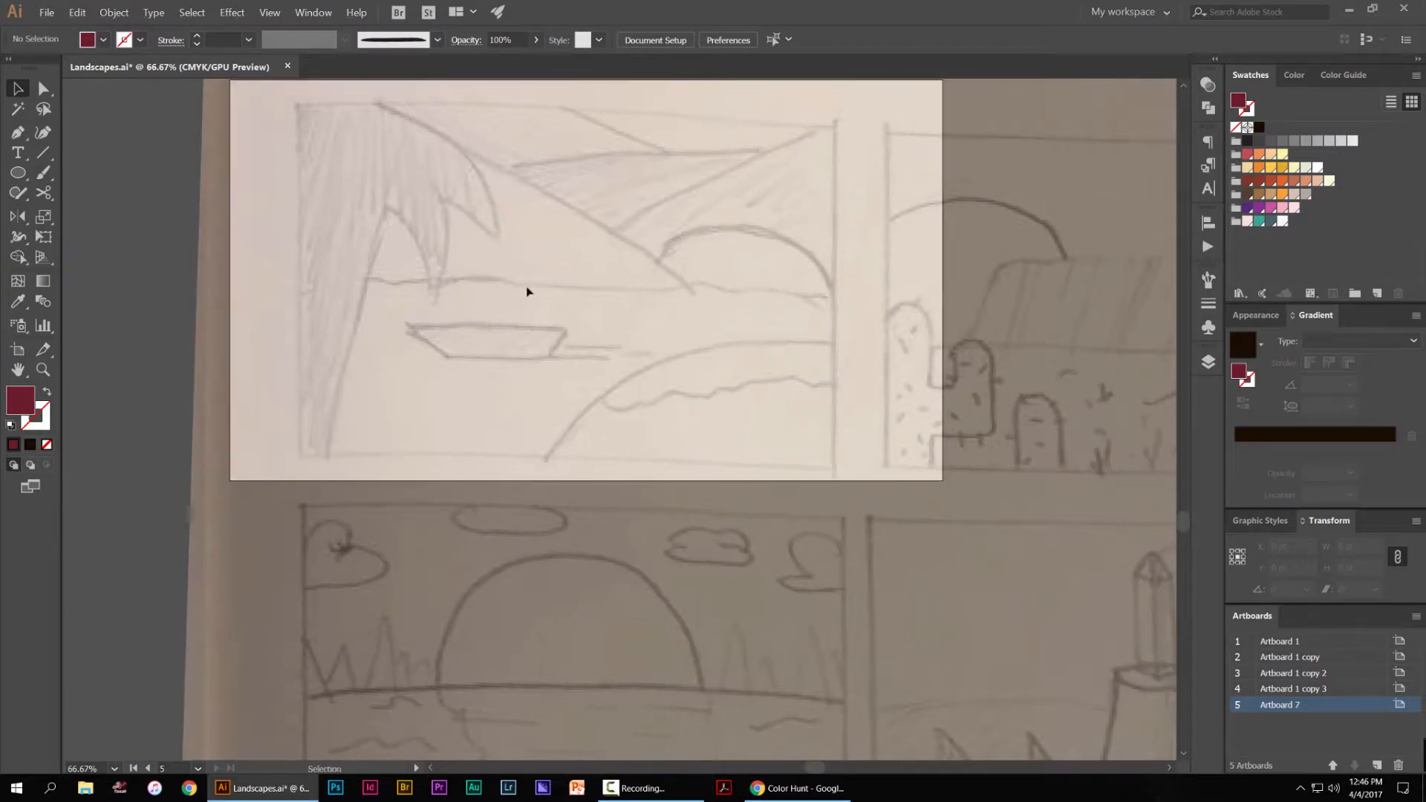
Detach the shape tools as a floating set beside the artboard with the Rectangle tool active
key("m")
left_click(25, 175)
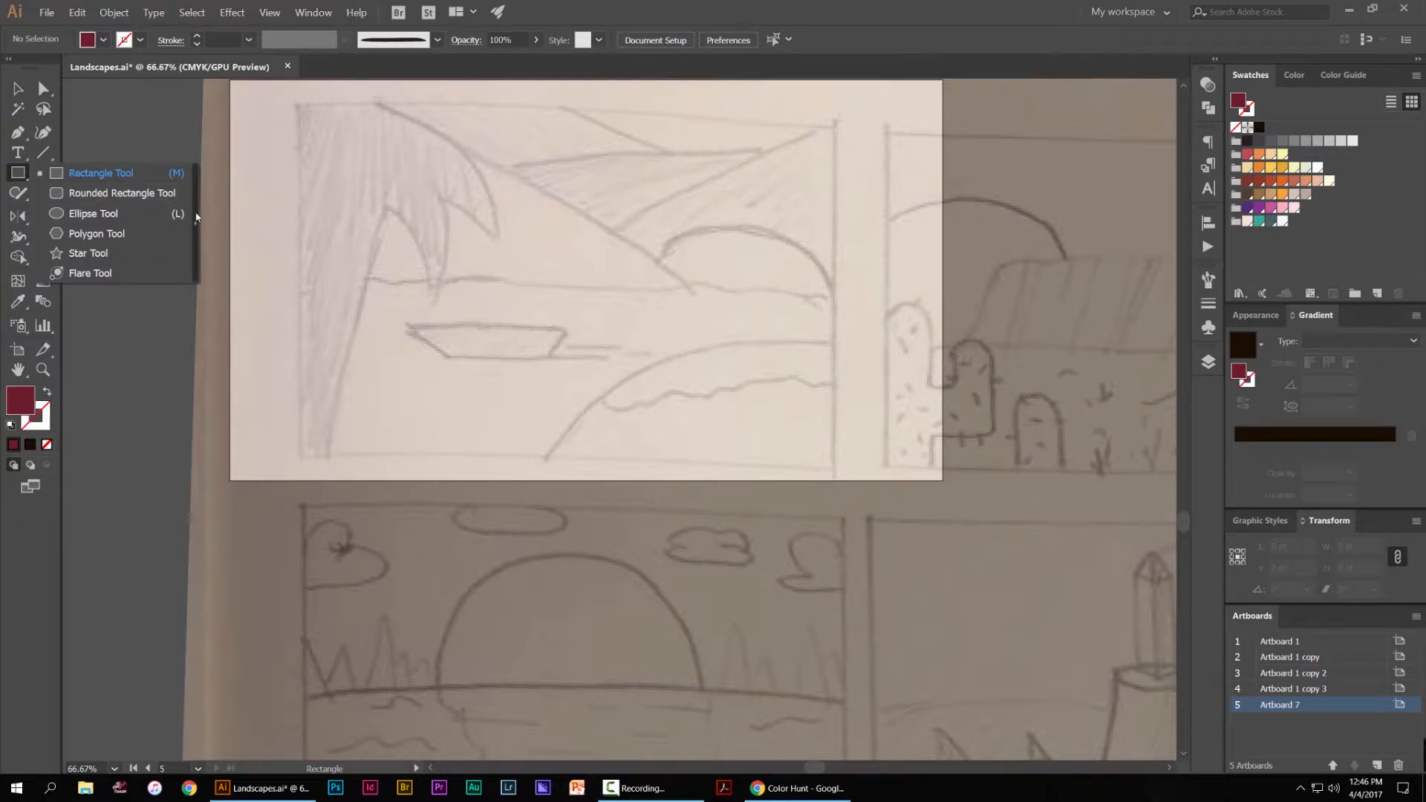
left_click(196, 217)
left_click_drag(181, 169, 241, 122)
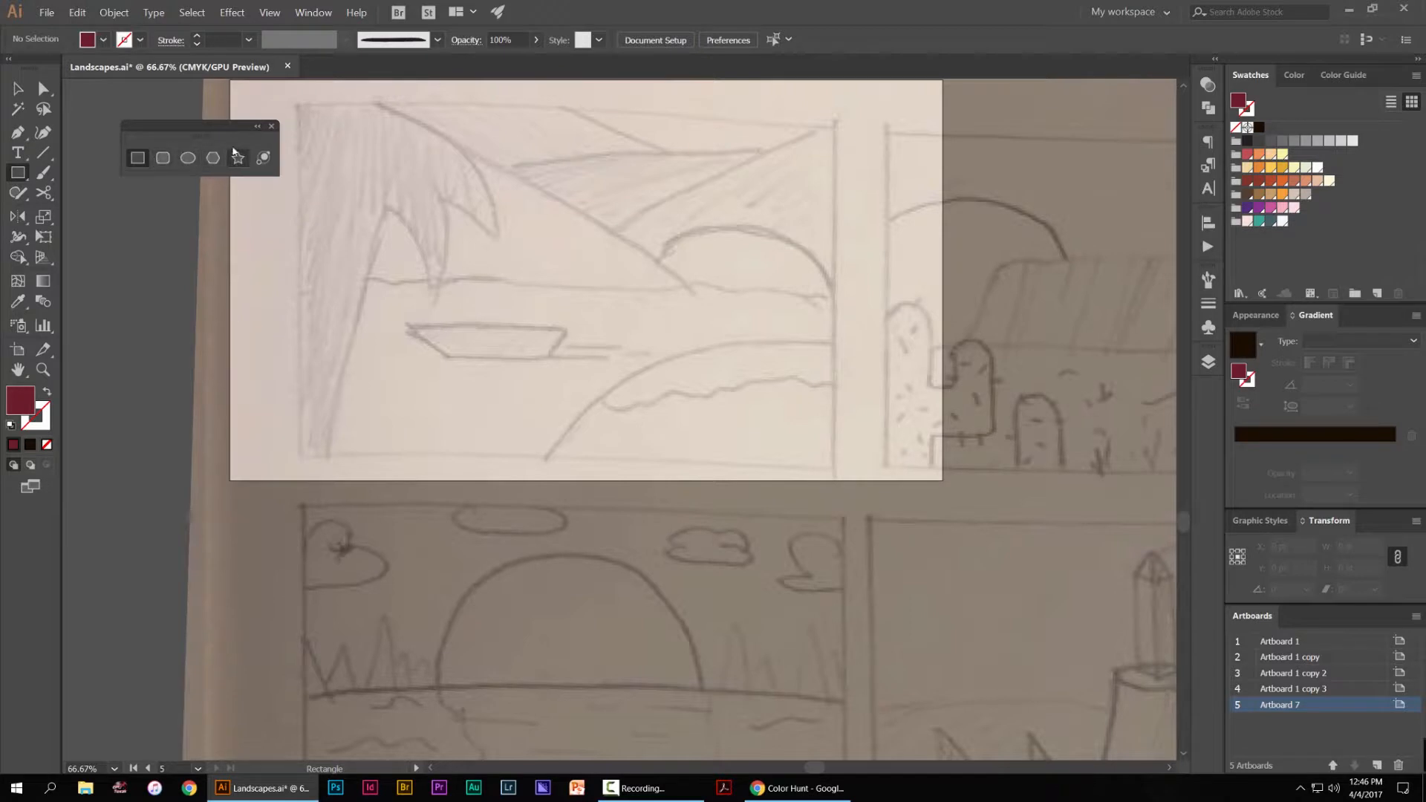
left_click_drag(201, 128, 170, 115)
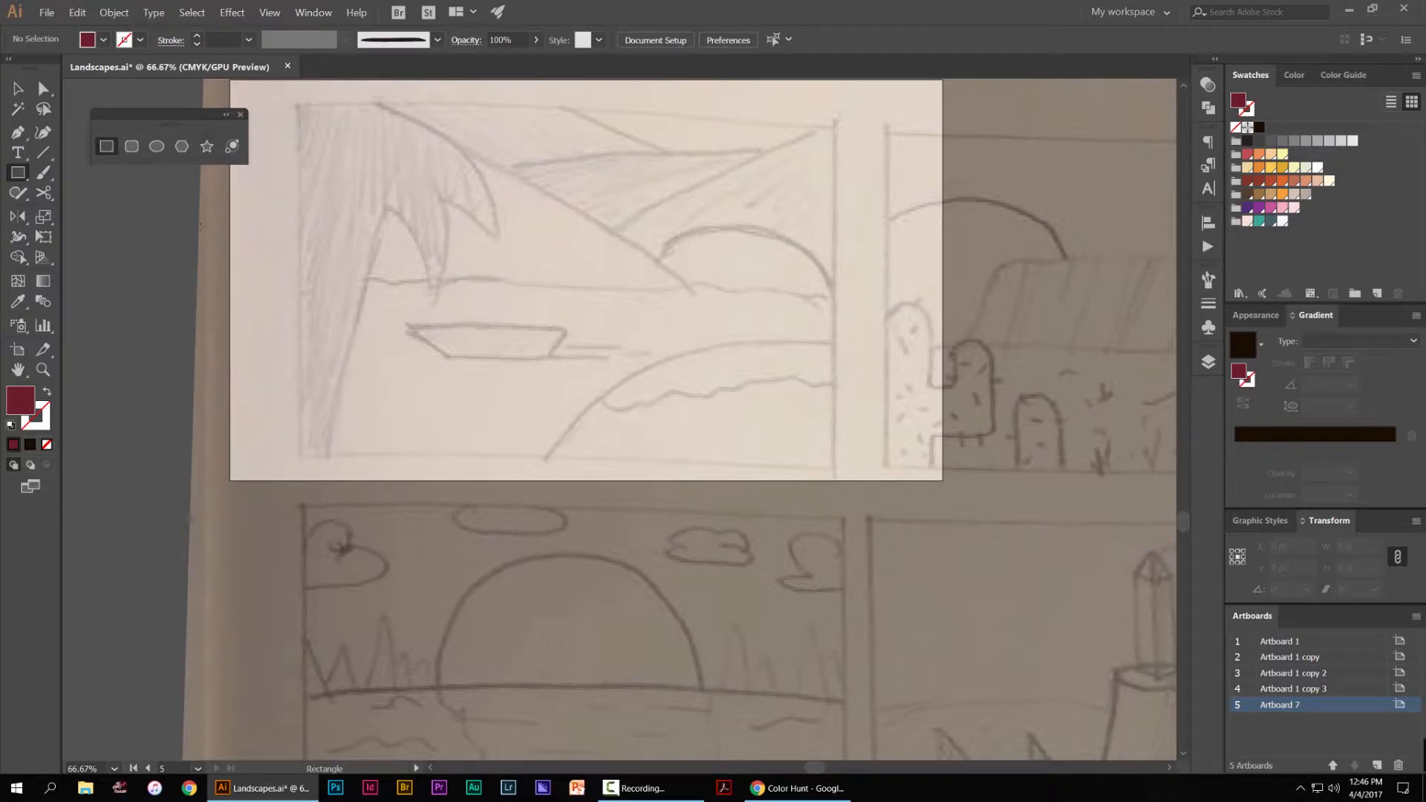
Draw a dark red water rectangle about 1920 by 562 pt from the sketched waterline to the artboard's lower edge
left_click_drag(230, 272, 952, 481)
key("space")
left_click_drag(631, 405, 669, 437)
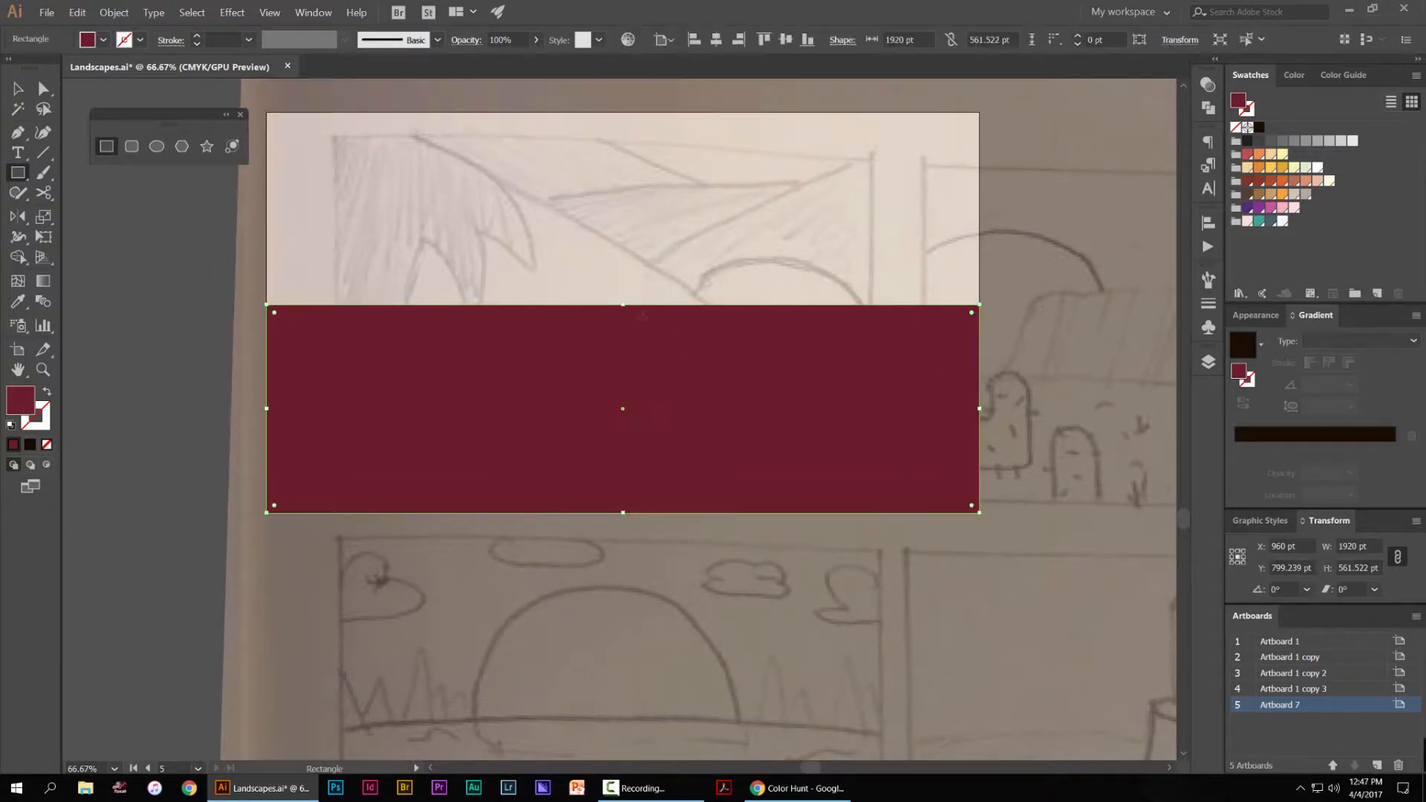
Recolour the water rectangle by trying swatches and settling on a light gray fill
left_click(1259, 221)
left_click(1294, 141)
left_click(1328, 140)
left_click(1341, 141)
left_click(1329, 140)
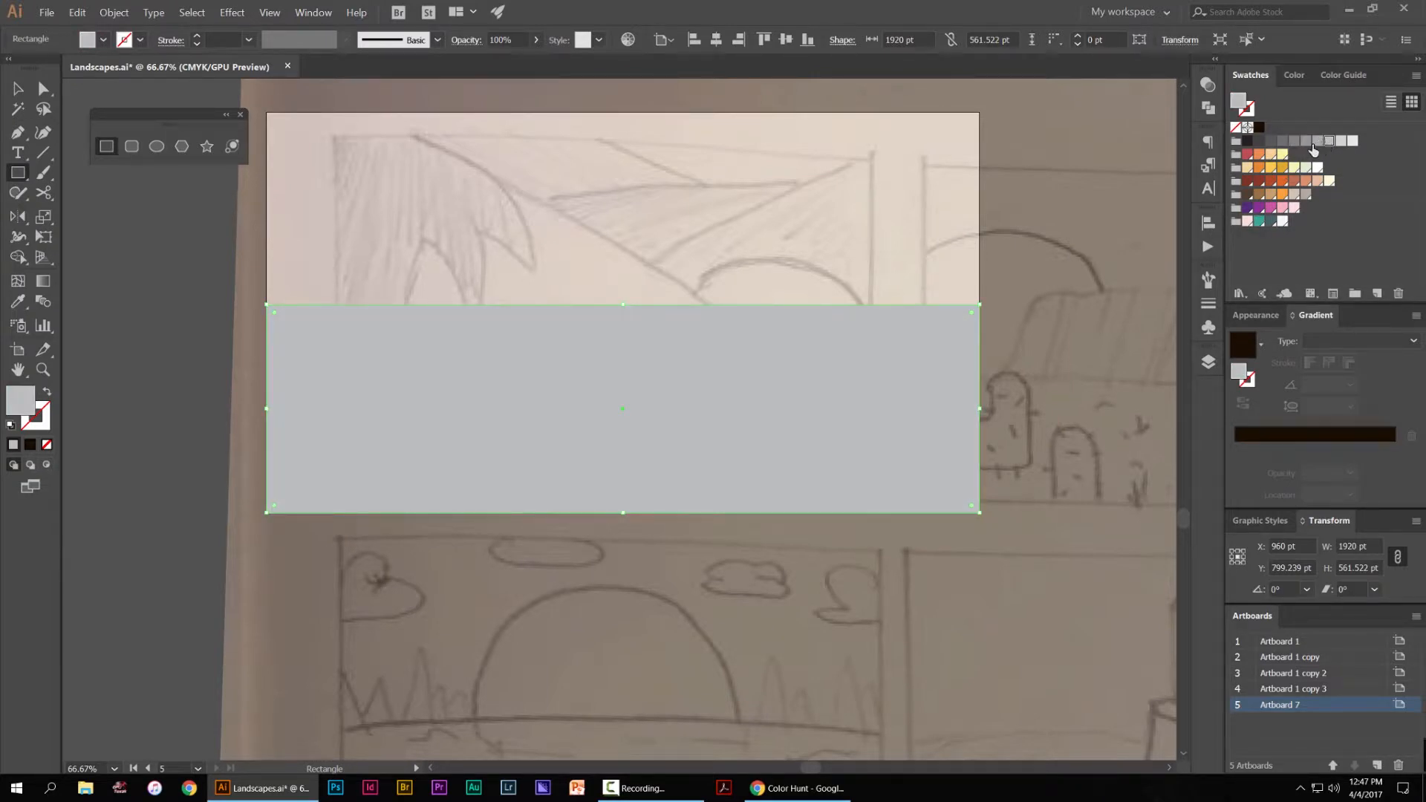
Try moving the gray water rectangle down past the artboard's lower edge, undo the move and deselect it
key("v")
left_click(1049, 234)
left_click(746, 323)
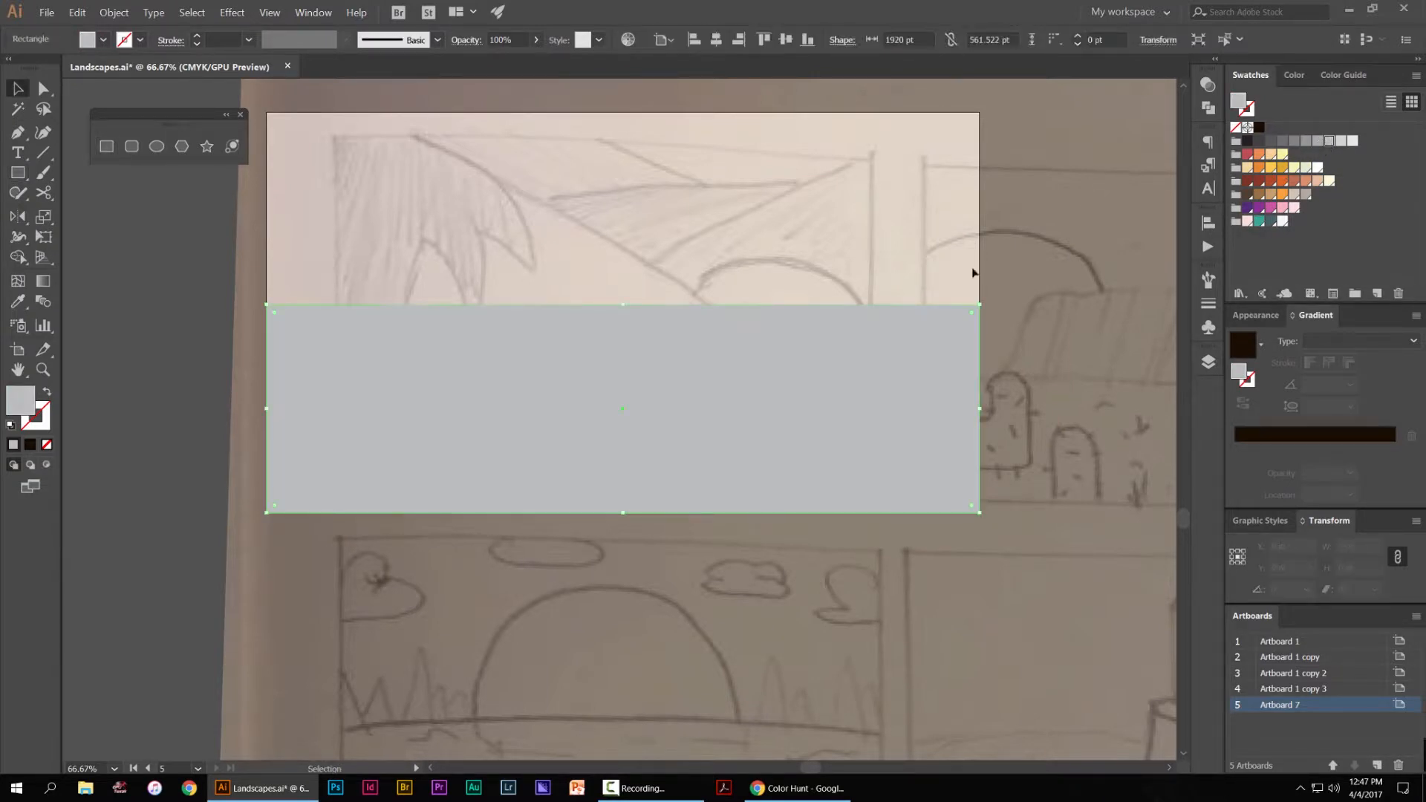
left_click(1022, 220)
left_click_drag(780, 315, 753, 459)
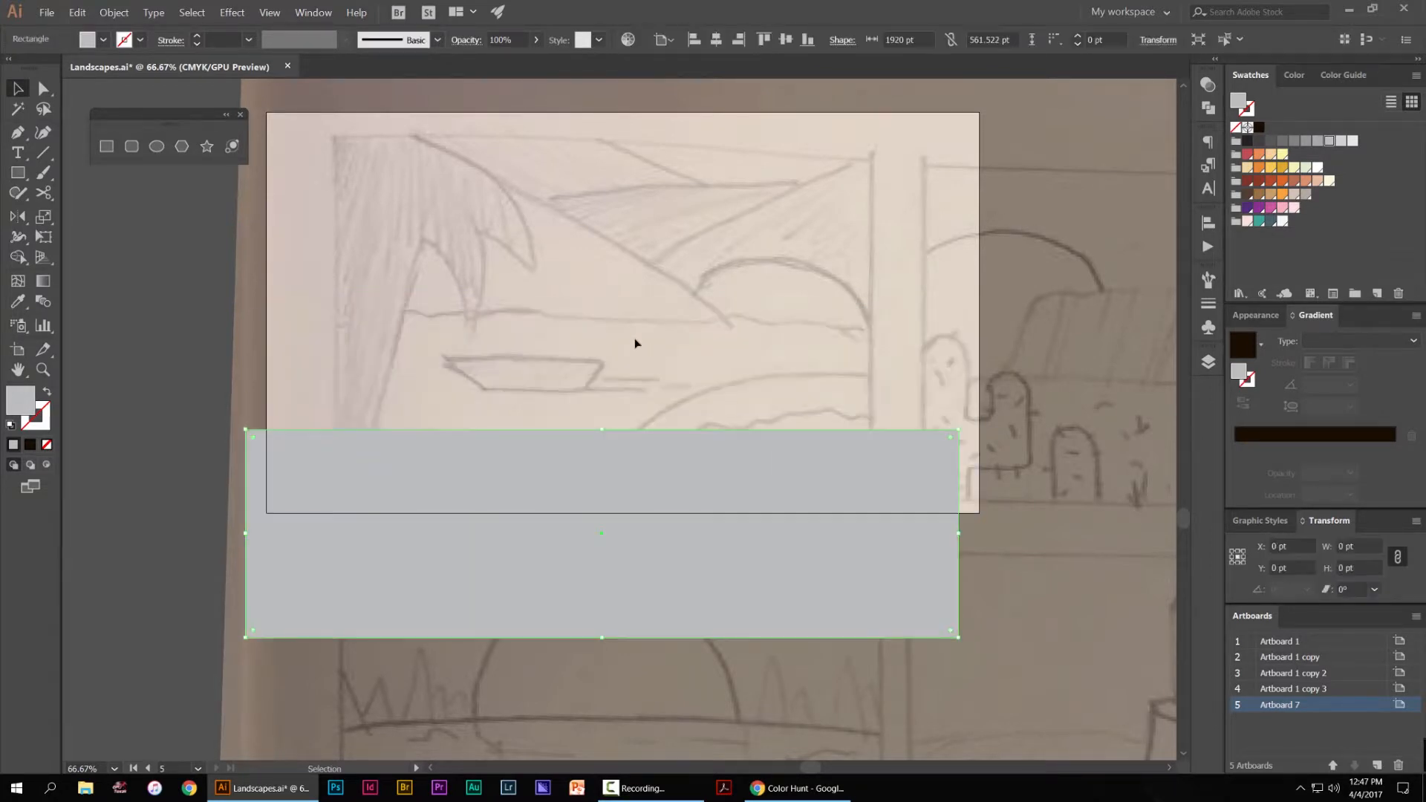
key("ctrl+z")
left_click(718, 279)
left_click(671, 318)
left_click(716, 258)
Draw a thin gray rectangle about 1920 by 24 pt along the water's top edge
key("m")
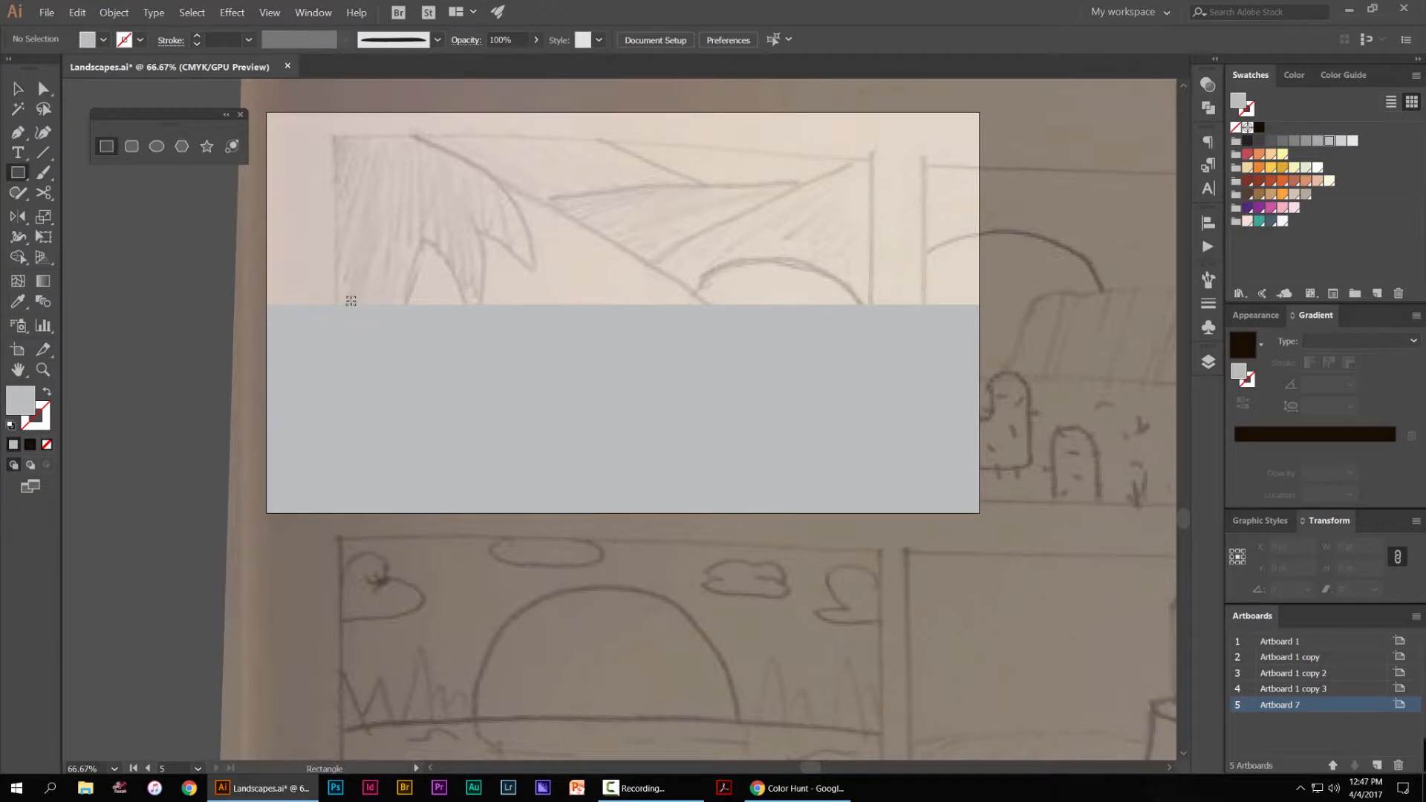
key("ctrl+plus")
left_click_drag(657, 248, 1165, 259)
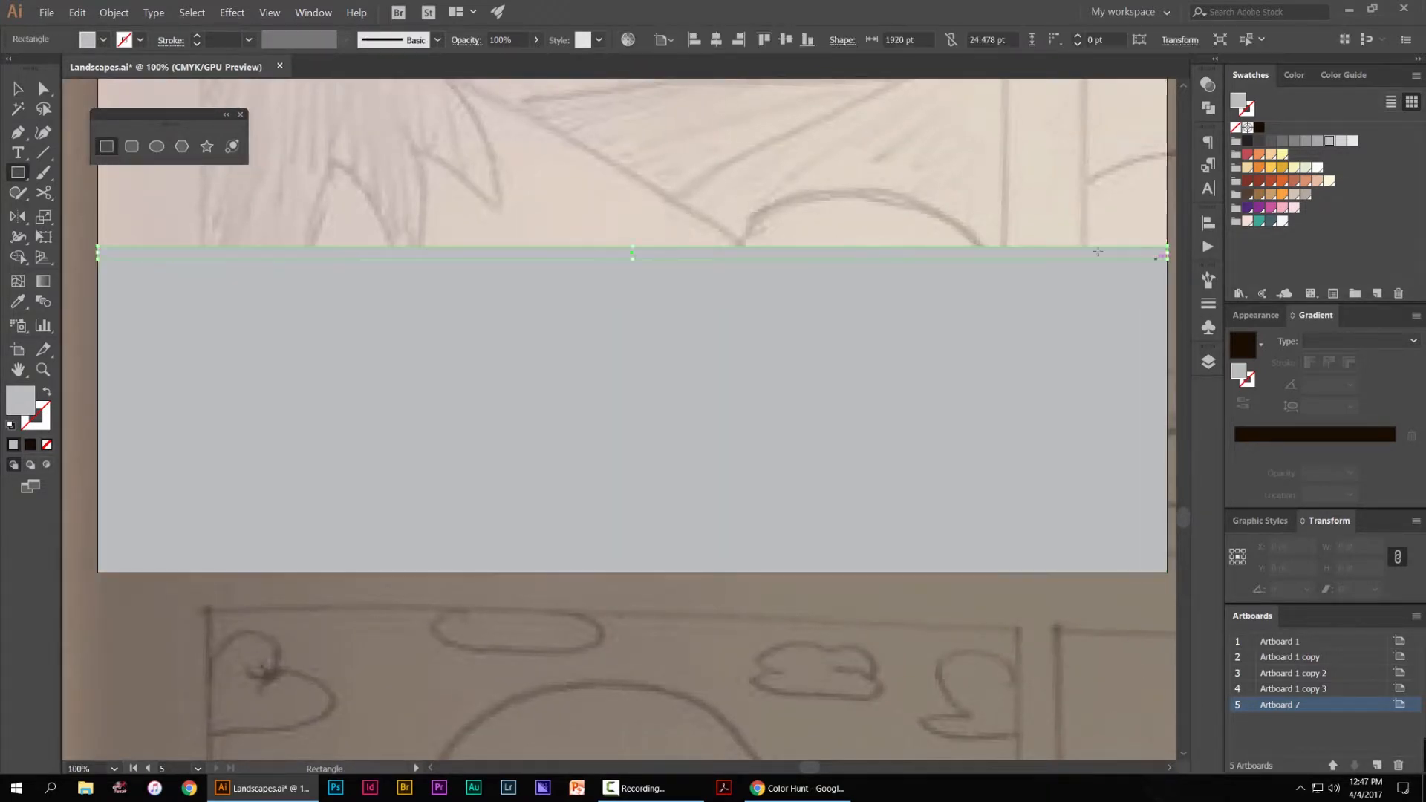
left_click_drag(960, 238, 856, 234)
Set up a Zig Zag effect on the thin strip with preview on, an absolute size of 8 pt and smooth points
key("v")
left_click(956, 204)
left_click(902, 248)
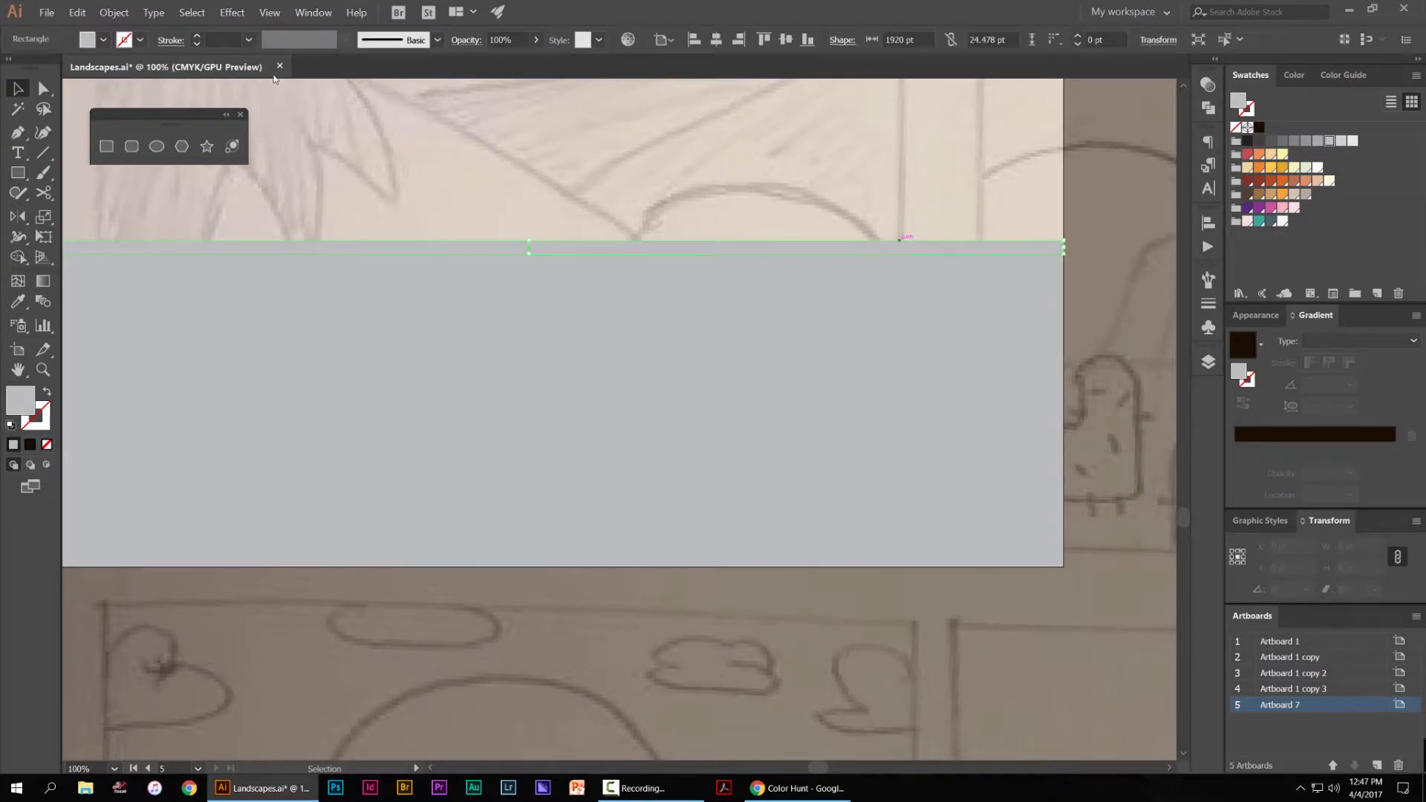
left_click(232, 13)
mouse_move(301, 141)
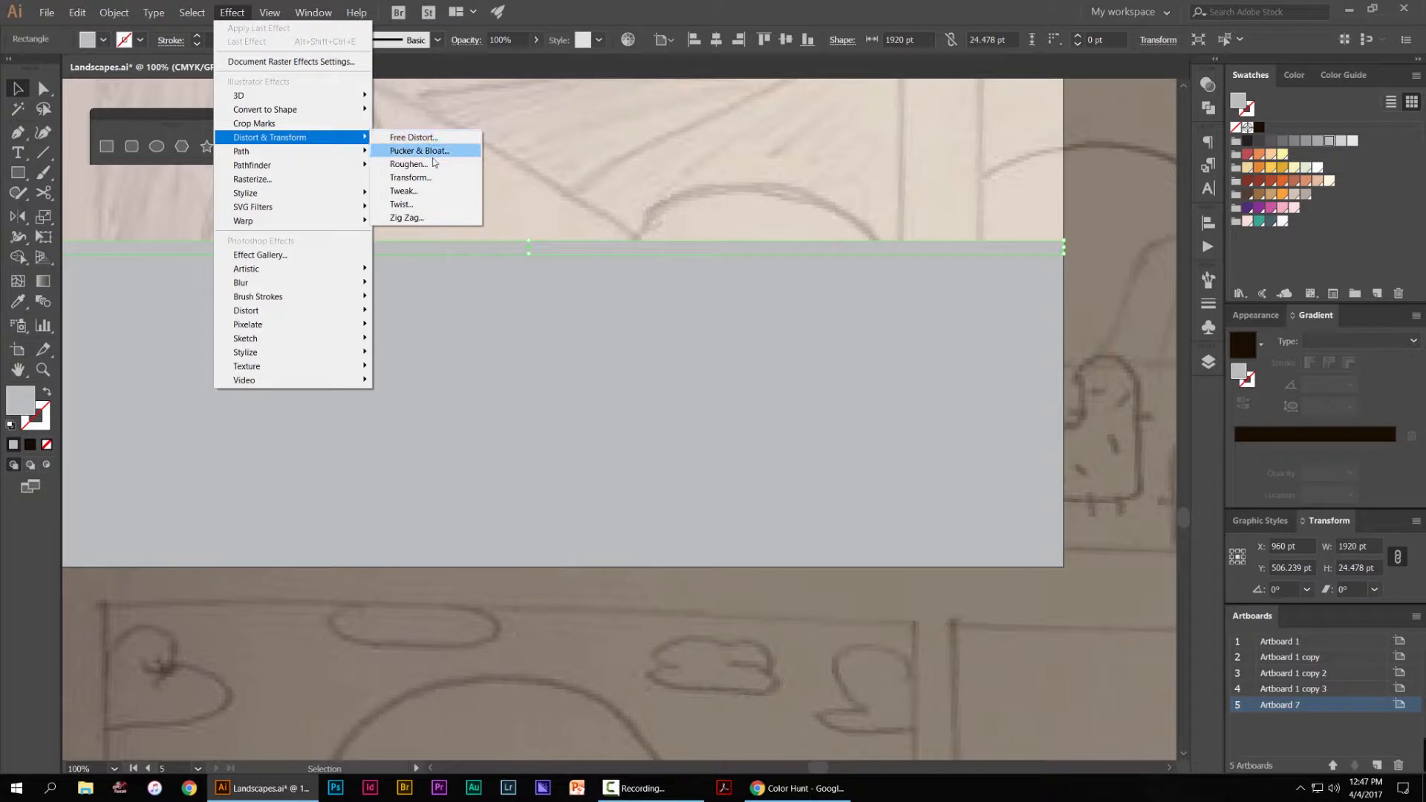
left_click(423, 218)
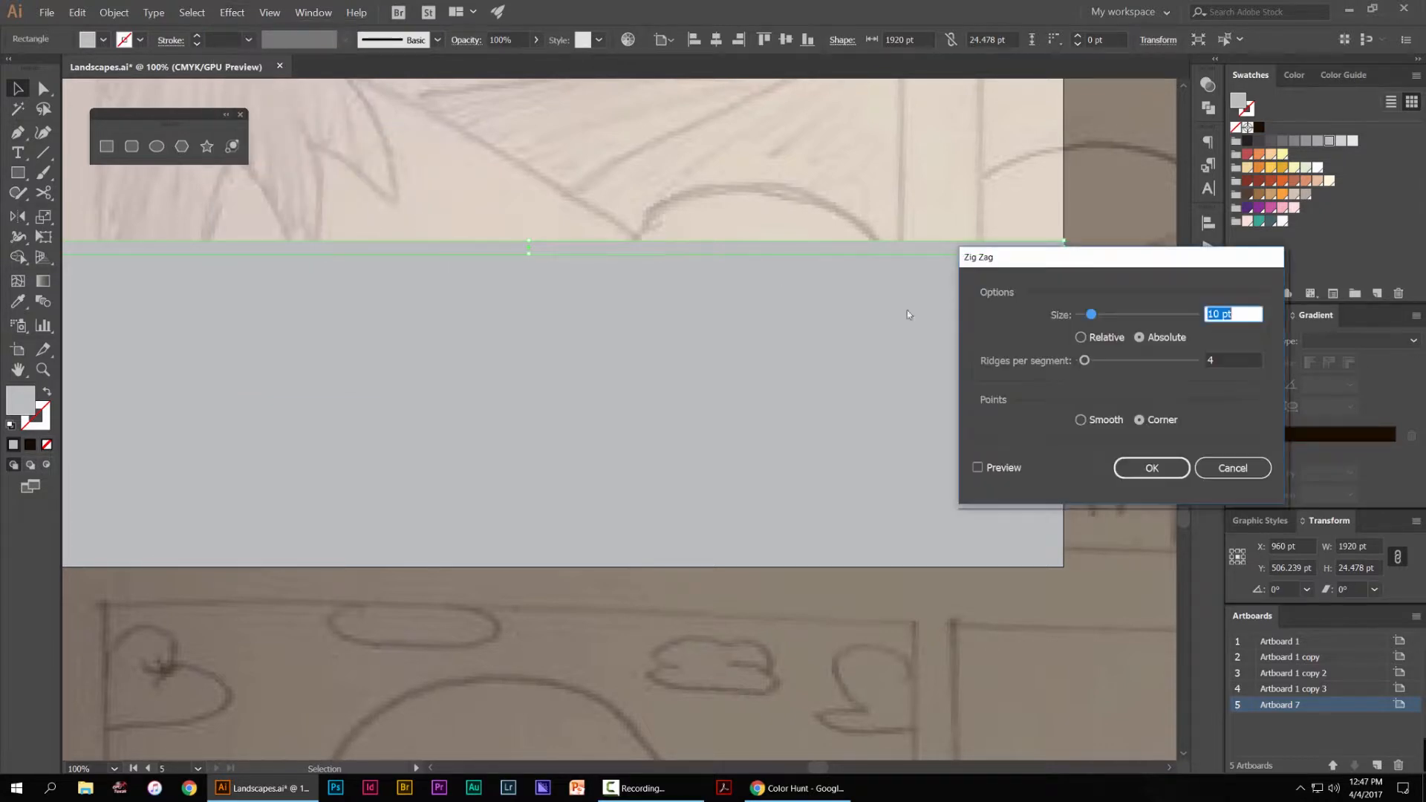
left_click(978, 467)
left_click_drag(1025, 252, 824, 304)
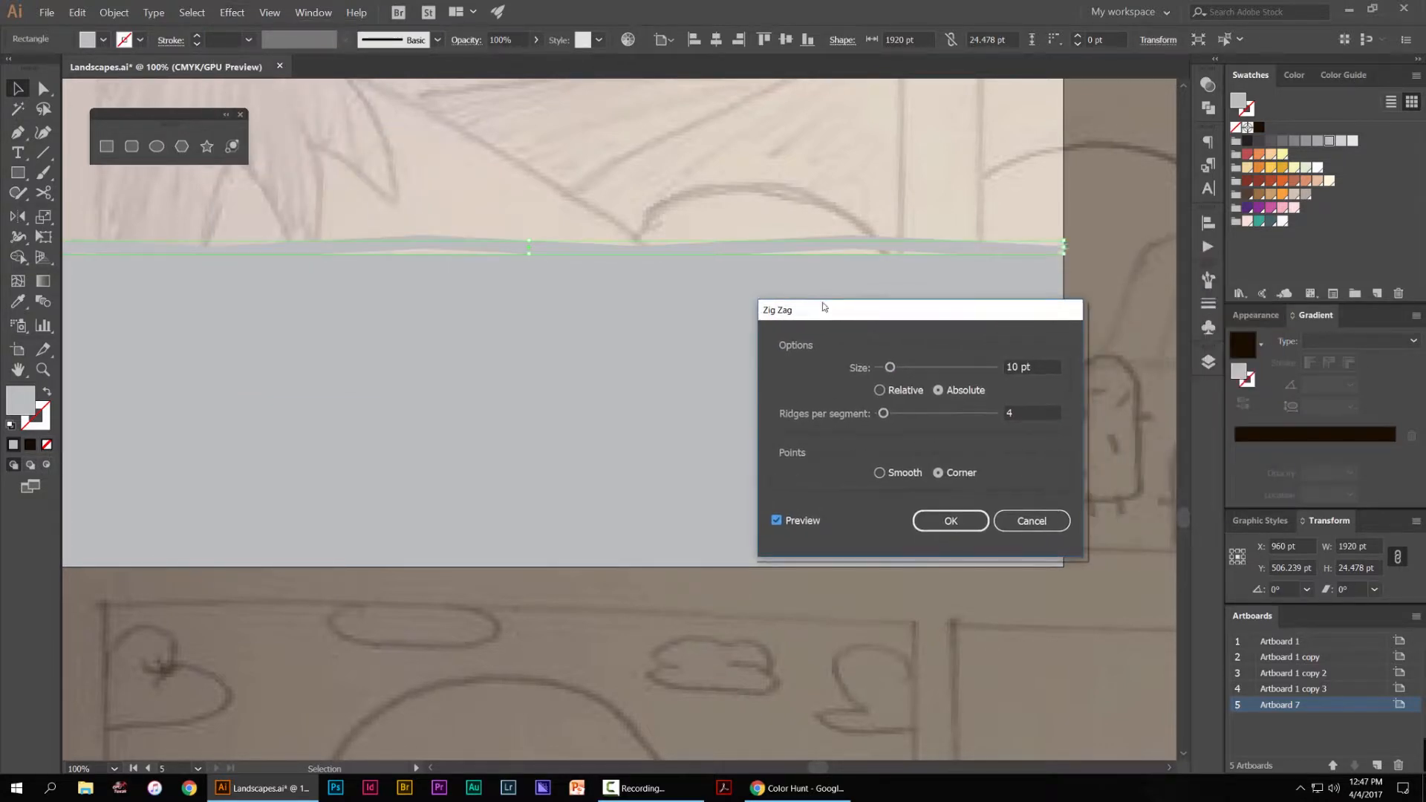
left_click(944, 412)
key("shift+Up")
scroll(1022, 363, "up", 7)
left_click(905, 391)
left_click(900, 473)
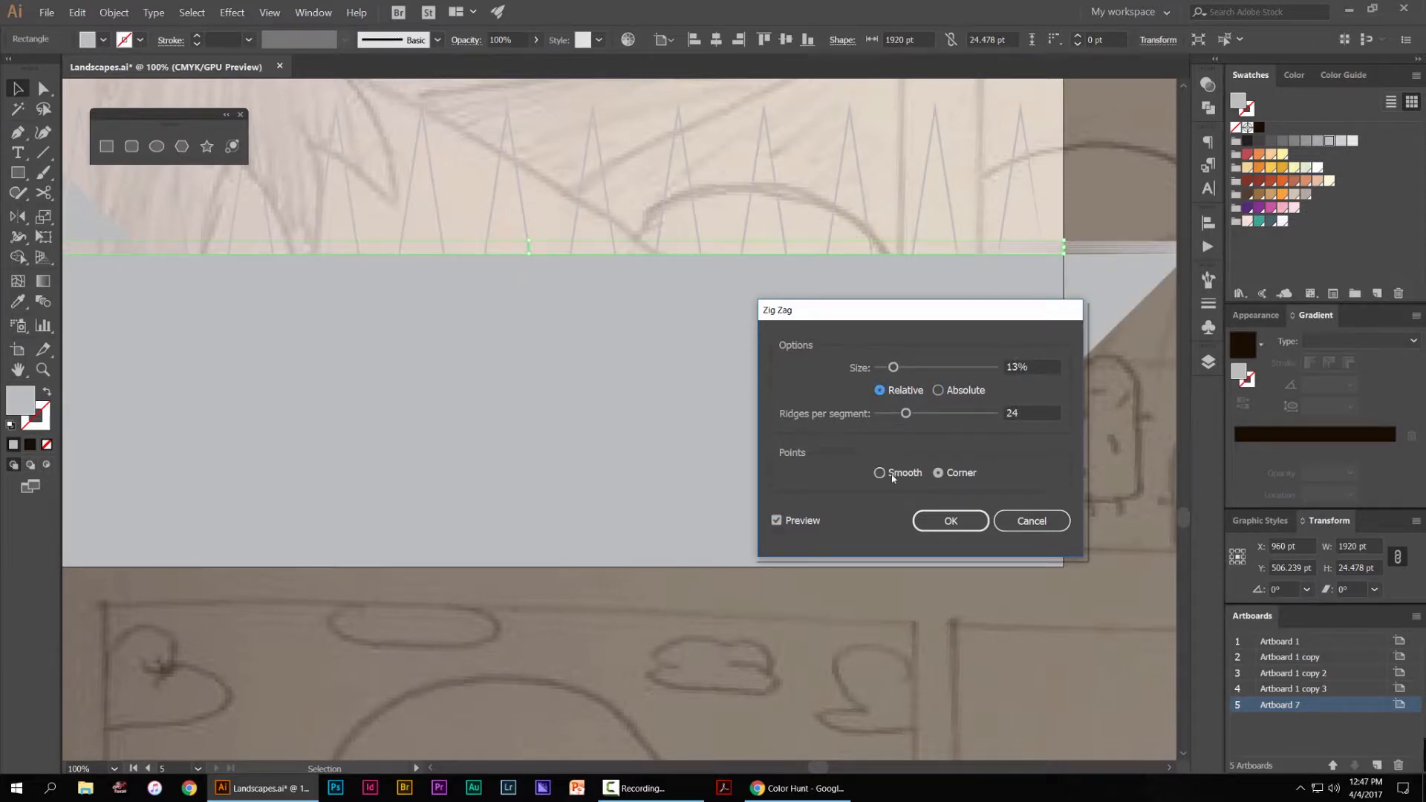
left_click(951, 390)
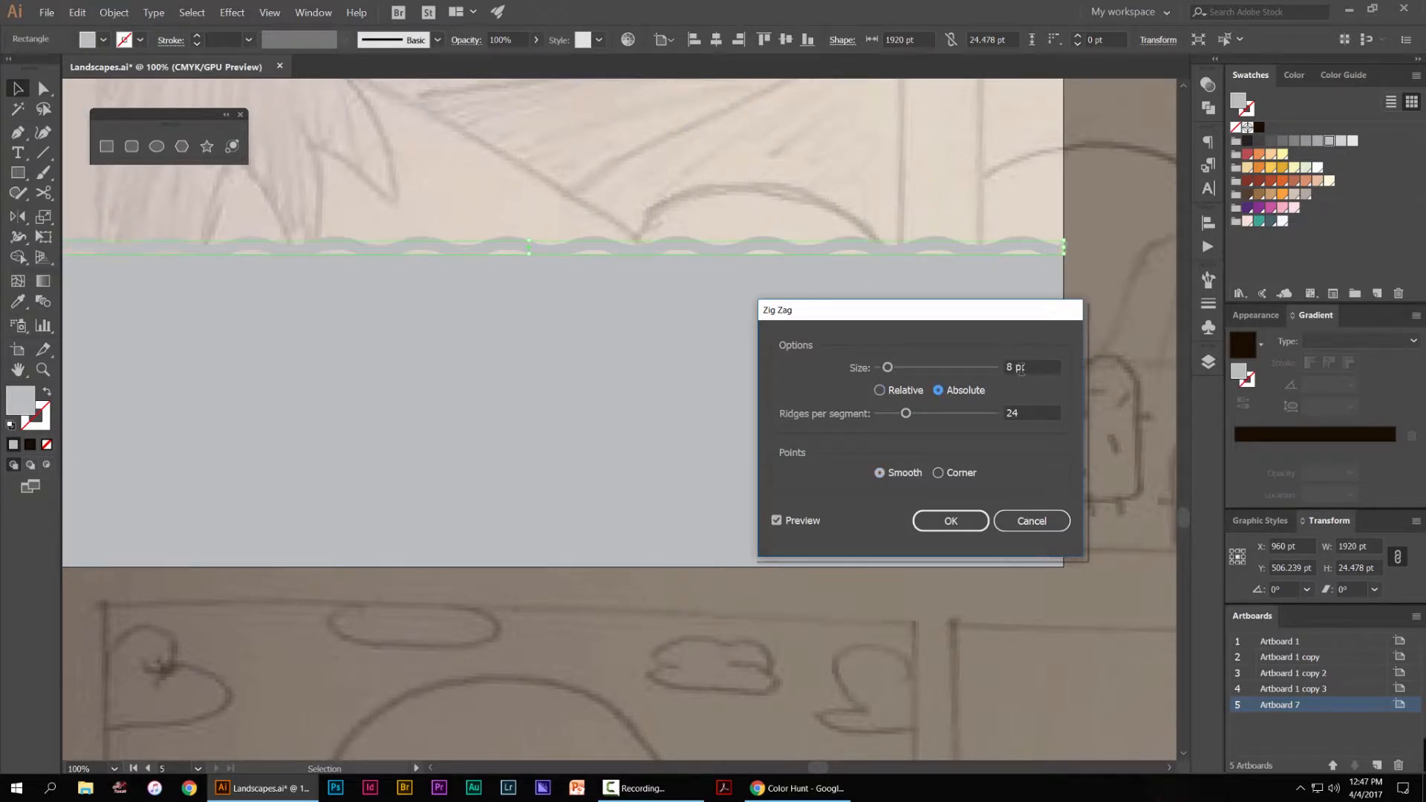
Set the Zig Zag effect to 25 ridges per segment and apply it to the strip
scroll(1022, 411, "down", 11)
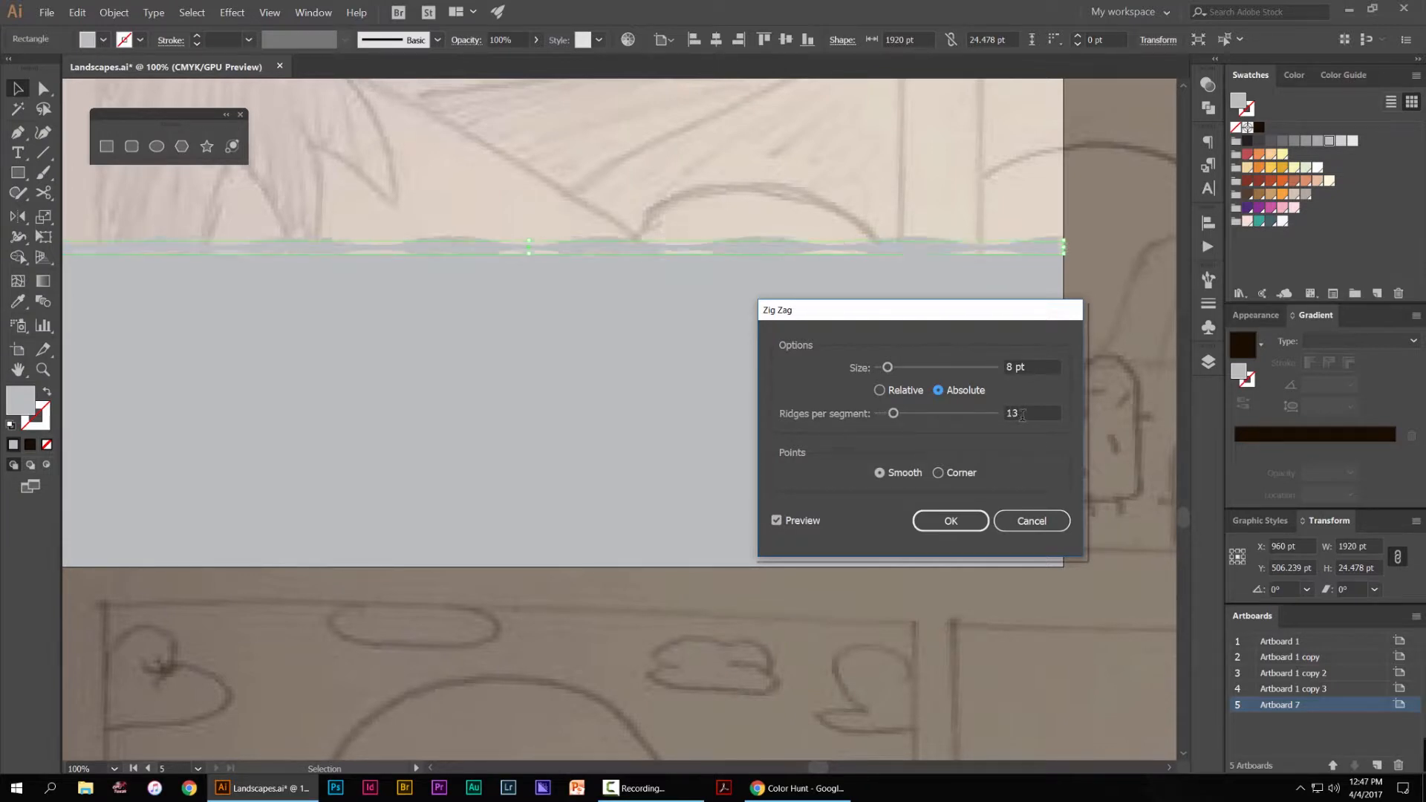
scroll(1022, 415, "up", 6)
scroll(1021, 414, "up", 2)
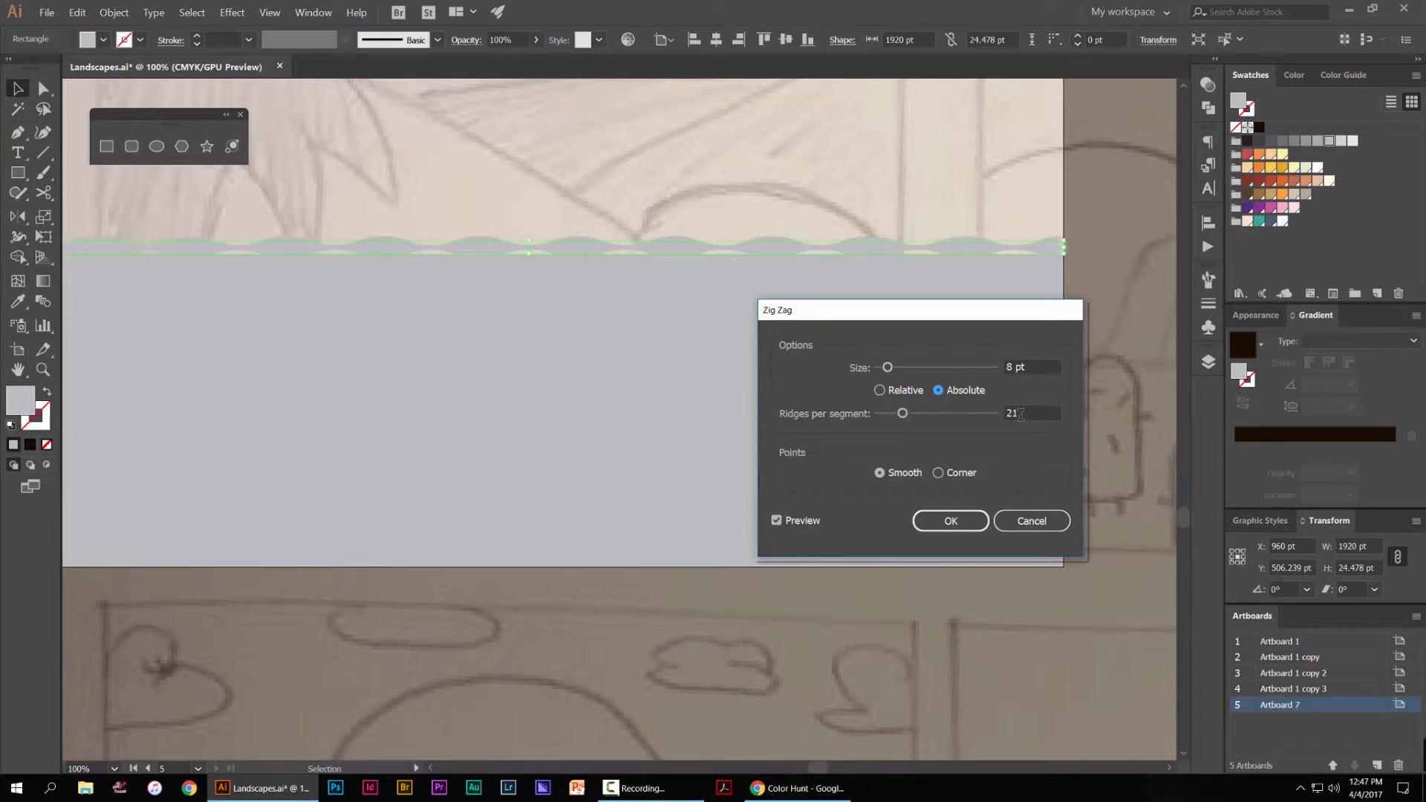
scroll(1022, 369, "down", 4)
scroll(1023, 410, "up", 3)
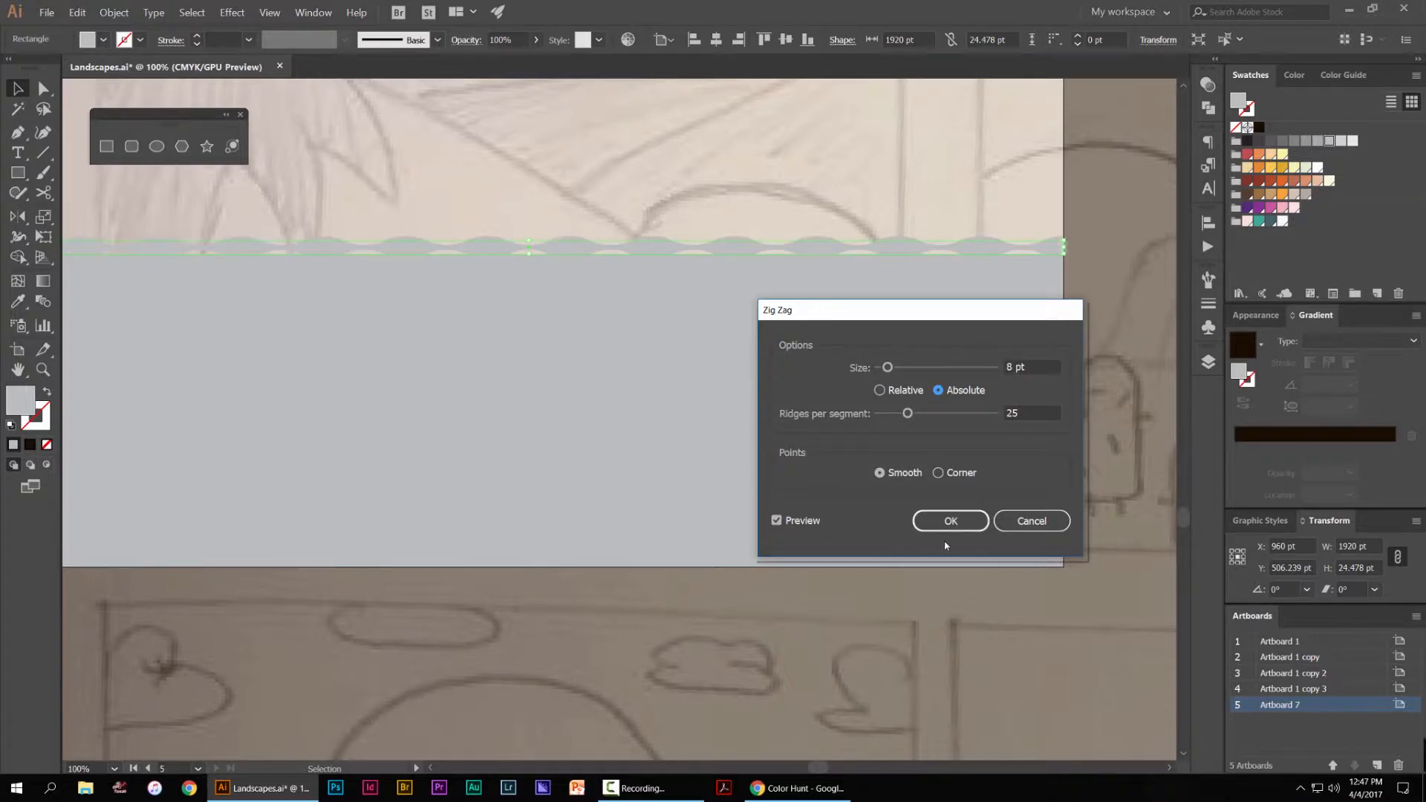
left_click(935, 514)
Try repositioning the wavy strip along the water's top edge, undoing the first move
left_click_drag(741, 248, 817, 165)
key("ctrl+z")
scroll(624, 227, "up", 4)
left_click_drag(737, 303, 737, 321)
left_click(773, 248)
scroll(774, 248, "down", 7)
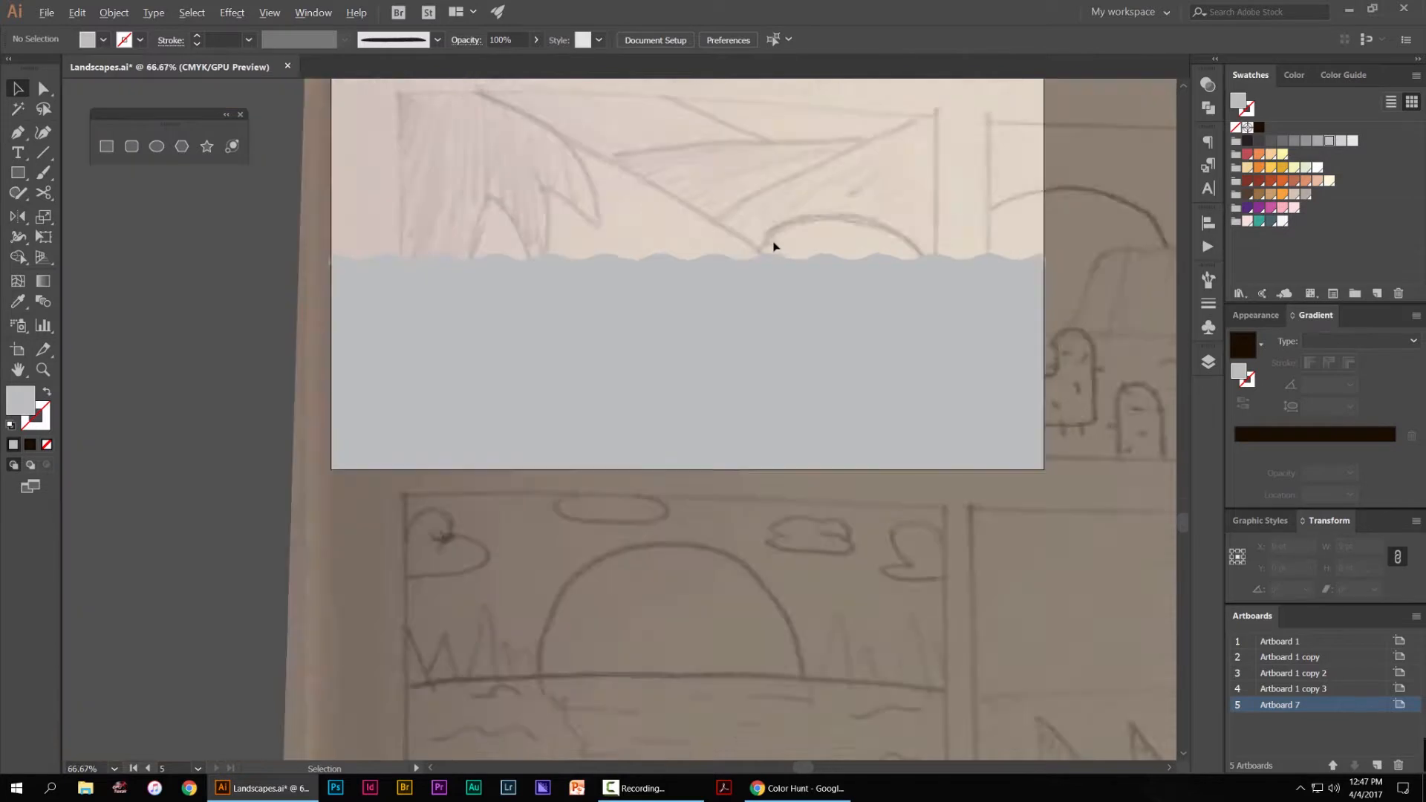
Try a teal fill on the wavy strip and water rectangle, and undo it
left_click(764, 321)
left_click(876, 226)
left_click(882, 267)
left_click(1253, 227)
left_click(921, 322)
scroll(891, 322, "up", 4)
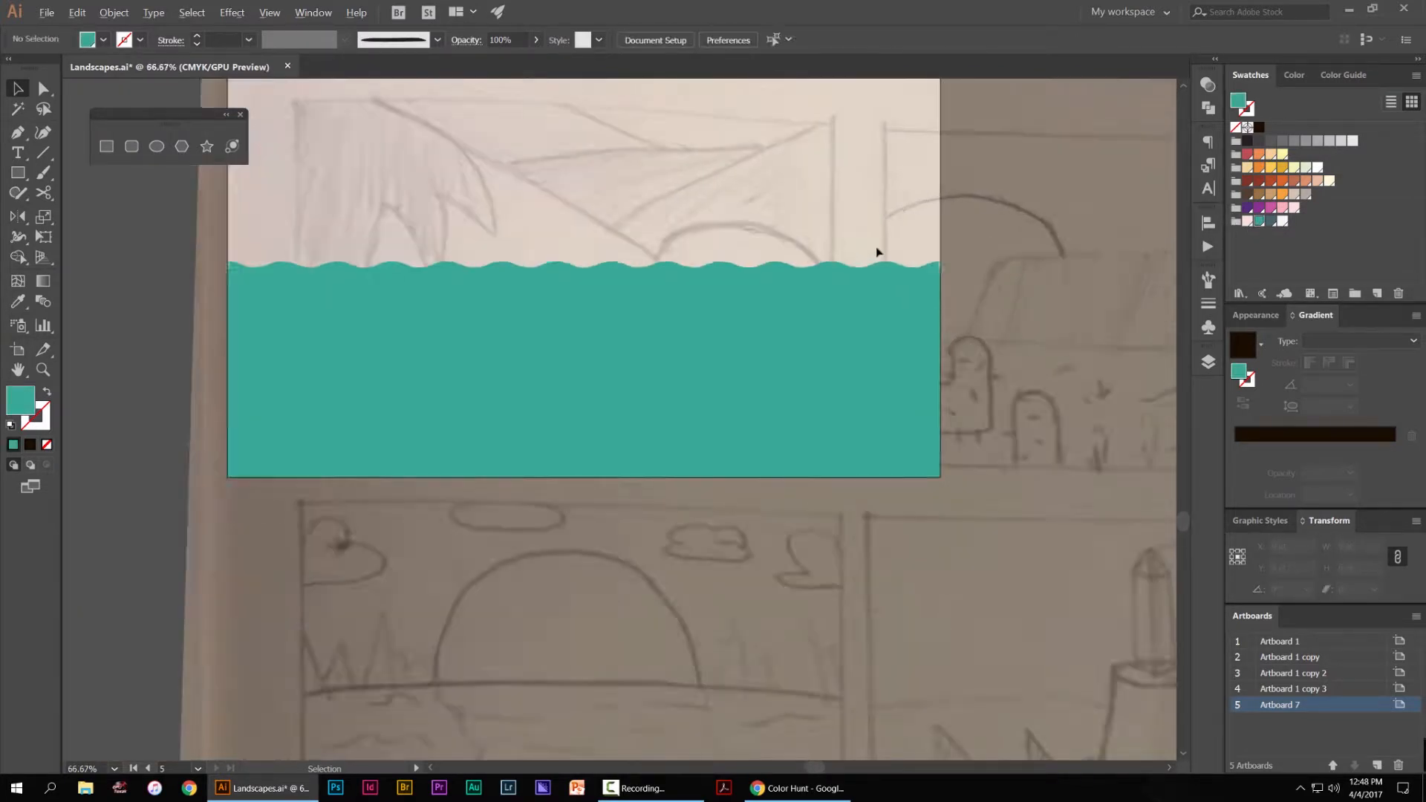
scroll(776, 329, "down", 3)
key("ctrl+z")
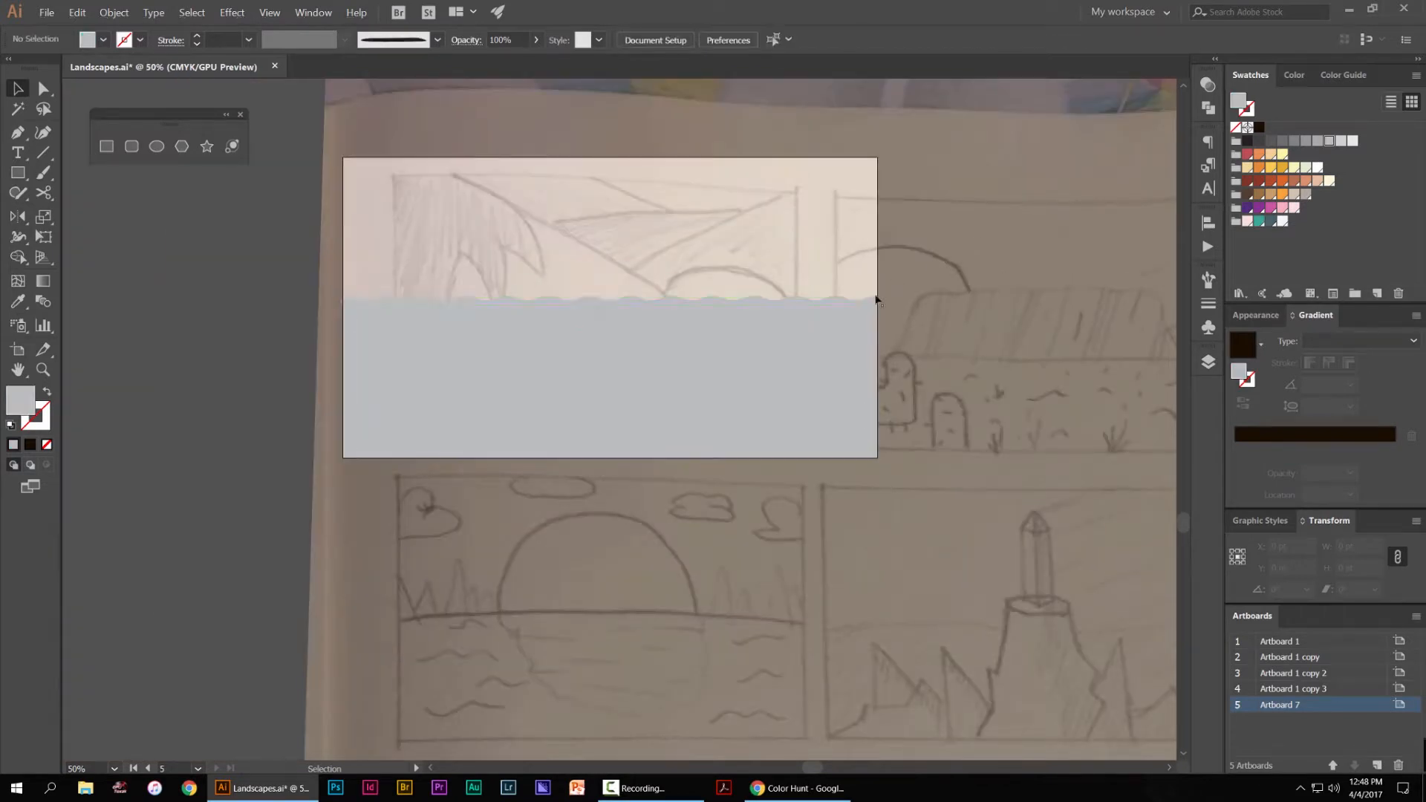
Lower the wavy strip to about Y 518 pt so its lower waves overlap the water rectangle
scroll(875, 296, "up", 6)
scroll(874, 269, "up", 1)
left_click(837, 322)
scroll(854, 283, "up", 1)
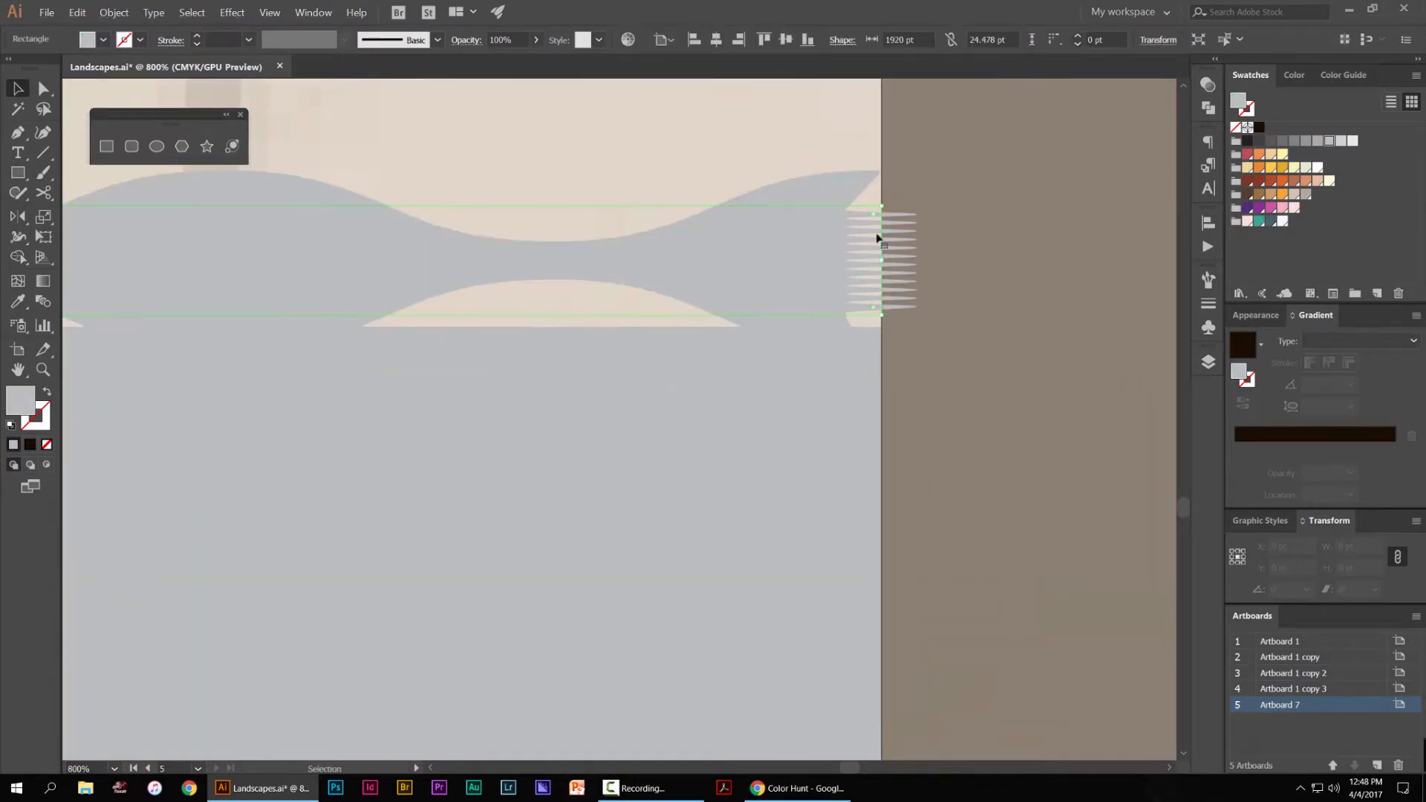
scroll(852, 230, "up", 1)
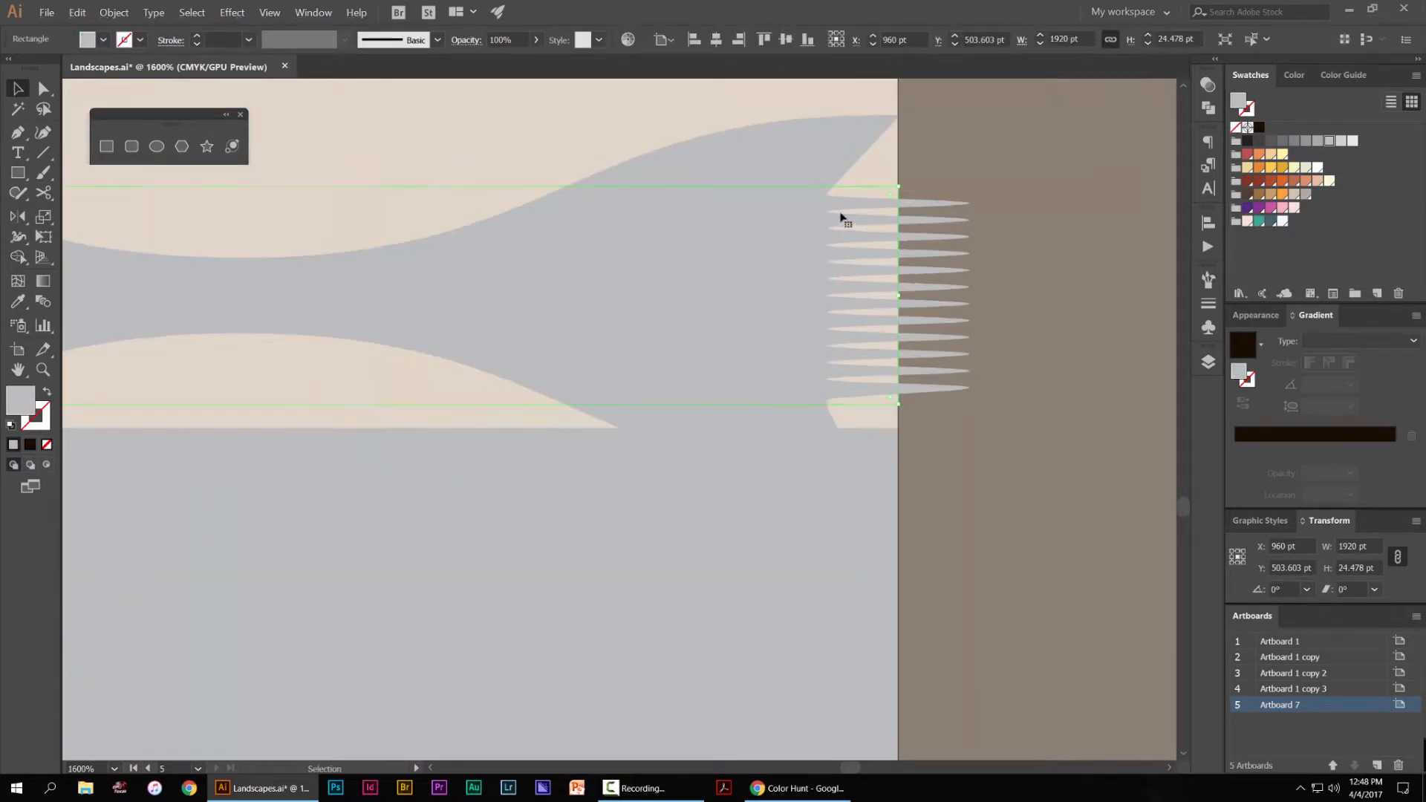
scroll(824, 261, "down", 6)
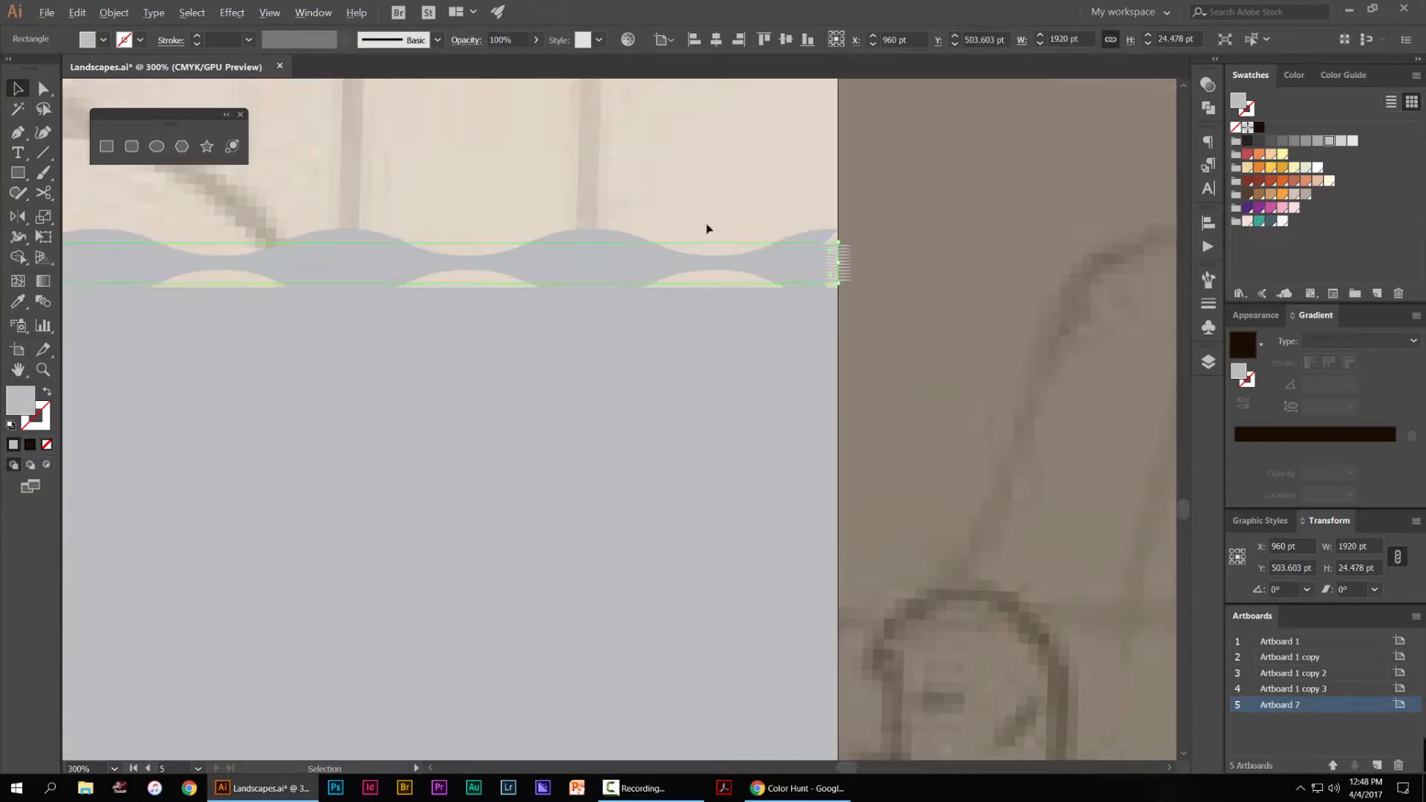
left_click(563, 210)
left_click_drag(464, 198, 706, 228)
left_click(725, 272)
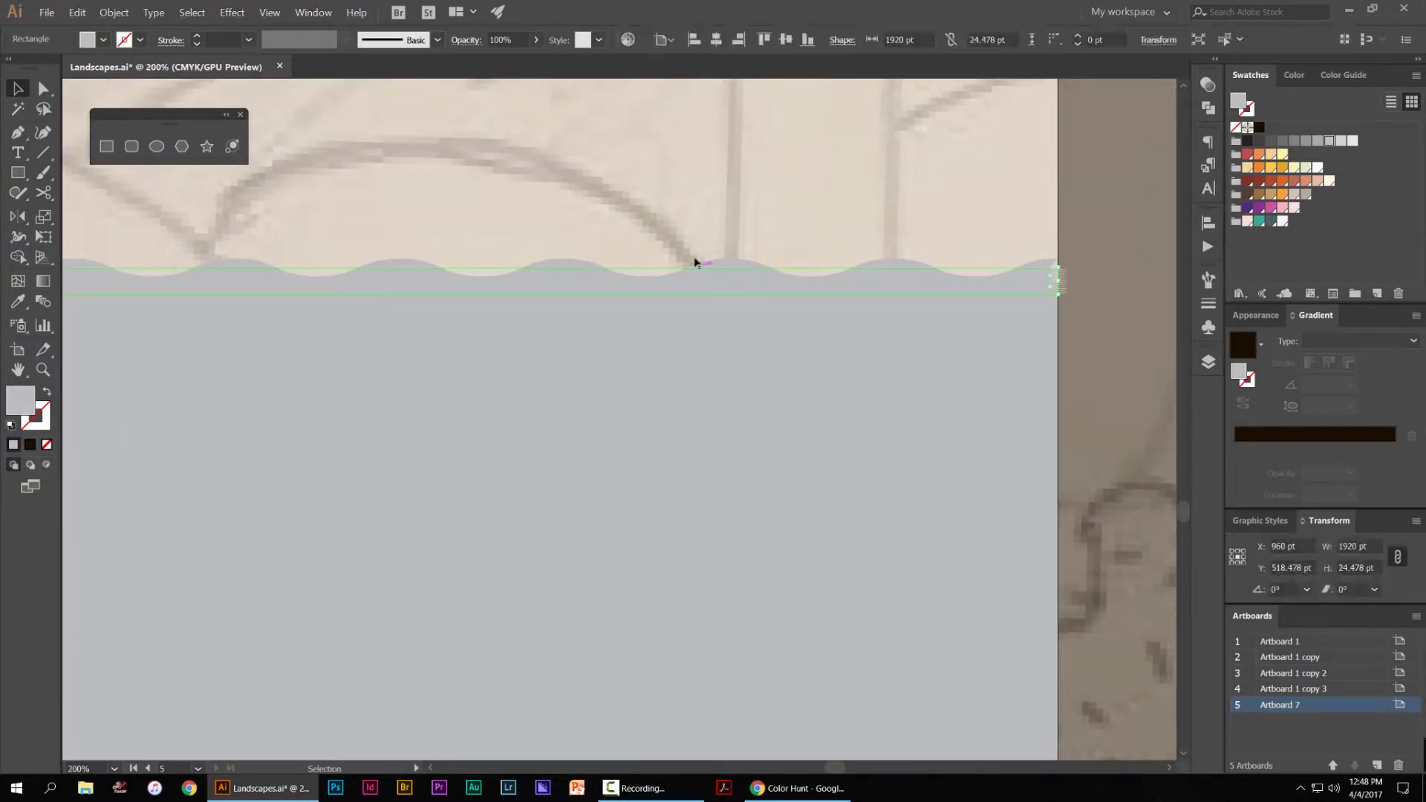
Expand the appearance of the wavy strip into an editable path, keeping it in its place over the water
left_click(110, 13)
left_click(215, 154)
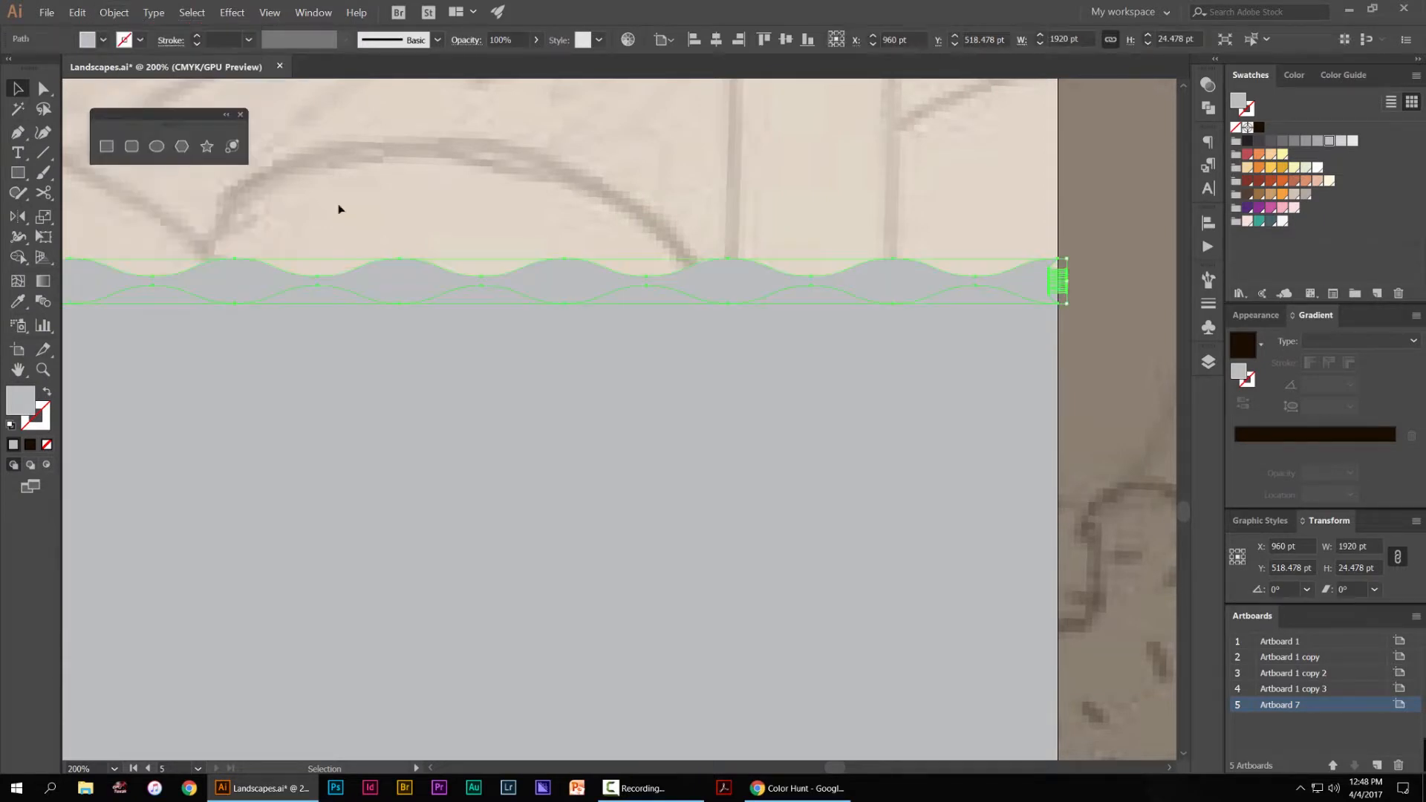
left_click_drag(563, 283, 580, 201)
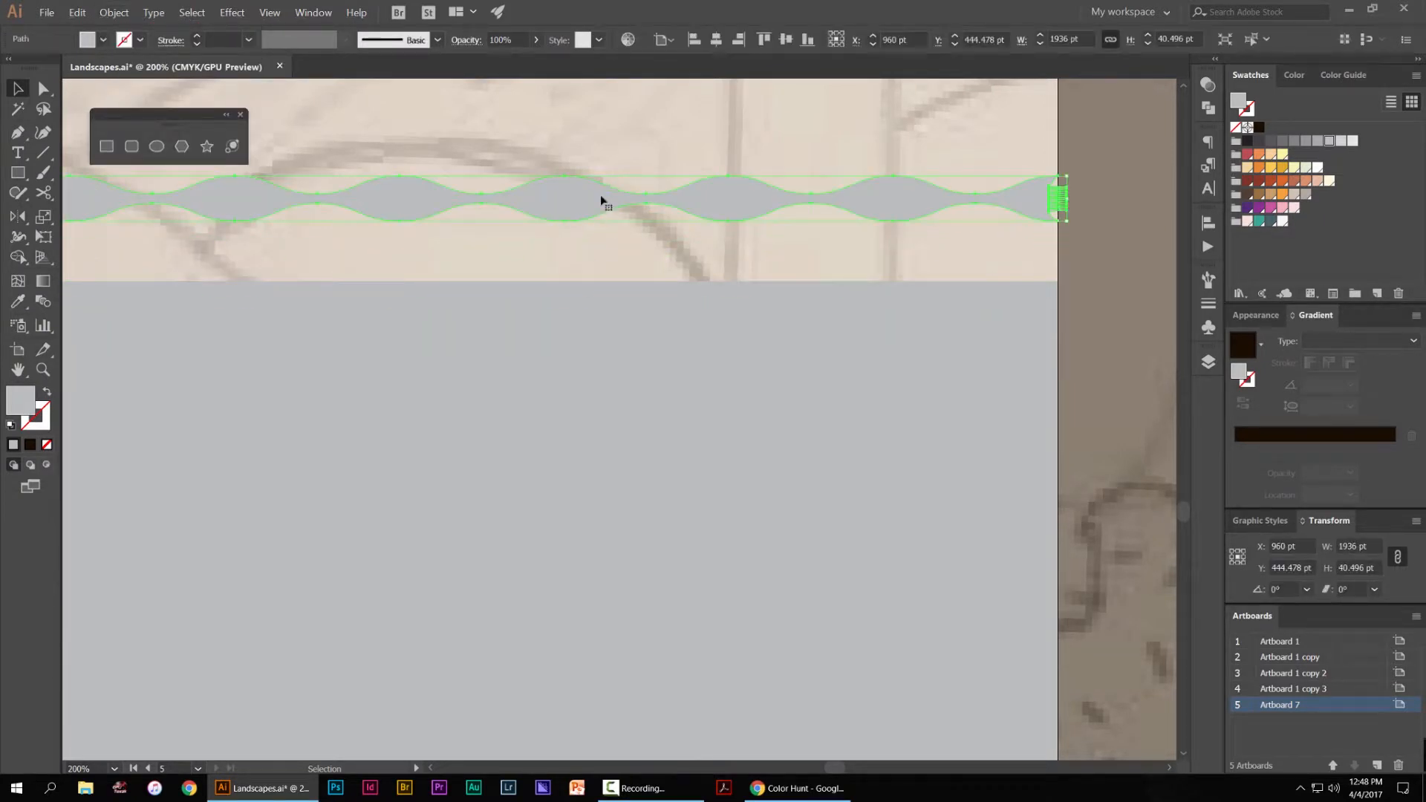
key("ctrl+z")
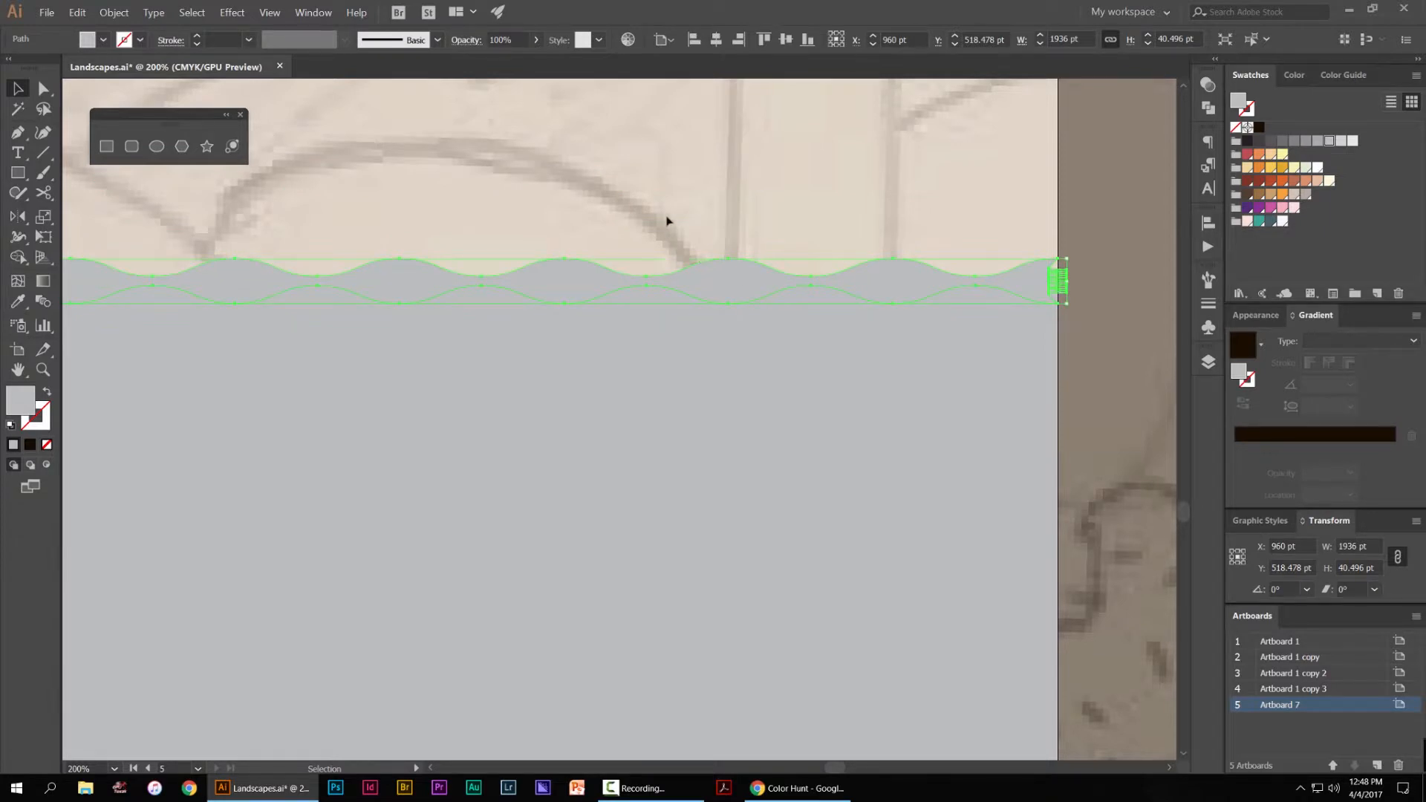
Unite the wavy path and the water rectangle into one shape with Pathfinder
left_click(708, 349, "shift")
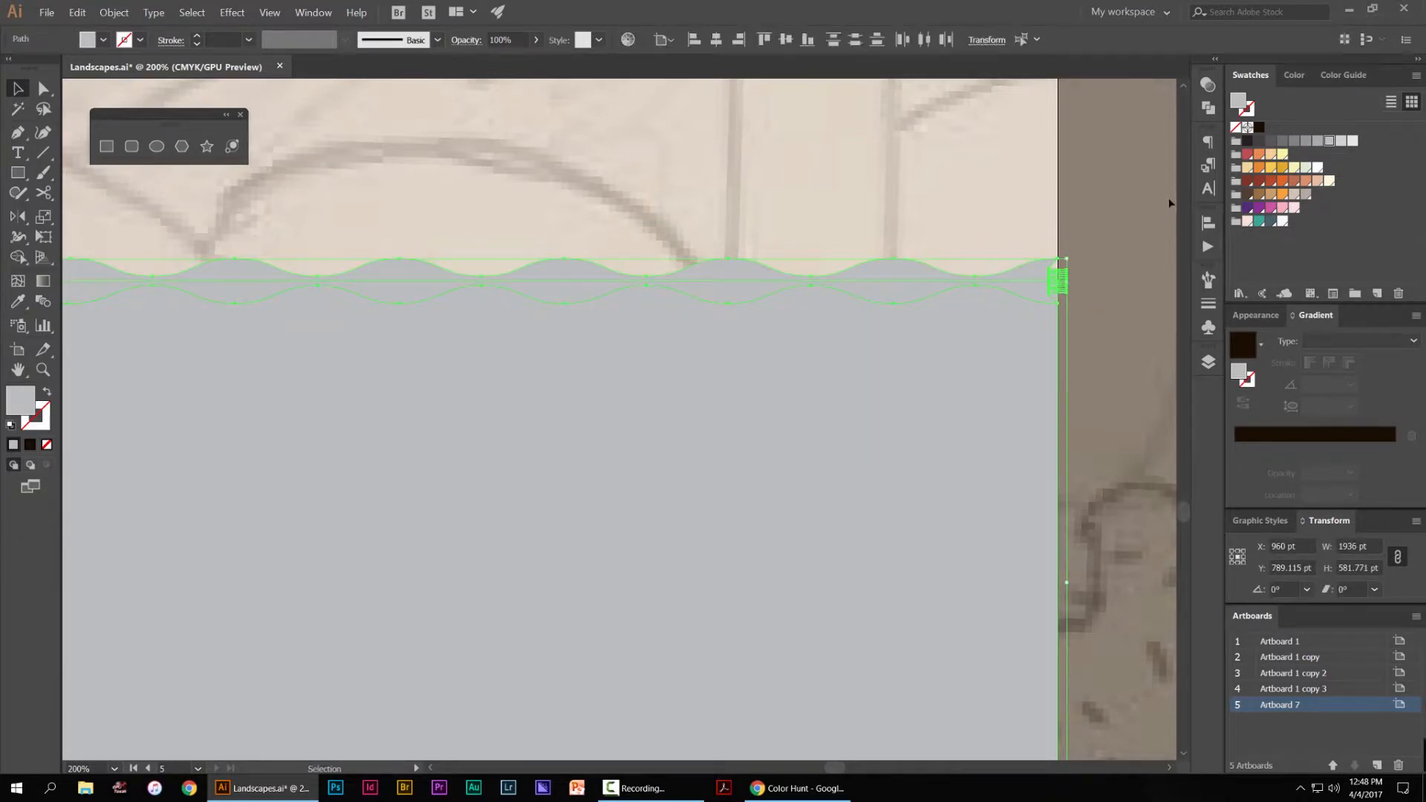
left_click(1208, 108)
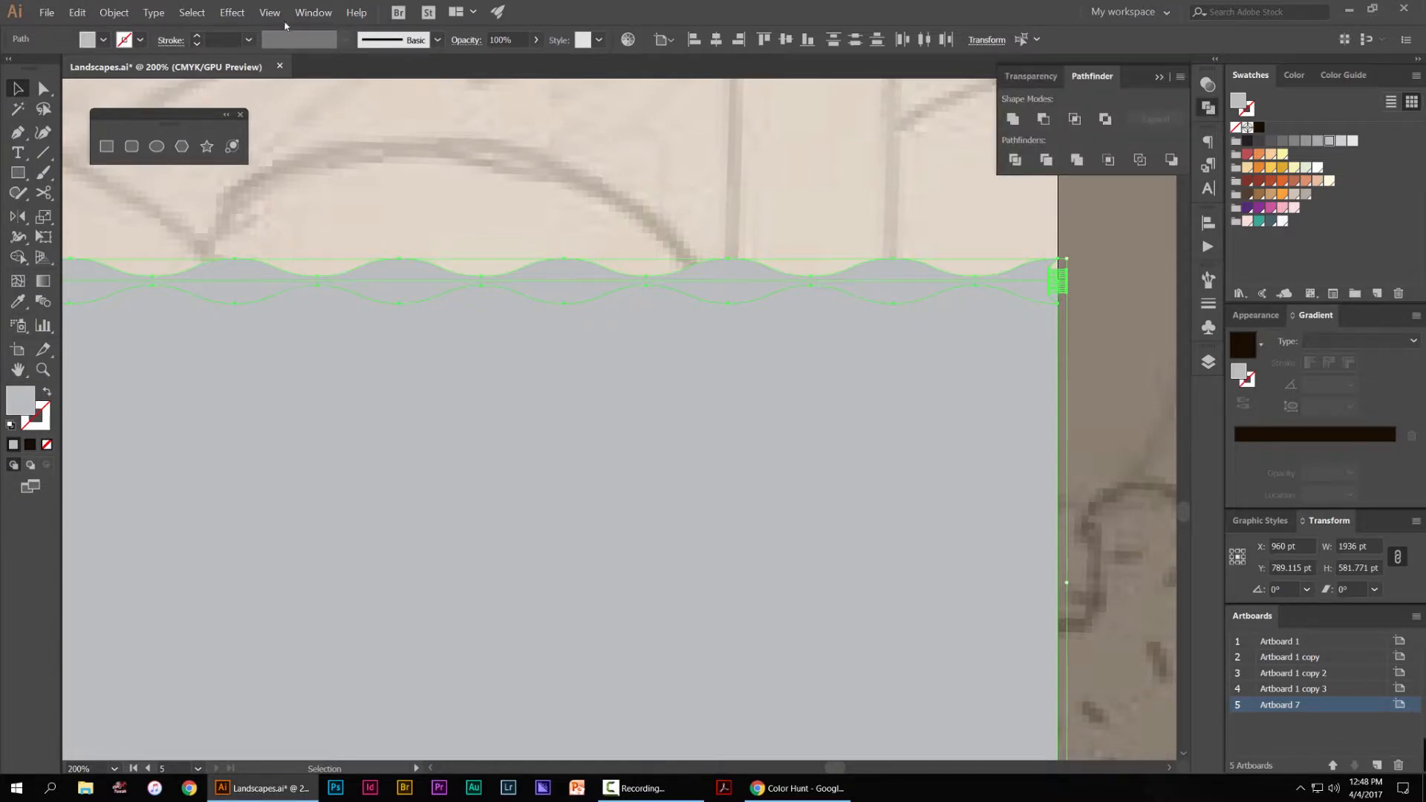
left_click(312, 13)
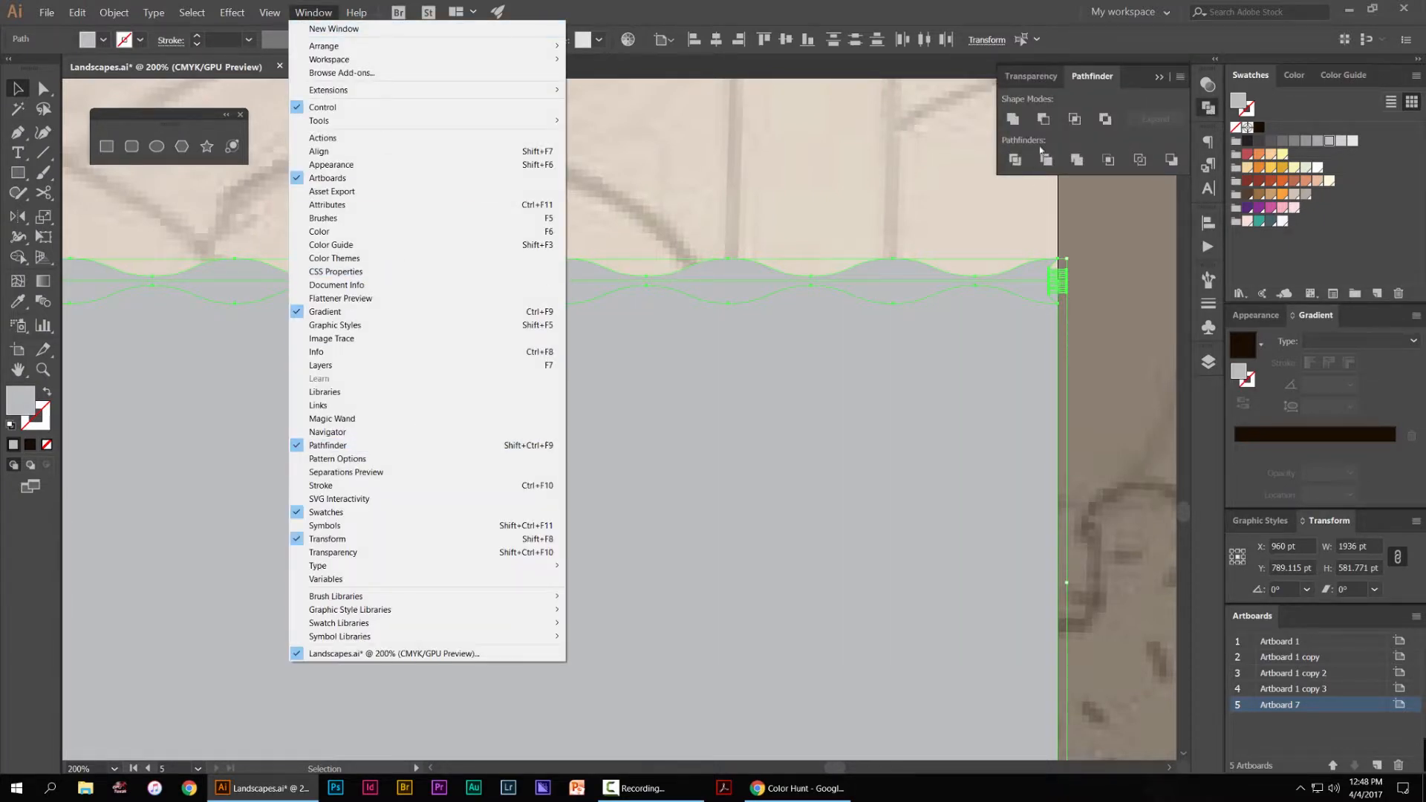
left_click(1023, 112)
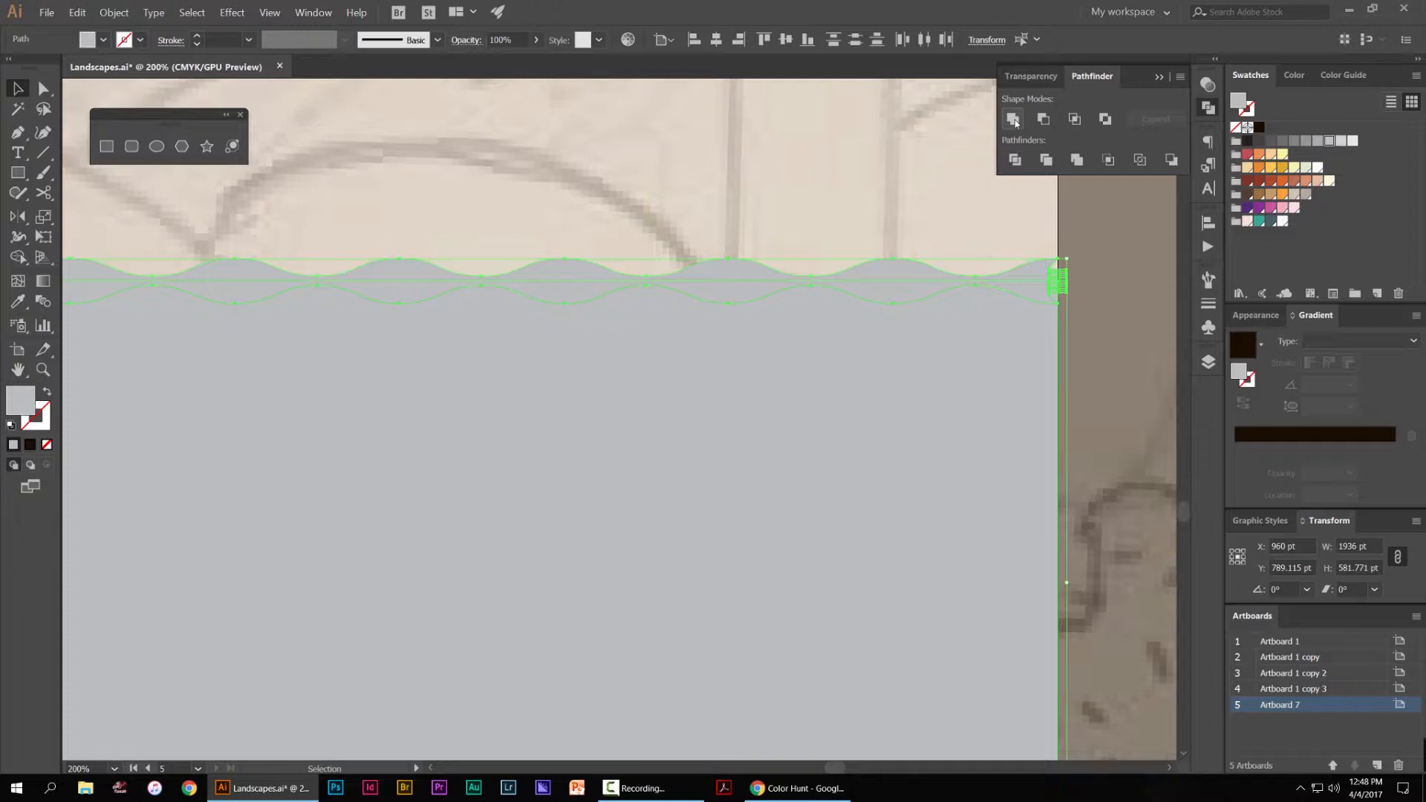
left_click(1014, 121)
scroll(885, 229, "down", 4)
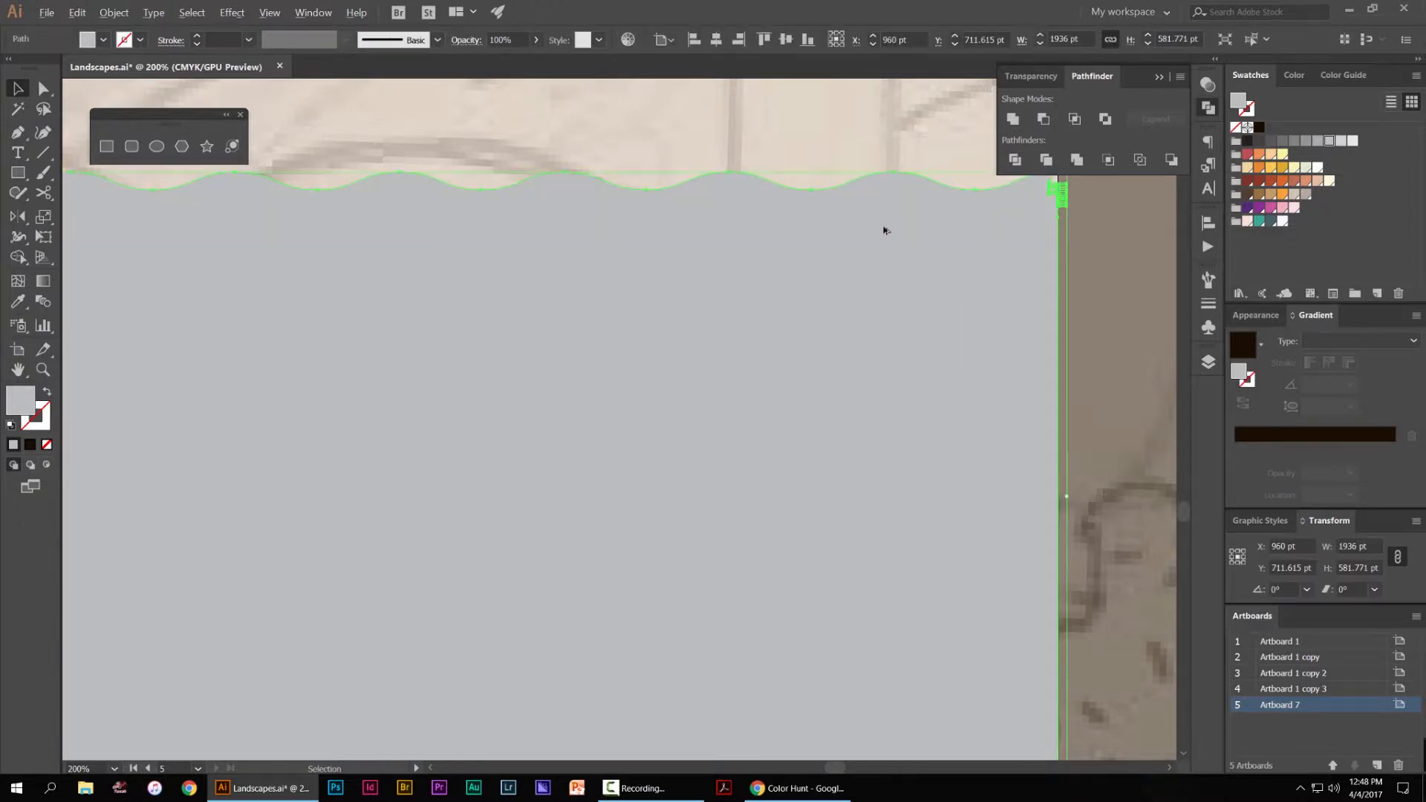
left_click_drag(857, 301, 575, 463)
key("ctrl+z")
left_click(986, 238)
Delete the spiky anchor points on the right end of the united water shape
scroll(929, 241, "up", 3)
scroll(954, 219, "up", 6)
left_click(716, 189)
key("a")
left_click(839, 180)
left_click(735, 181)
left_click_drag(835, 181, 808, 374)
key("Delete")
Delete the leftover notch points on the water's right edge and join the open path ends with a straight segment
left_click_drag(759, 223, 697, 309)
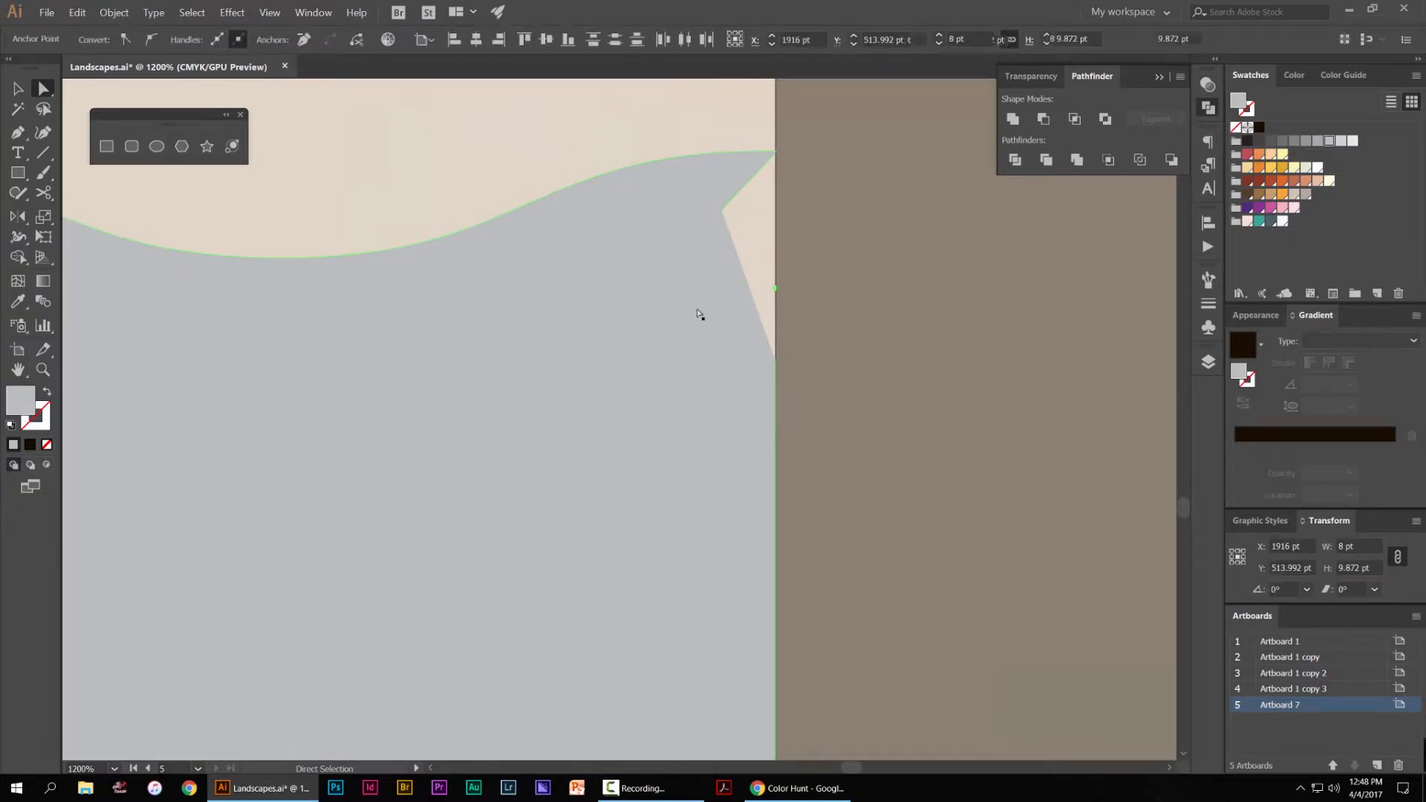
left_click(814, 184)
left_click(670, 357)
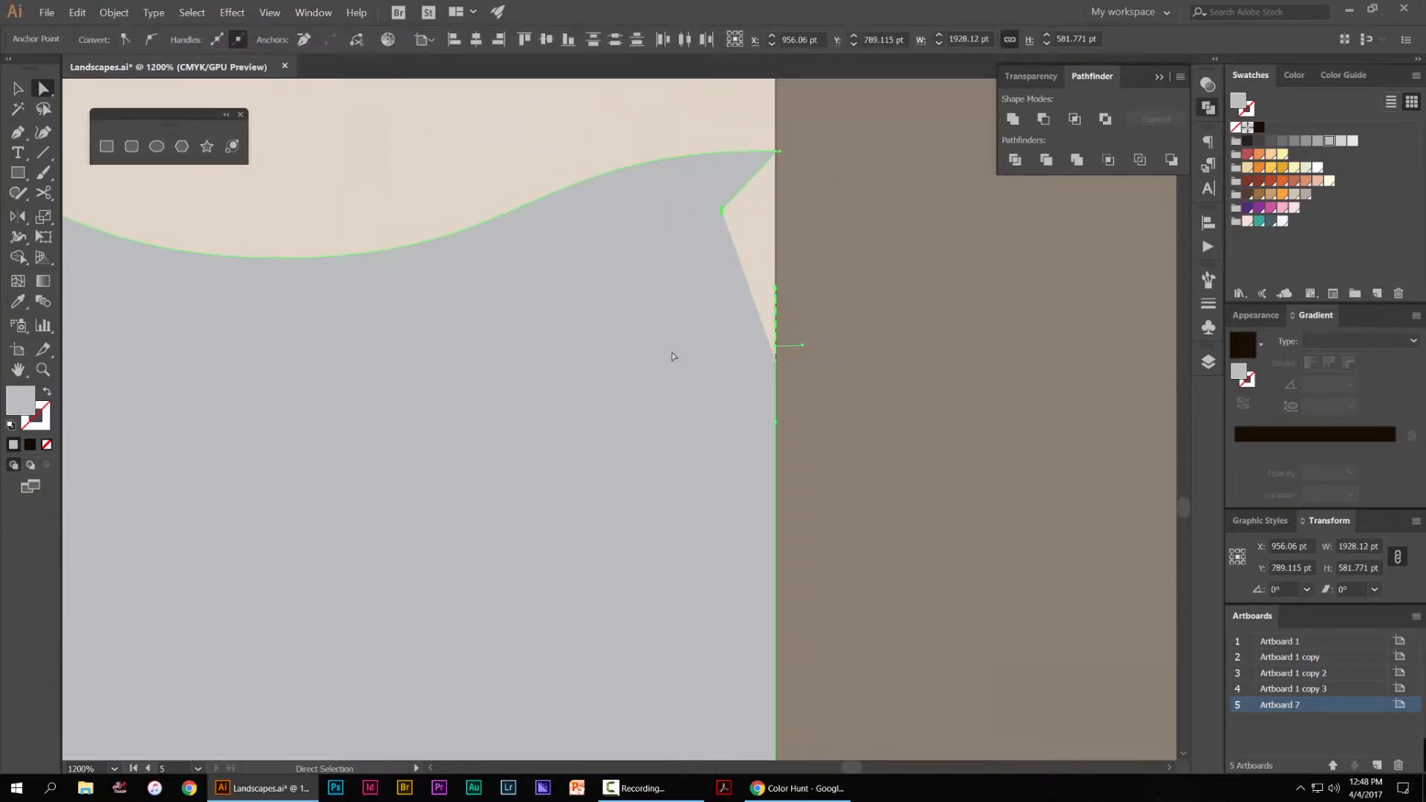
key("Delete")
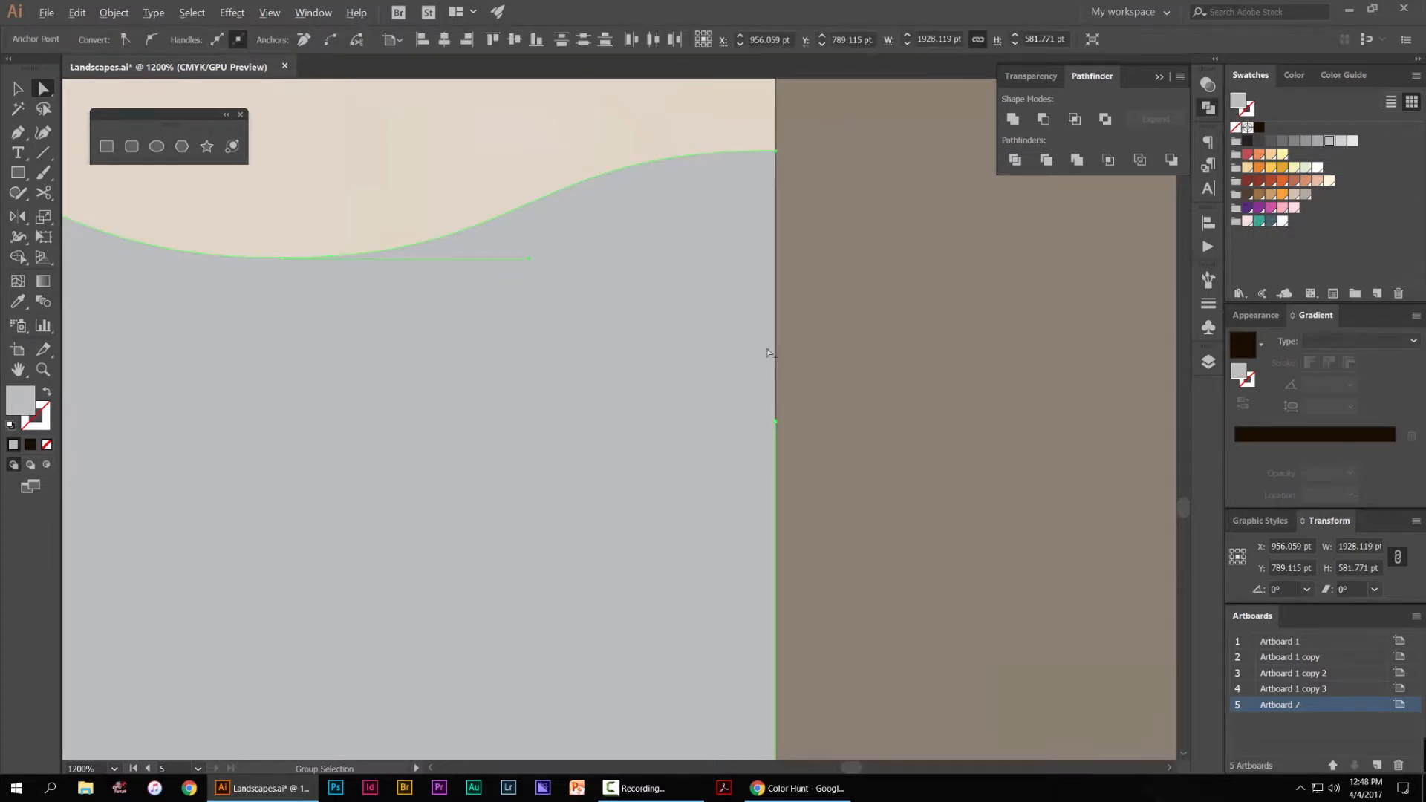
scroll(770, 353, "up", 1)
key("ctrl+j")
scroll(825, 228, "down", 3)
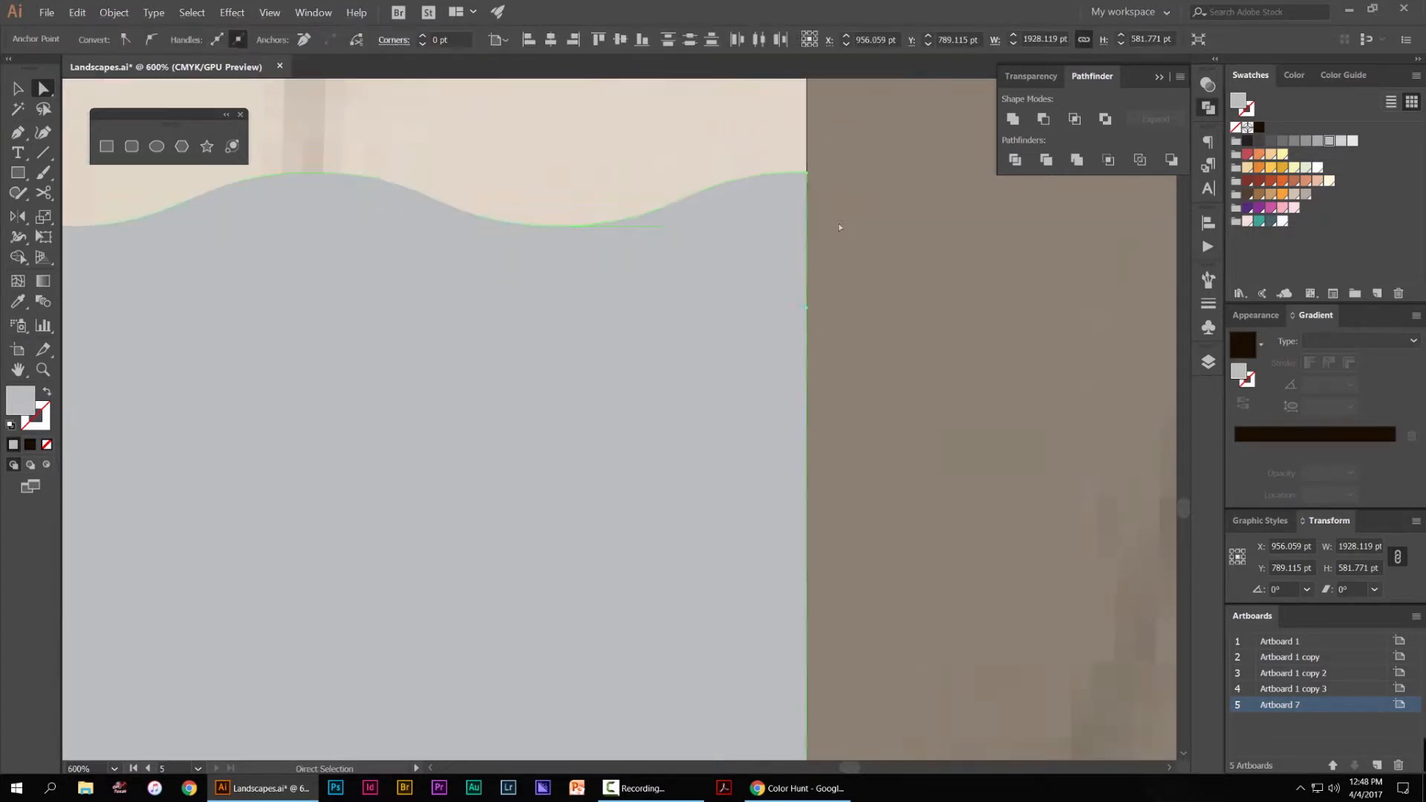
Examine the joined right edge of the water shape up close for alignment with the artboard
key("v")
left_click(815, 197)
scroll(812, 199, "up", 4)
key("a")
left_click(772, 266)
scroll(800, 364, "down", 4)
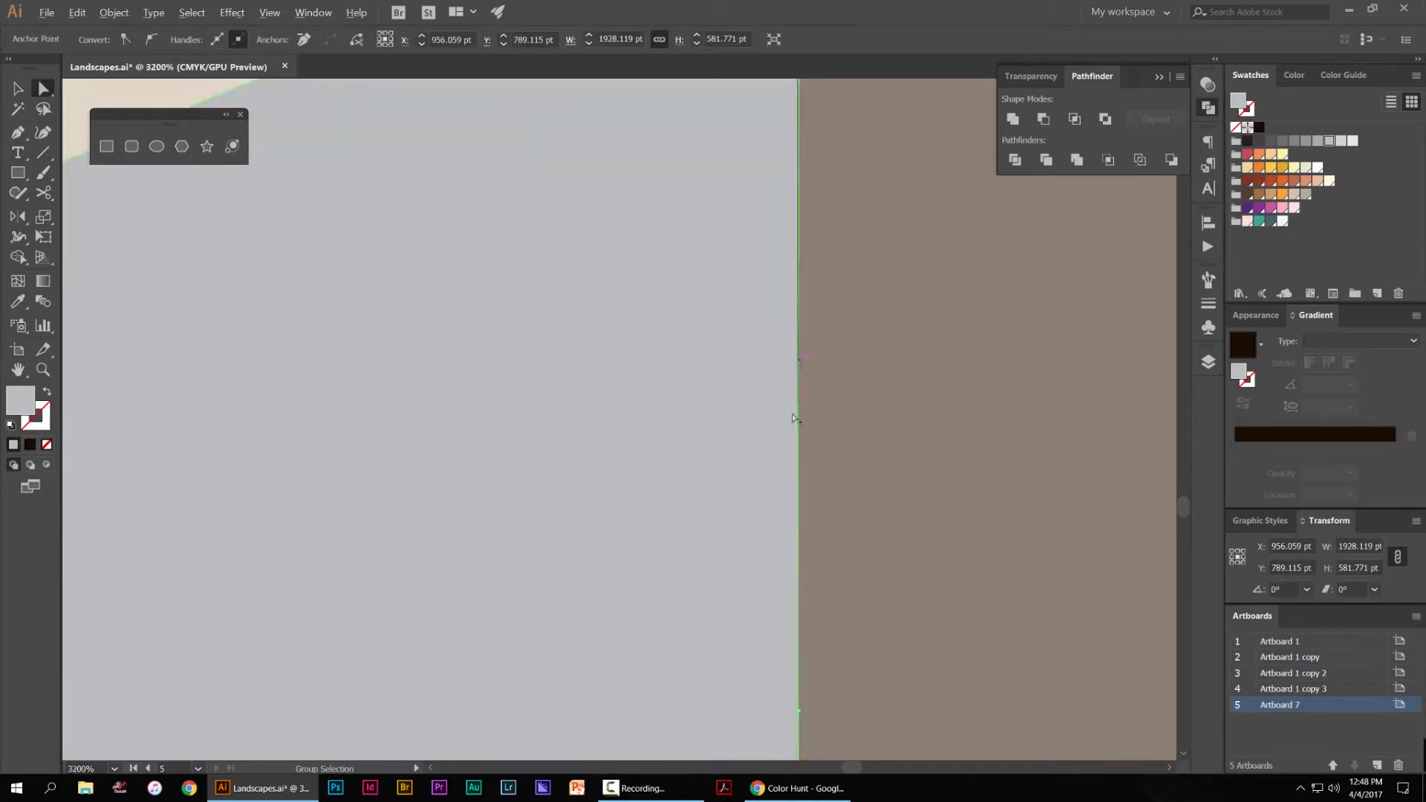
scroll(800, 560, "down", 2)
Delete the spiky anchor points on the left end of the water shape
left_click_drag(591, 553, 736, 334)
scroll(736, 334, "down", 2)
left_click_drag(245, 375, 738, 286)
left_click_drag(148, 234, 482, 266)
scroll(513, 280, "up", 6)
left_click(496, 259)
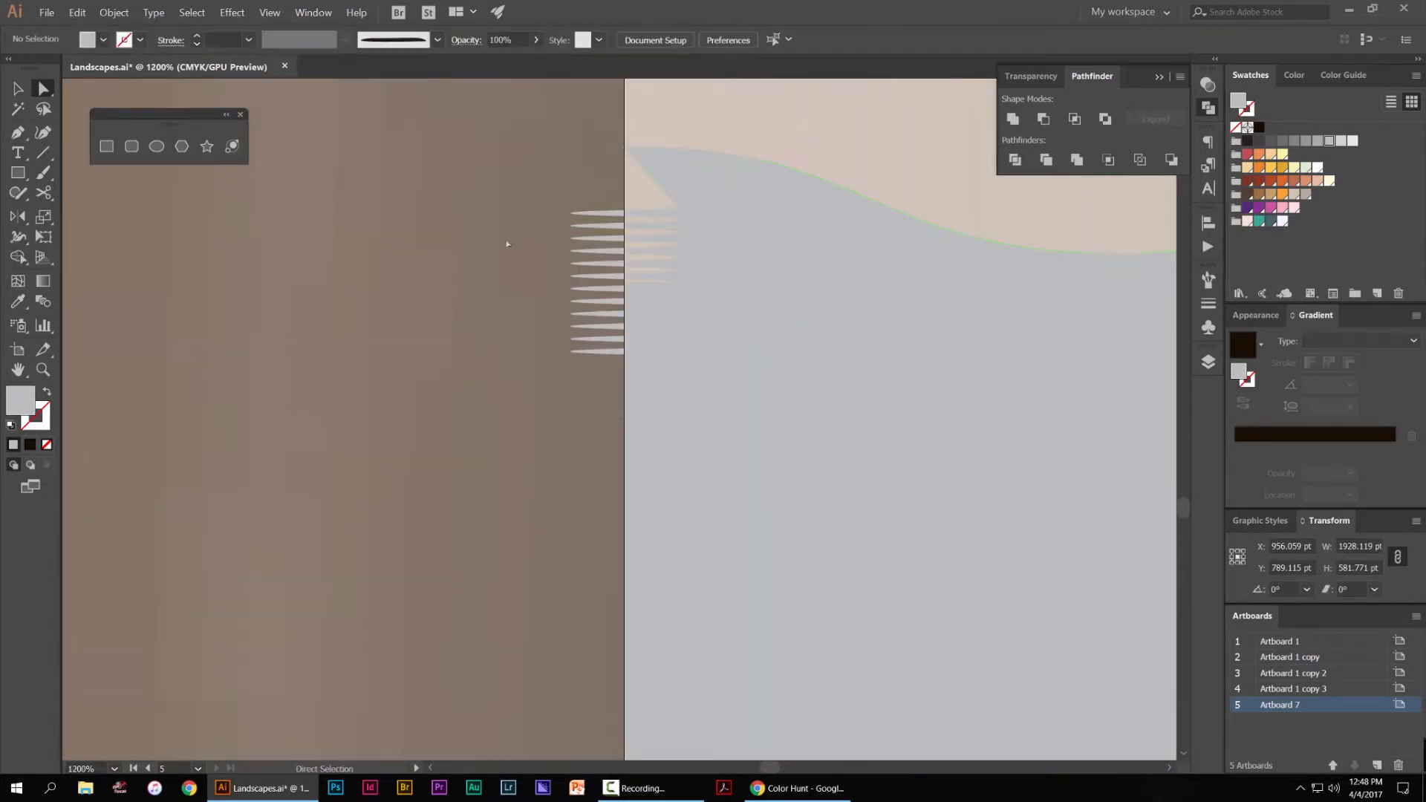
left_click(781, 485)
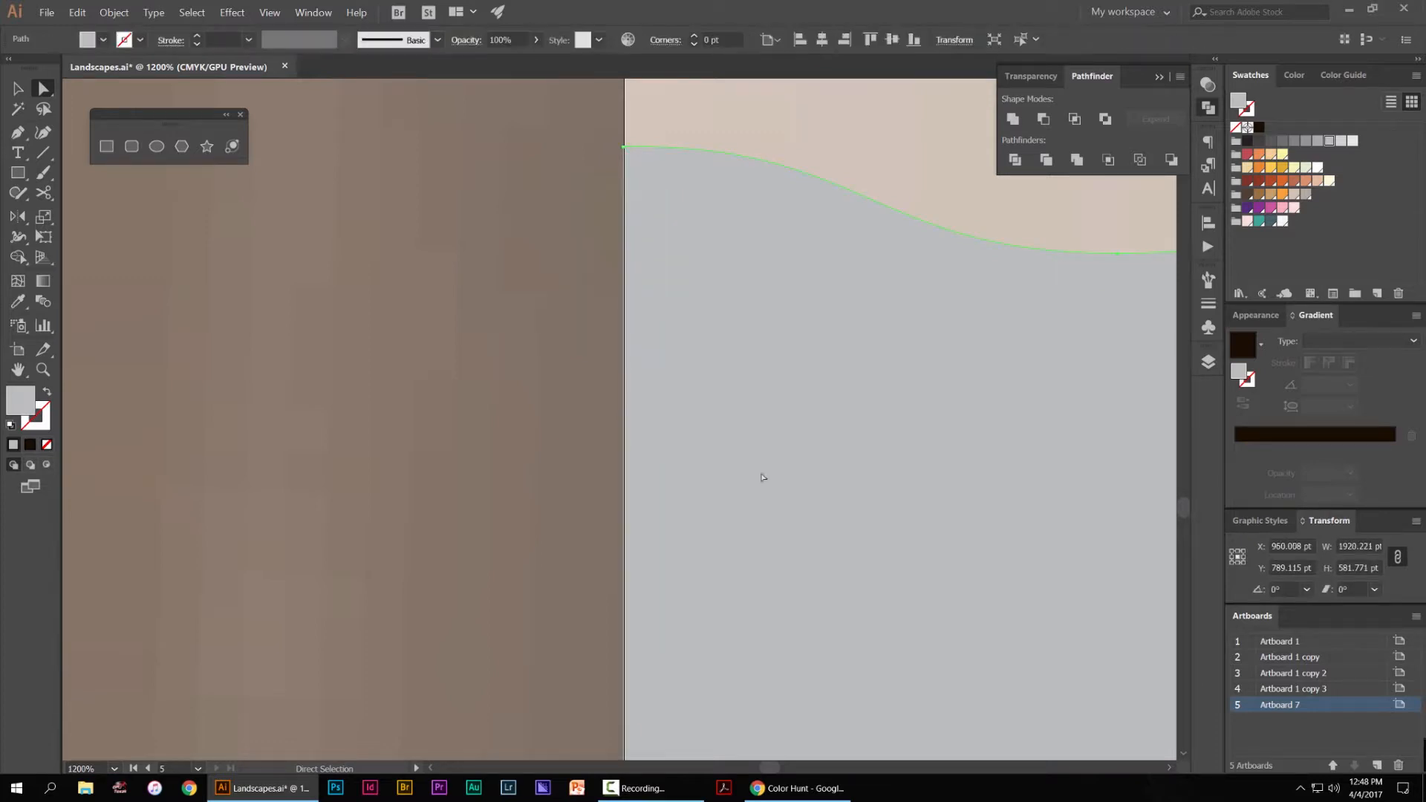
left_click(598, 195)
Join the upper and lower end anchors on the water shape's left edge with a straight segment
scroll(610, 128, "down", 5)
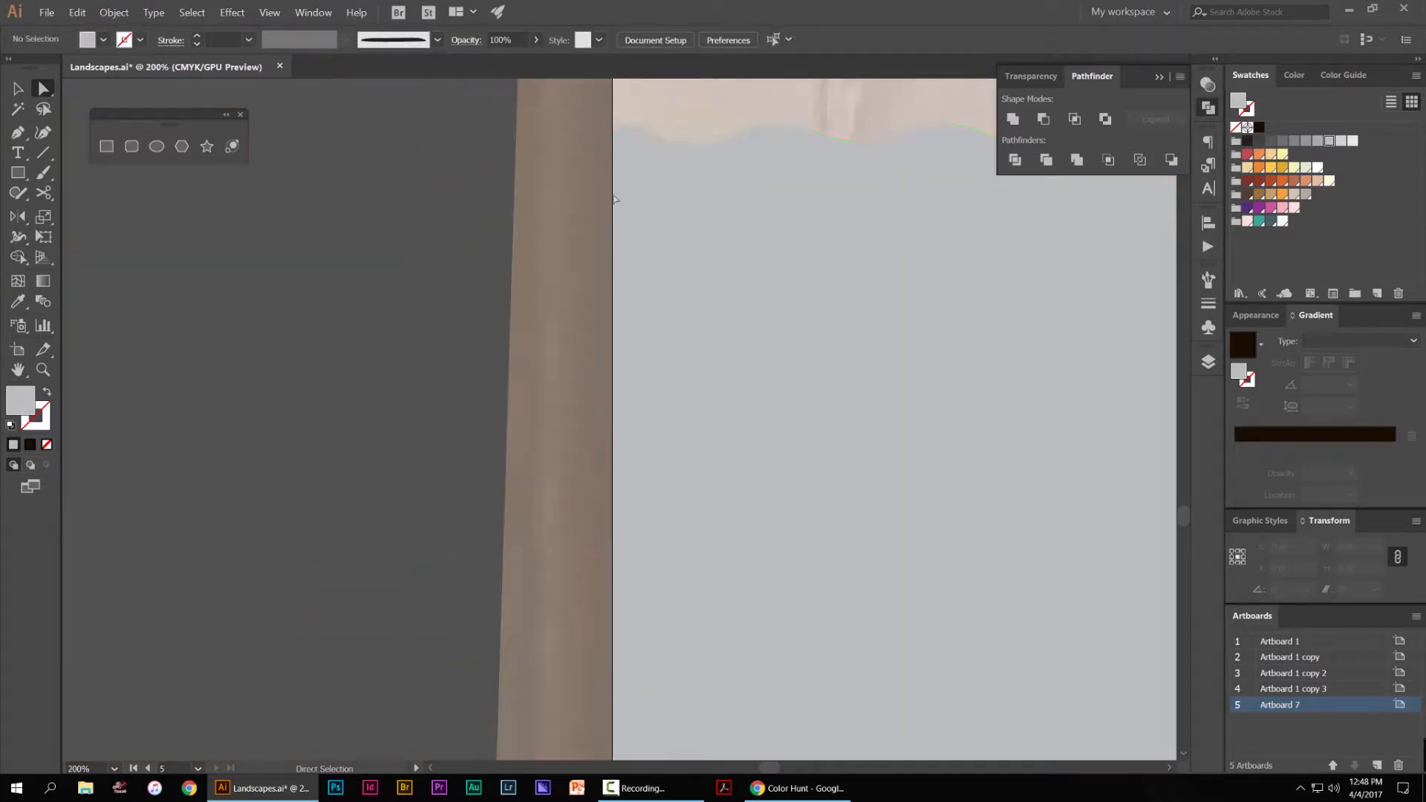
left_click(614, 133)
scroll(649, 297, "down", 4)
left_click(636, 413, "shift")
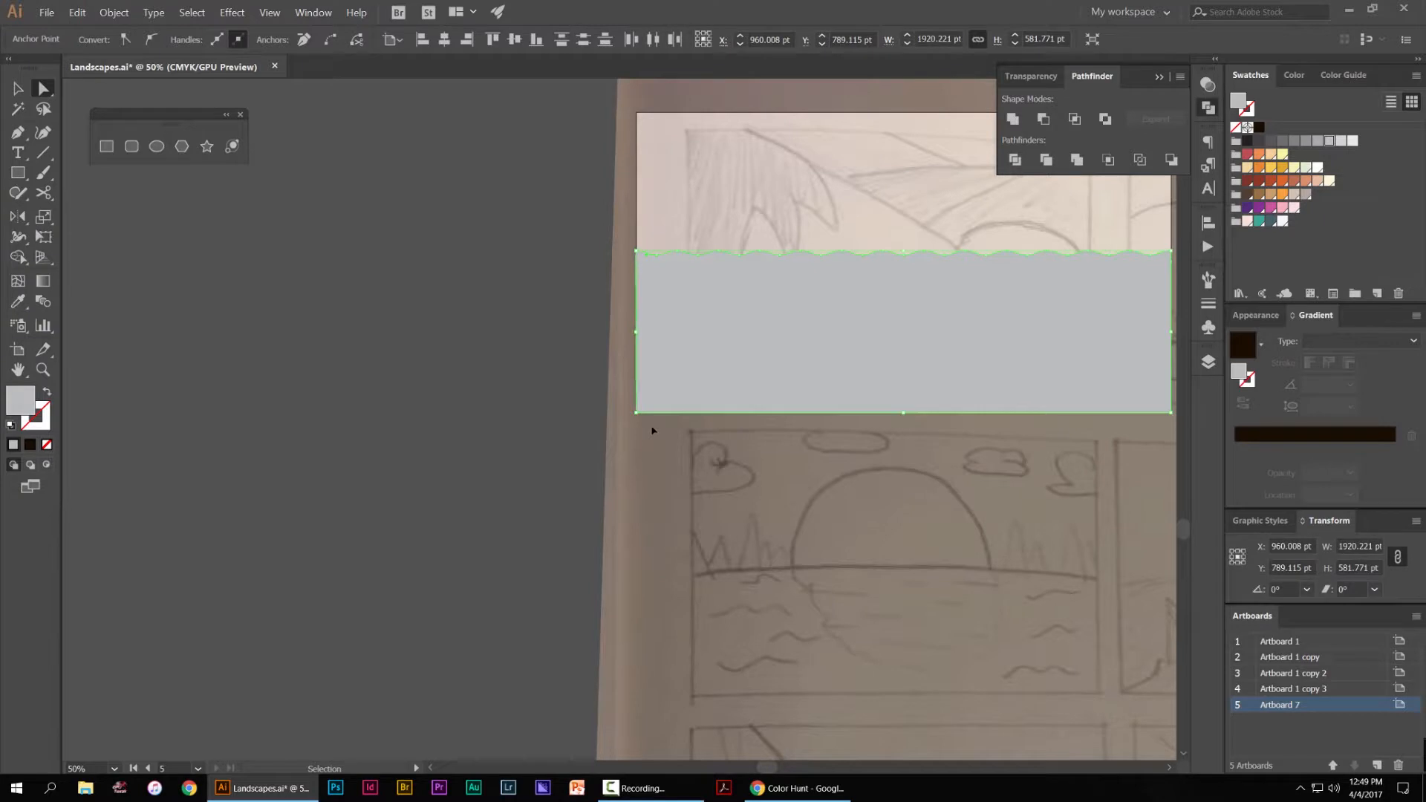
Align the end anchors on the water shape's right edge along the artboard boundary
left_click_drag(793, 423, 526, 429)
left_click(938, 275)
scroll(938, 275, "up", 1)
scroll(937, 278, "up", 4)
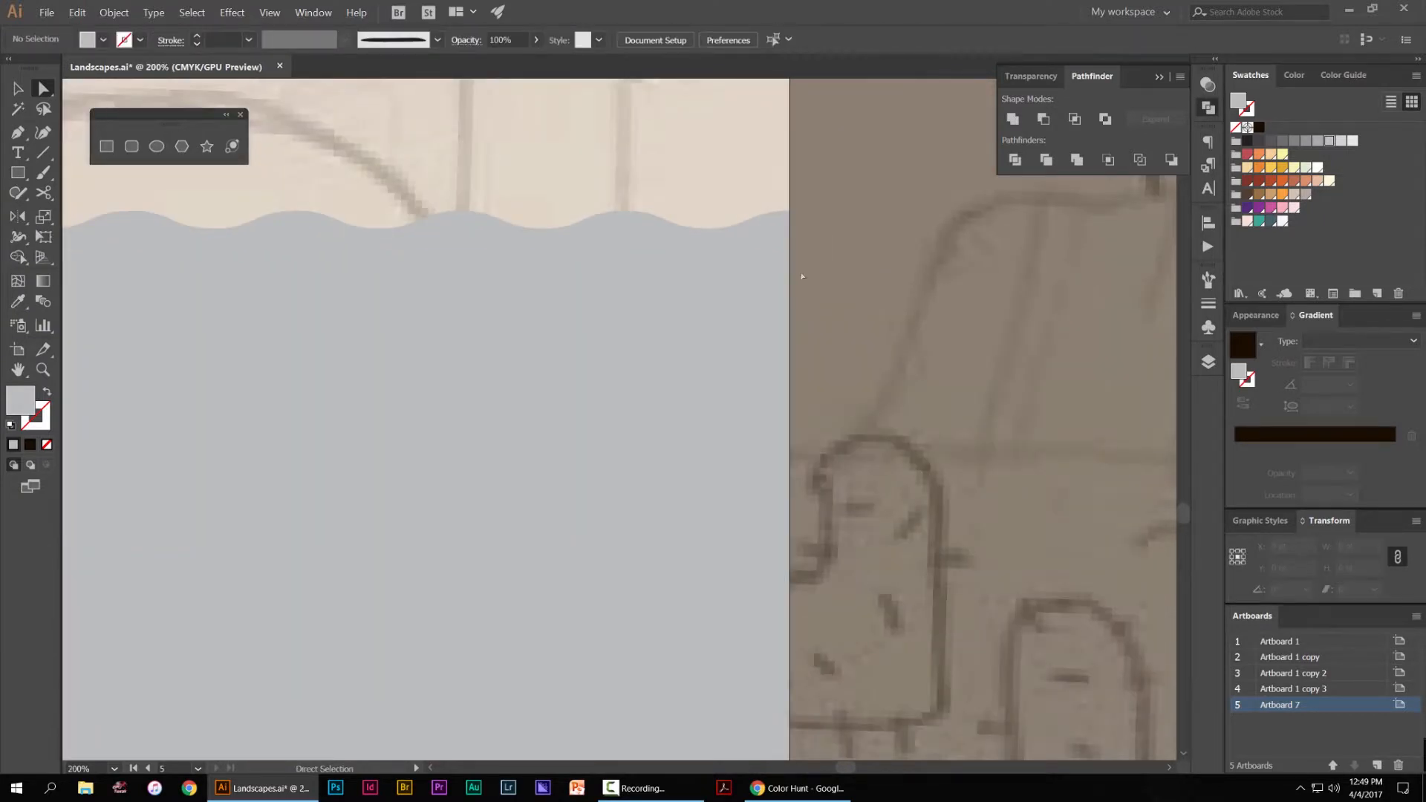
left_click(741, 312)
left_click(808, 274)
scroll(807, 274, "down", 2)
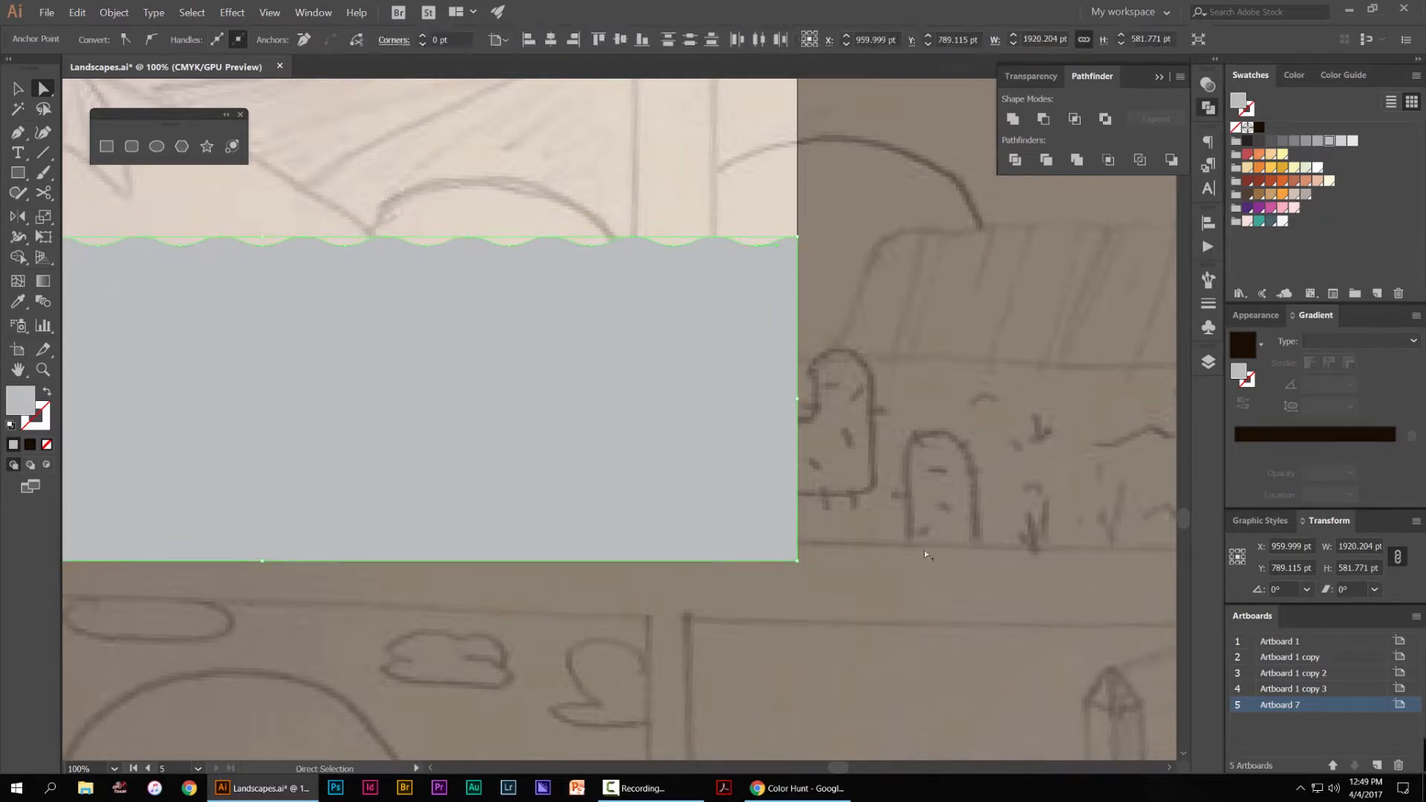
Try moving the water shape off the artboard to uncover the sketch, and undo the move
scroll(930, 555, "down", 2)
left_click_drag(775, 528, 443, 532)
key("v")
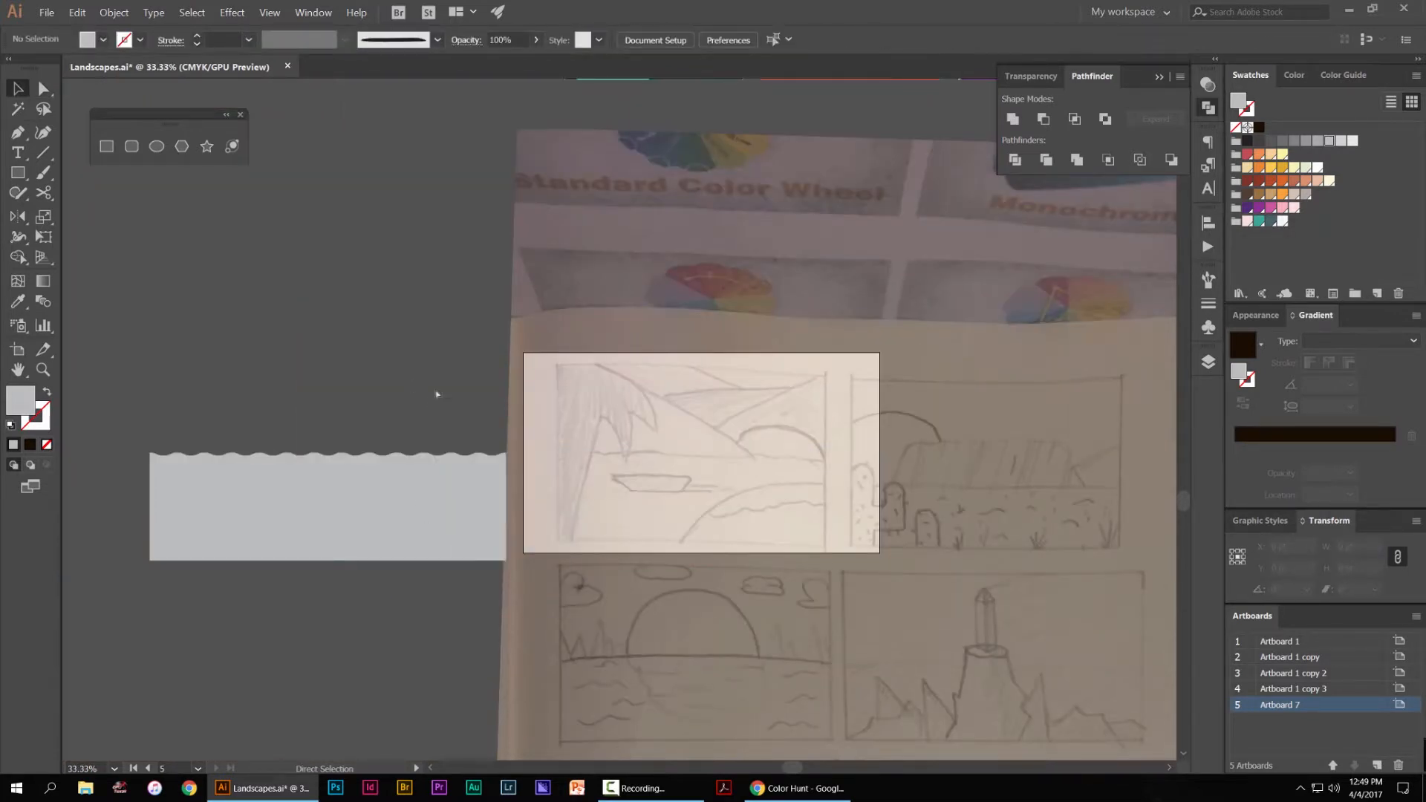
key("ctrl+z")
scroll(805, 341, "down", 1)
left_click_drag(750, 409, 393, 409)
left_click_drag(427, 332, 426, 312)
left_click(425, 264)
left_click_drag(676, 452, 581, 364)
scroll(580, 363, "up", 2)
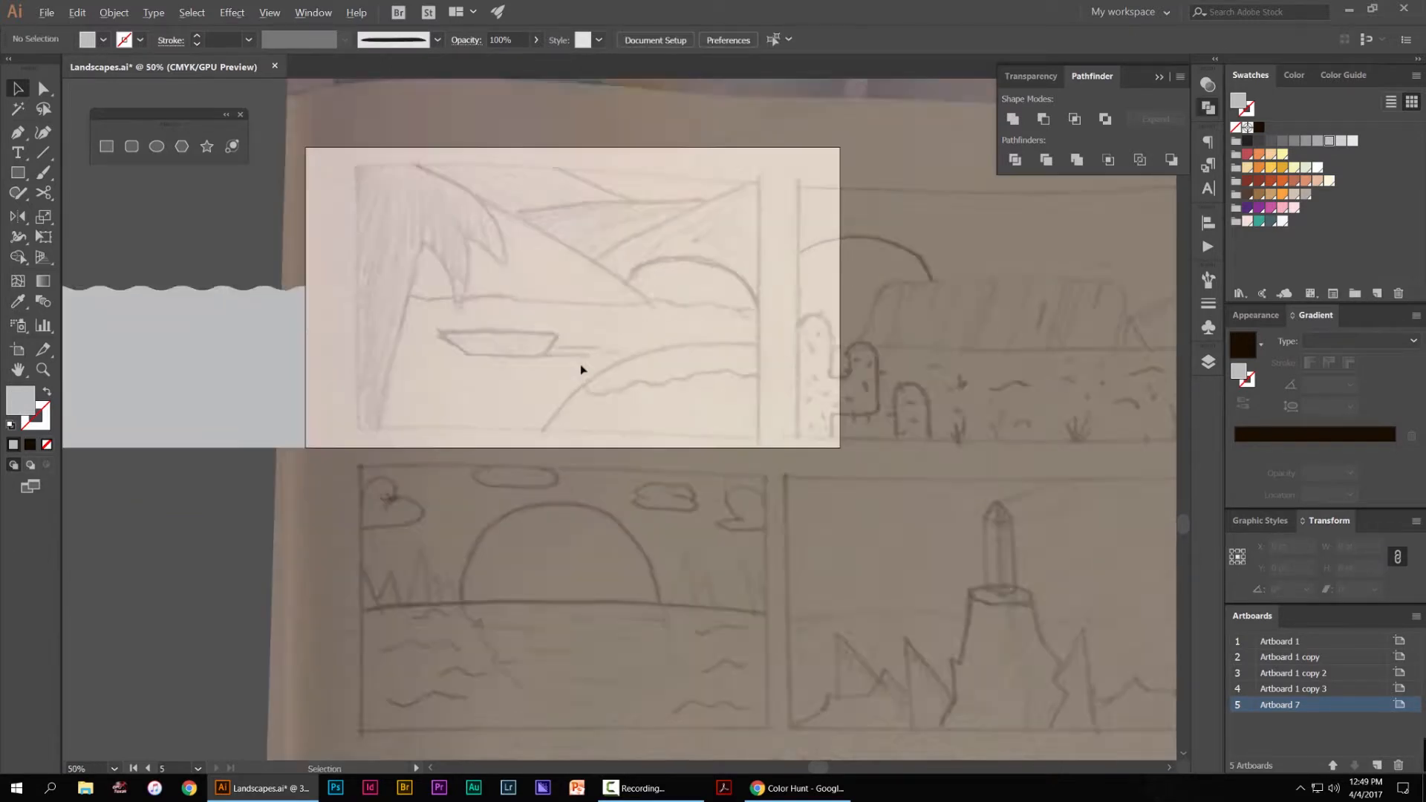
left_click_drag(414, 343, 615, 338)
key("ctrl+z")
scroll(631, 320, "right", 5)
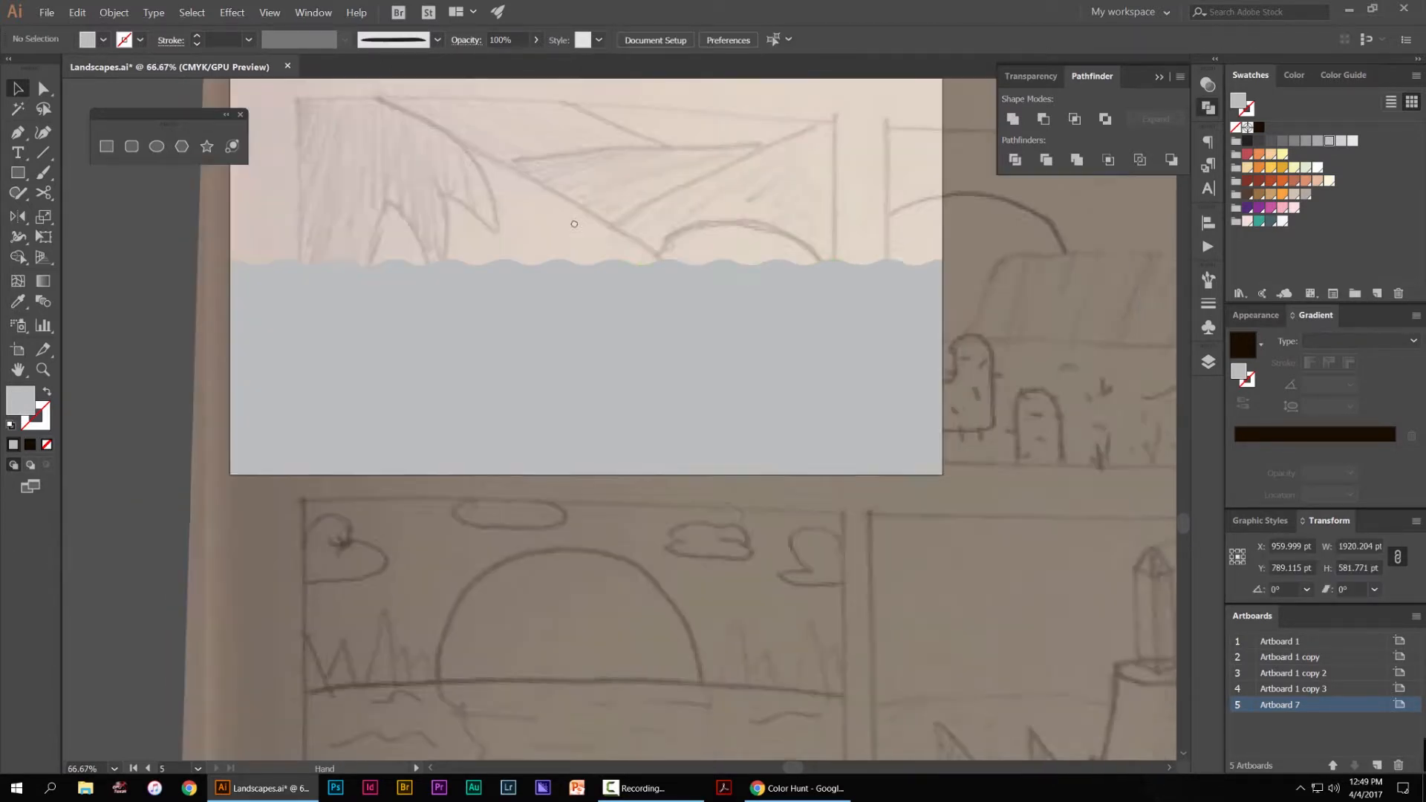
Swap the water shape's grey fill to an outline and set its stroke weight to 4 pt
key("shift+x")
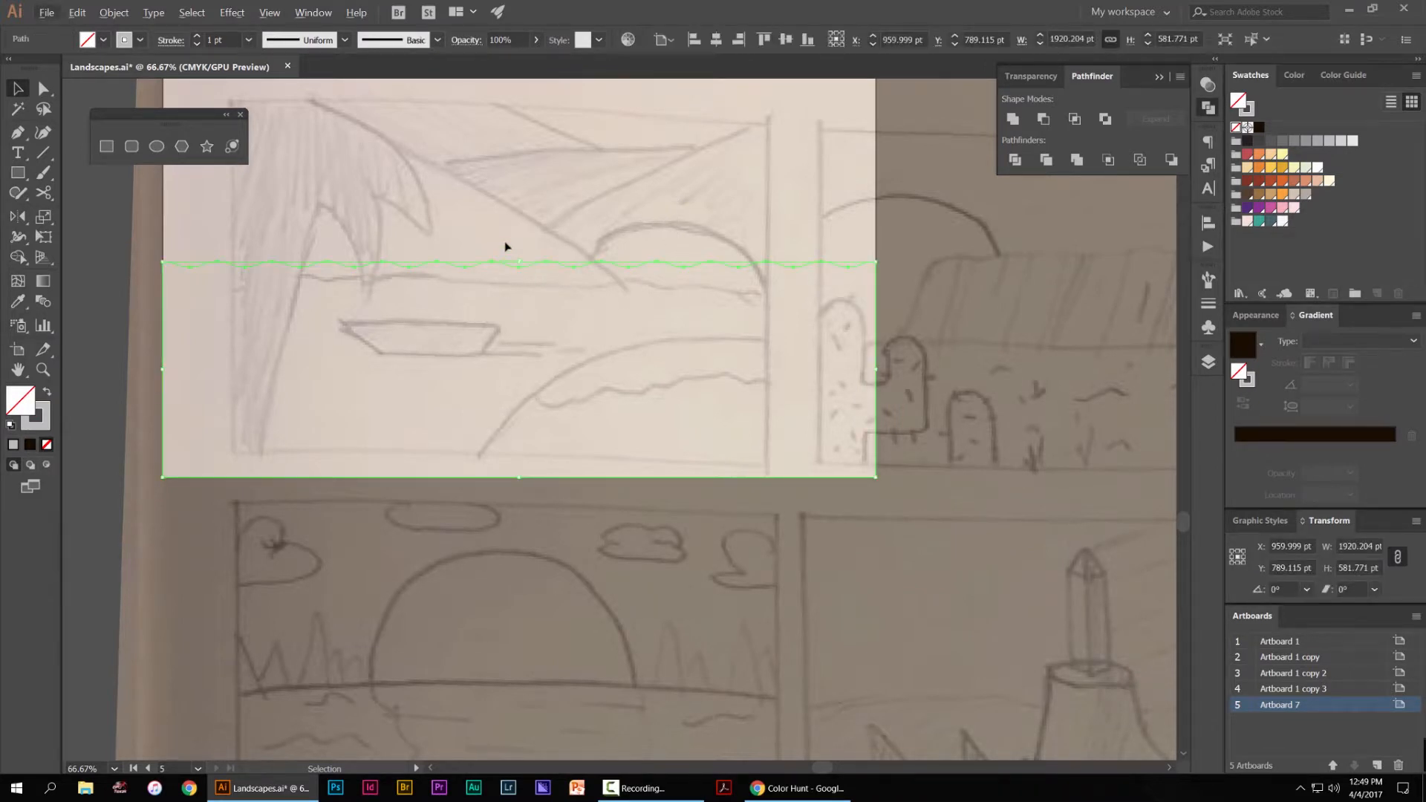
left_click(551, 196)
left_click_drag(525, 221, 652, 168)
scroll(564, 236, "up", 2)
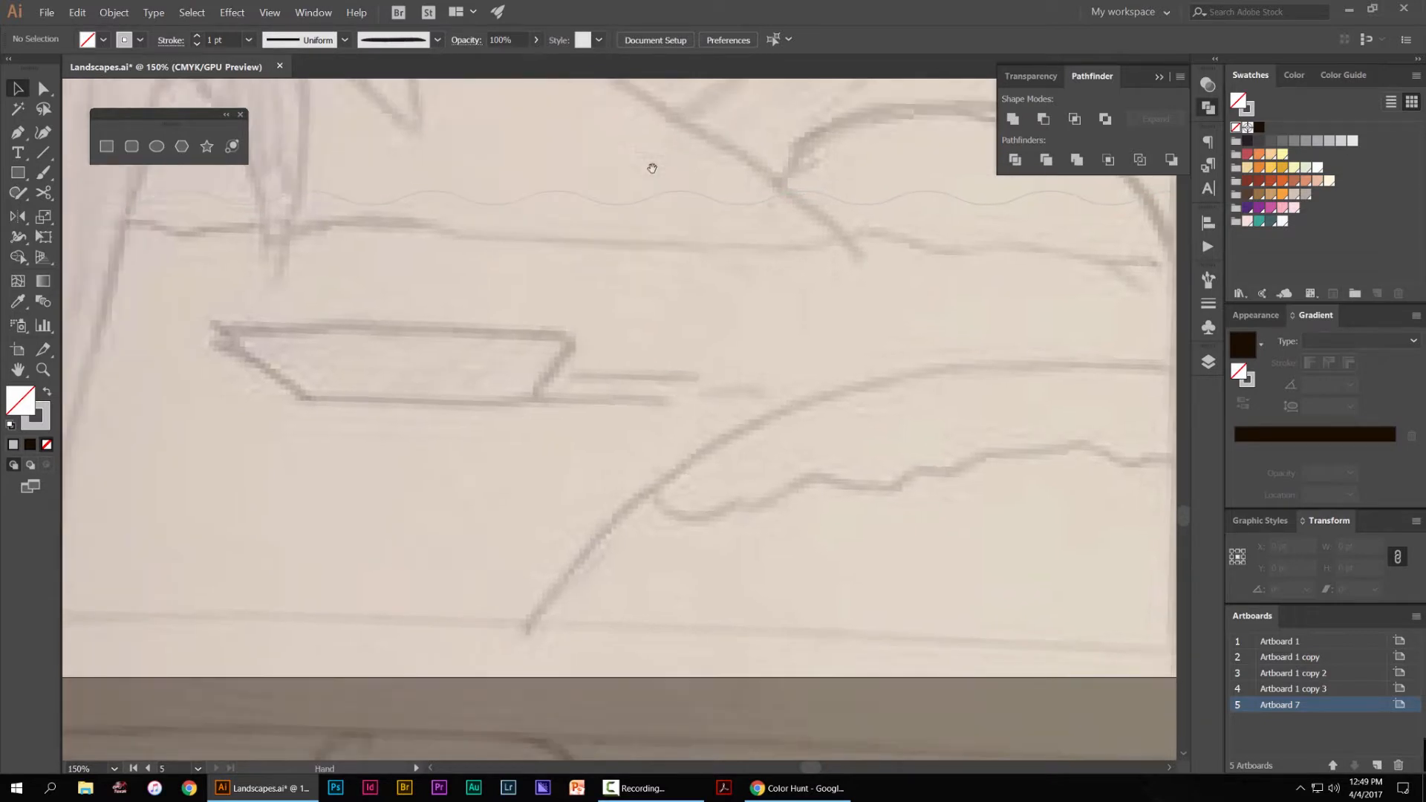
left_click_drag(636, 250, 632, 253)
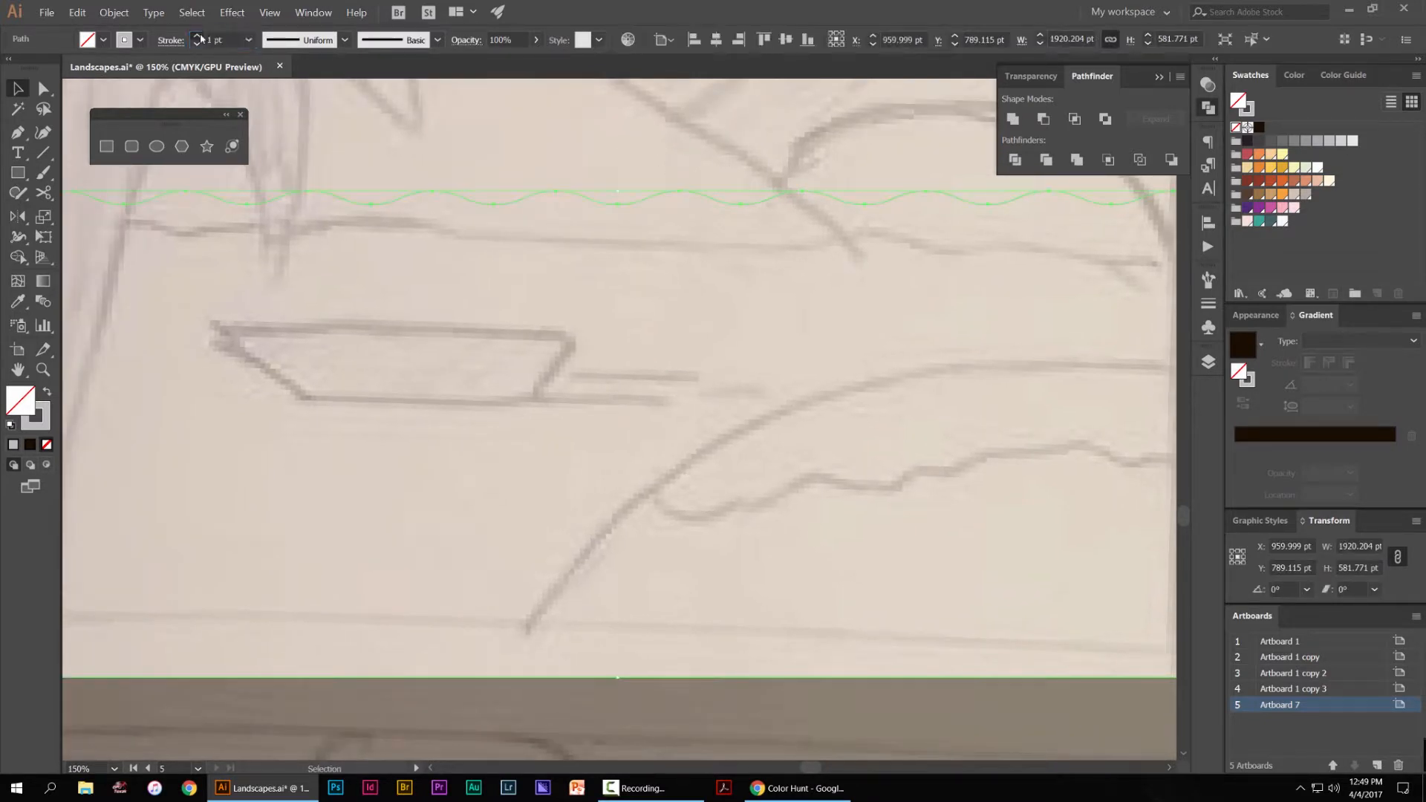
left_click(847, 133)
left_click(1204, 108)
Draw a rectangle about 403 by 102 pt over the sketched boat
left_click_drag(628, 175, 772, 185)
key("ctrl+plus")
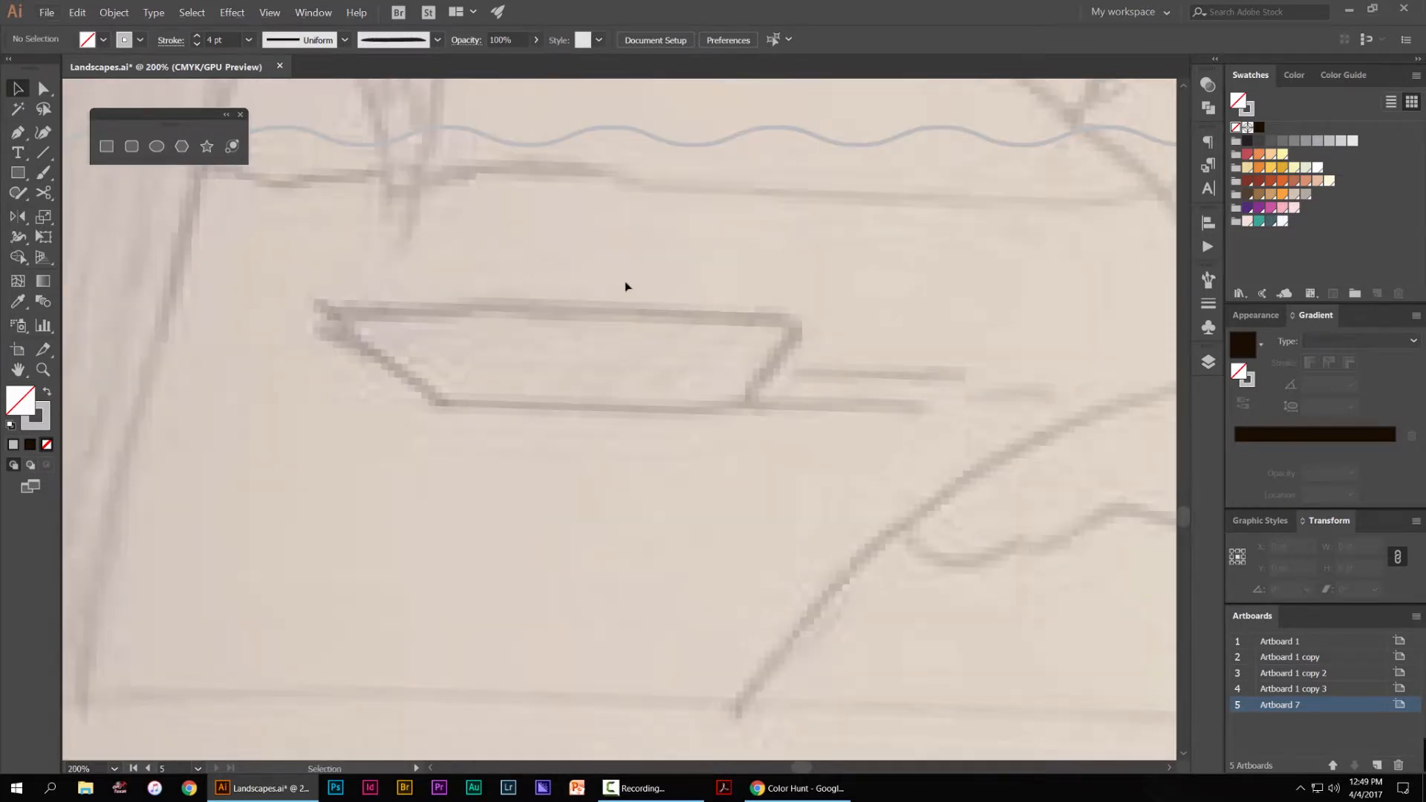
key("m")
left_click_drag(773, 417, 770, 414)
left_click(804, 324)
key("Escape")
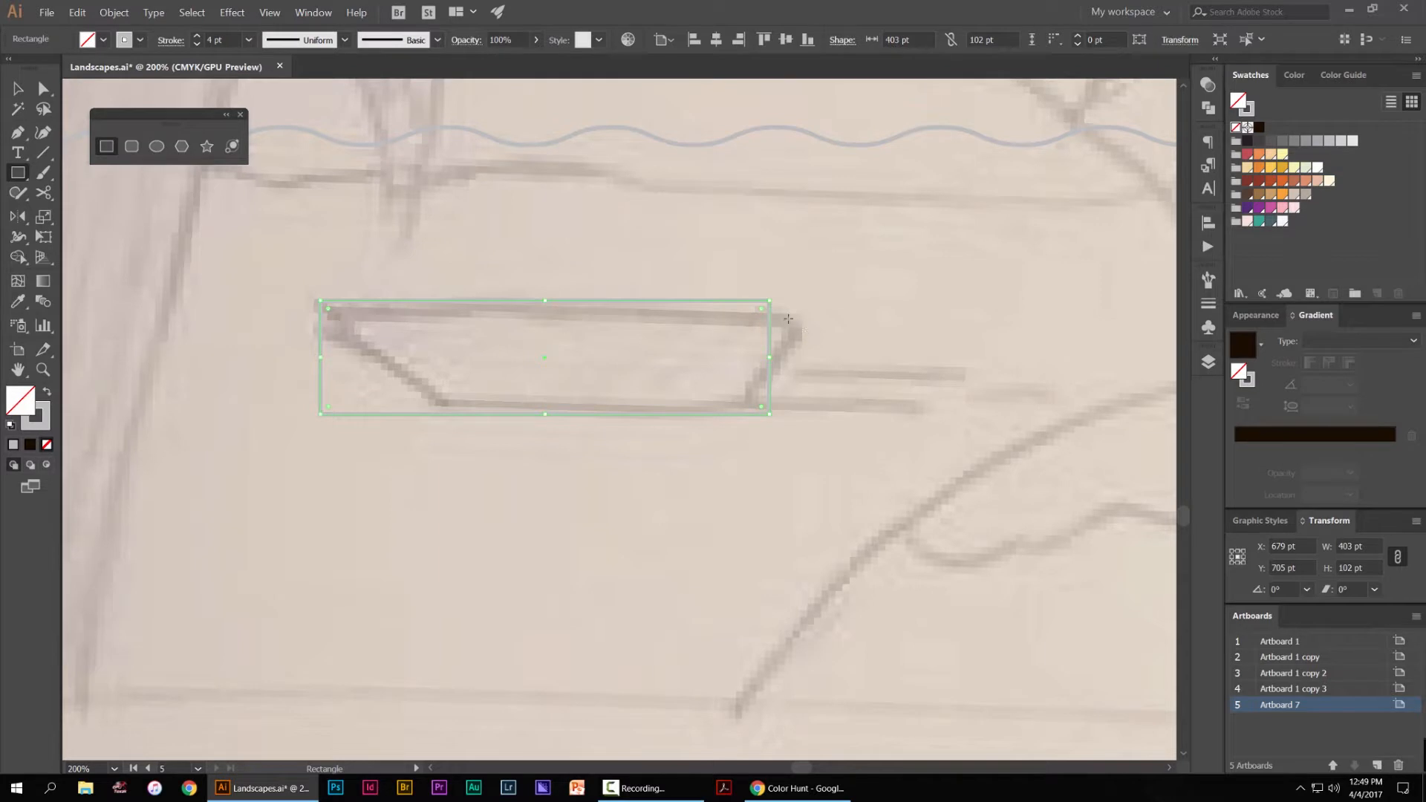
Shift the rectangle's upper-right corner outward and its lower-left corner inward to form the slanted boat hull
key("a")
left_click_drag(771, 301, 836, 310)
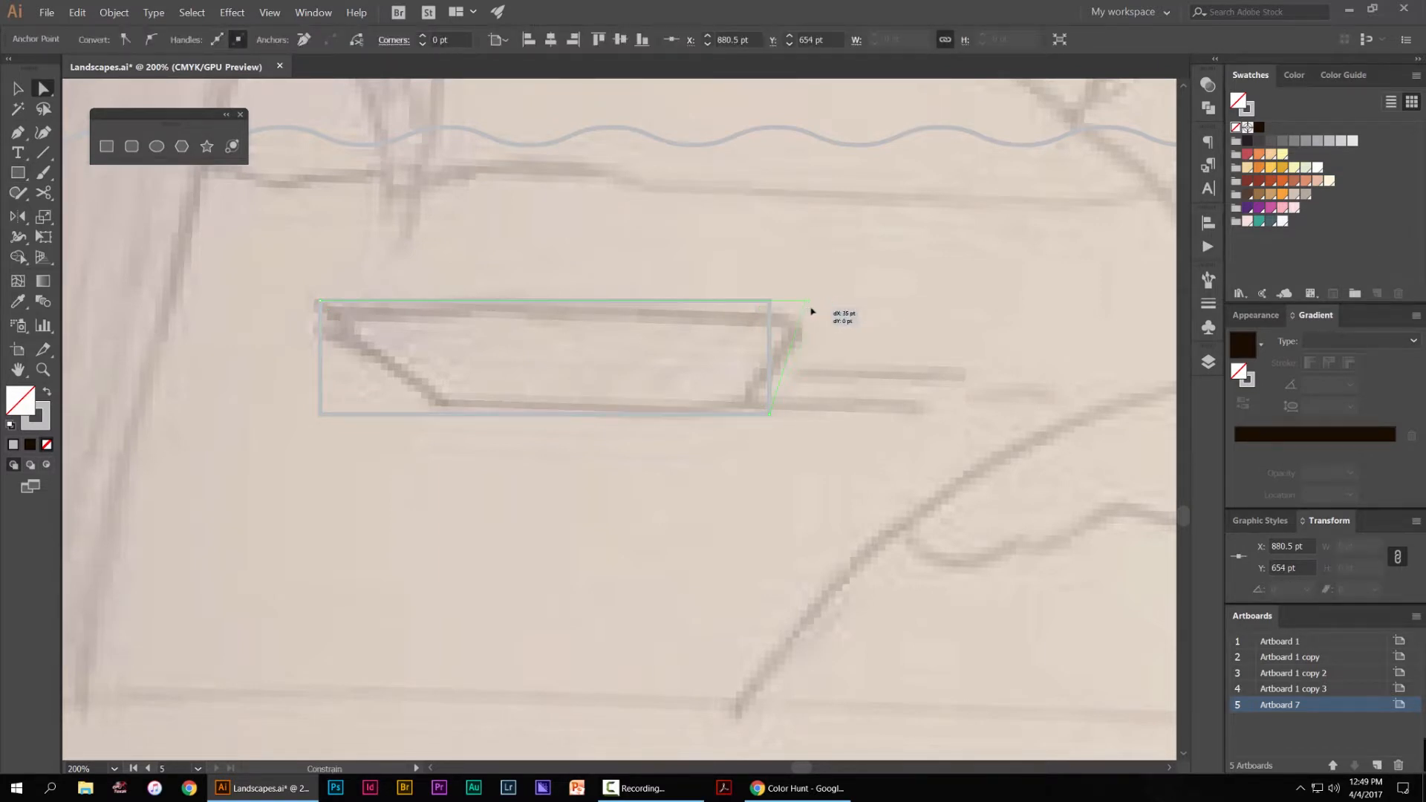
left_click_drag(828, 311, 836, 308)
left_click(300, 425)
left_click_drag(321, 415, 436, 413)
key("v")
left_click(674, 265)
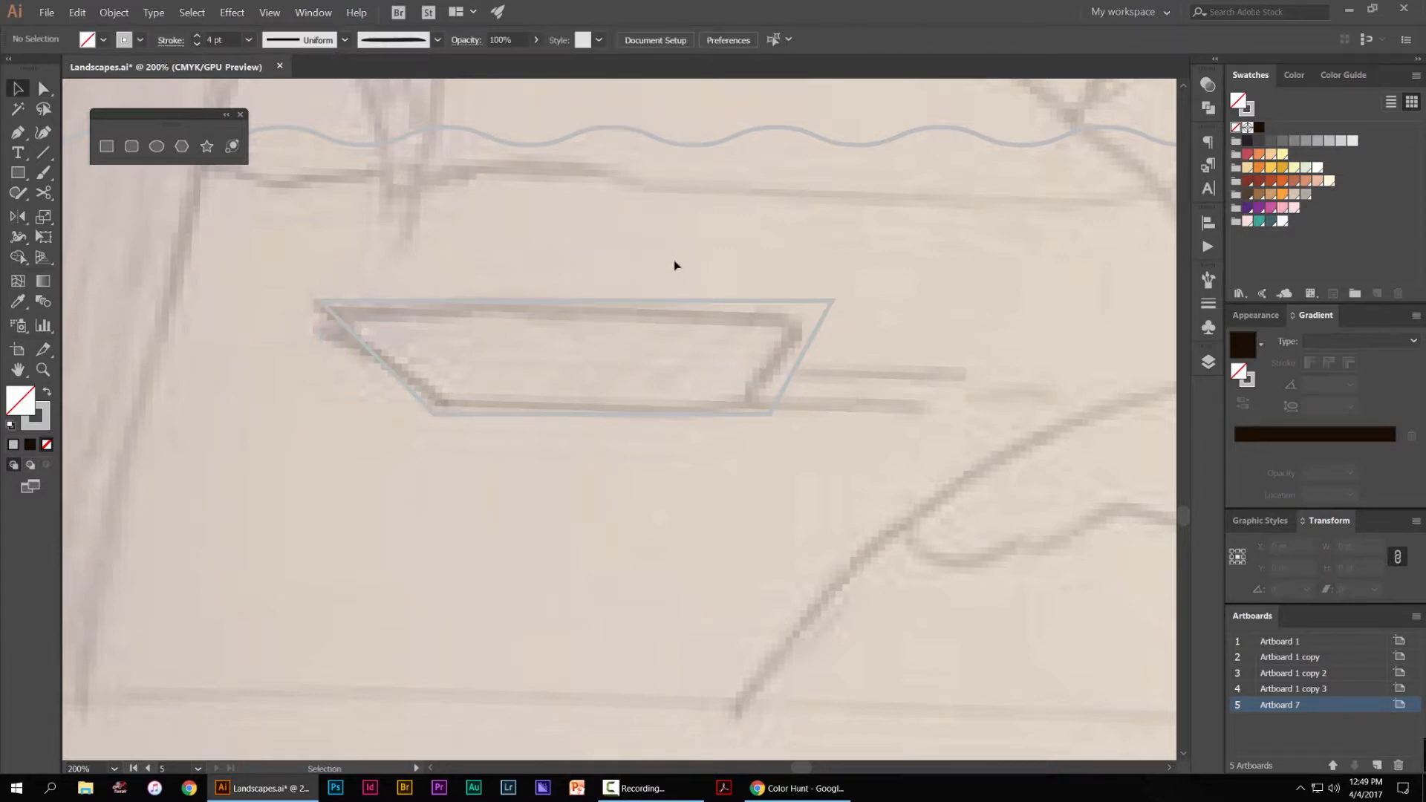
Draw three horizontal motion lines behind the boat's right end and stagger them along the sketched marks
scroll(800, 260, "down", 2)
scroll(800, 263, "up", 2)
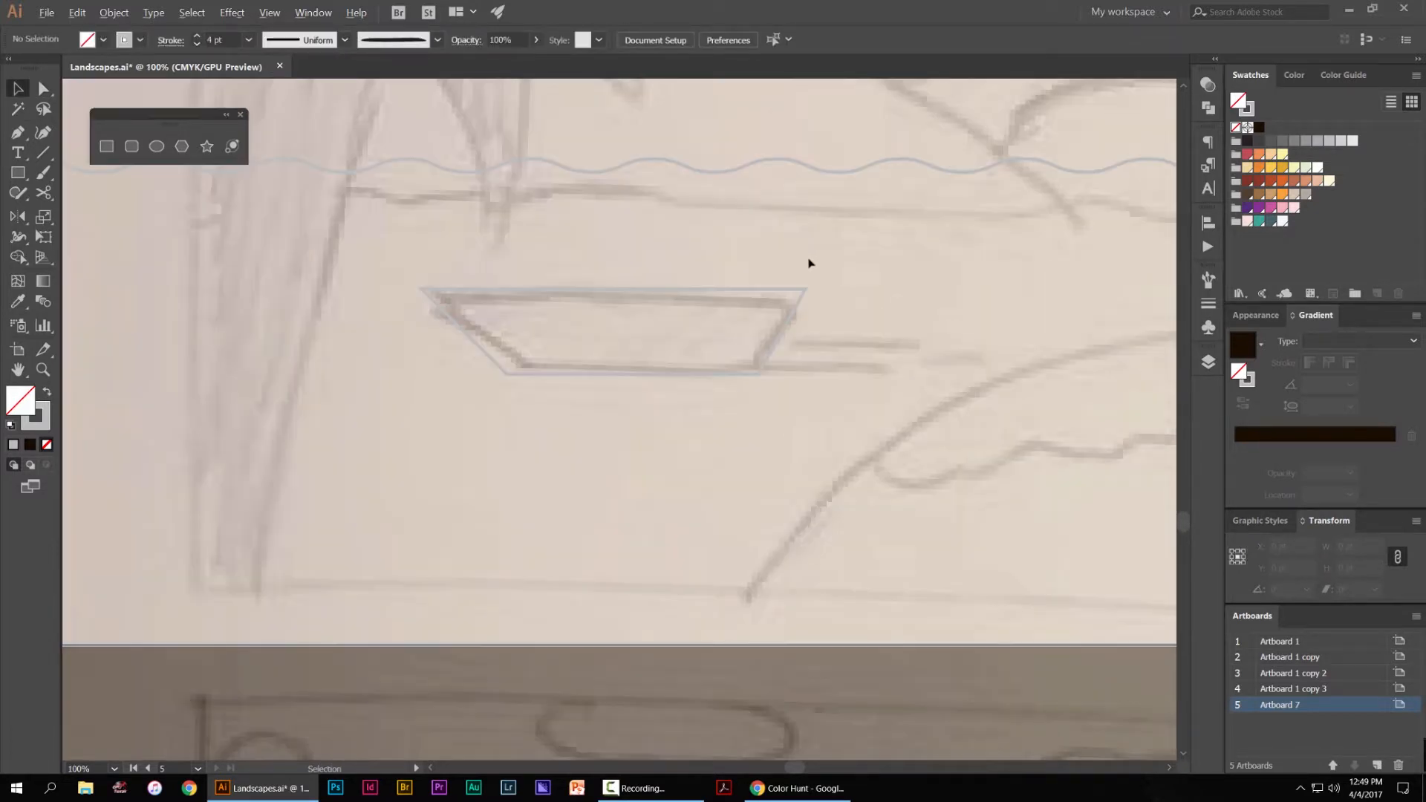
left_click_drag(857, 305, 717, 247)
scroll(718, 249, "down", 2)
scroll(719, 291, "up", 3)
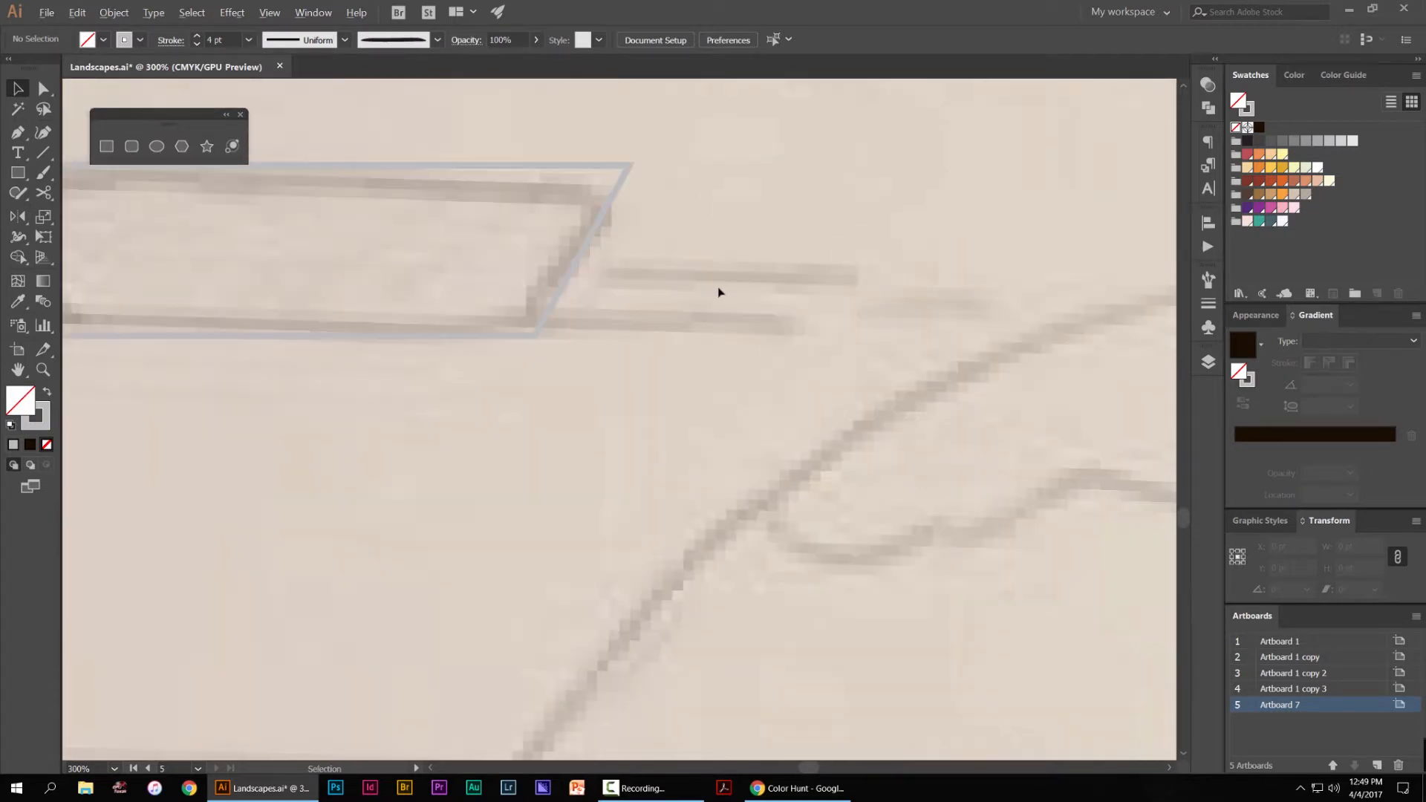
key("p")
key("v")
left_click_drag(754, 293, 473, 257)
left_click(913, 277)
left_click_drag(576, 282, 818, 307)
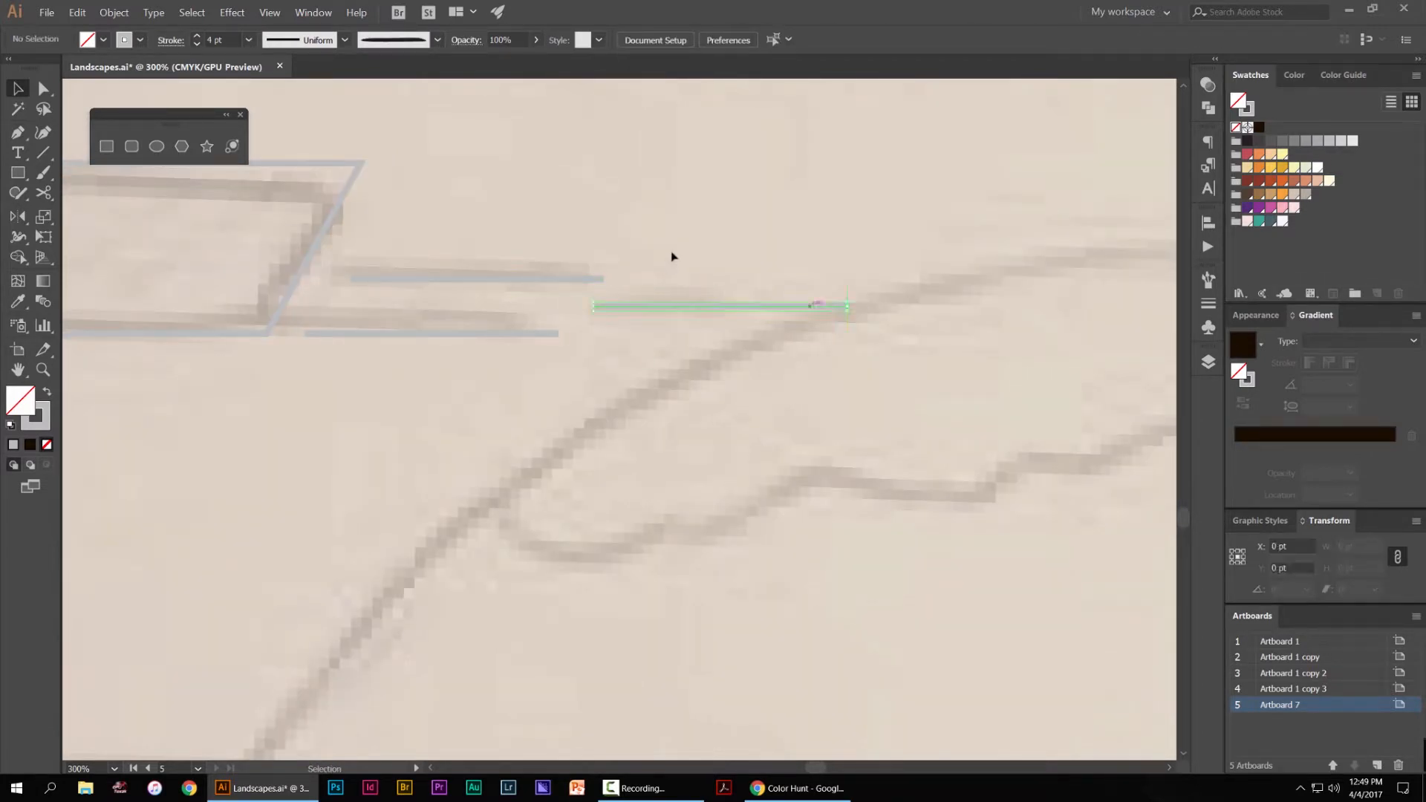
left_click(630, 270)
left_click_drag(590, 279, 661, 293)
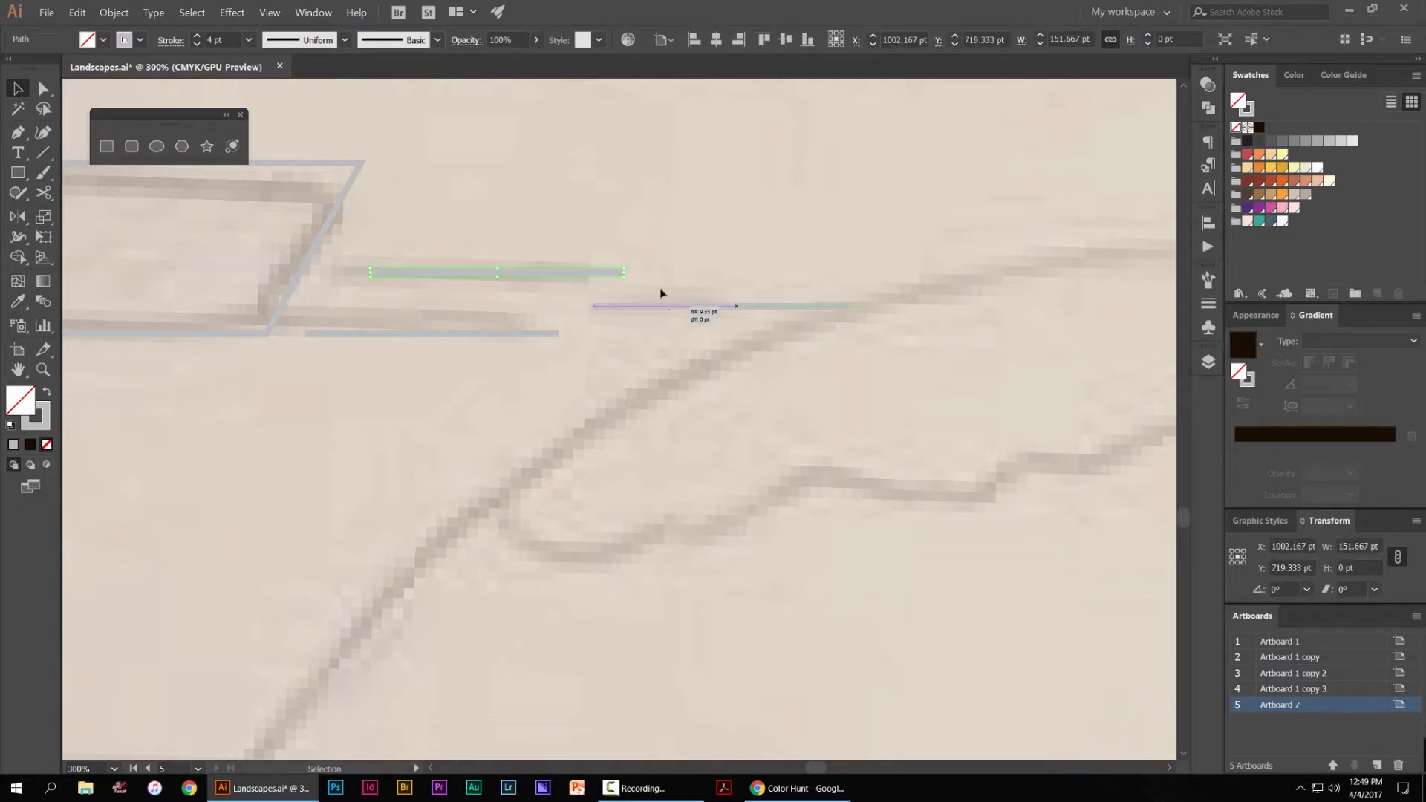
Try adding a fourth horizontal motion line above the others
left_click(687, 209)
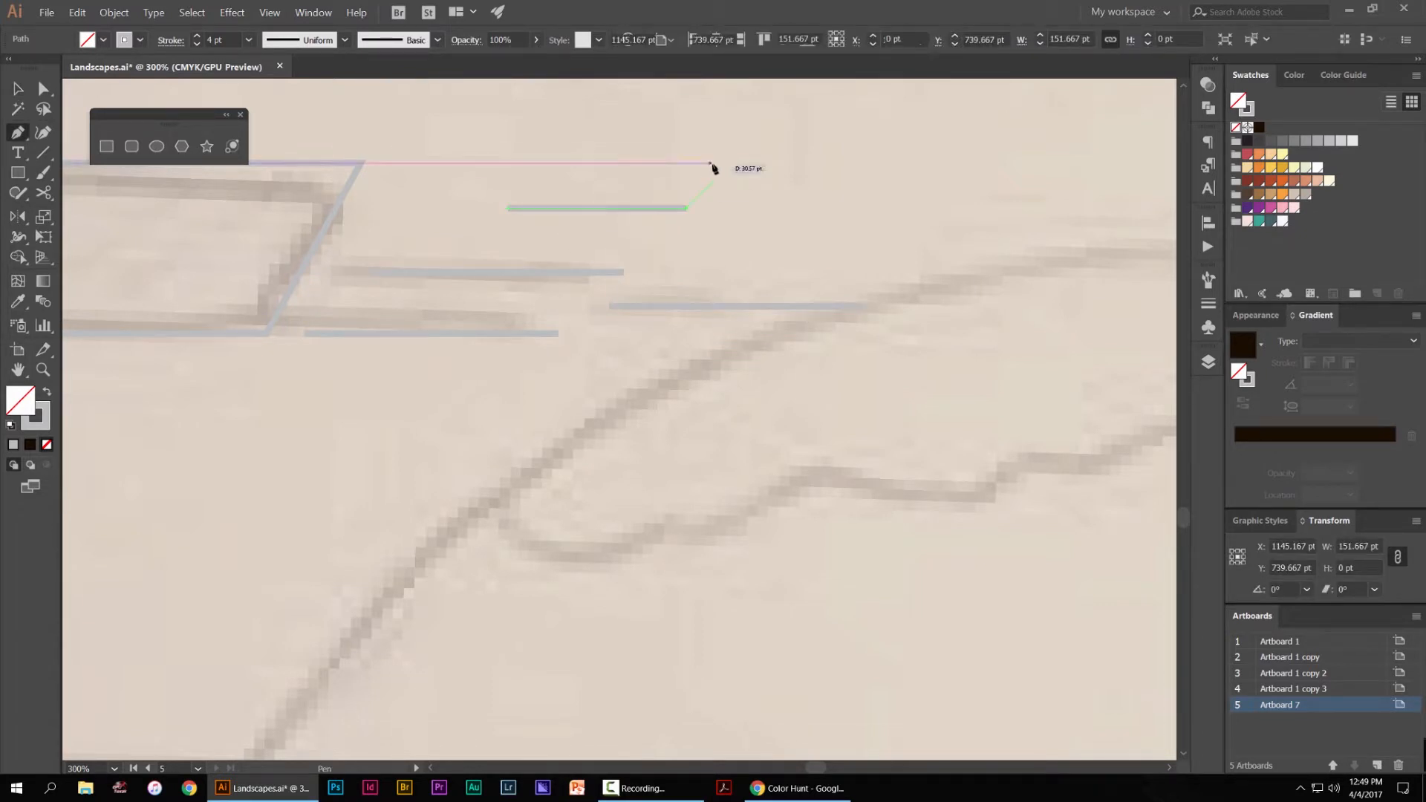
key("v")
scroll(601, 211, "up", 2)
left_click_drag(697, 150, 589, 258)
key("Delete")
Change the stroke of all the artwork to a darker grey swatch
scroll(546, 355, "down", 3)
scroll(539, 362, "down", 5)
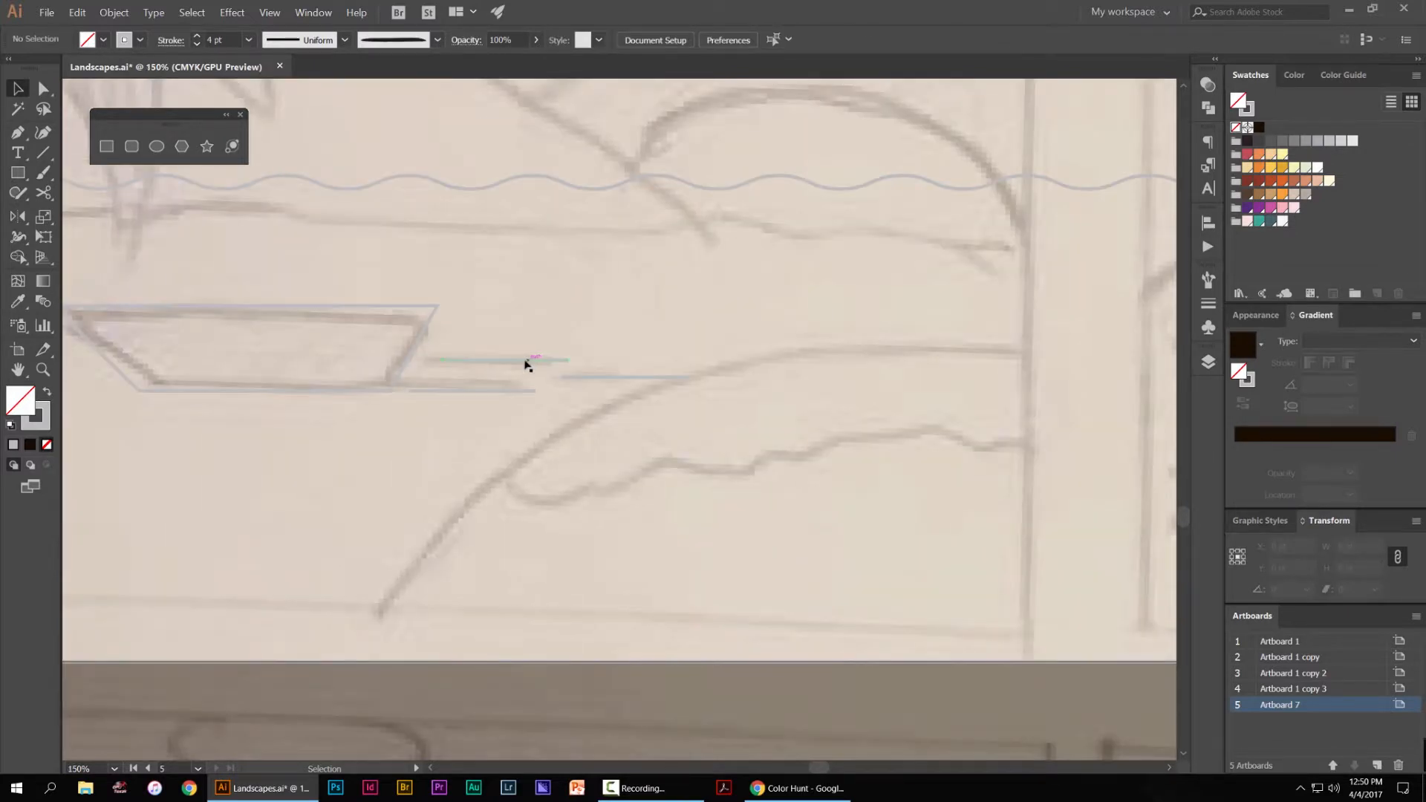
key("ctrl+a")
left_click(1305, 141)
left_click(669, 231)
Scale the boat and its motion lines down together to about 684 by 92 pt and nudge them into place
scroll(640, 290, "down", 2)
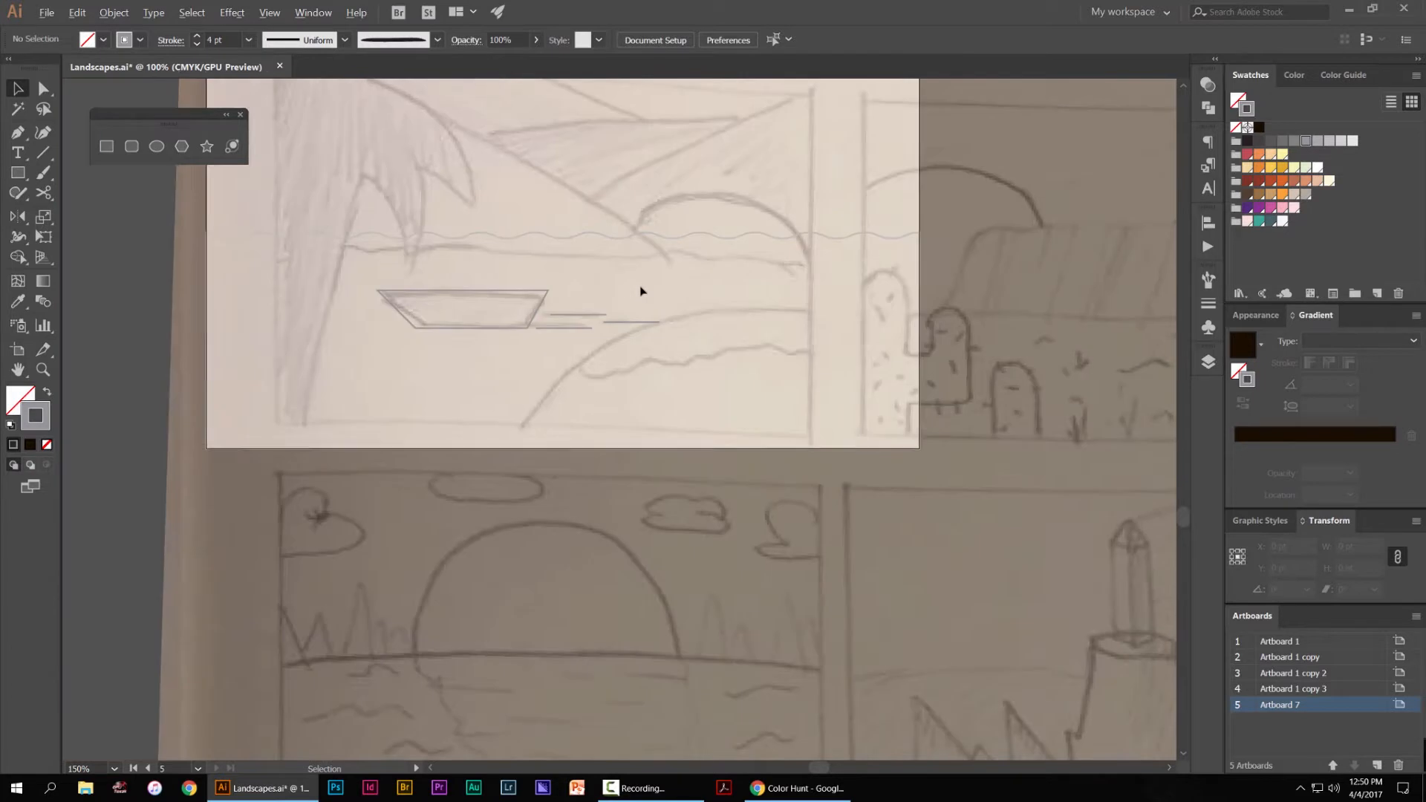
left_click_drag(667, 294, 721, 311)
left_click(657, 346)
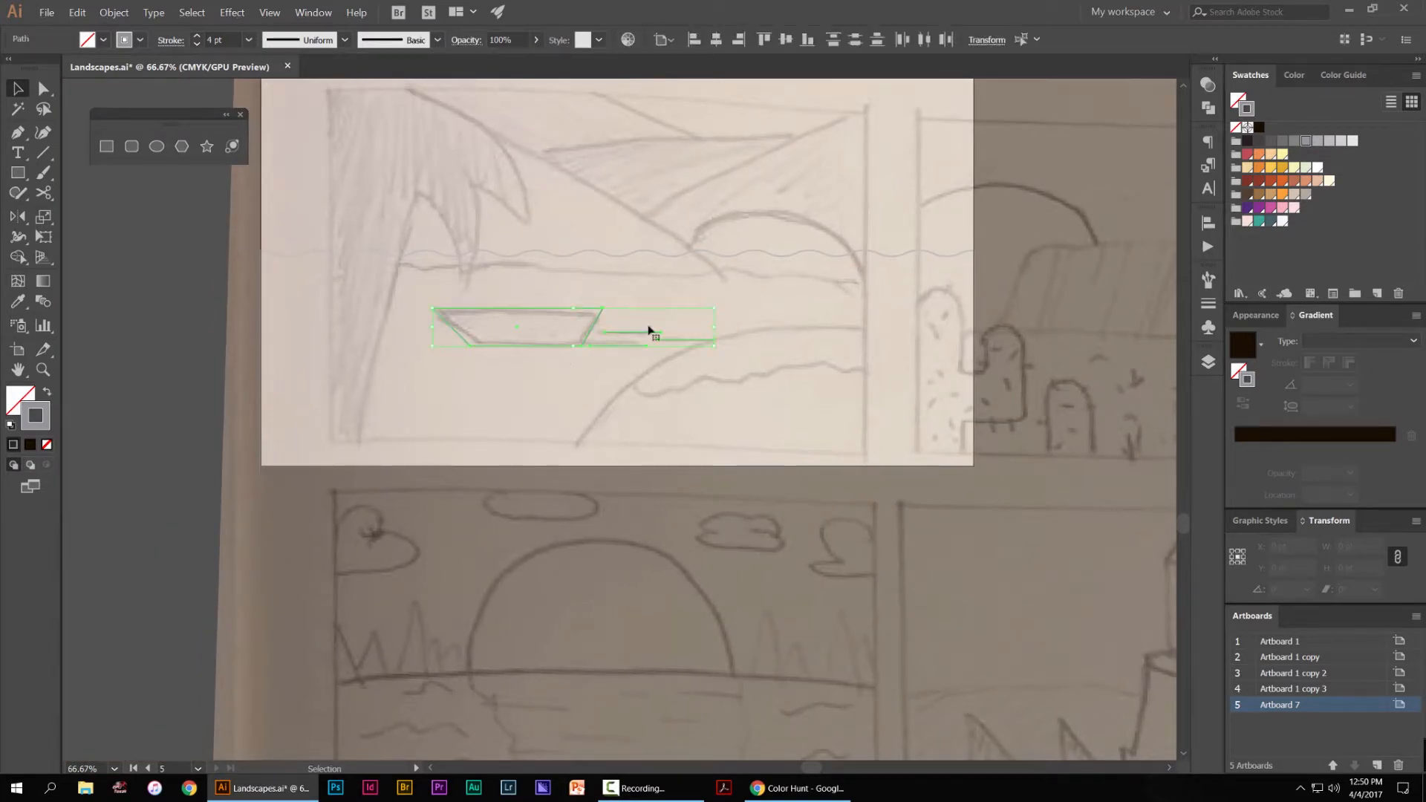
left_click_drag(690, 311, 688, 309)
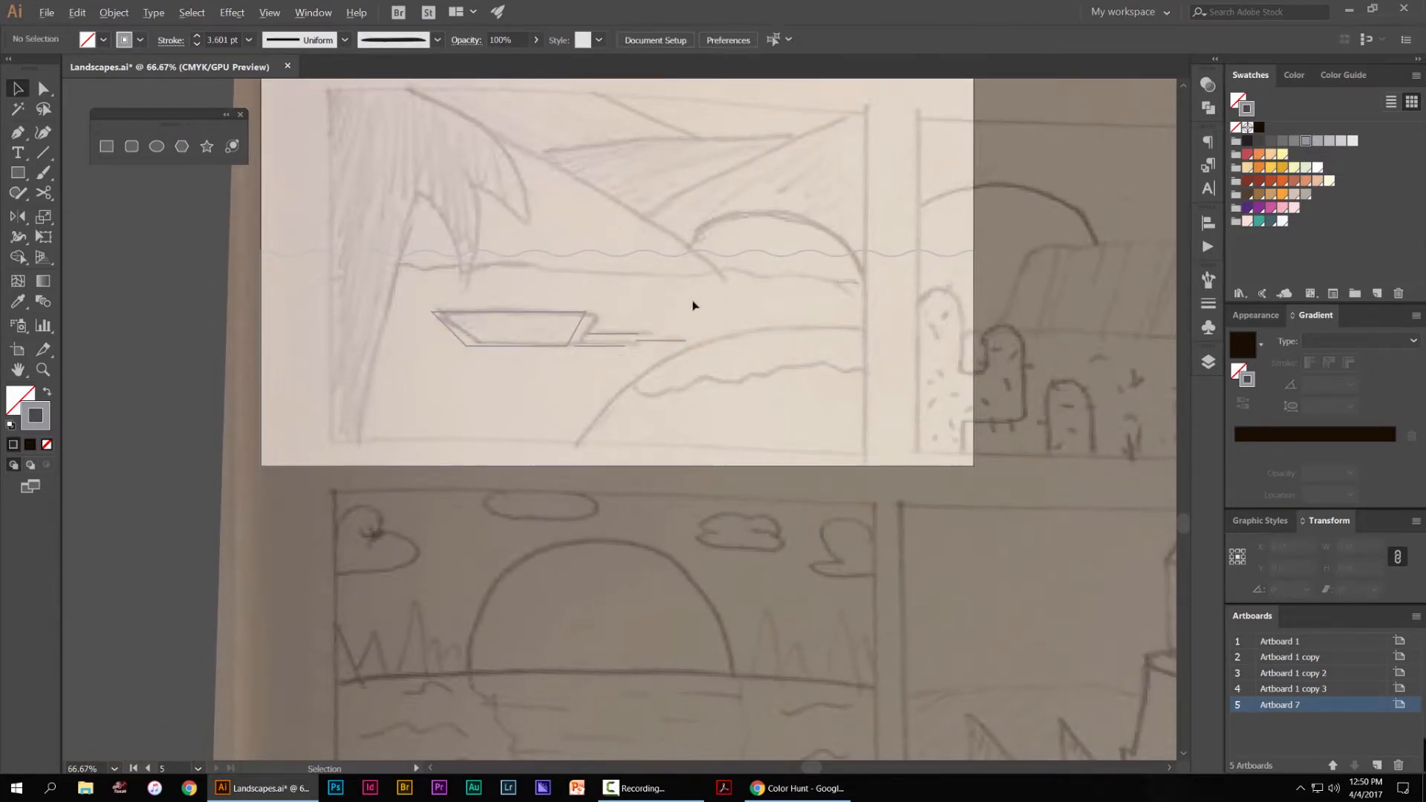
scroll(607, 298, "up", 1)
key("shift+Up")
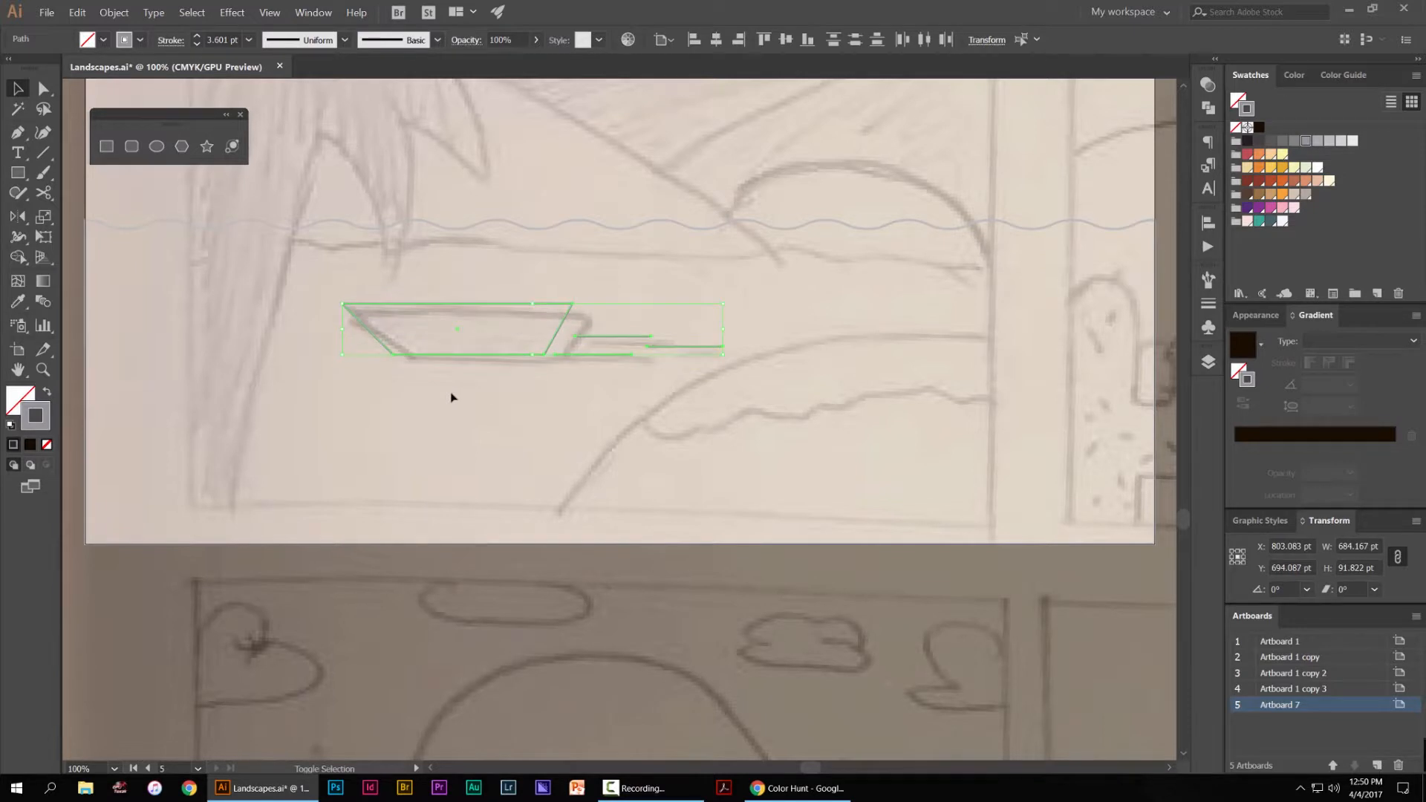
left_click(438, 414)
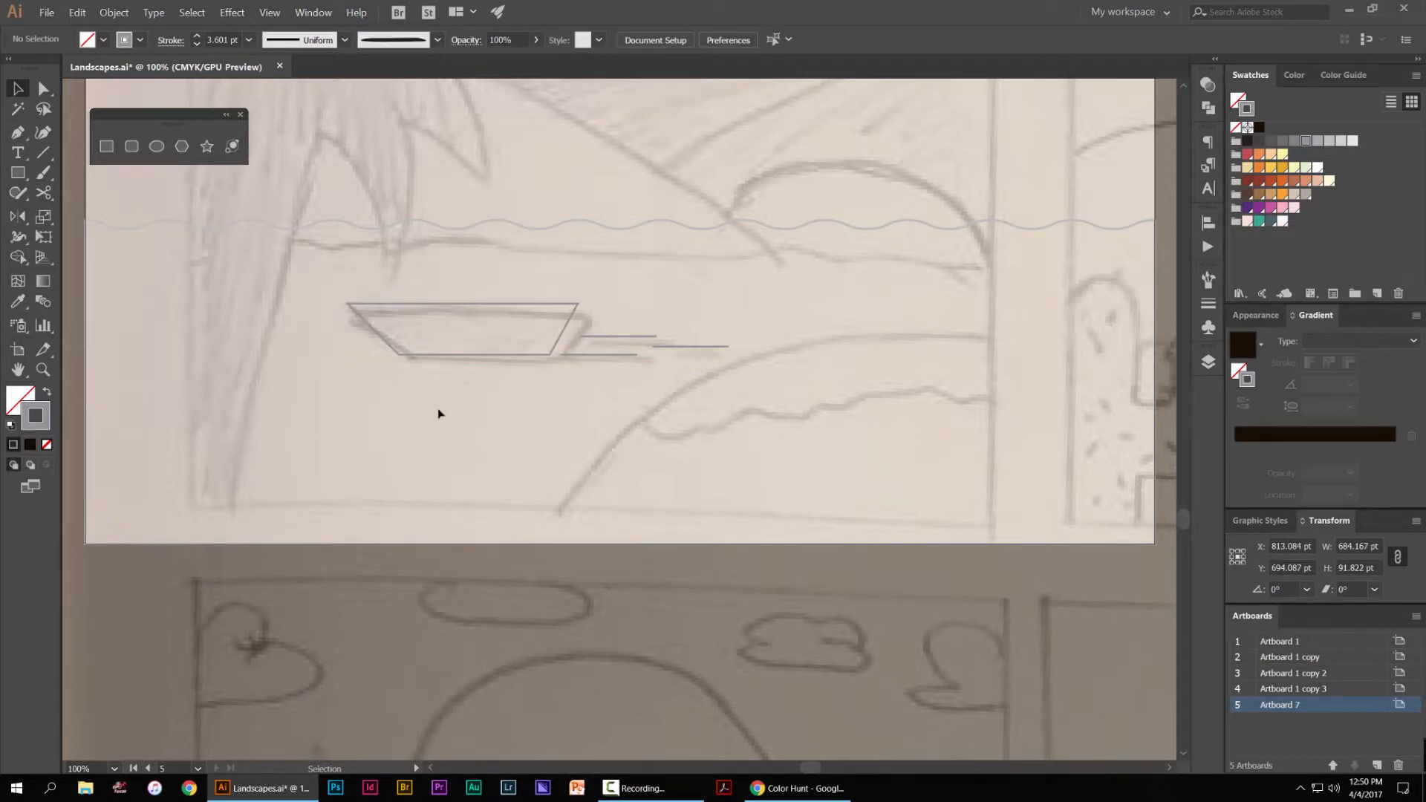
Draw an ellipse about 1040 pt wide over the sketched sand mound, extending below the artboard
scroll(439, 414, "down", 2)
left_click_drag(443, 413, 525, 401)
scroll(552, 402, "up", 1)
left_click_drag(694, 408, 552, 319)
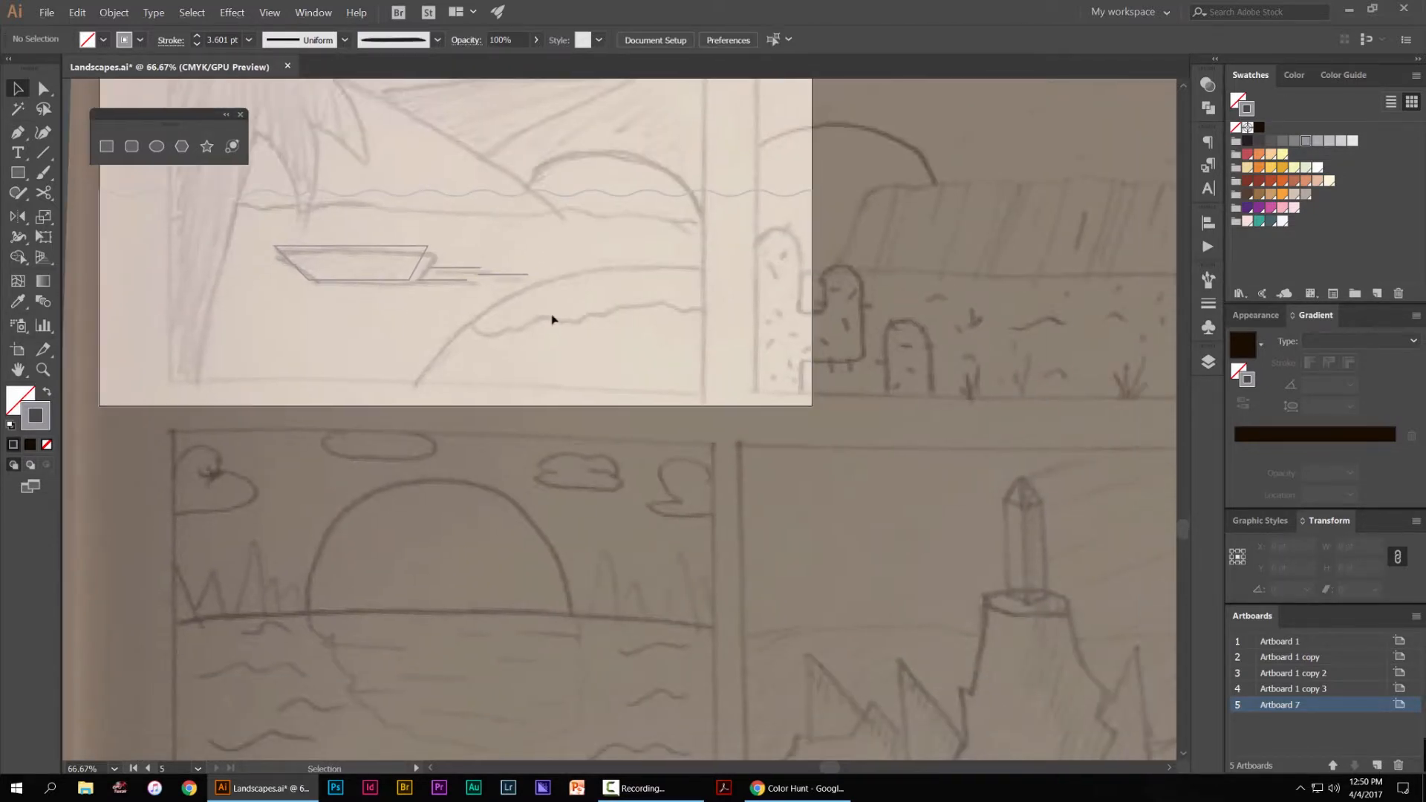
scroll(647, 341, "down", 1)
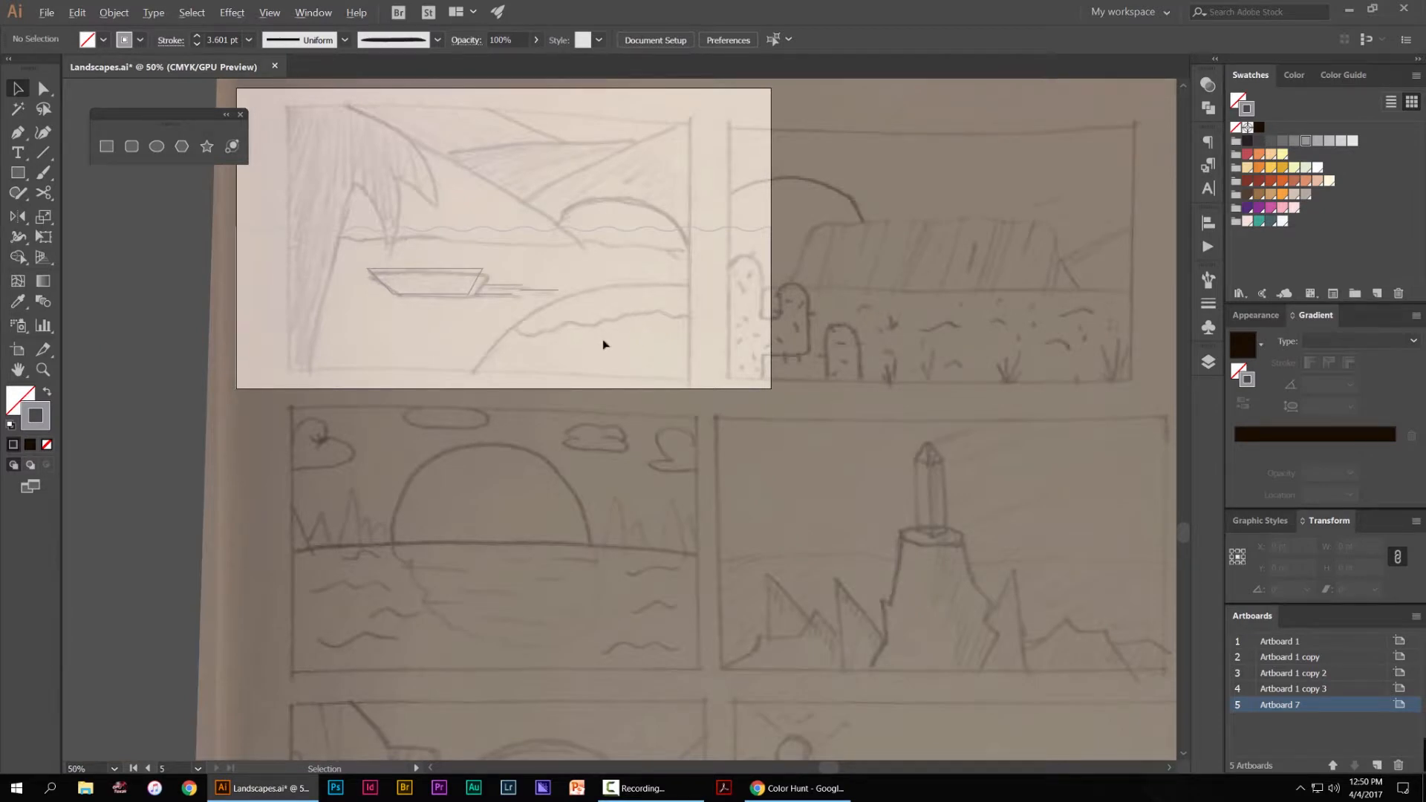
key("l")
left_click_drag(648, 376, 785, 465)
left_click_drag(785, 295, 806, 274)
scroll(756, 284, "up", 1)
key("v")
left_click(835, 328)
Delete the ellipse's bottom anchor point to leave only the upper arc
key("space")
scroll(610, 319, "up", 2)
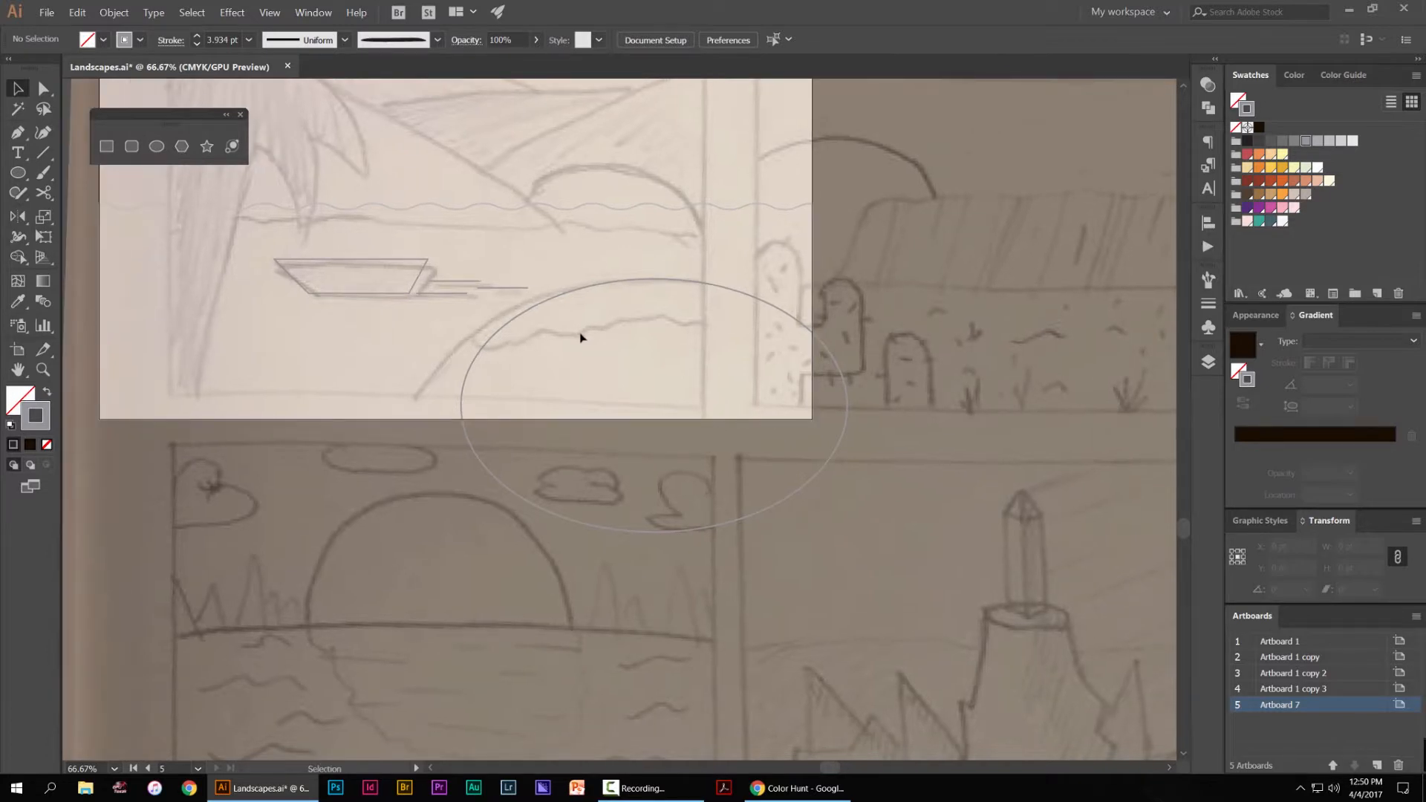
key("a")
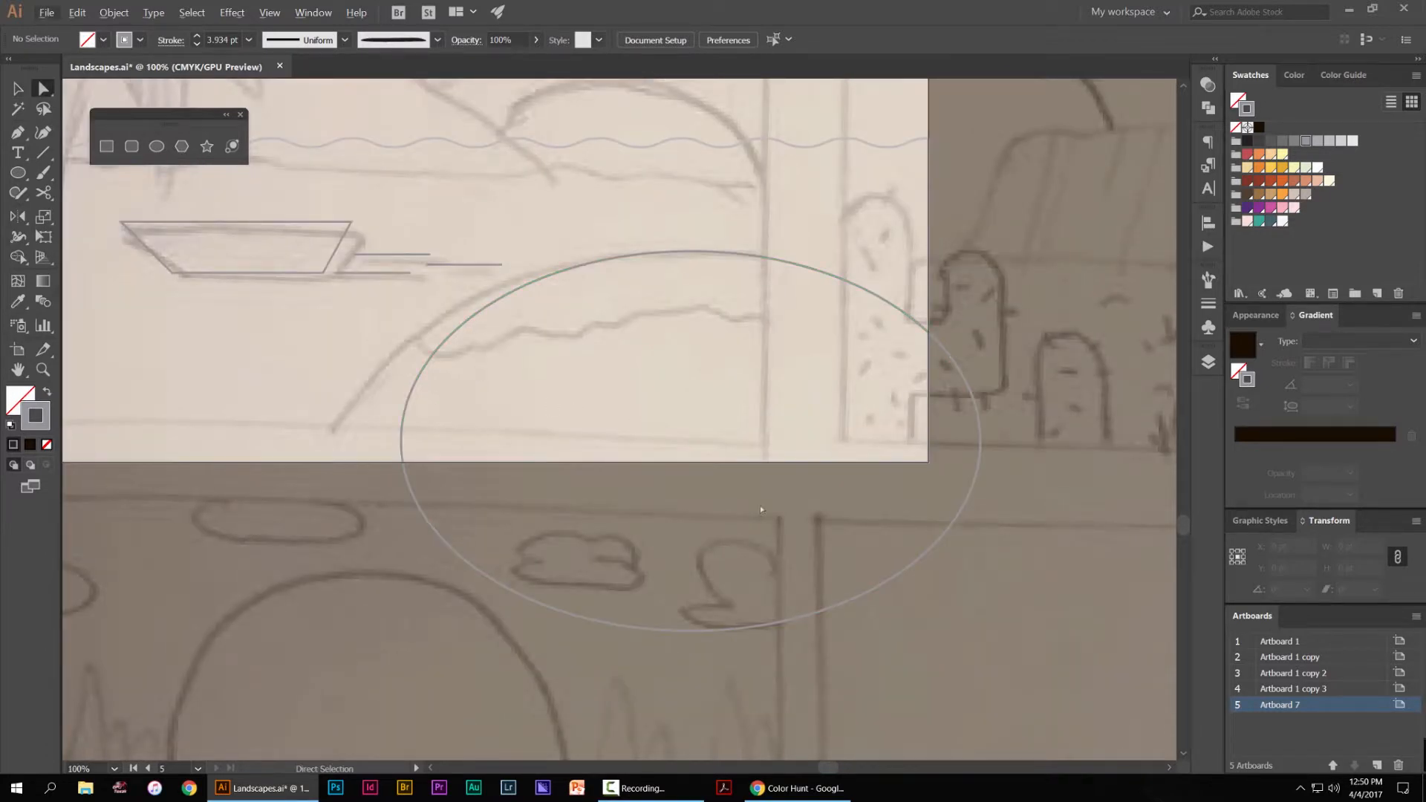
left_click_drag(730, 609, 663, 680)
key("Delete")
left_click(806, 462)
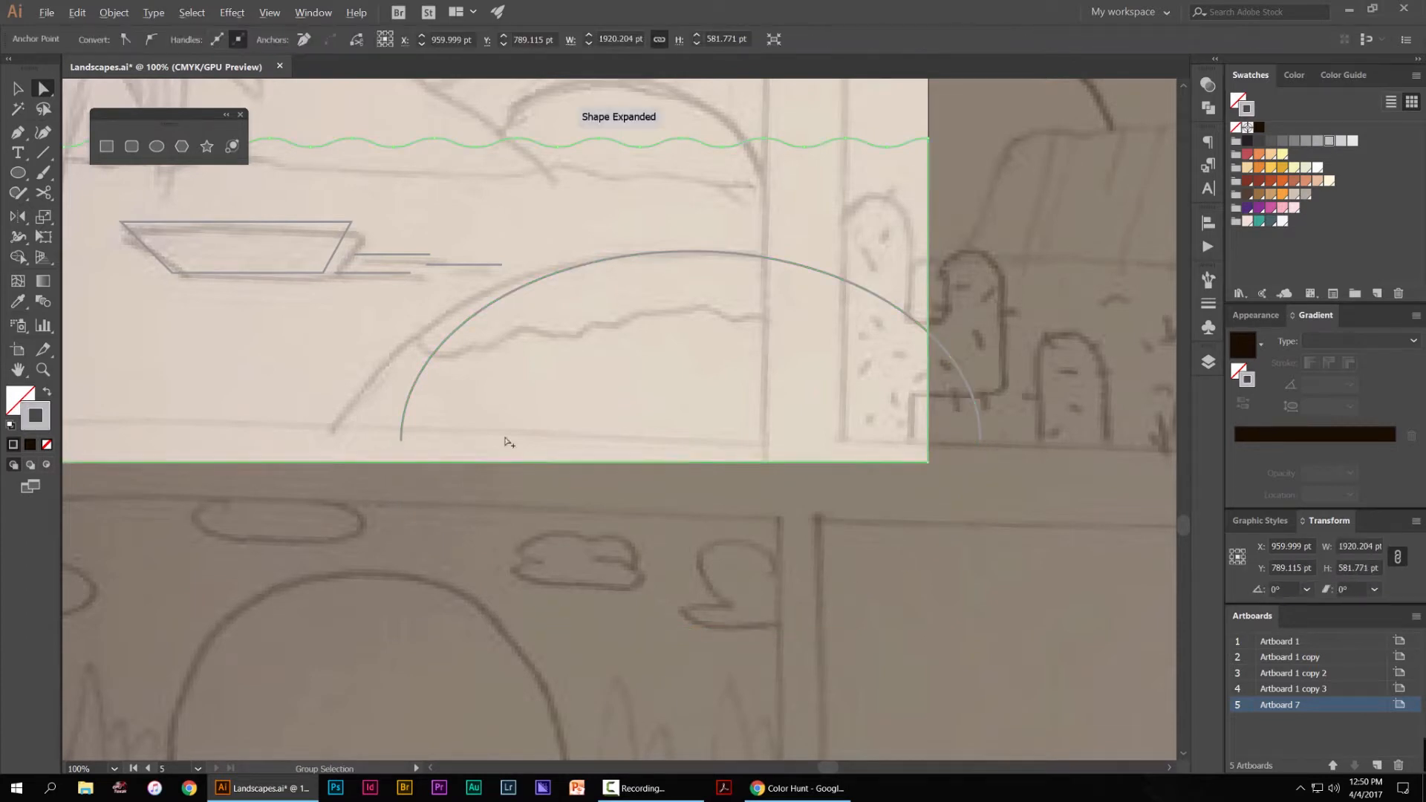
Move the arc left and down to the artboard's bottom edge and join its ends with a straight base
key("v")
left_click_drag(765, 262, 730, 266)
left_click_drag(730, 283, 730, 285)
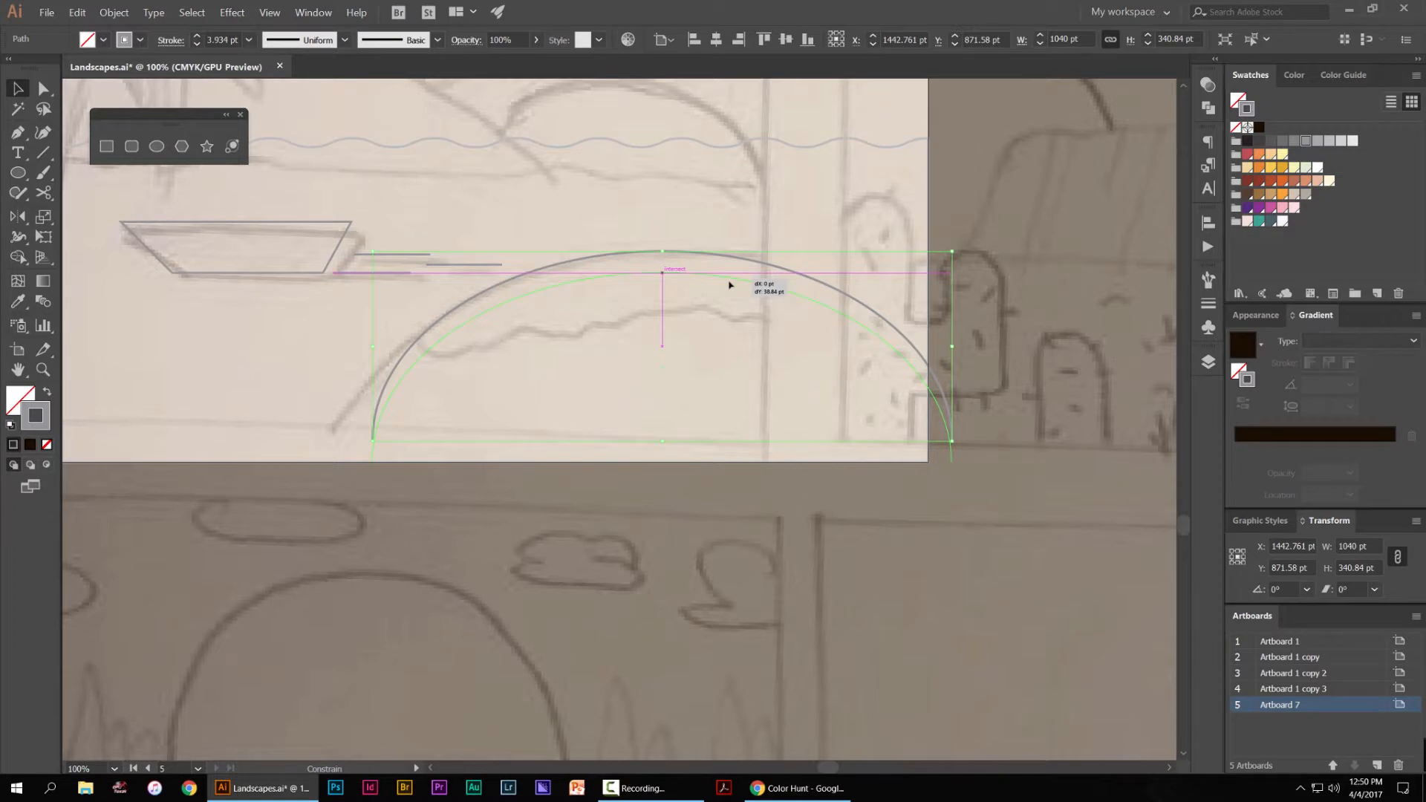
left_click(975, 418)
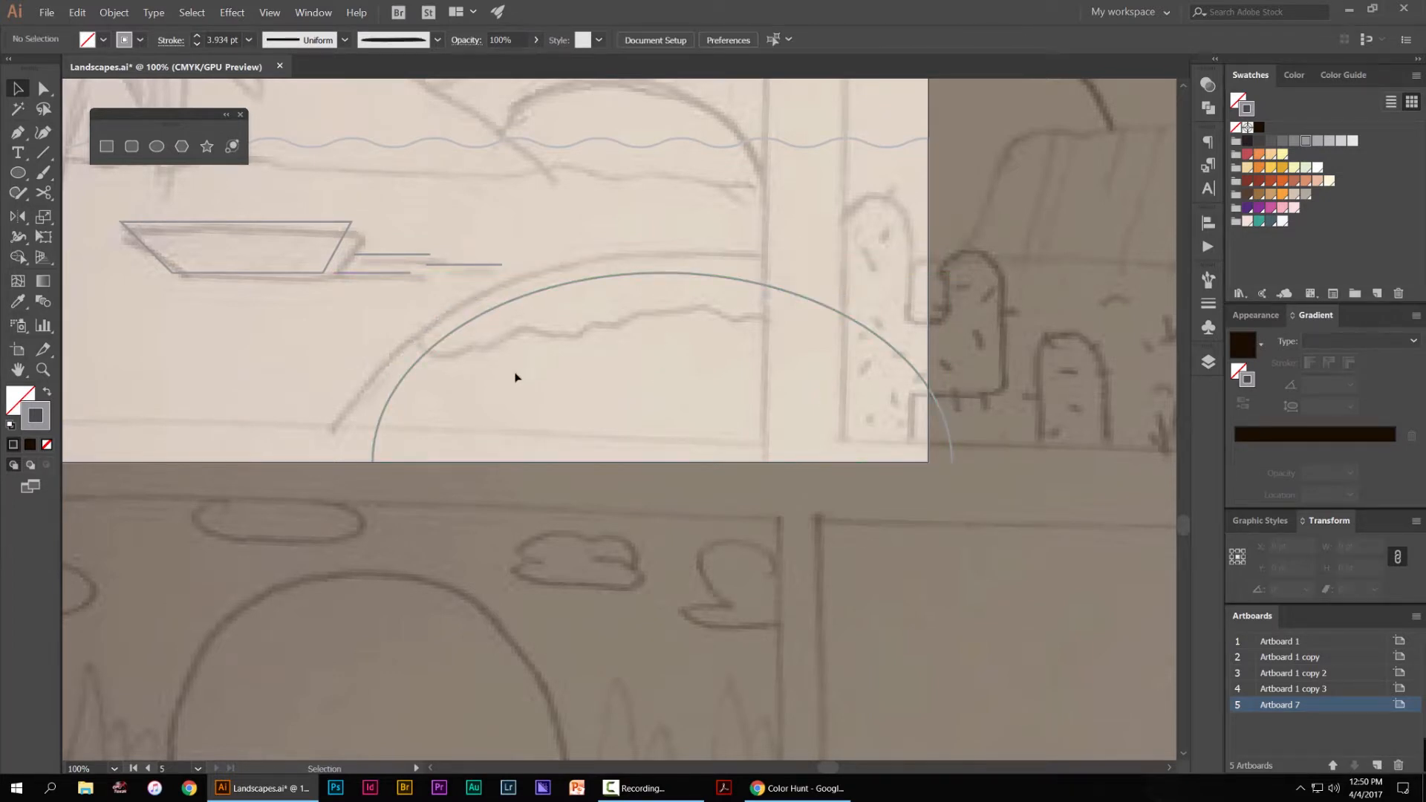
left_click(372, 443)
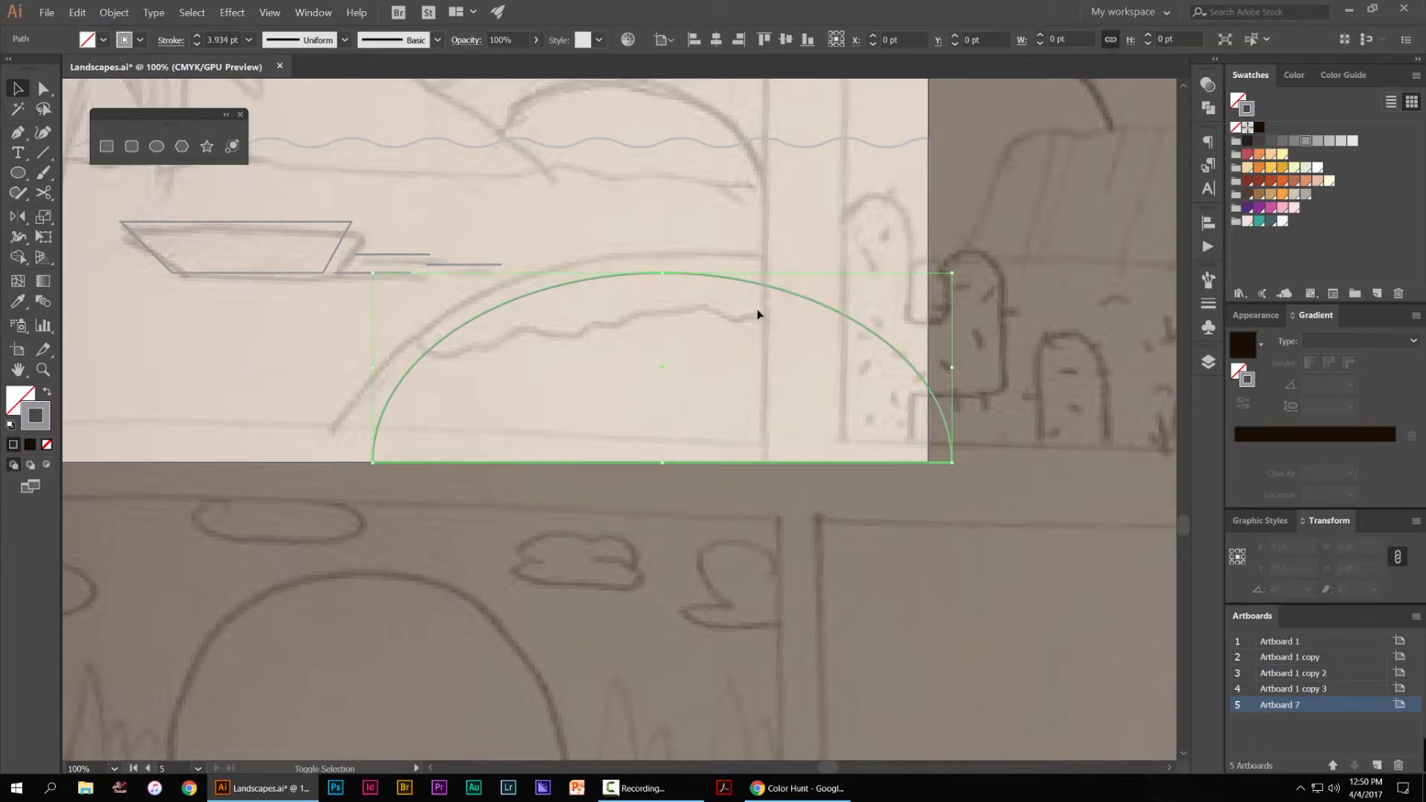
key("shift+x")
left_click(927, 264)
scroll(903, 281, "down", 2)
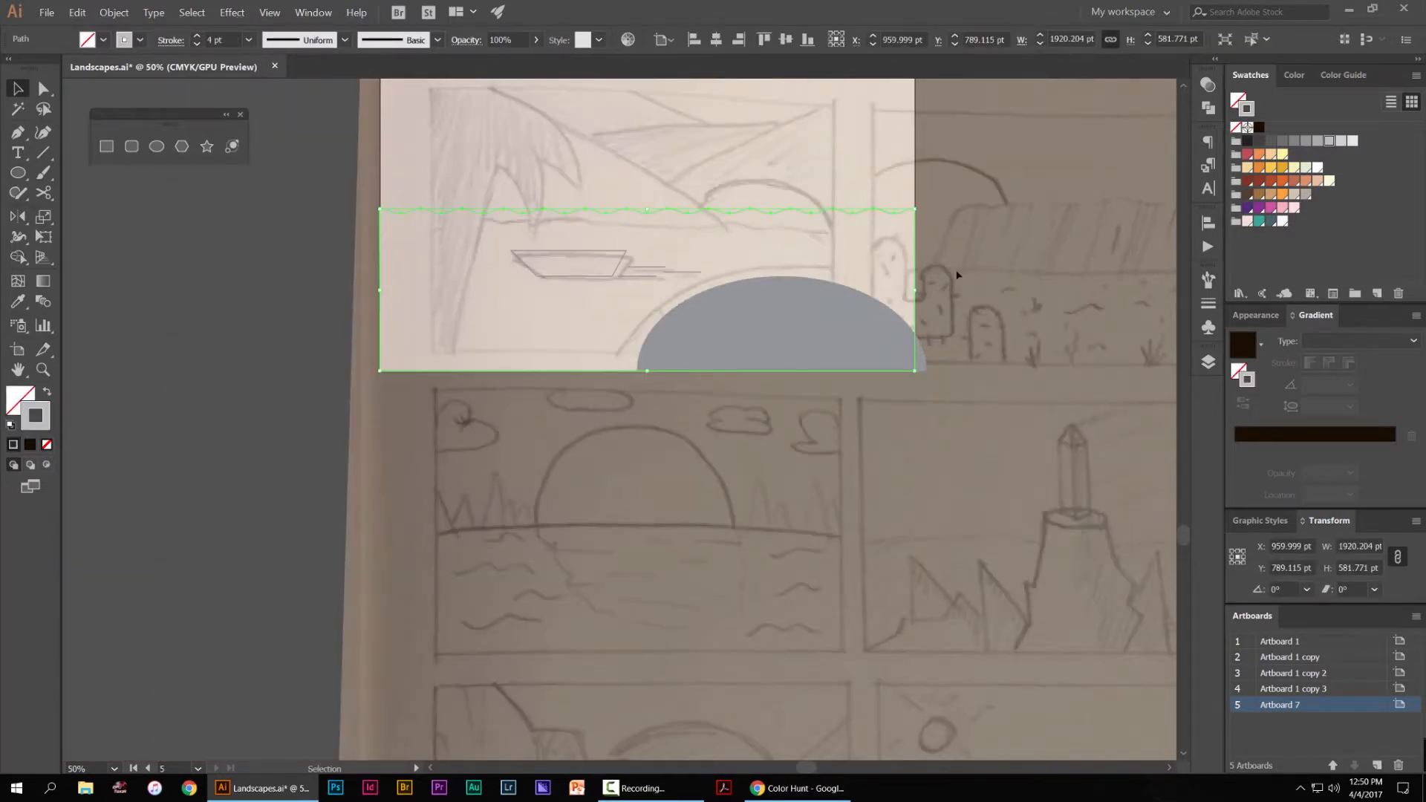
left_click(957, 273)
scroll(952, 278, "up", 2)
left_click(802, 332)
key("shift+x")
left_click(876, 290, "shift")
Draw a closed Pen path whose wavy lower edge crosses the sand mound and whose upper side loops around above it
key("p")
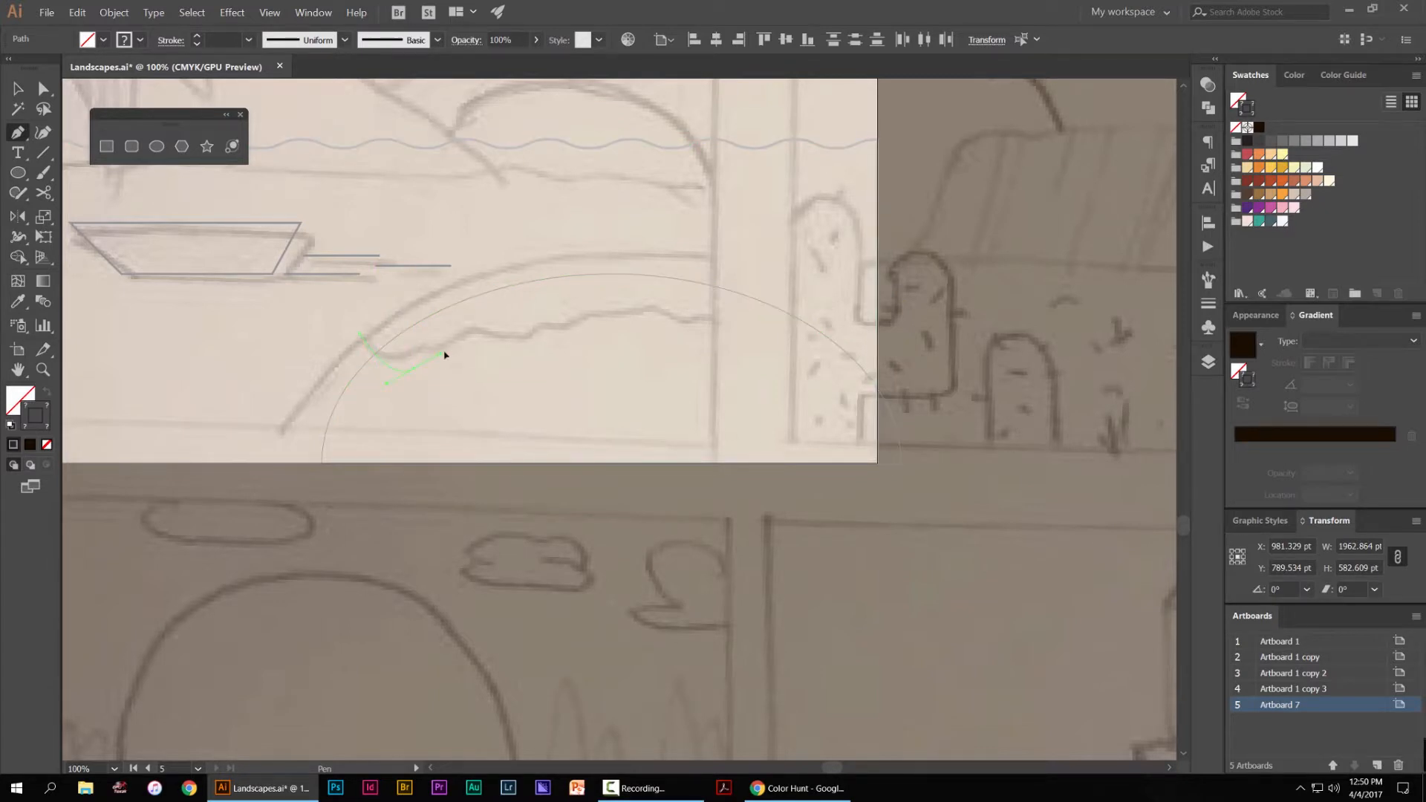
left_click_drag(446, 355, 479, 351)
scroll(551, 329, "up", 2)
left_click_drag(617, 343, 652, 347)
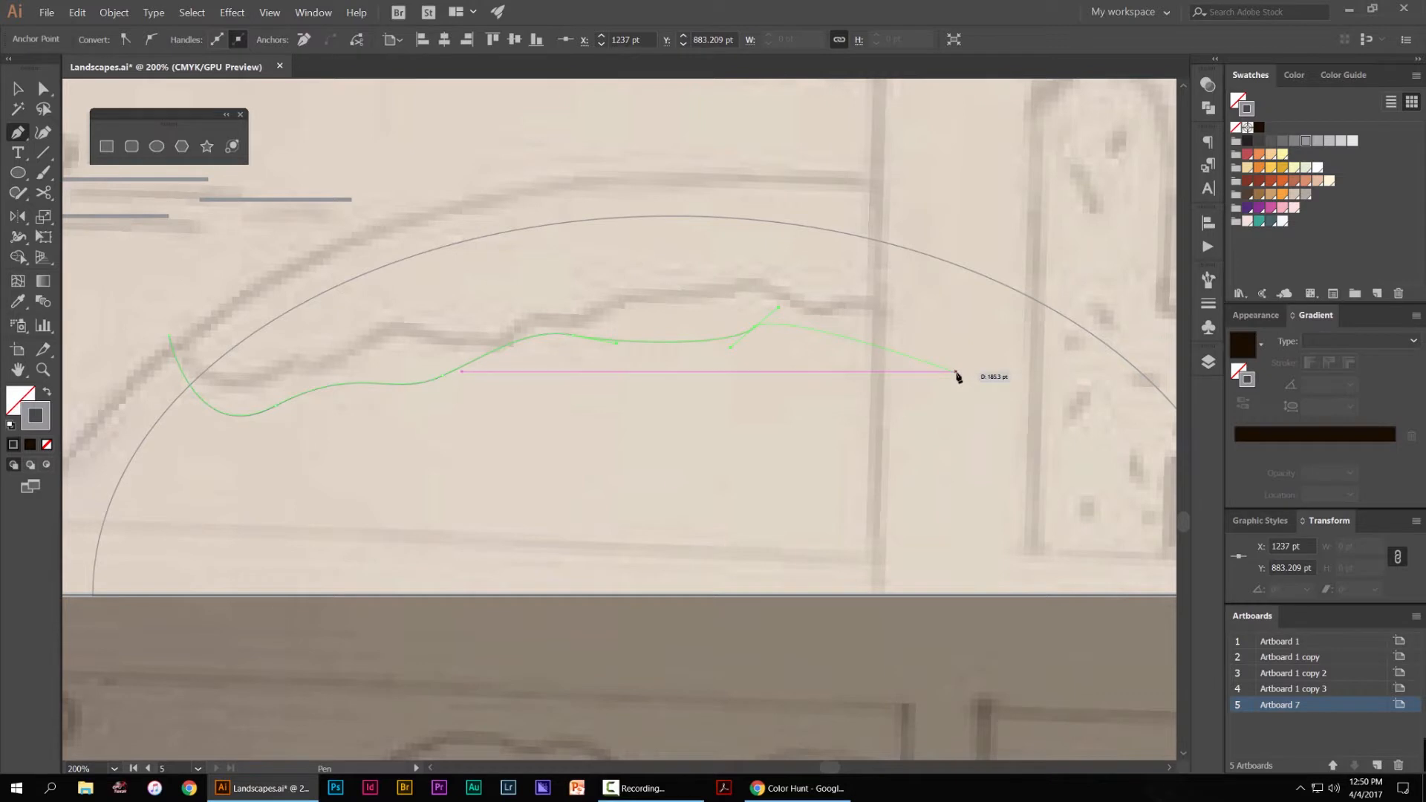
left_click_drag(955, 372, 754, 359)
left_click_drag(937, 462, 975, 450)
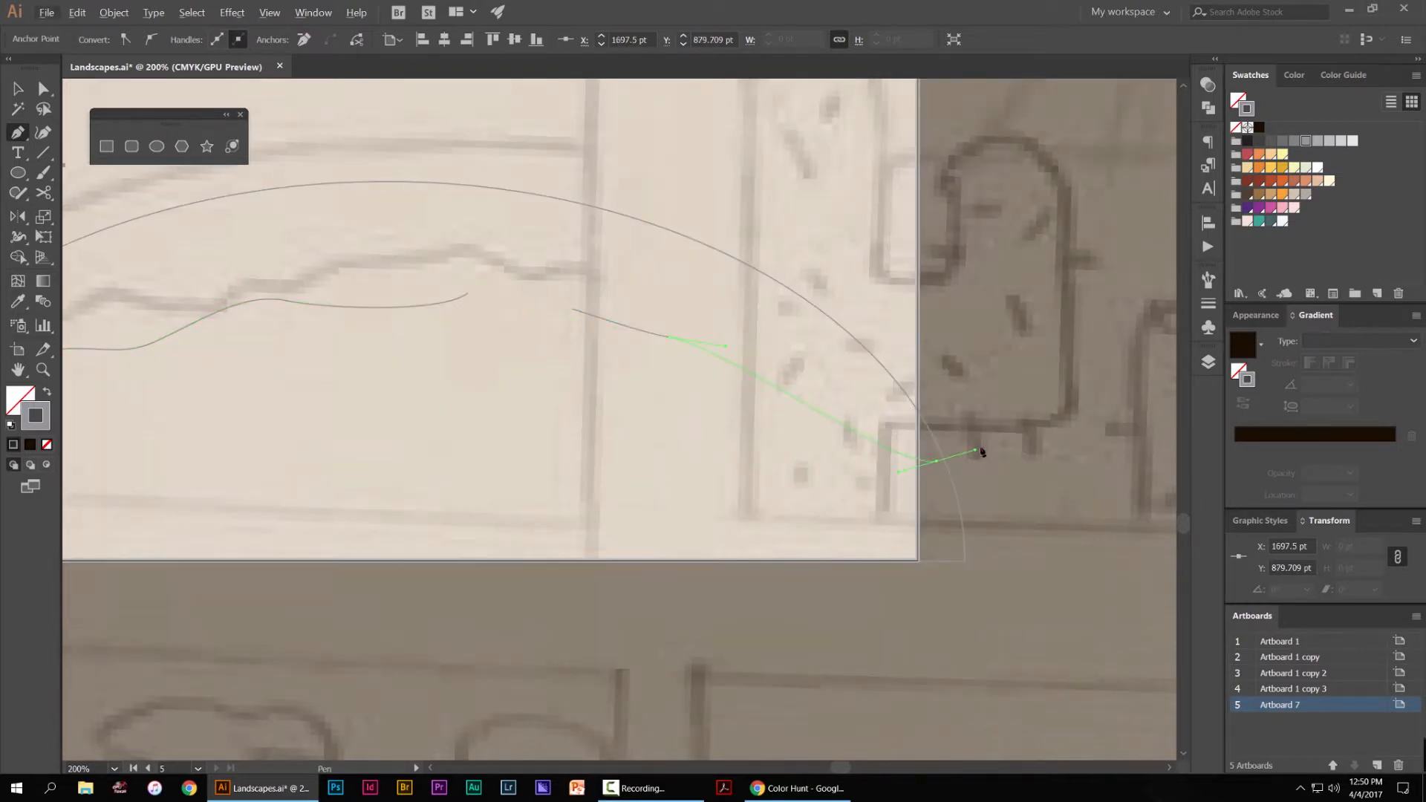
scroll(1033, 388, "down", 2)
left_click_drag(1037, 275, 986, 270)
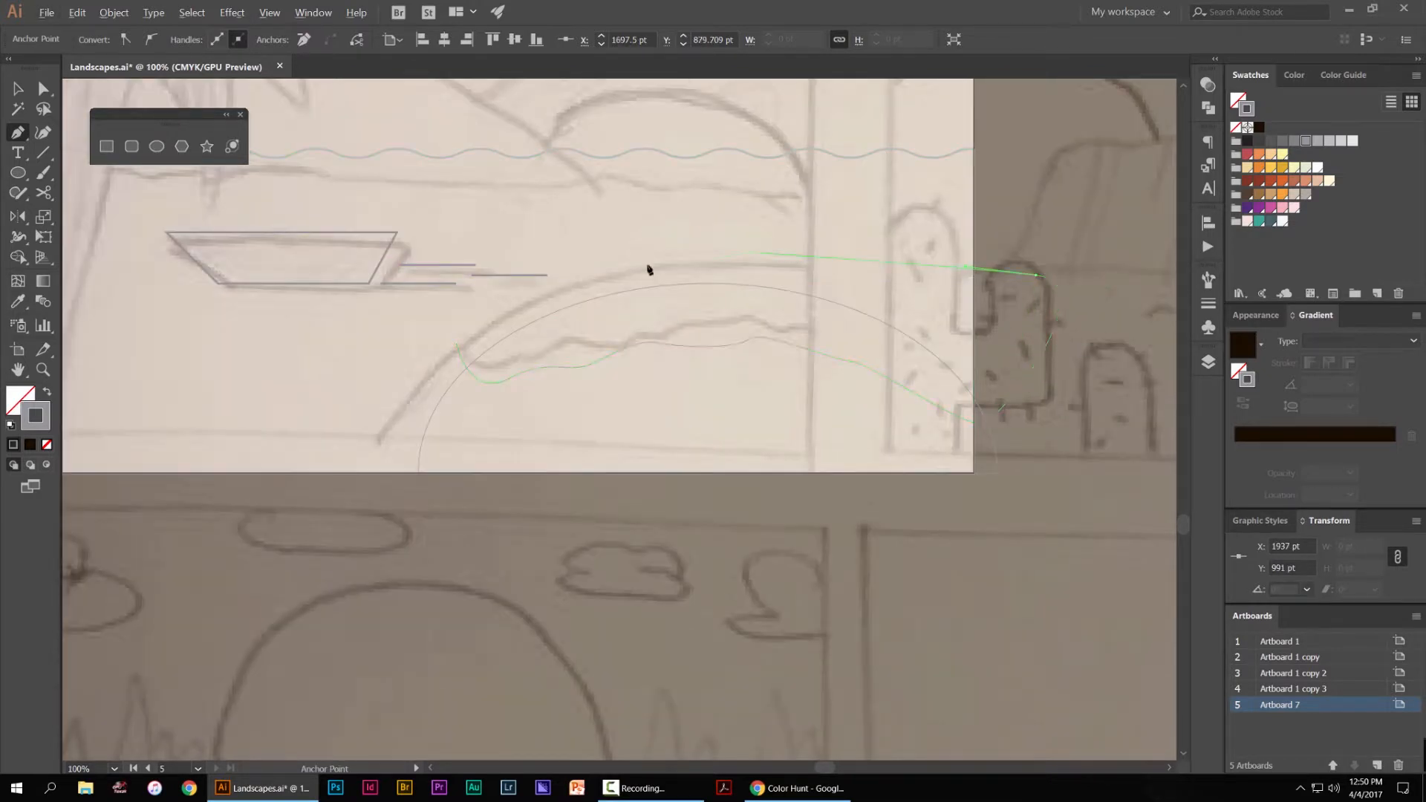
left_click(455, 343)
Select the wavy path with the mound and remove the area outside the mound using Shape Builder
key("v")
left_click(860, 286)
left_click_drag(705, 418, 894, 280)
scroll(913, 282, "up", 2)
left_click_drag(726, 318, 706, 328)
scroll(706, 327, "right", 3)
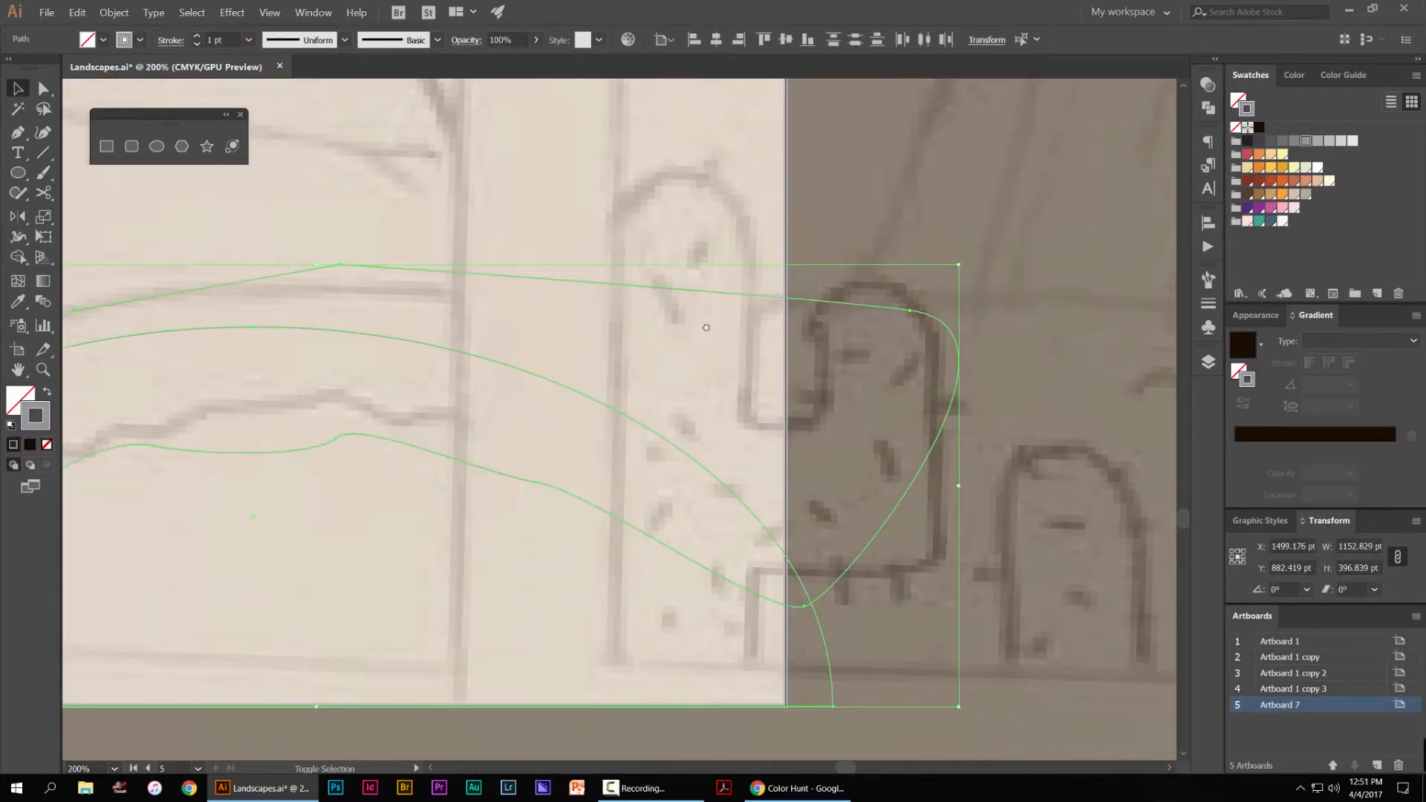
key("shift+m")
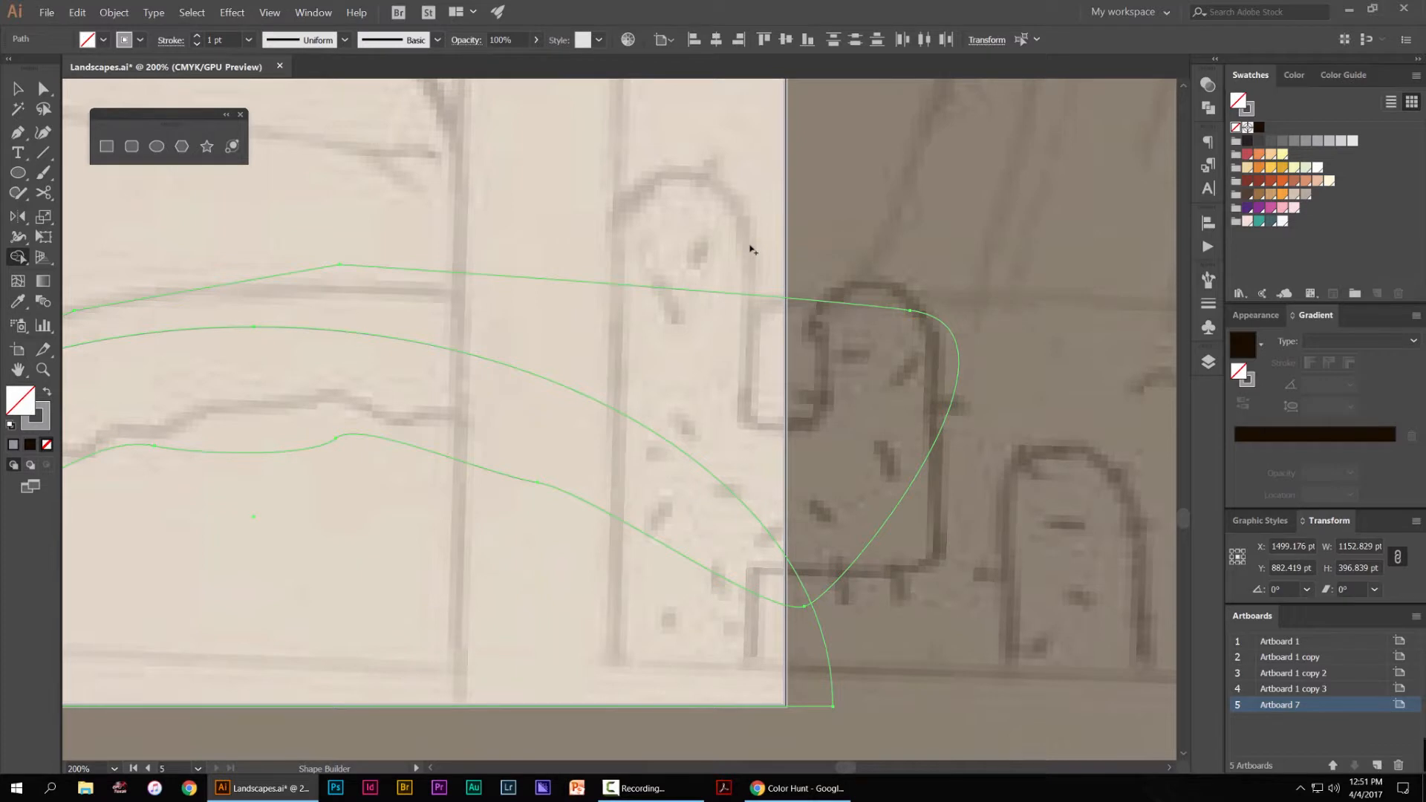
mouse_move(731, 245)
left_mouse_down()
mouse_move(670, 359)
mouse_move(687, 324)
mouse_move(528, 540)
left_mouse_up()
key("v")
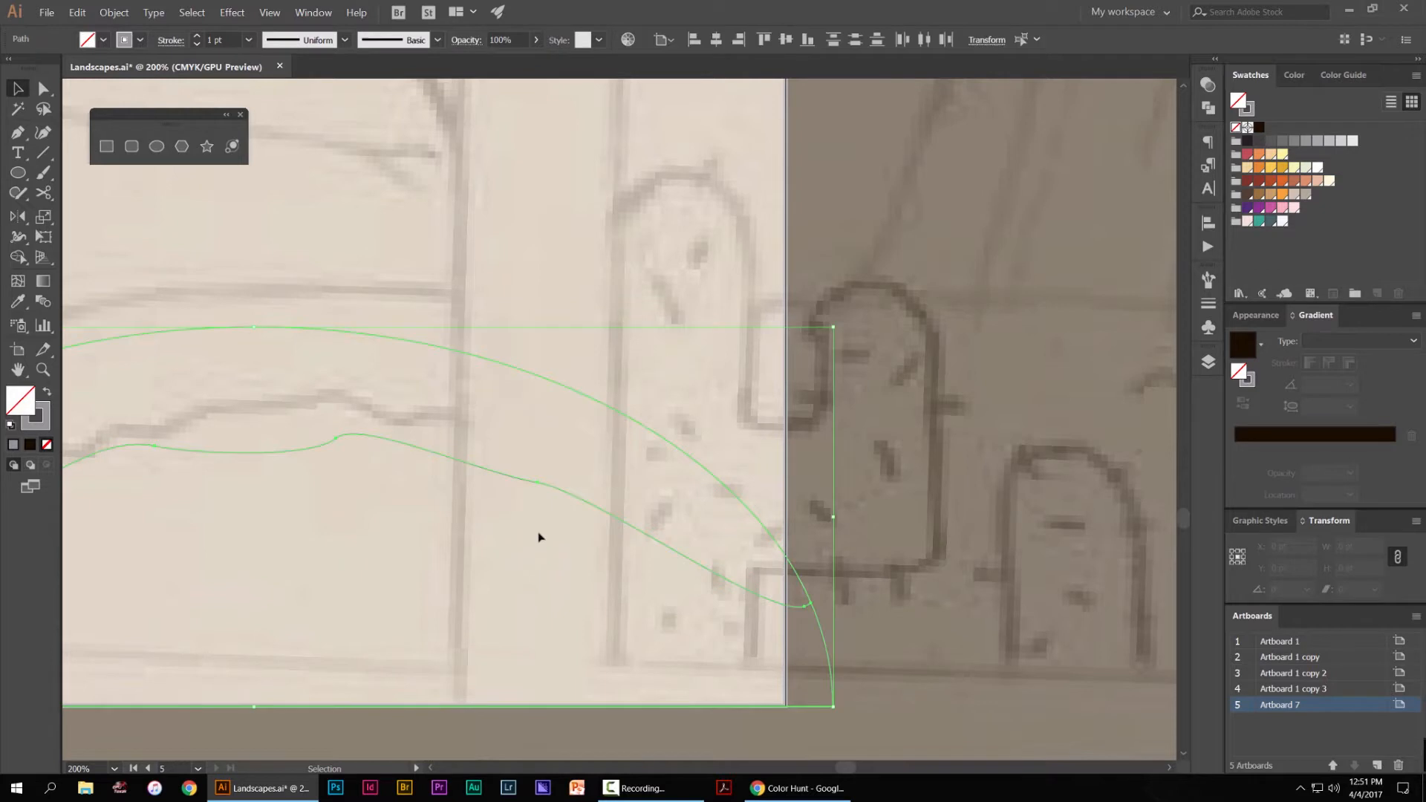
Swap the mound pieces' outline colour to their fill and recolour the upper band a lighter grey
key("shift+x")
left_click(784, 364)
left_click(668, 475)
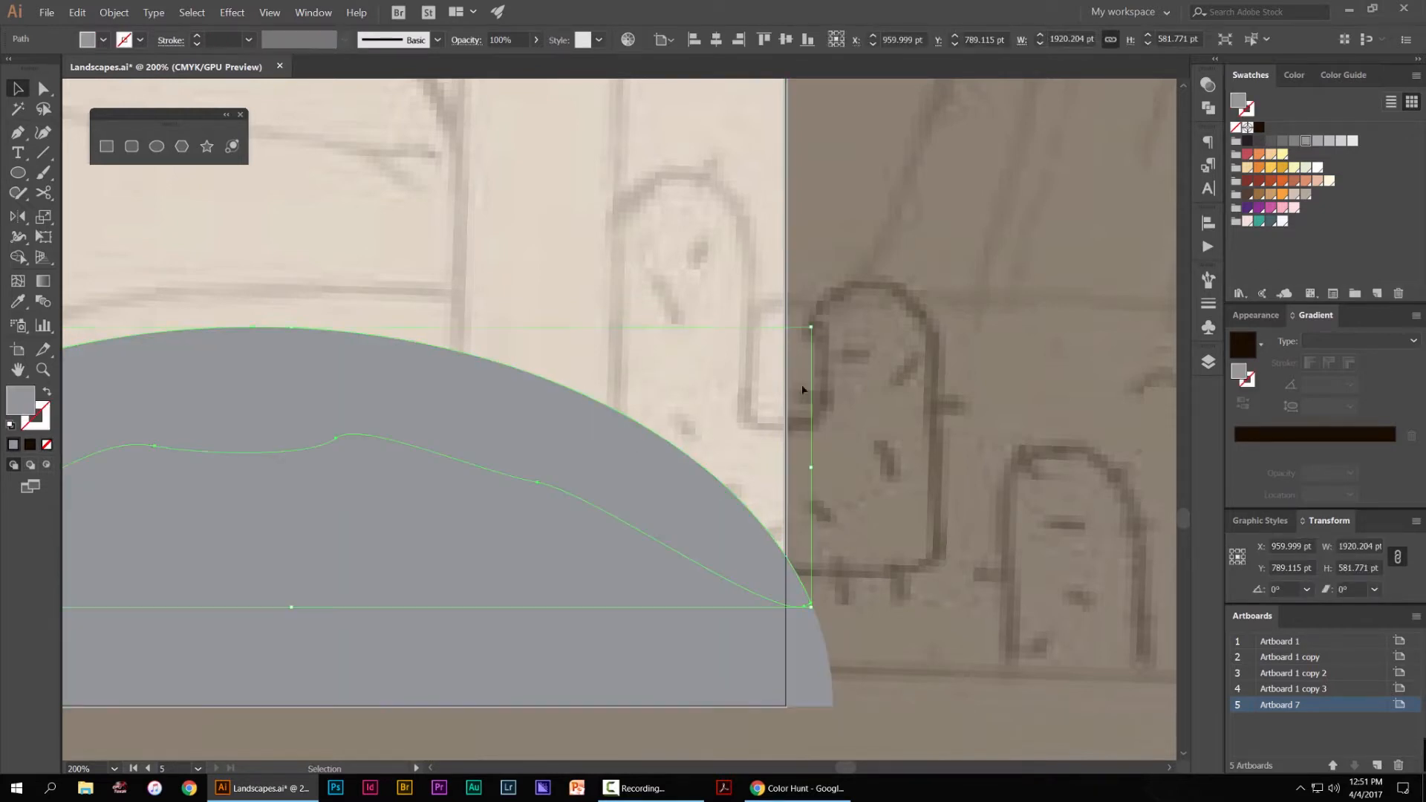
left_click(1329, 141)
left_click(907, 312)
scroll(910, 308, "down", 4)
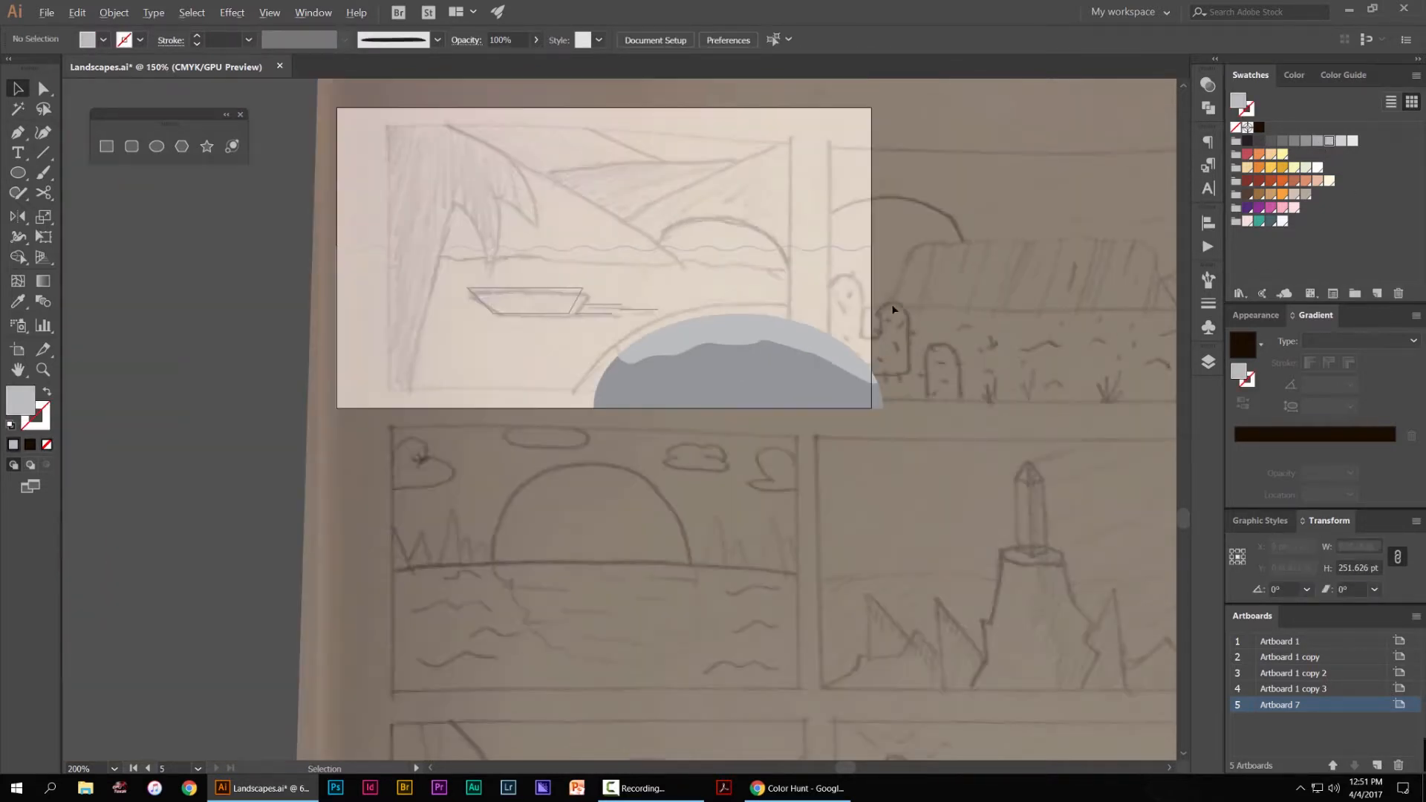
scroll(888, 313, "up", 1)
left_click_drag(891, 319, 842, 404)
left_click(987, 317)
scroll(736, 334, "right", 5)
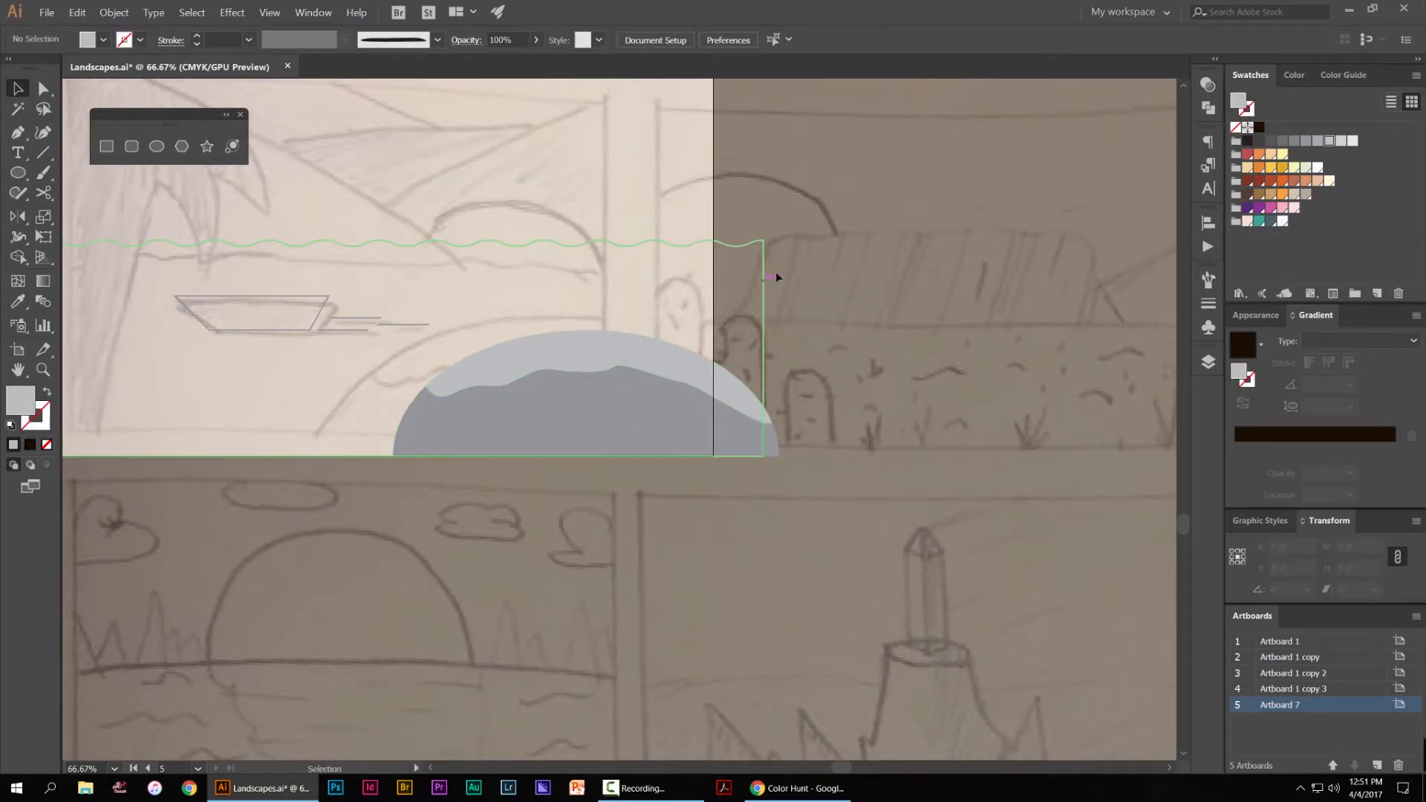
left_click(763, 286)
scroll(624, 338, "down", 2)
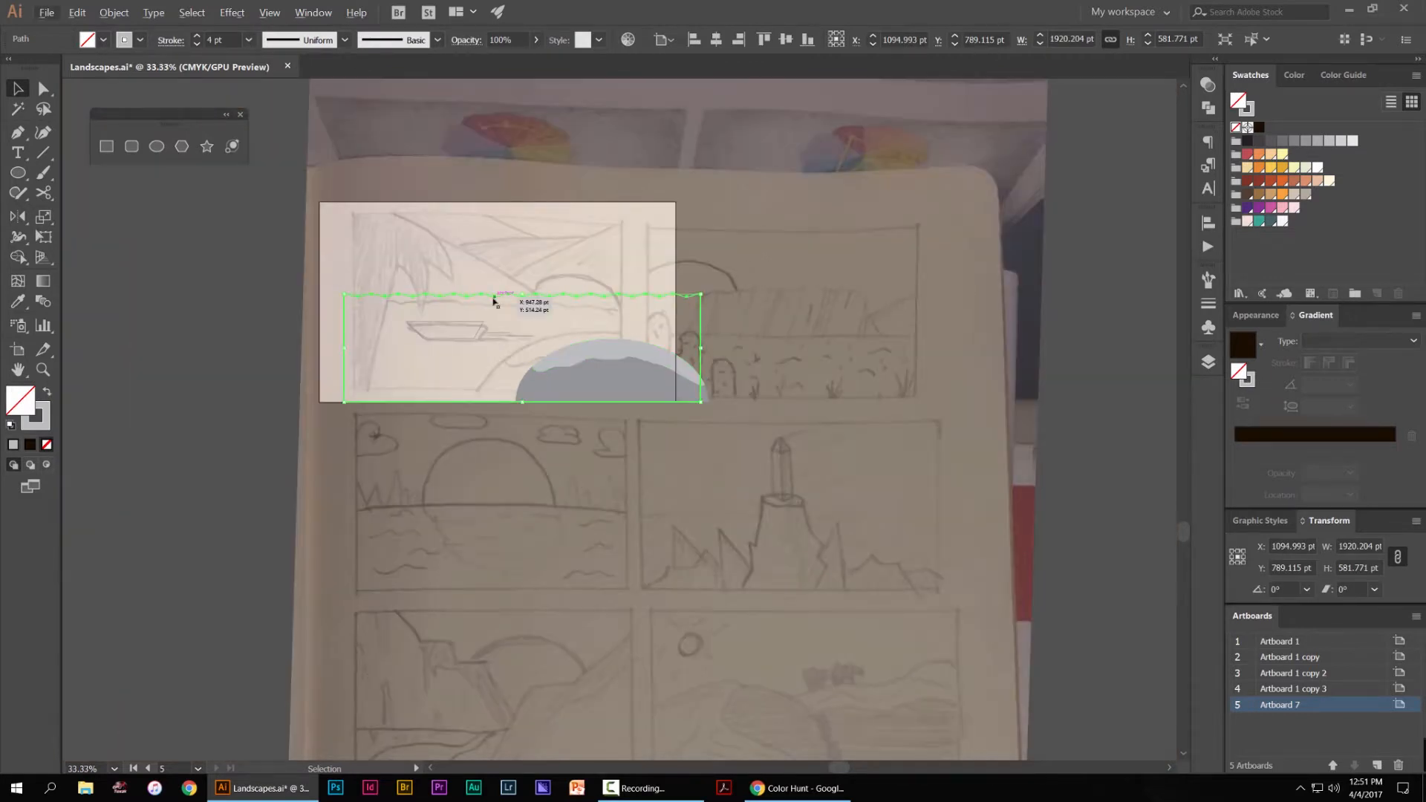
left_click(700, 337)
scroll(701, 337, "up", 1)
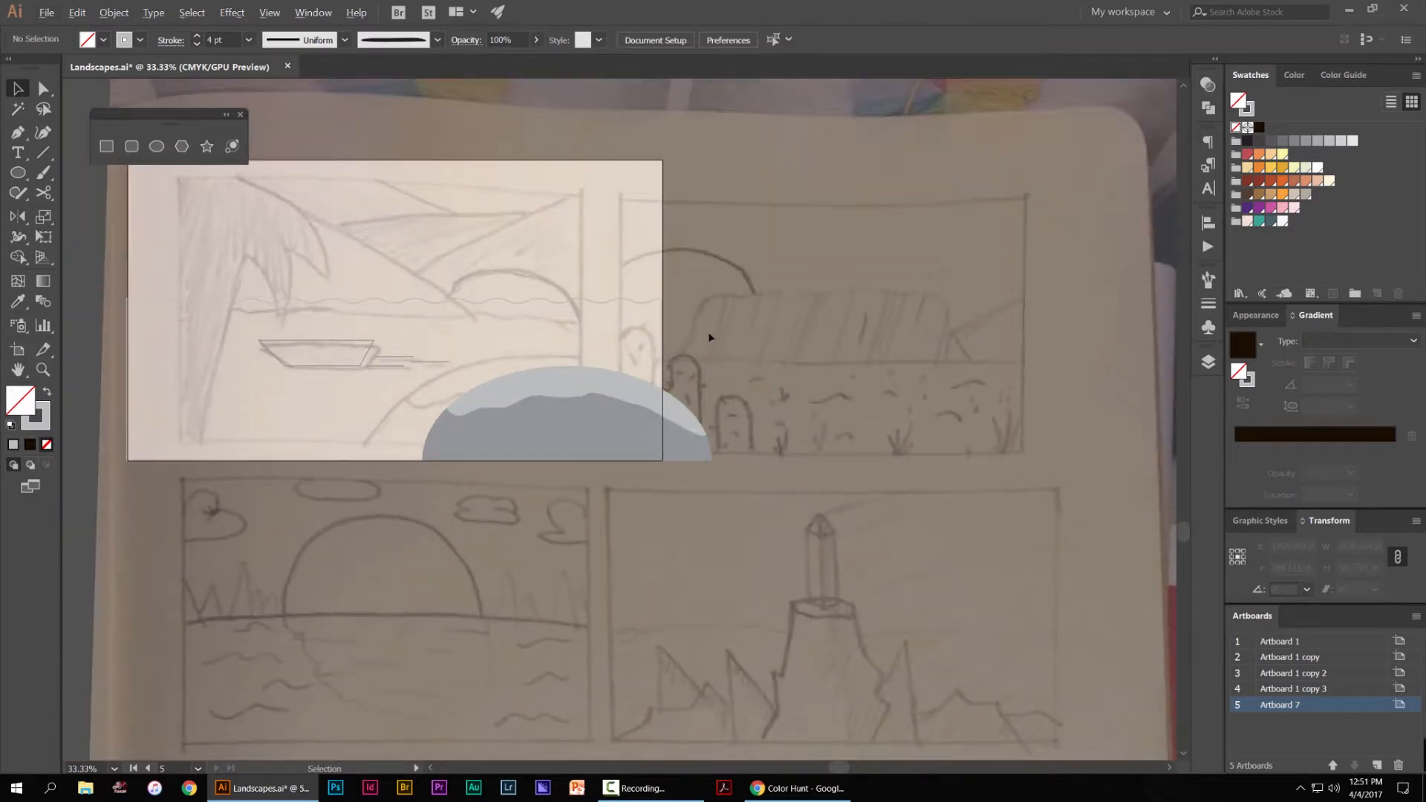
Draw a rectangle about 930 pt tall from the artboard's right edge outward, covering the overhanging end of the mound
key("m")
left_click_drag(769, 254, 662, 513)
key("v")
left_click(819, 364)
Select the rectangle and mound pieces and remove everything beyond the artboard's right edge with Shape Builder
scroll(737, 389, "up", 3)
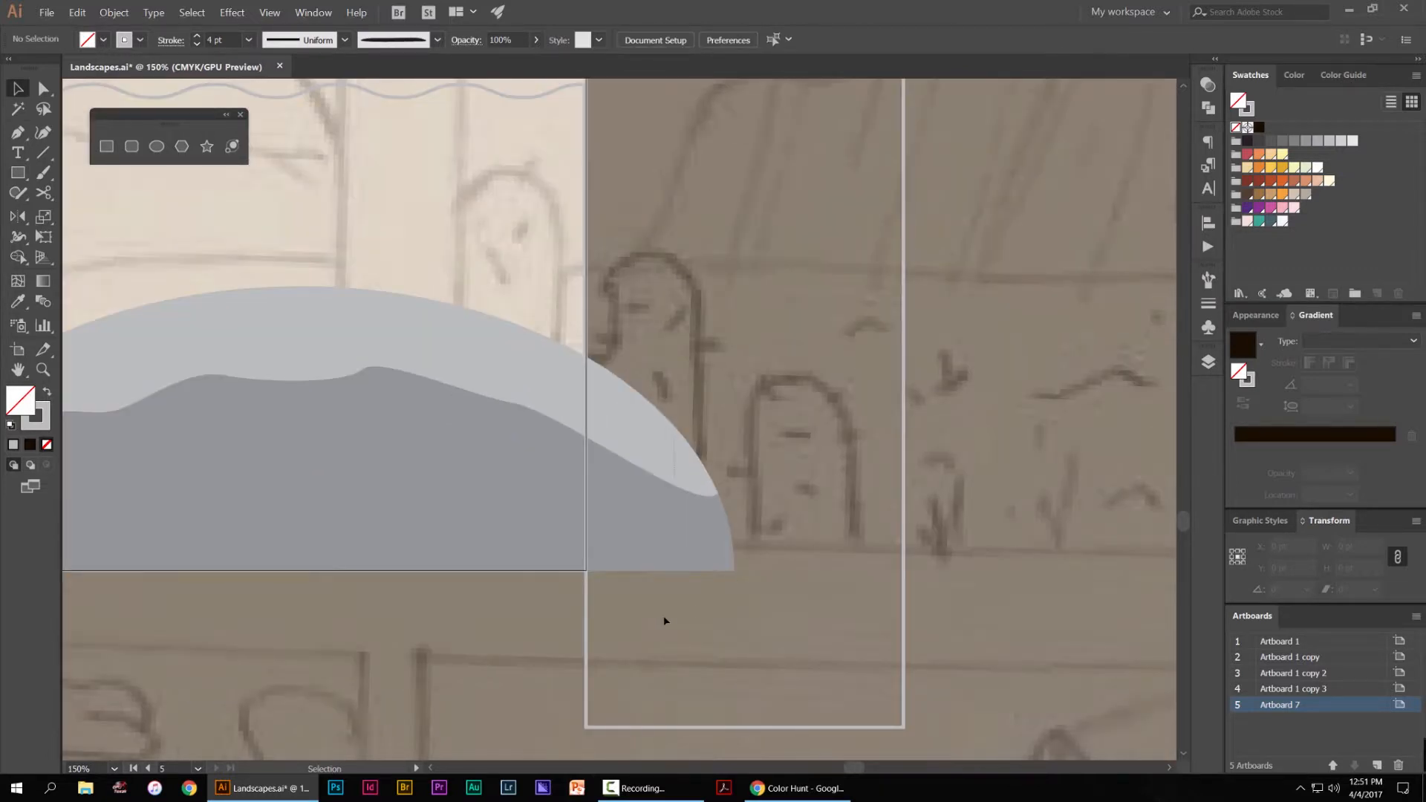
left_click_drag(665, 621, 739, 493)
key("shift+m")
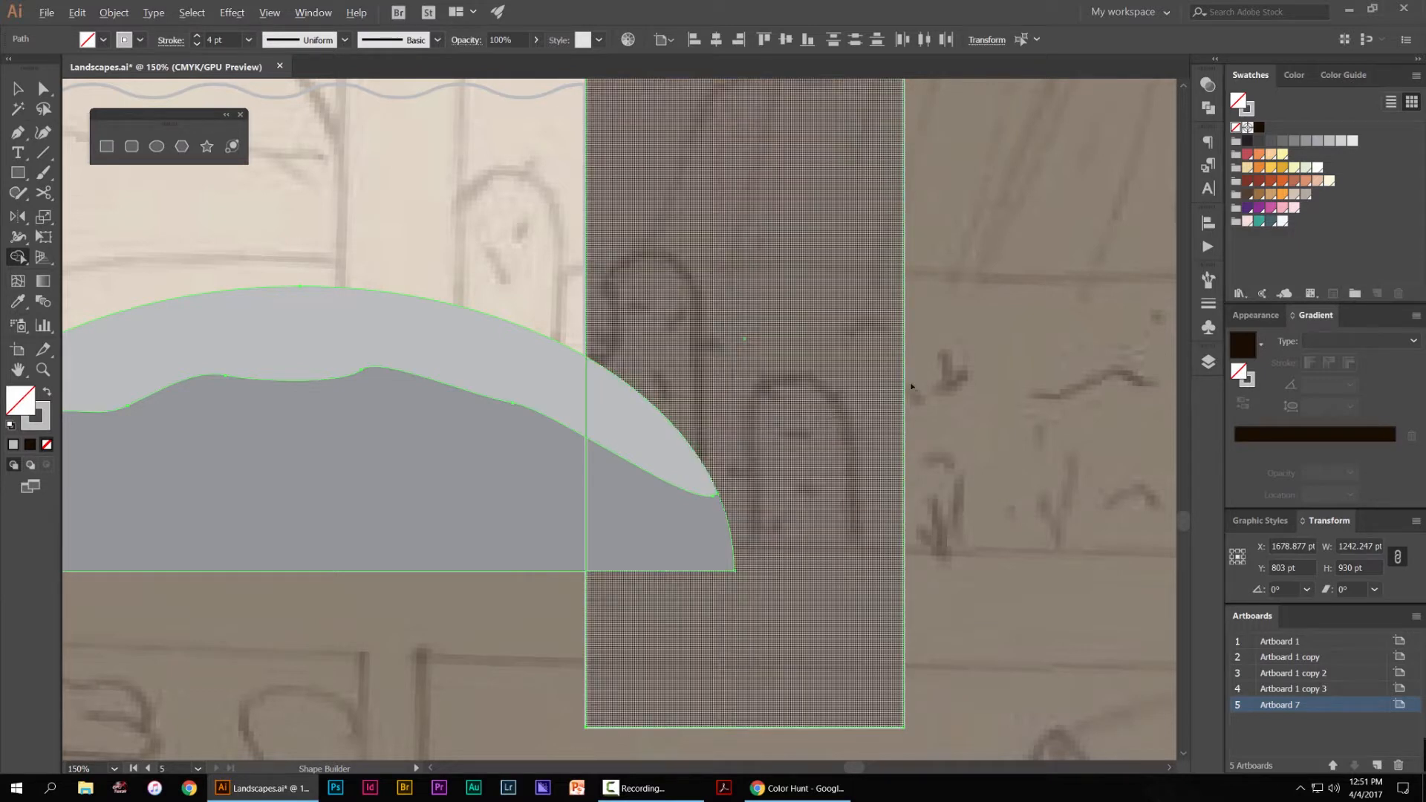
mouse_move(996, 313)
left_mouse_down()
mouse_move(662, 423)
mouse_move(633, 593)
left_mouse_up()
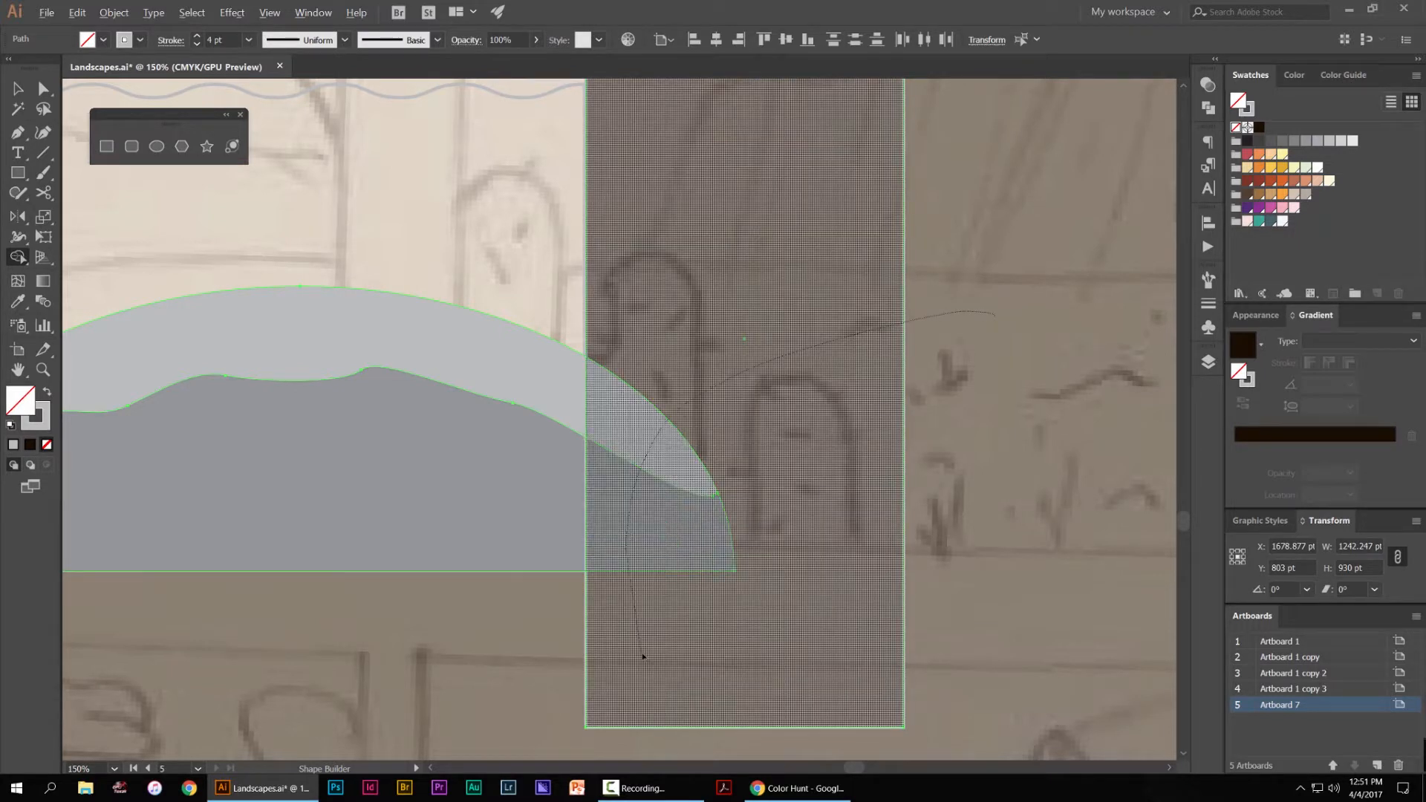
left_click_drag(643, 657, 646, 661)
key("v")
left_click(809, 425)
scroll(809, 425, "down", 3)
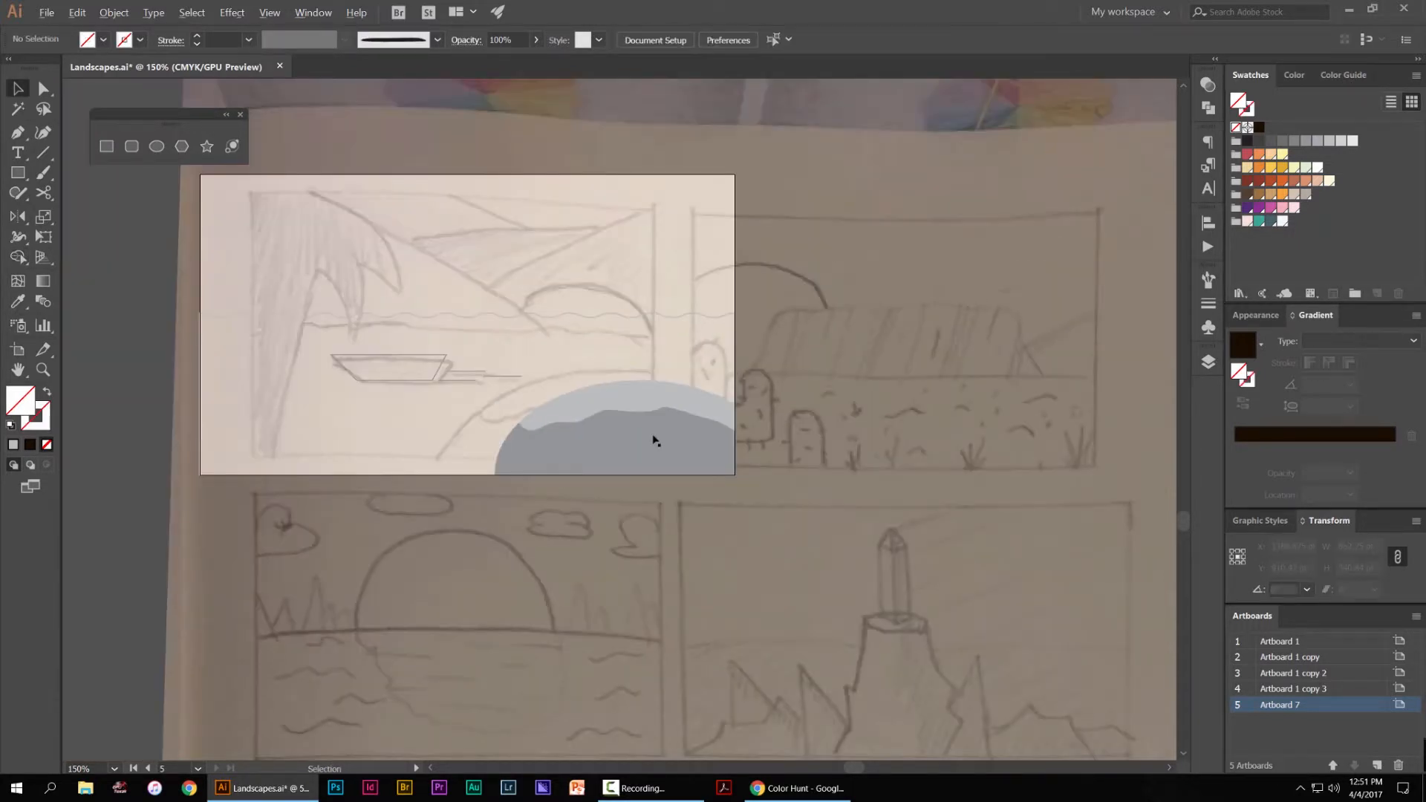
Enlarge both mound pieces together toward the upper left, keeping their lower-right corner at the artboard corner
scroll(654, 440, "down", 2)
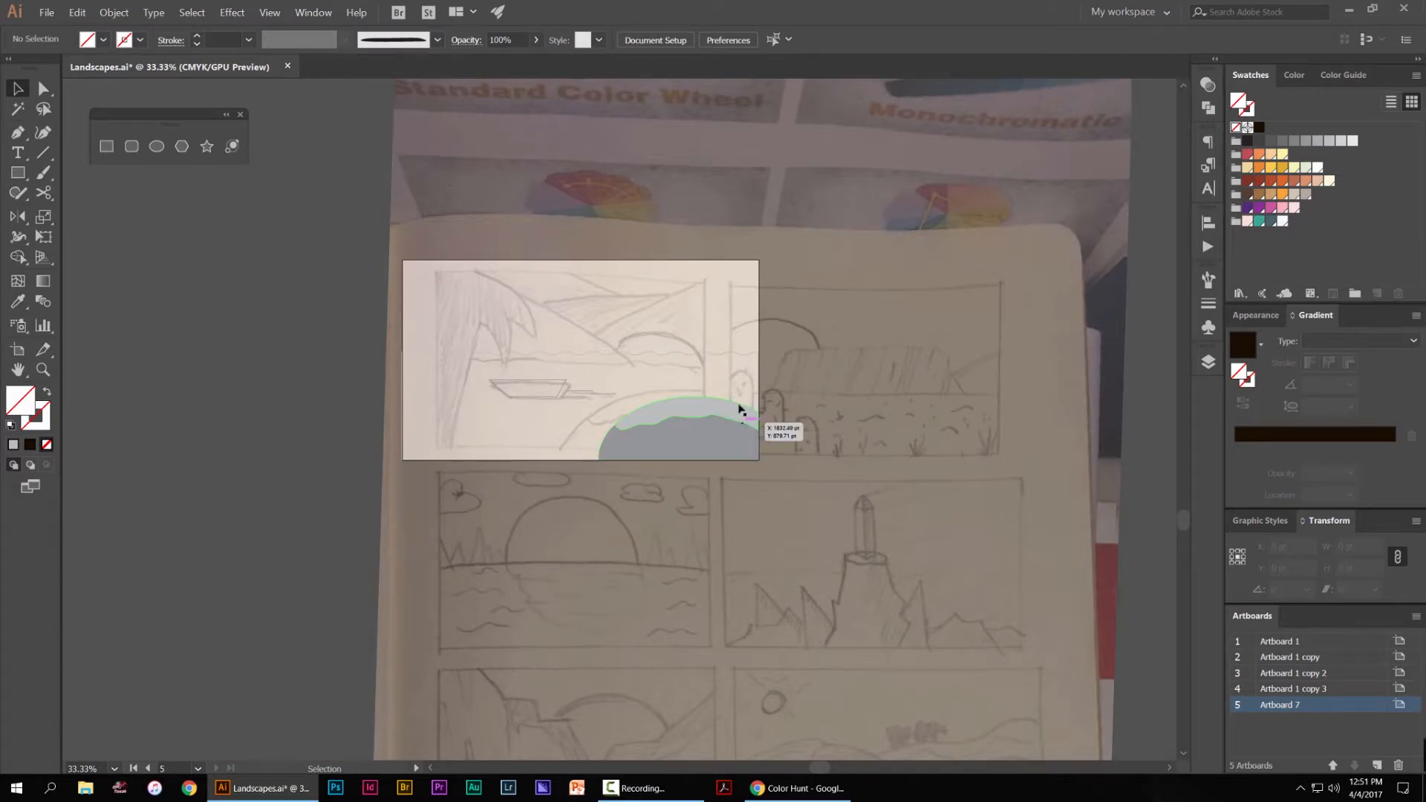
left_click(644, 418)
scroll(639, 420, "up", 3)
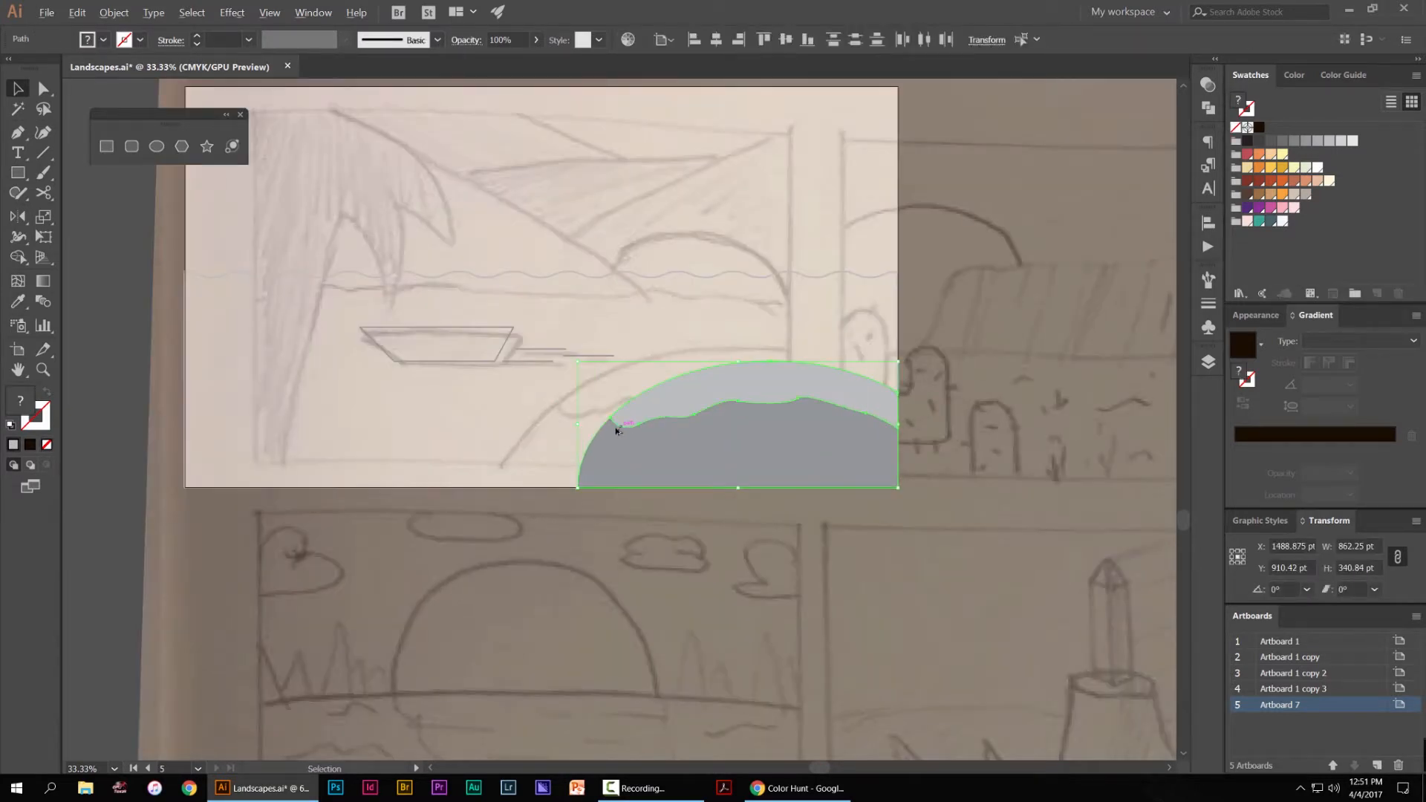
left_click_drag(559, 326, 496, 292)
left_click(639, 304)
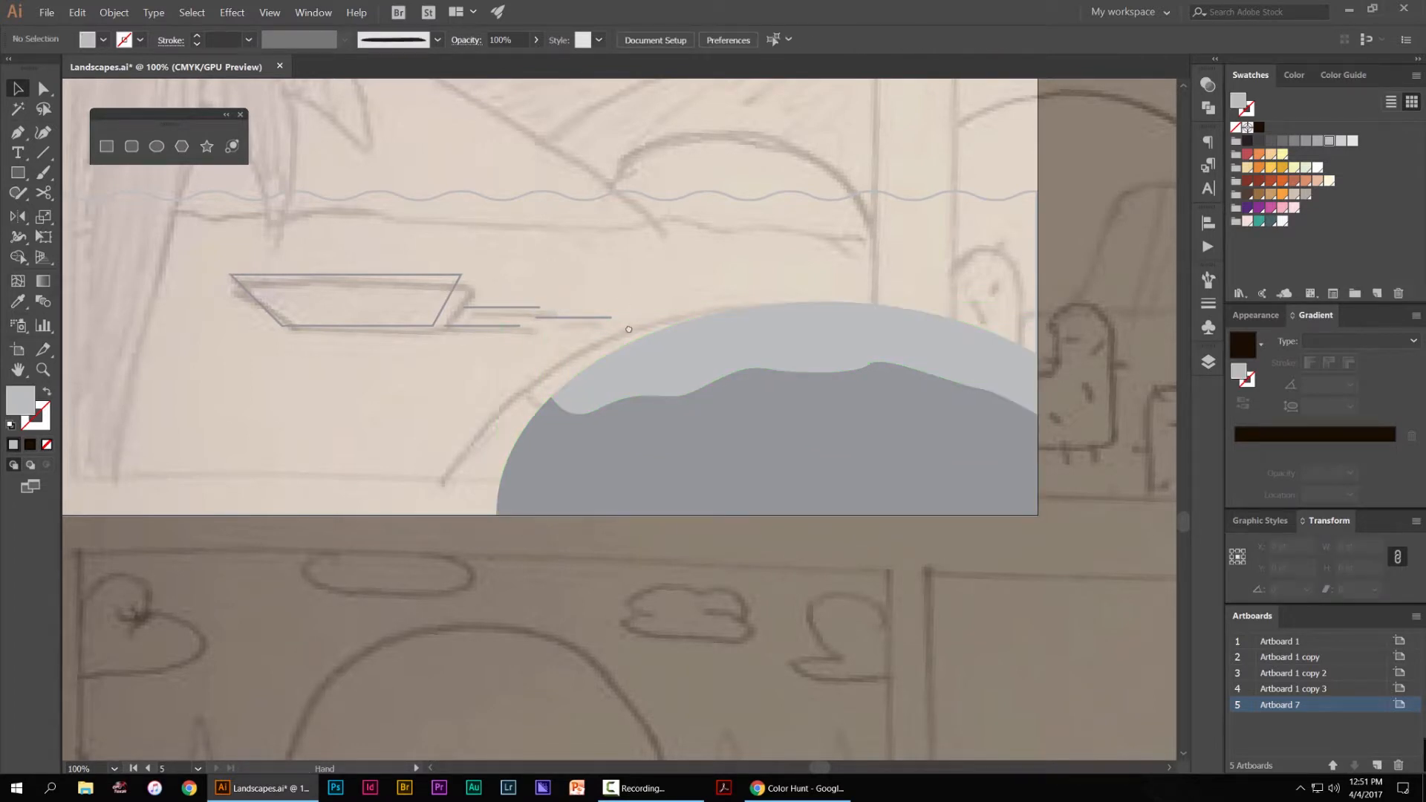
scroll(647, 384, "down", 2)
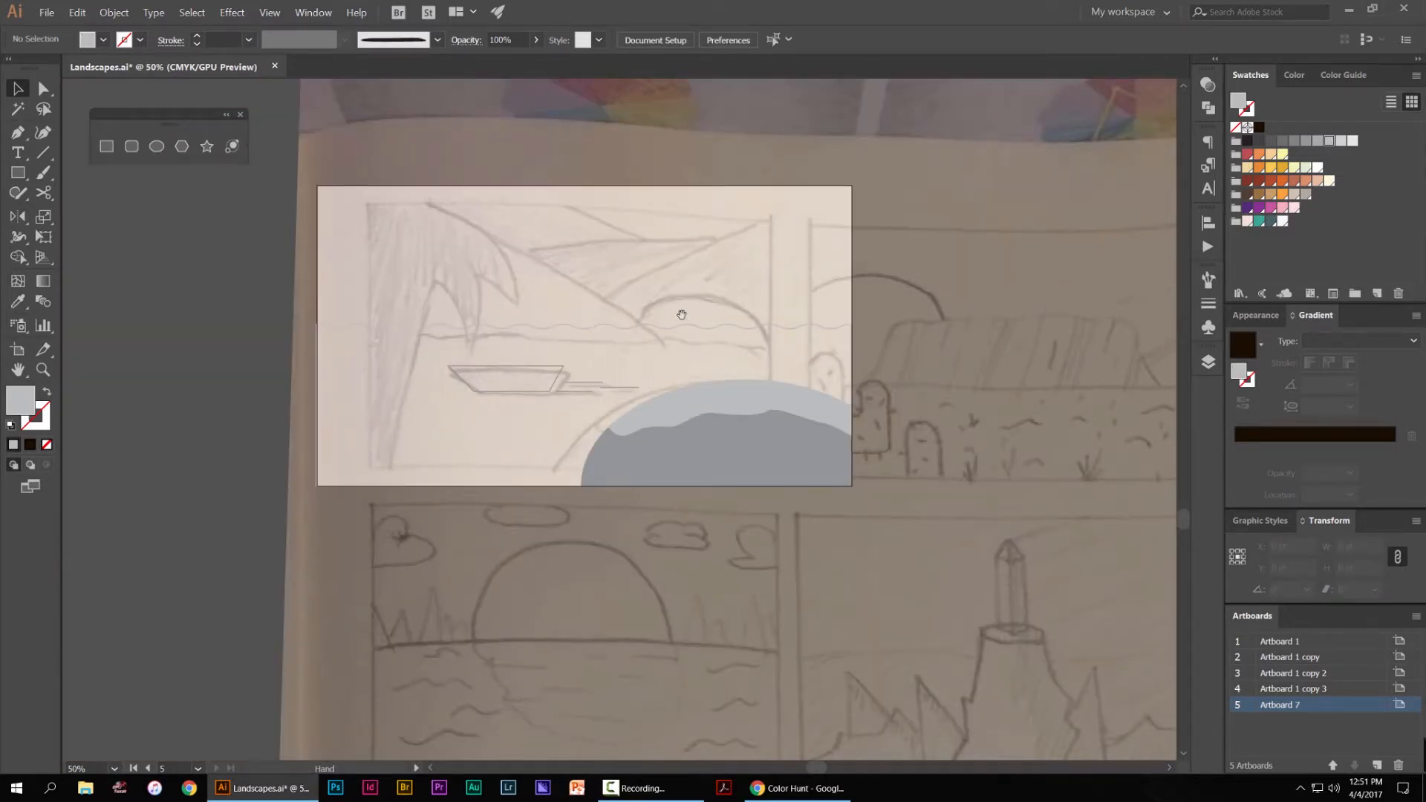
left_click_drag(677, 335, 684, 281)
scroll(678, 334, "up", 1)
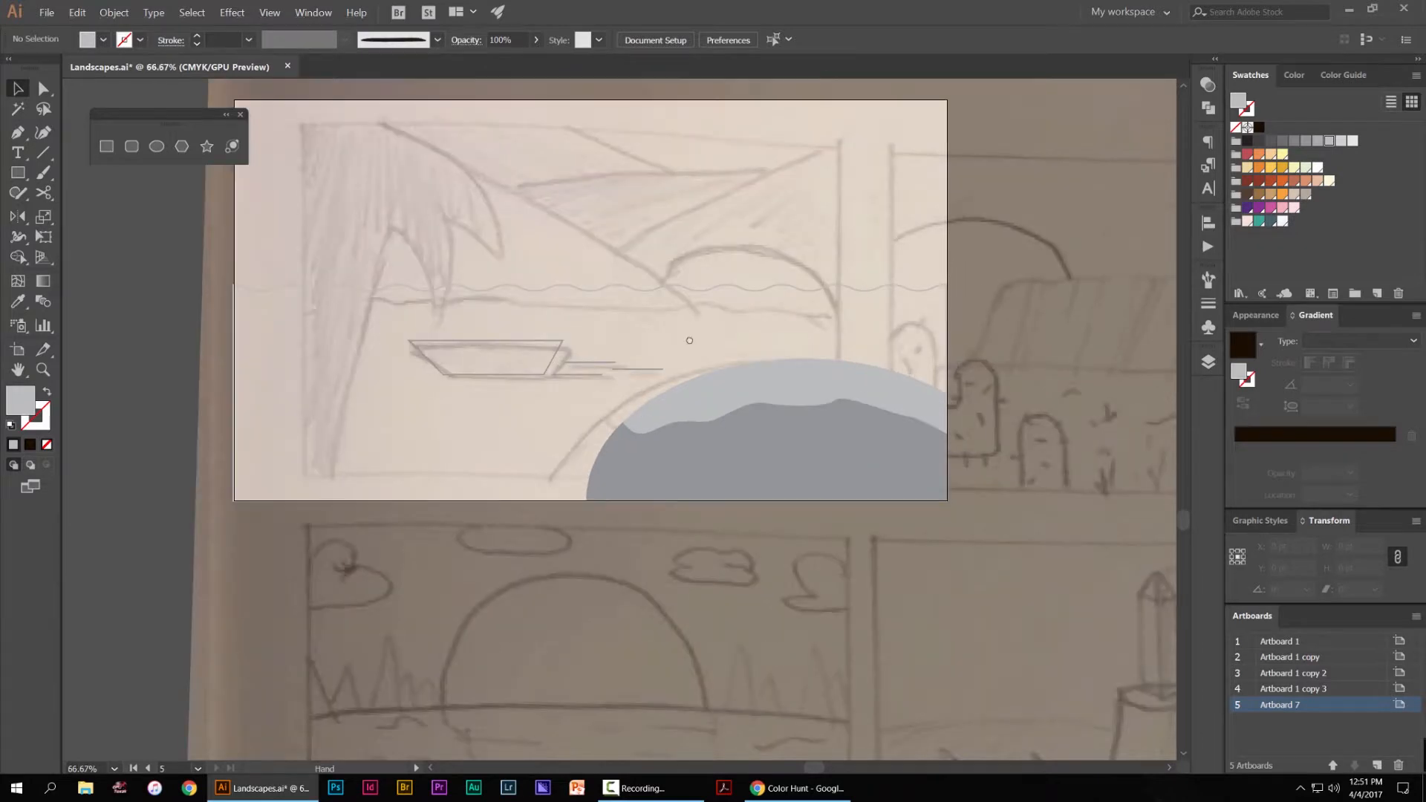
Swap the outline colour to the fill on both the boat and the water shape
left_click(492, 376)
key("shift+x")
left_click(616, 334)
left_click_drag(713, 258, 731, 270)
left_click_drag(731, 270, 677, 334)
key("shift+x")
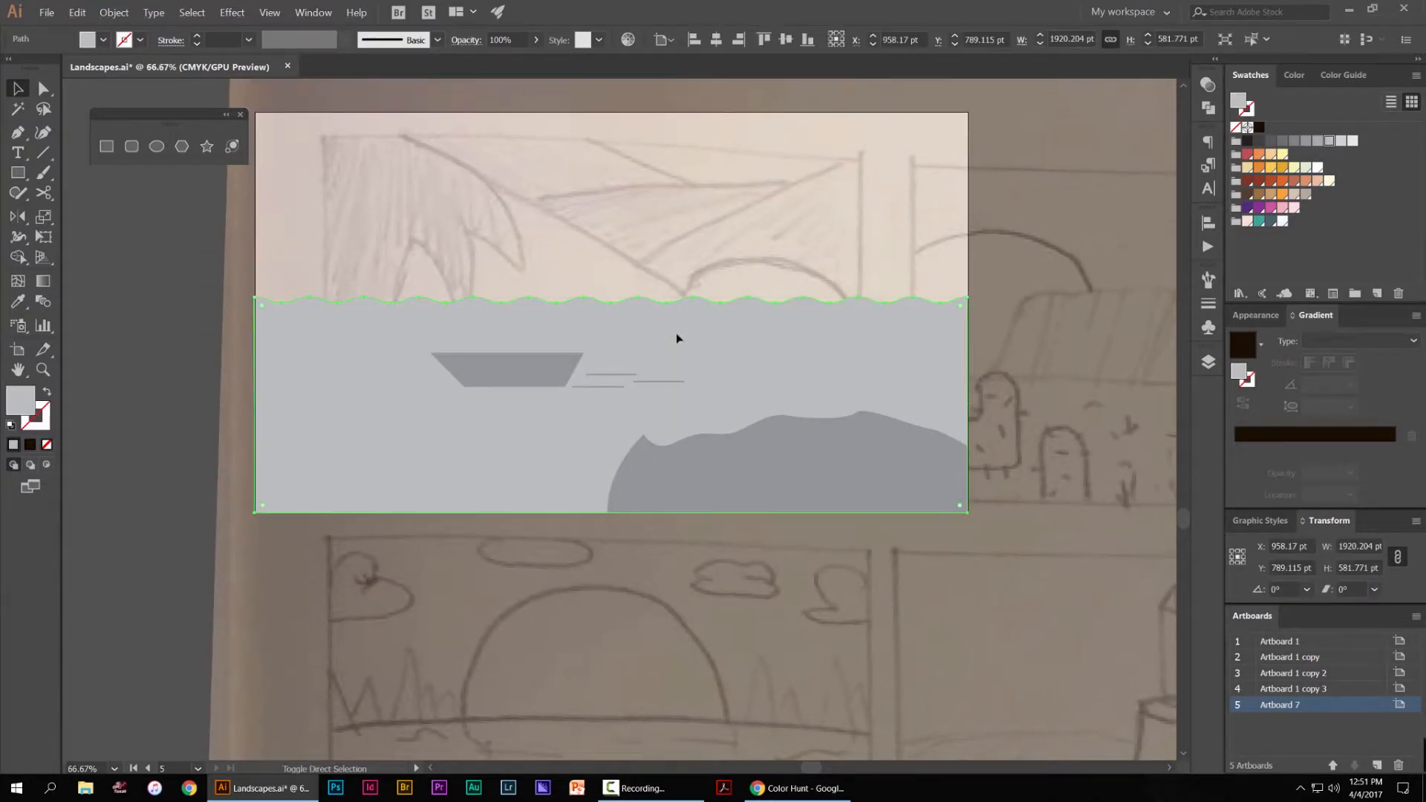
left_click(1006, 255)
scroll(1005, 255, "down", 2)
left_click_drag(873, 290, 871, 322)
key("ctrl+z")
left_click(994, 281)
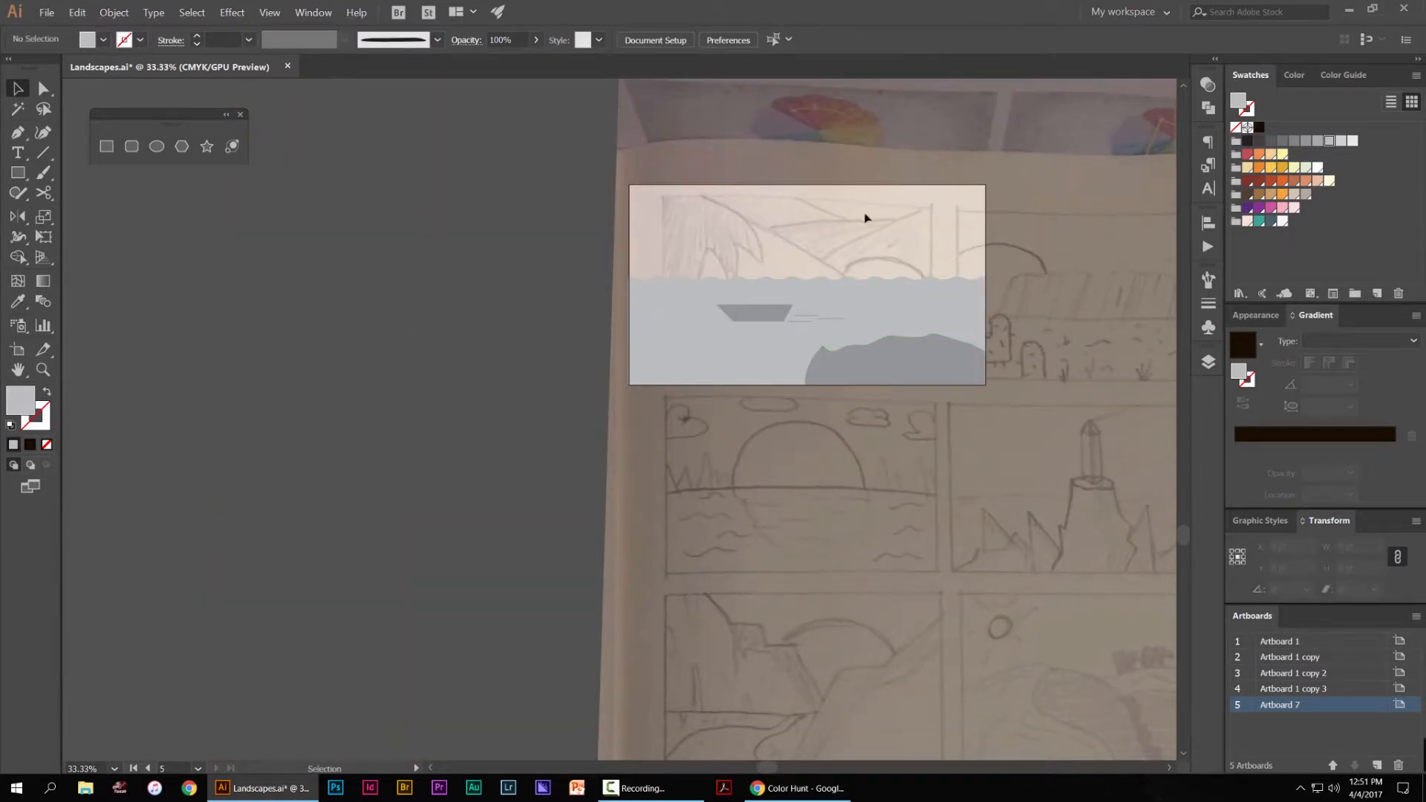
scroll(929, 246, "up", 1)
scroll(805, 261, "right", 2)
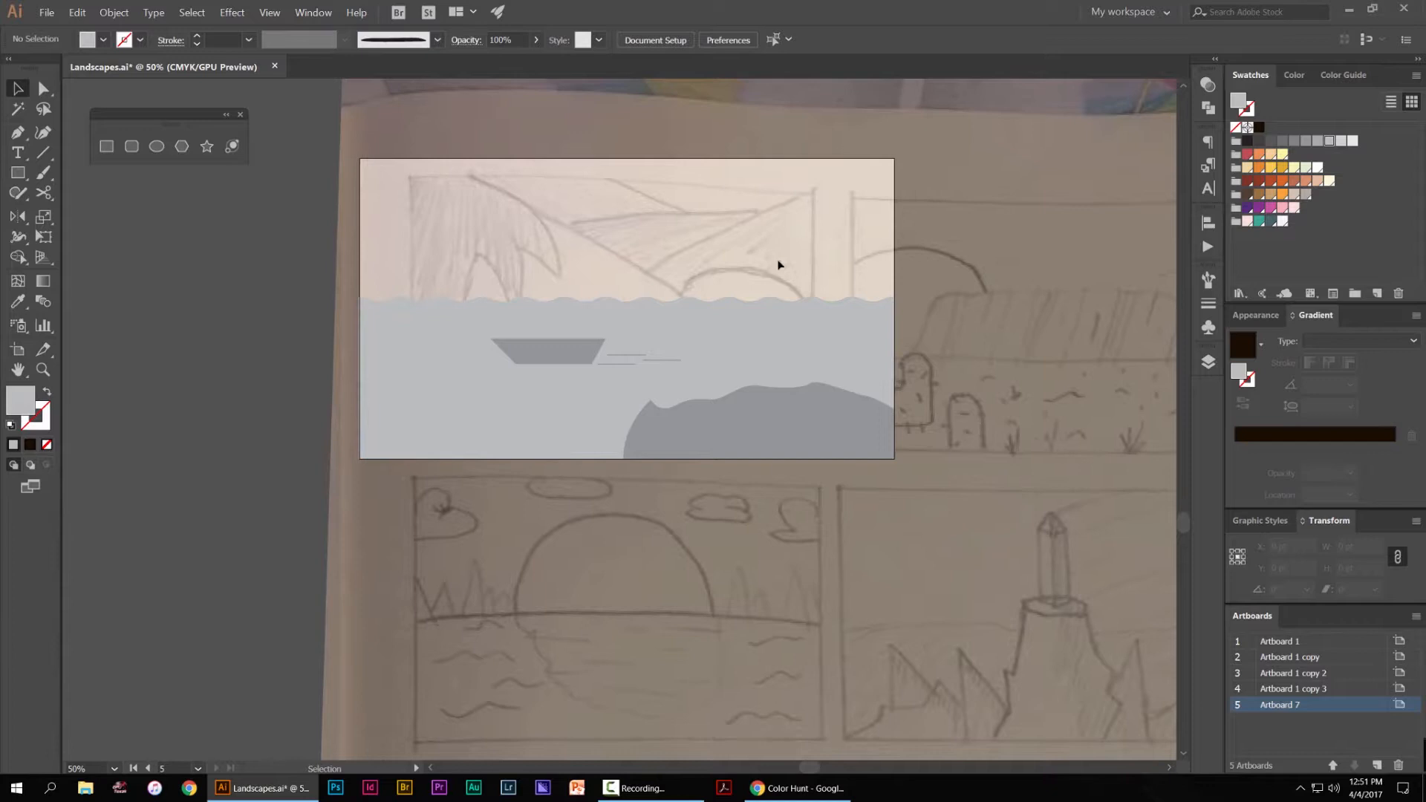
Draw an ellipse over the sketched dome on the horizon, then shrink it to about 231 by 184 pt in the sky
key("l")
scroll(736, 303, "up", 1)
left_click_drag(754, 301, 853, 358)
key("v")
left_click(986, 269)
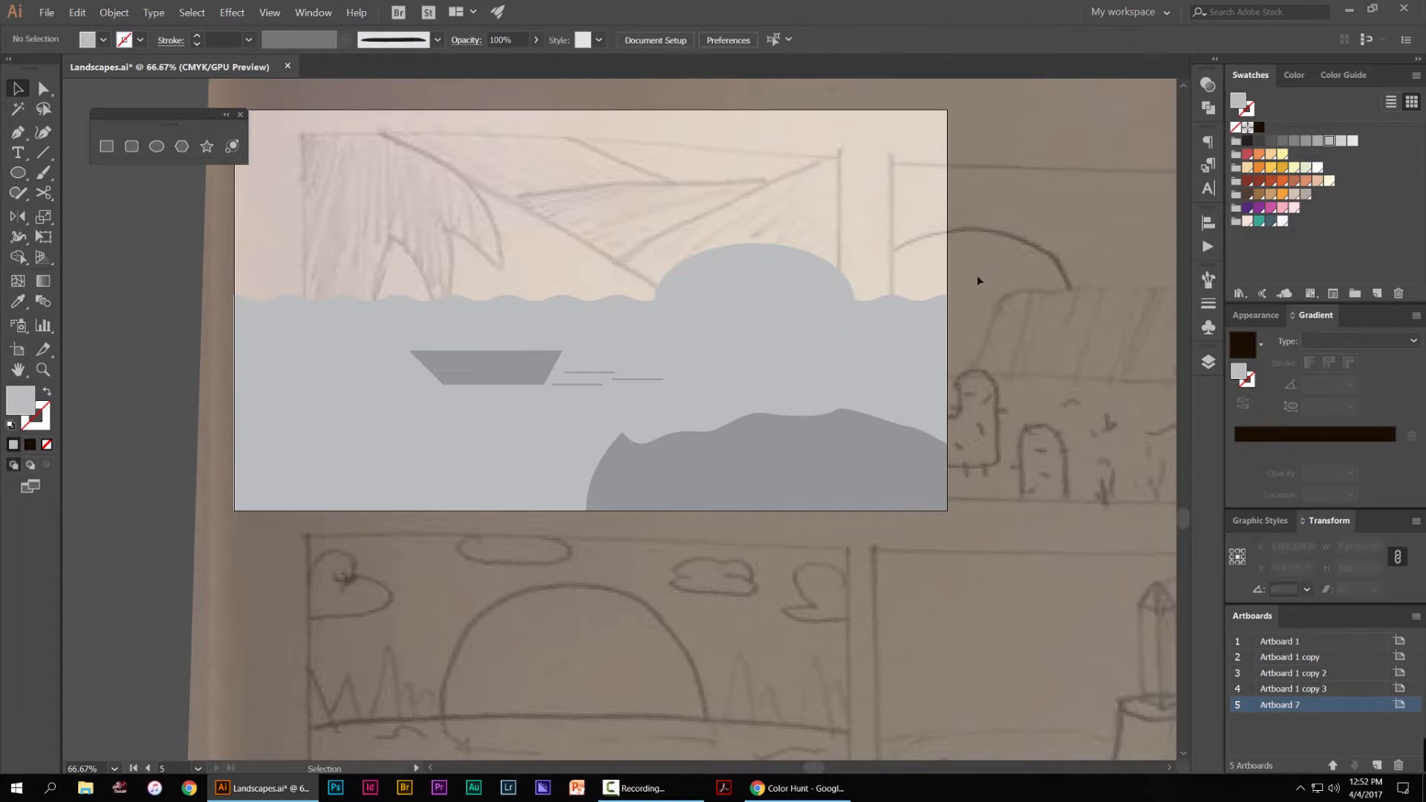
scroll(977, 274, "down", 2)
left_click_drag(897, 273, 834, 195)
scroll(818, 296, "up", 1)
left_click_drag(801, 224, 779, 231)
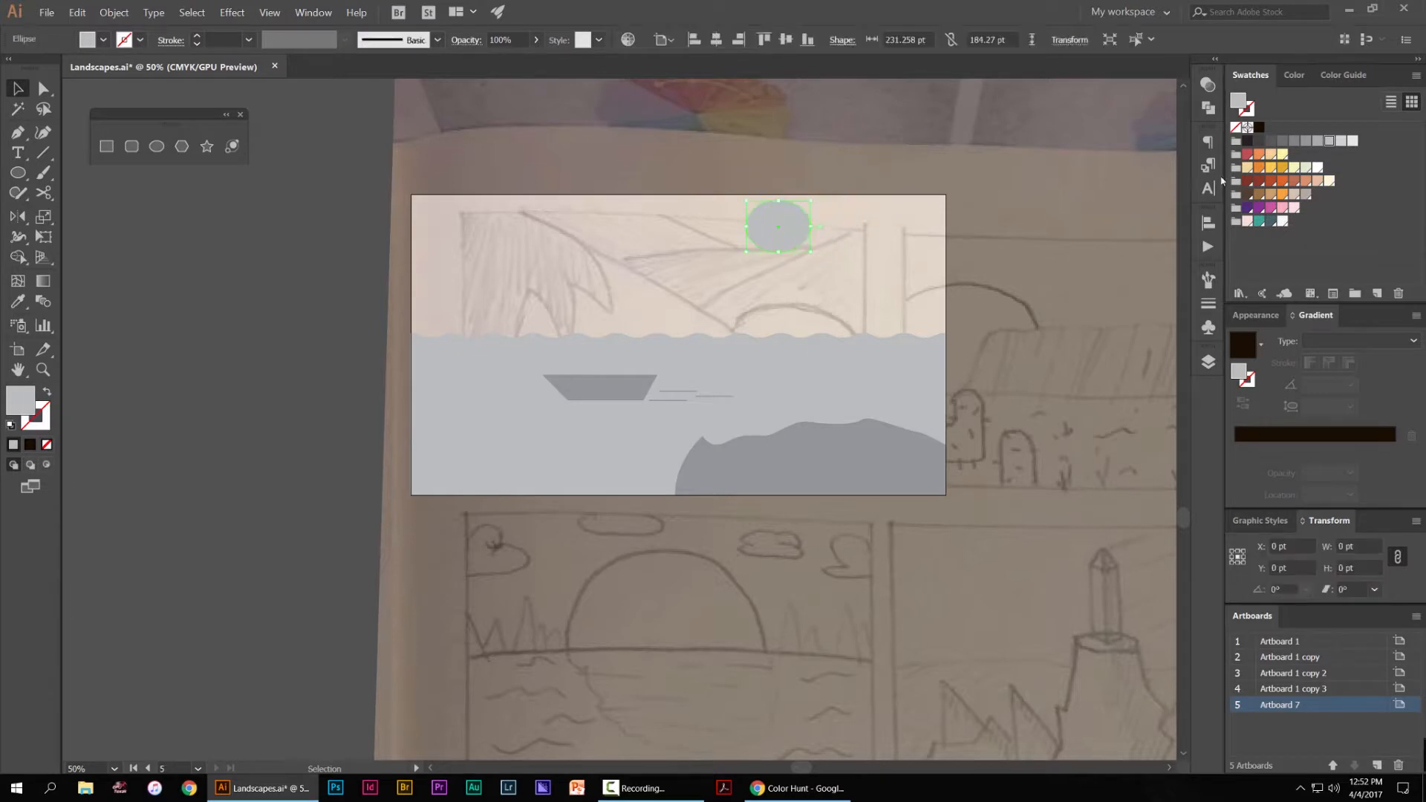
Fill the ellipse in the sky with dark grey
left_click(1283, 140)
left_click(1271, 140)
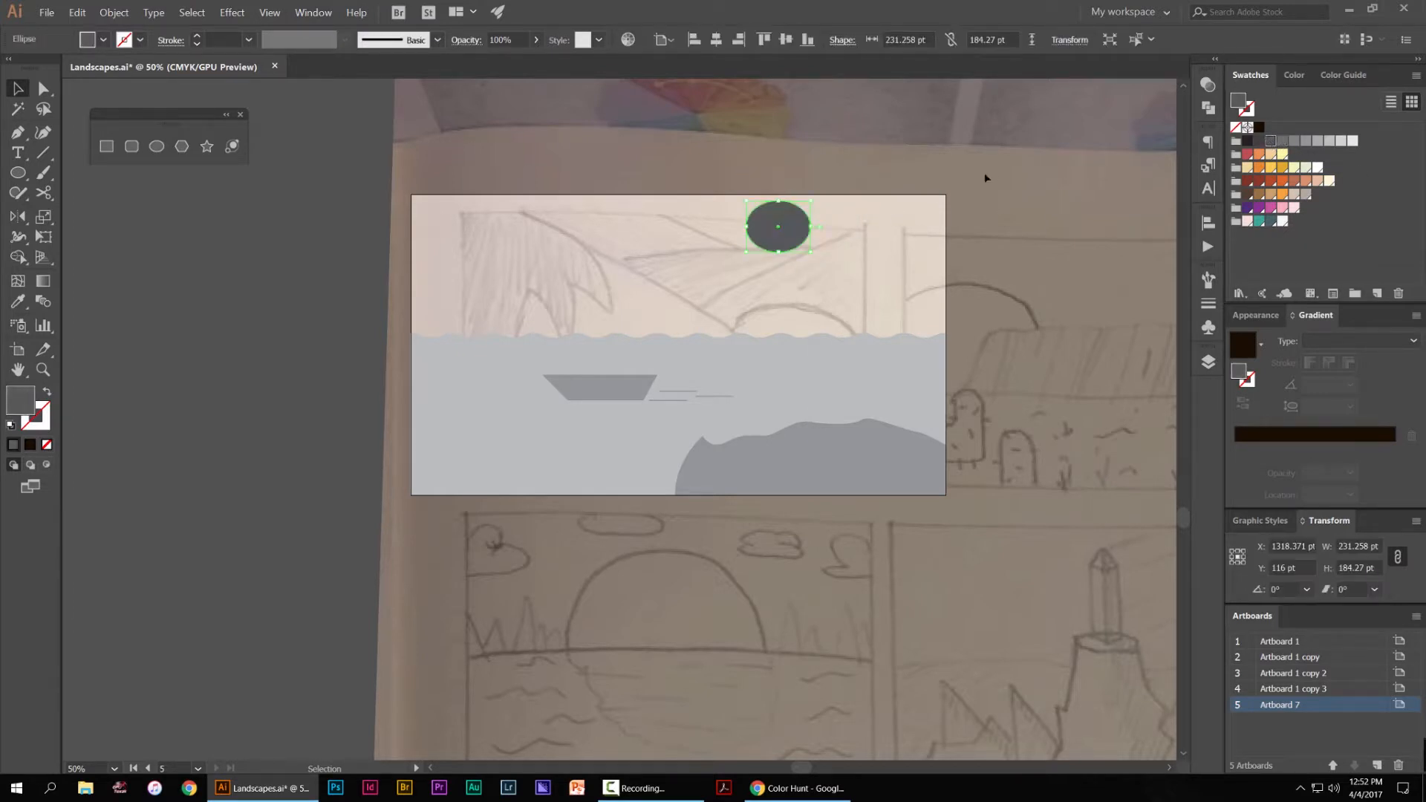
left_click(908, 219)
left_click(804, 240)
left_click_drag(814, 228, 808, 229)
scroll(780, 227, "up", 3)
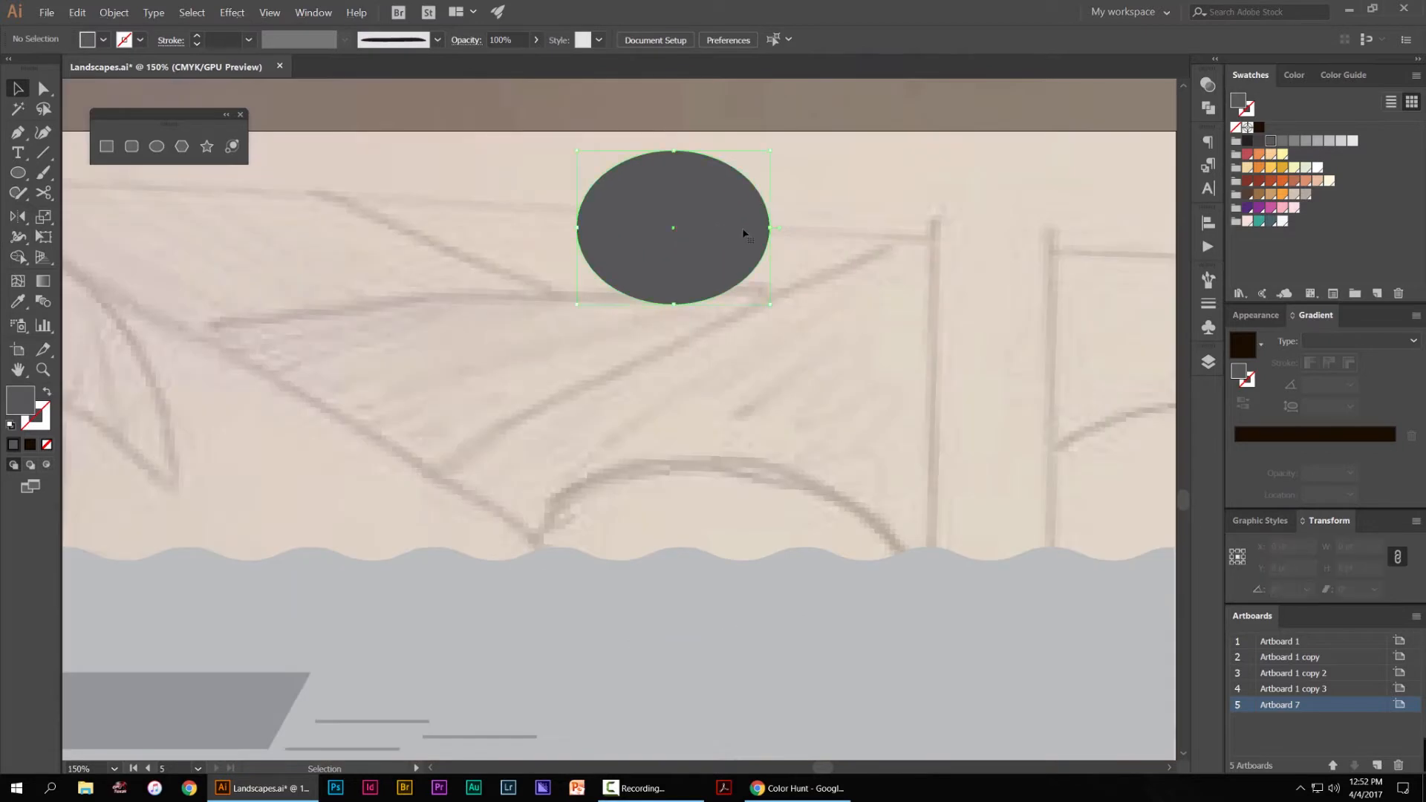
Draw a small dark grey circle in the sky to the right of the ellipse
left_click_drag(644, 241, 461, 253)
key("l")
mouse_move(817, 282)
left_mouse_down()
mouse_move(932, 328)
mouse_move(768, 246)
left_mouse_up()
left_click_drag(724, 362, 760, 391)
left_click_drag(855, 420, 876, 461)
key("v")
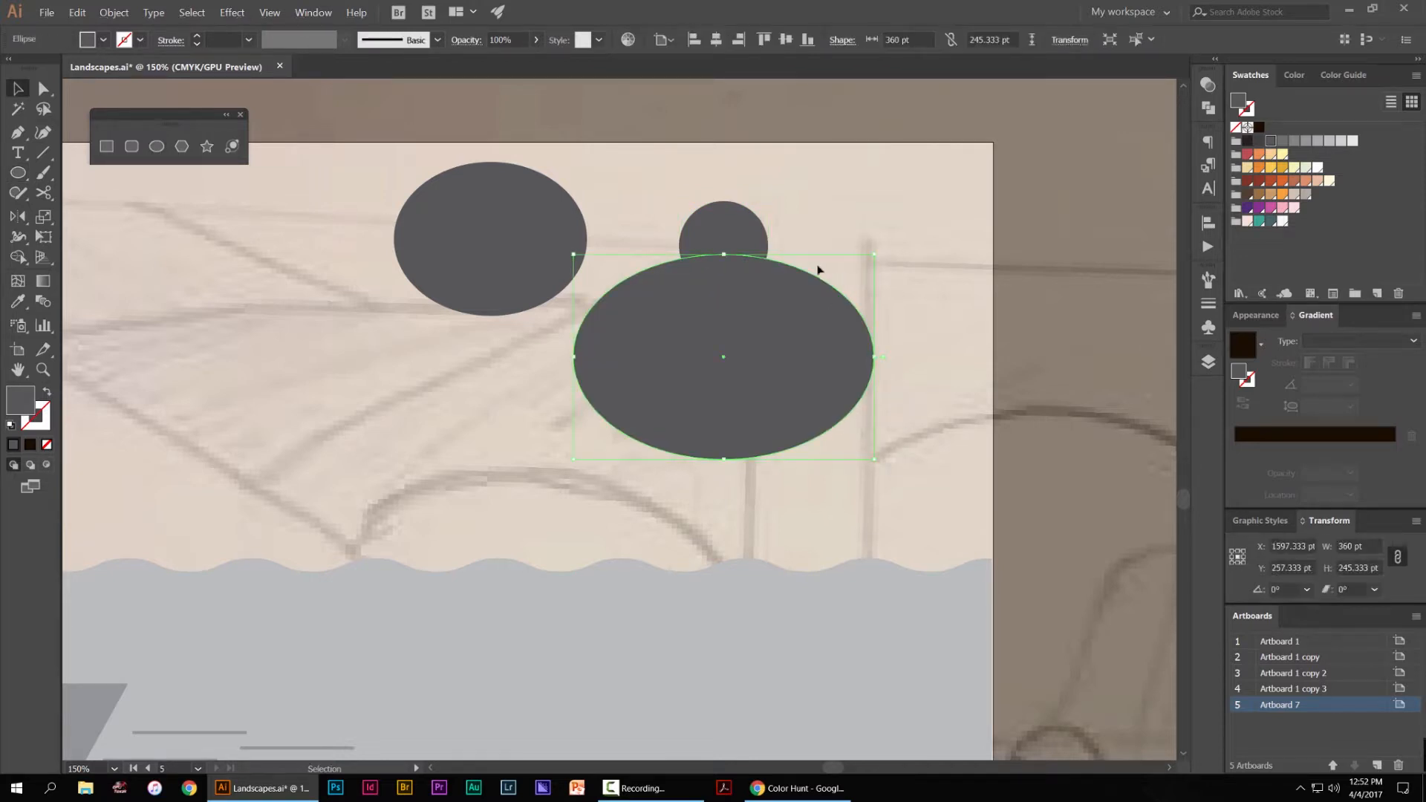
key("Delete")
Enlarge the circle to about 159 pt across and centre it level with the ellipse
left_click_drag(722, 238, 744, 160)
left_click_drag(702, 219, 722, 230)
key("ctrl+shift+a")
key("ctrl+plus")
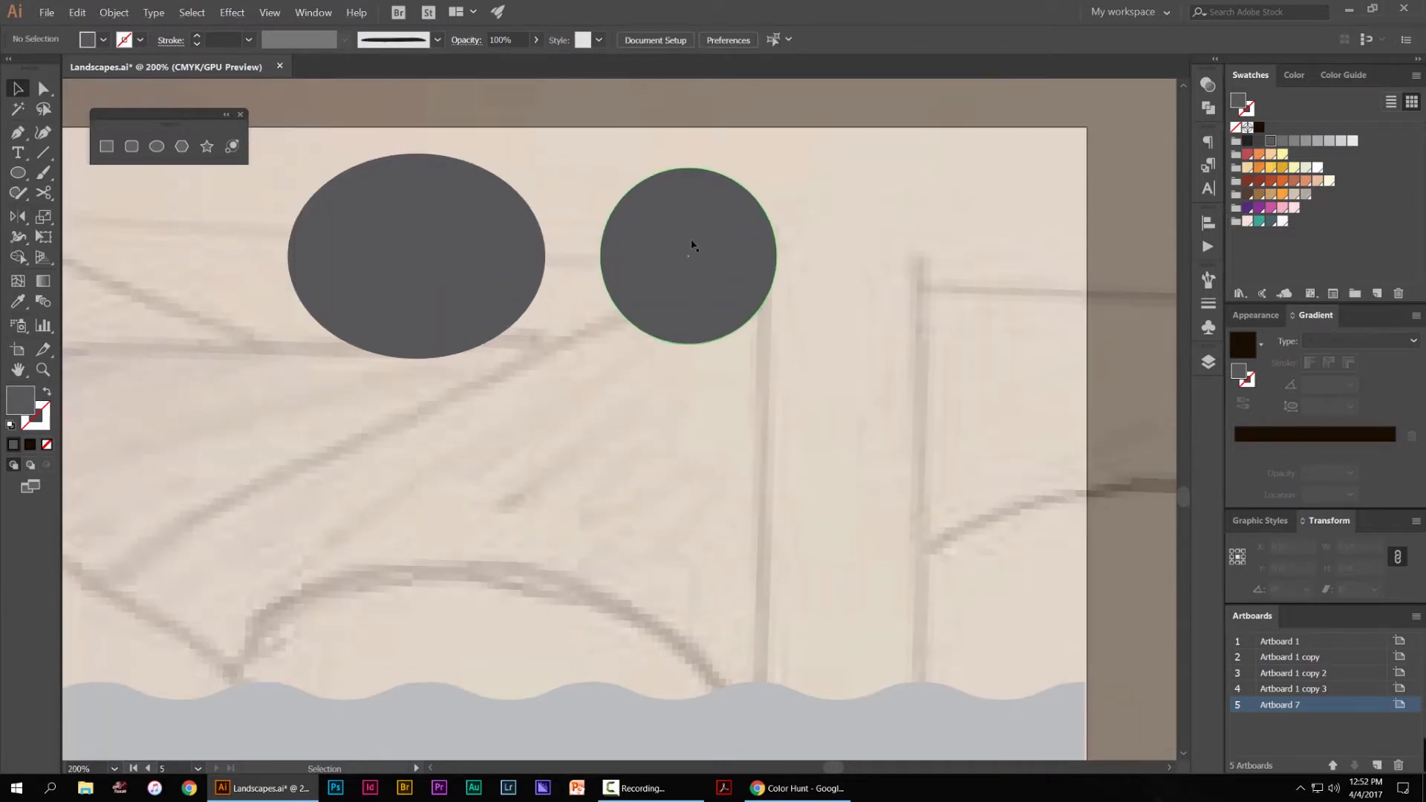
left_click(694, 247)
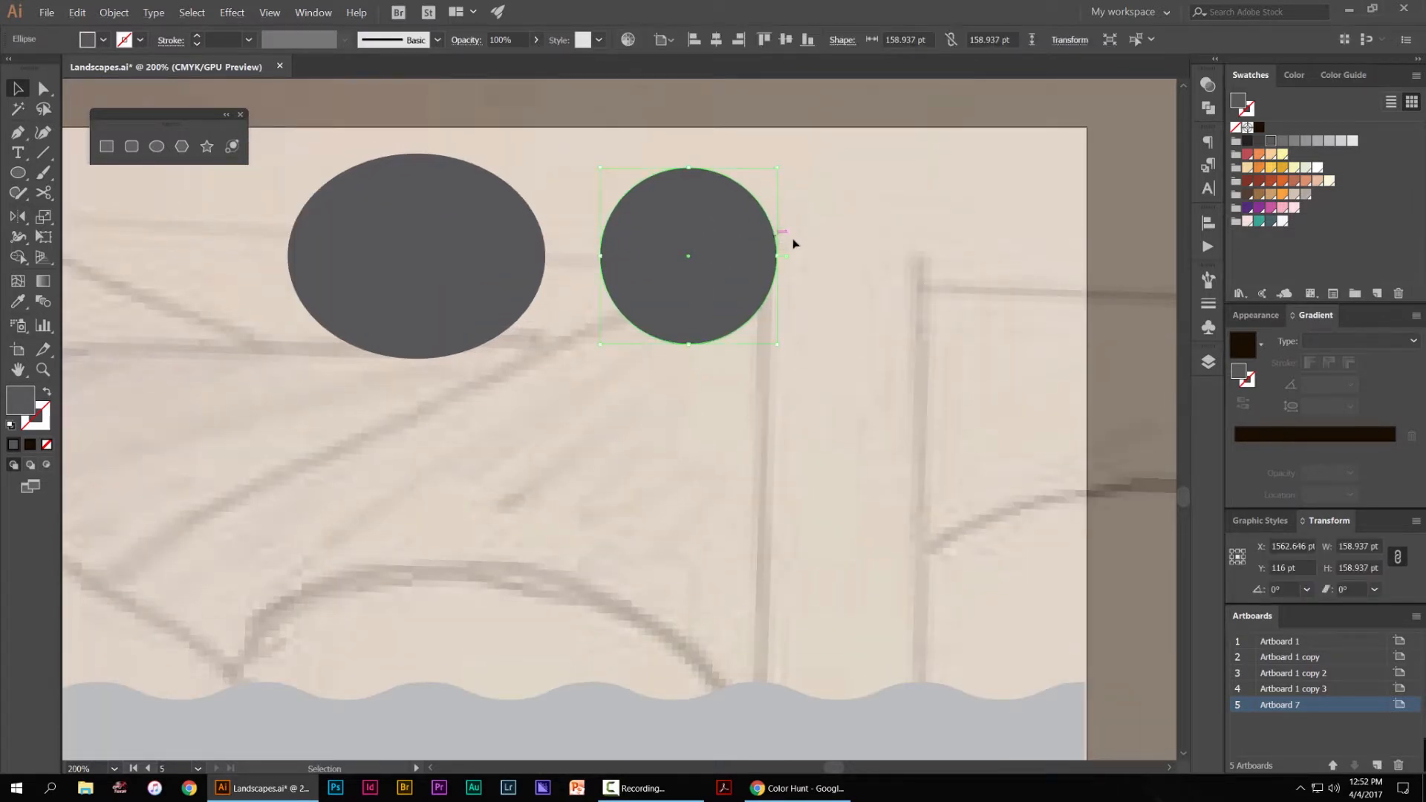
Delete the ellipse and move the circle left so it sits above the sketched hills
left_click(533, 243)
key("Delete")
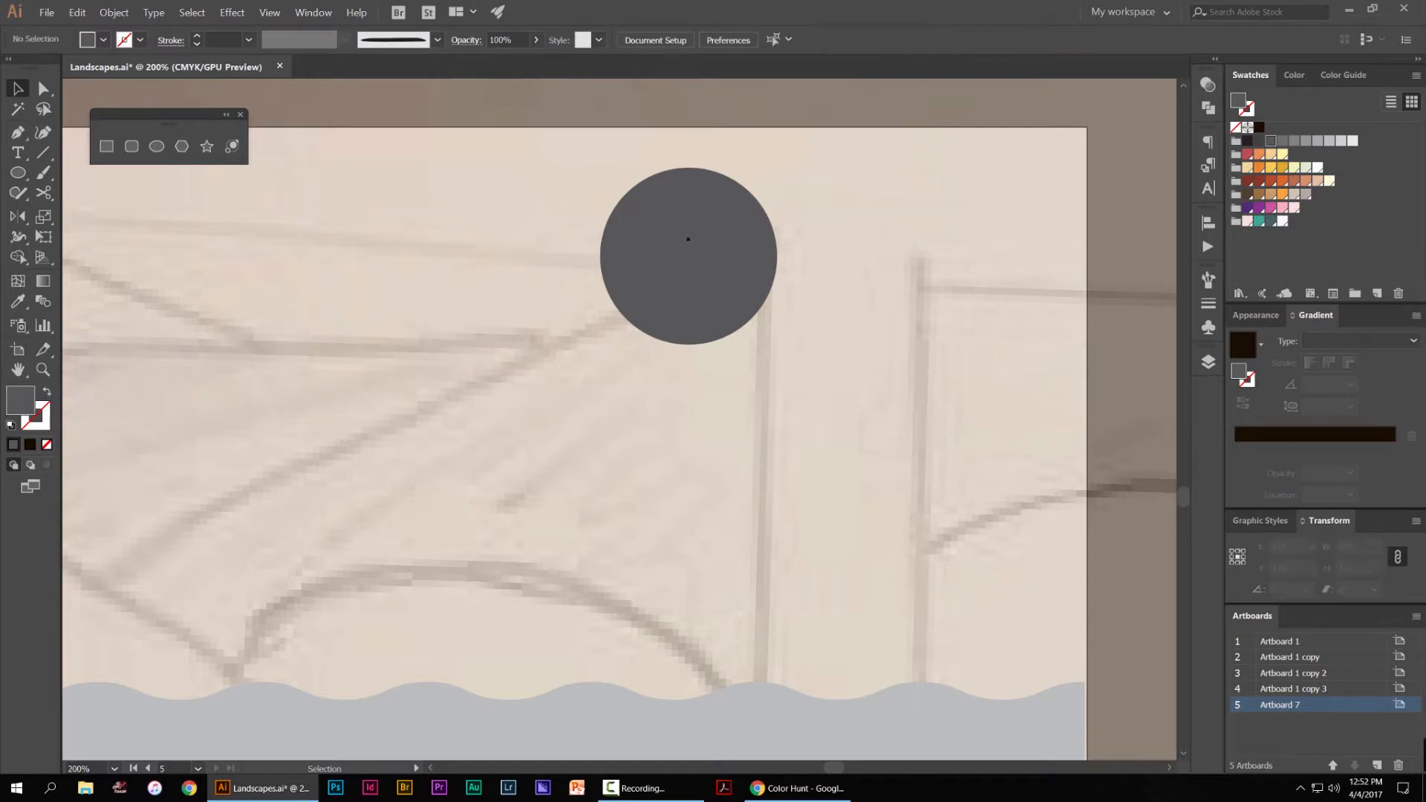
left_click_drag(718, 221, 535, 222)
key("ctrl+minus")
key("ctrl+minus")
key("ctrl+minus")
left_click_drag(594, 273, 517, 283)
left_click(645, 282)
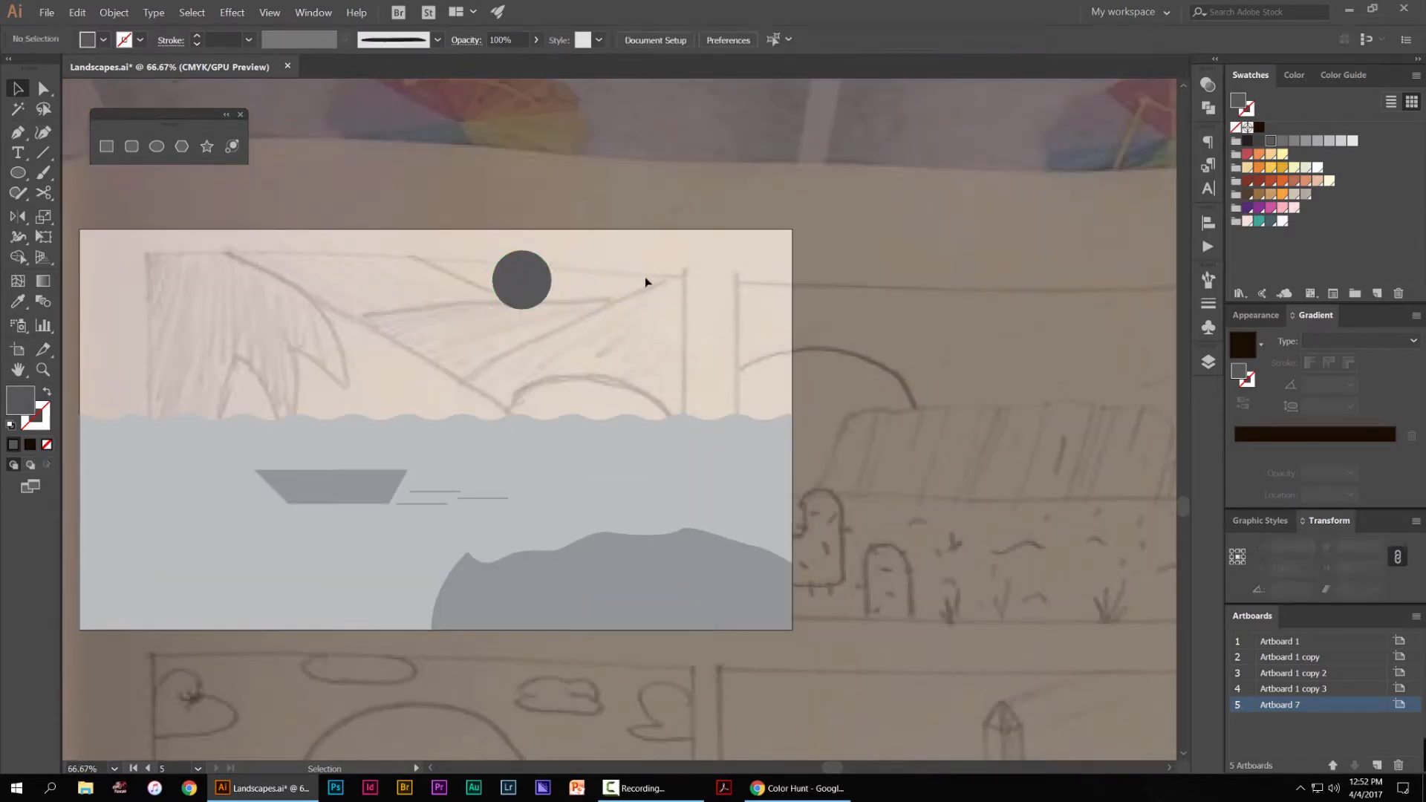
Draw a dark grey triangular hill about 1205 × 540 pt, sloping from the artboard's upper-right corner down to the water
key("p")
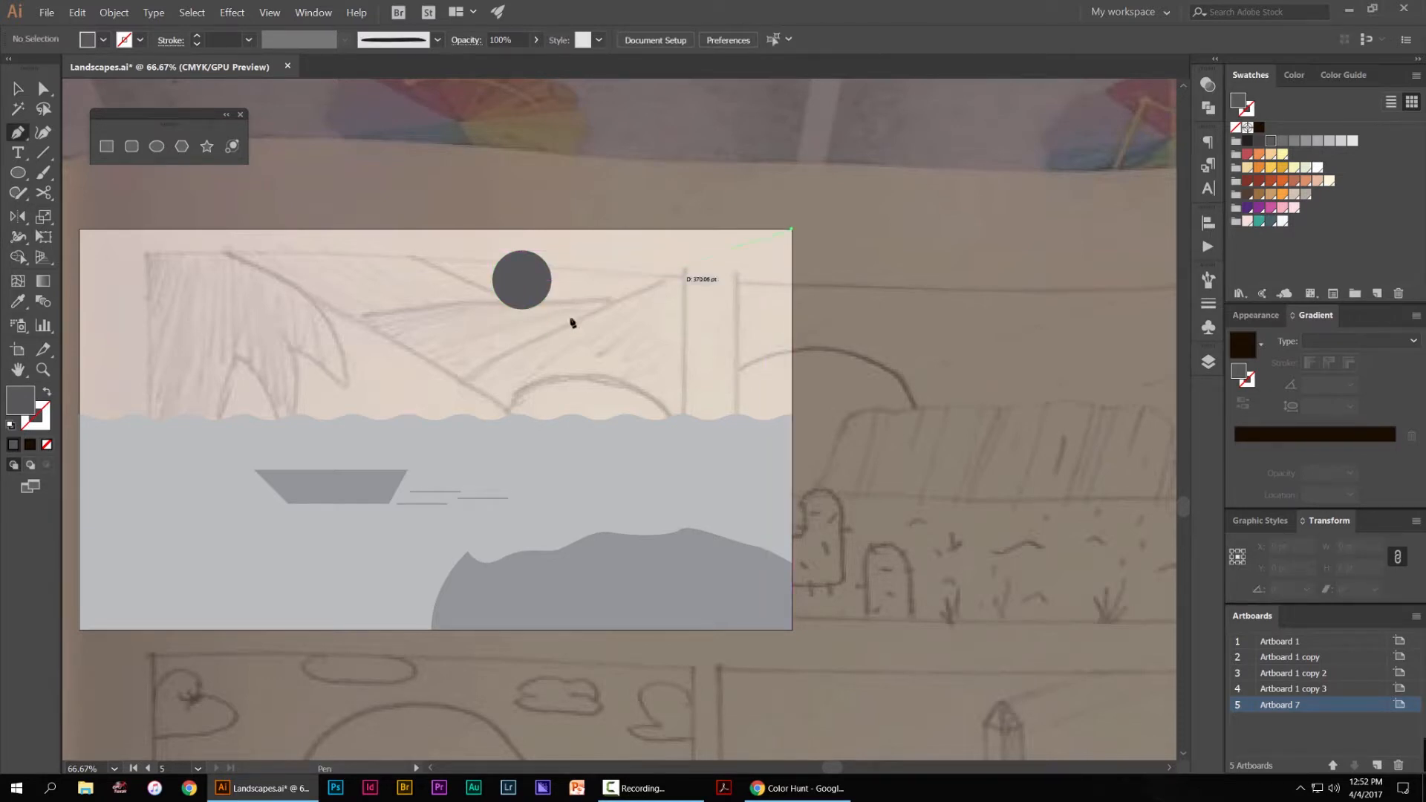
left_click(792, 430)
left_click(791, 228)
key("v")
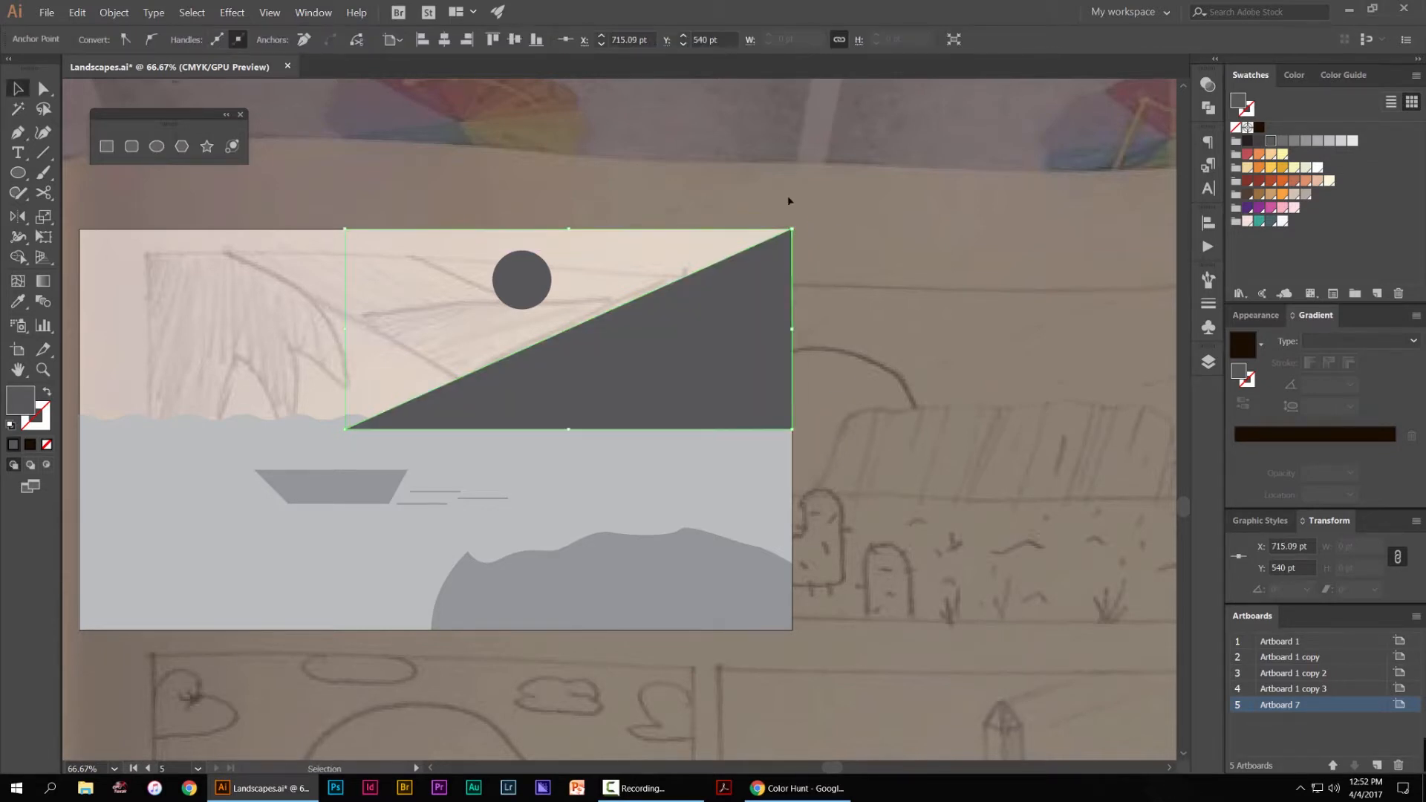
left_click(789, 200)
Draw an opposing triangular hill about 1345 × 560 pt, sloping from the artboard's upper-left corner down into the water
key("p")
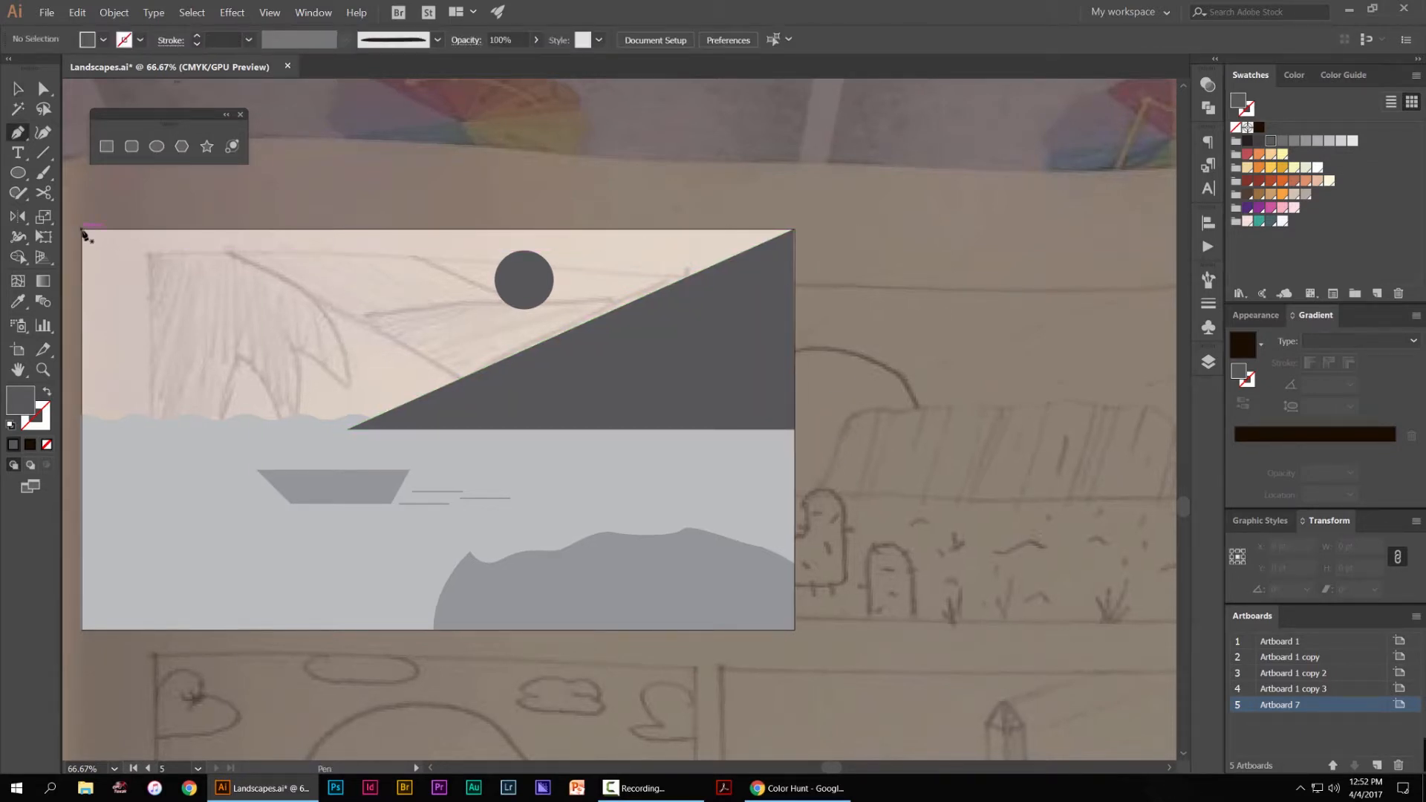
left_click(517, 406)
left_click_drag(199, 470, 403, 446)
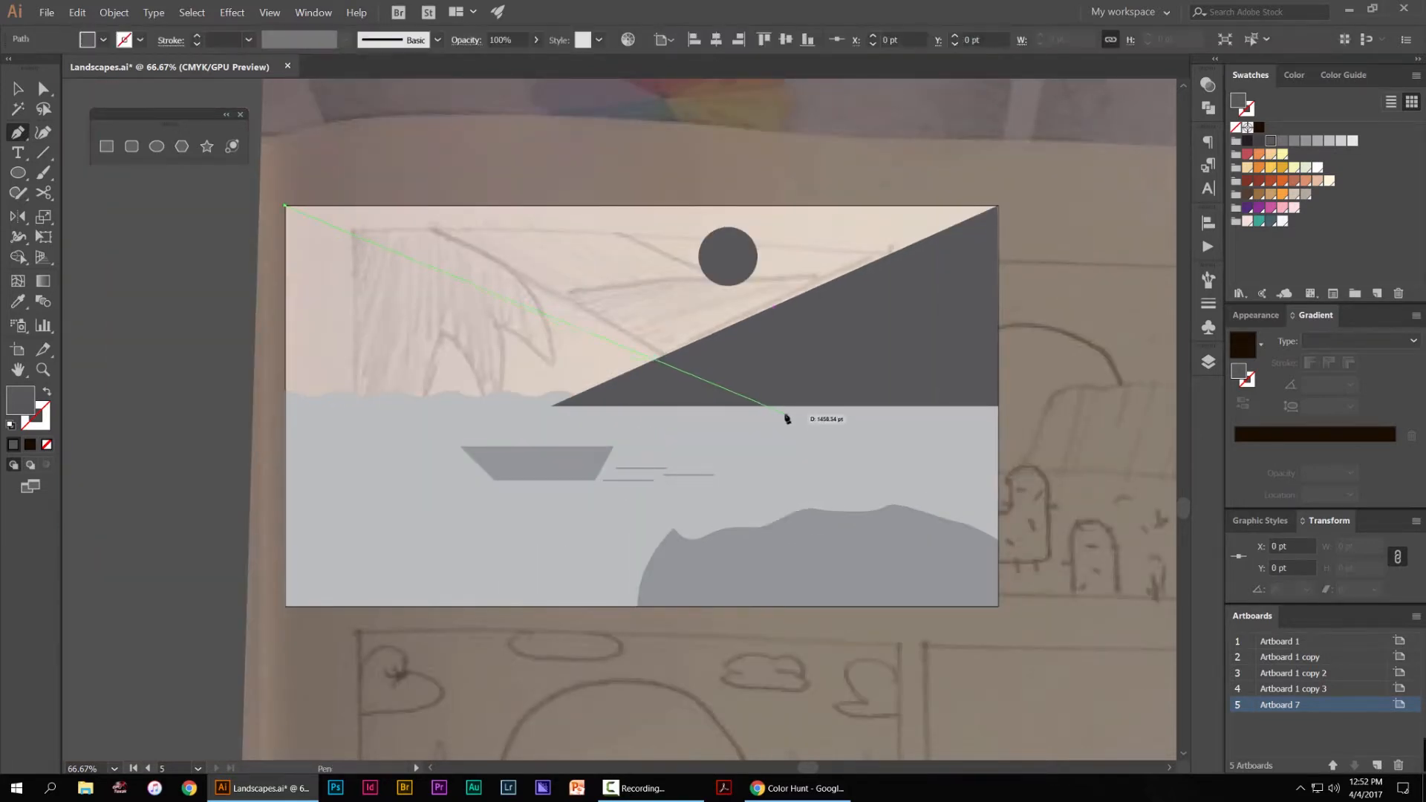
left_click(286, 413)
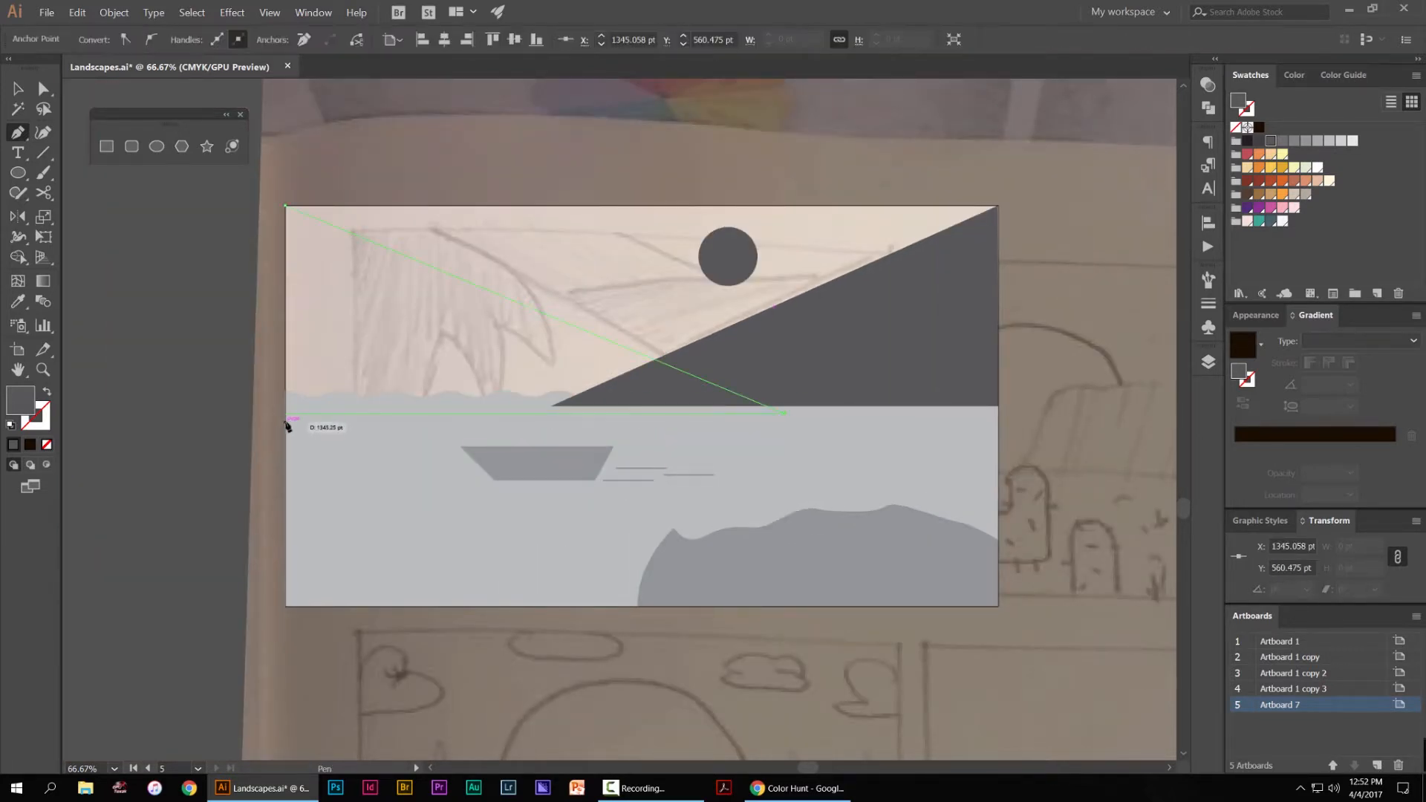
left_click(286, 209)
Send both triangular hills backward so they sit behind the wavy water shape
key("ctrl+[")
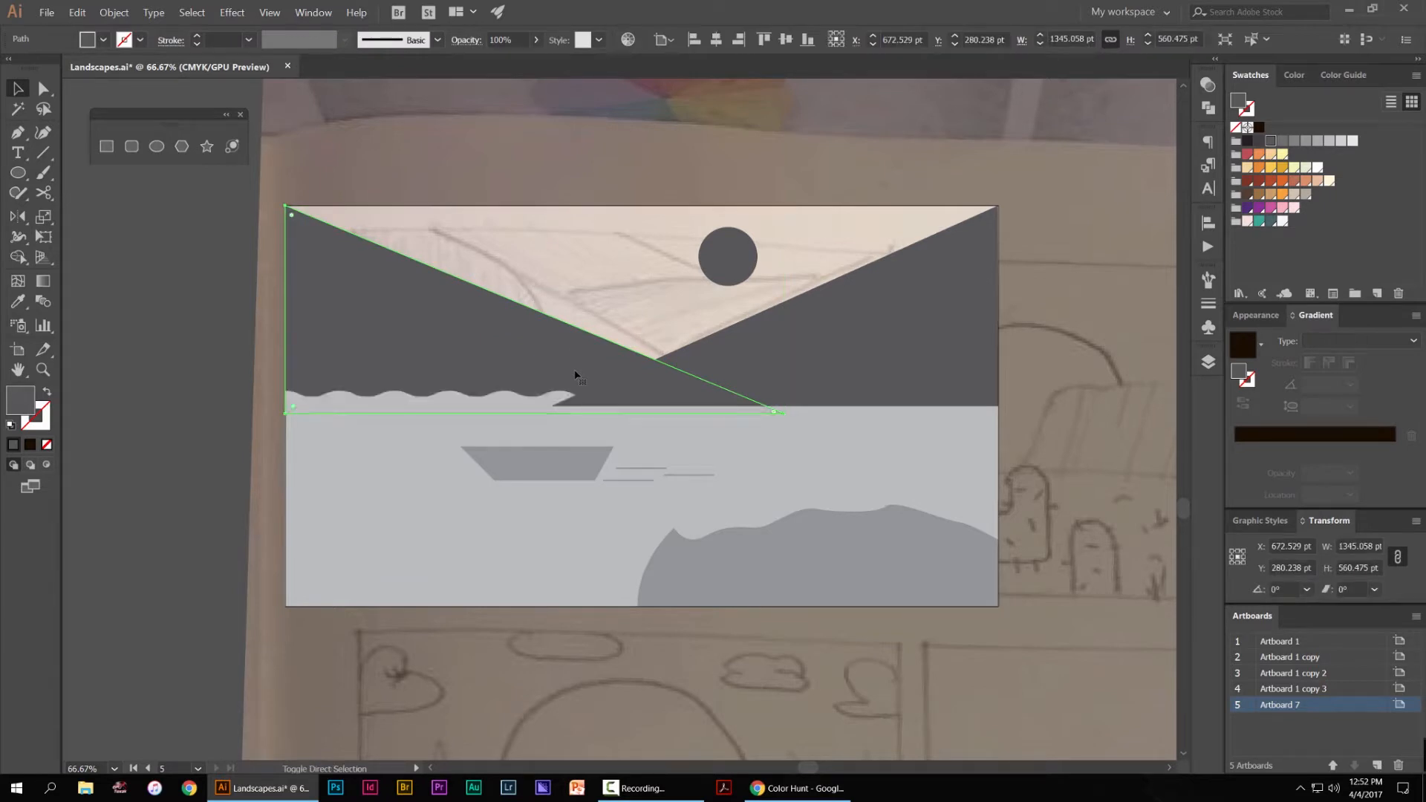
left_click(869, 352)
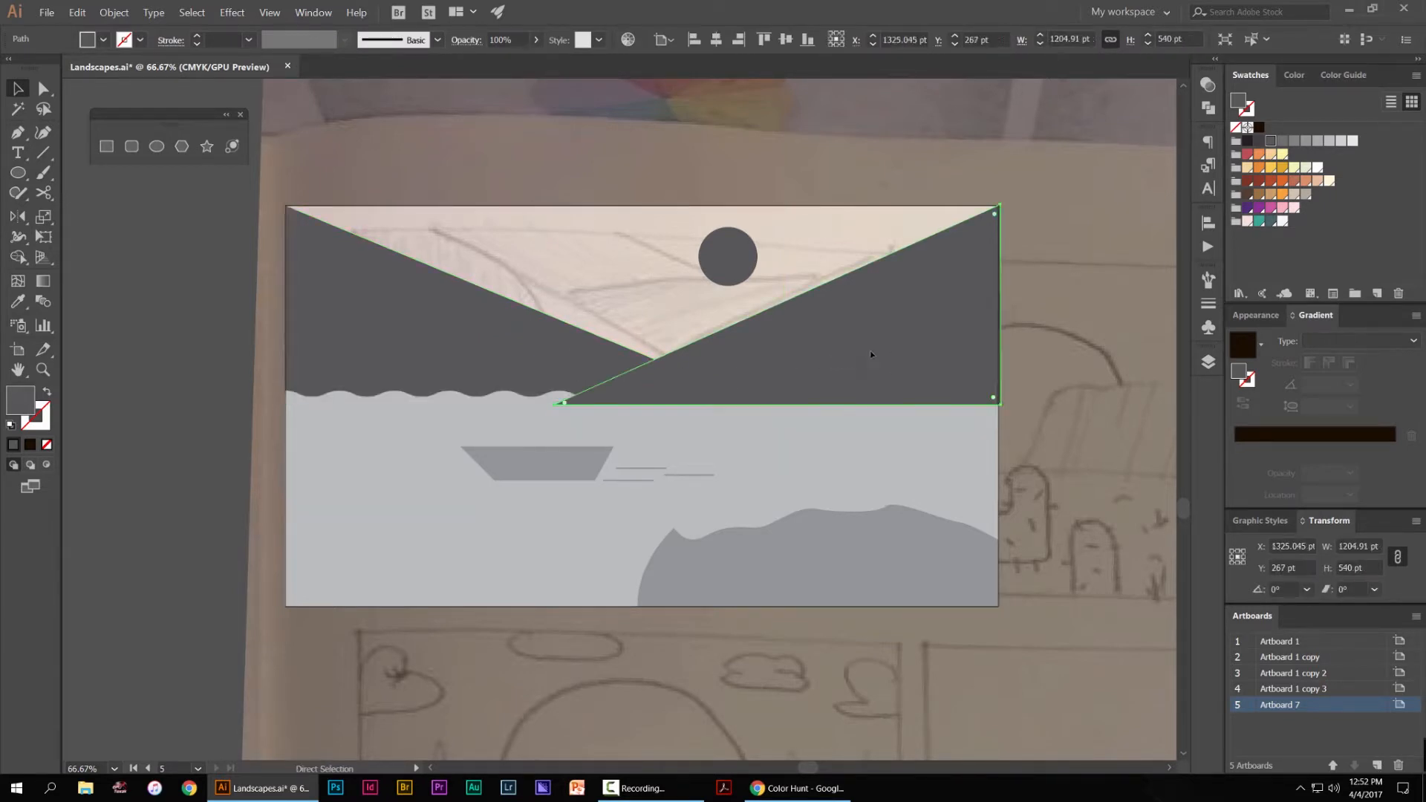
key("ctrl+[")
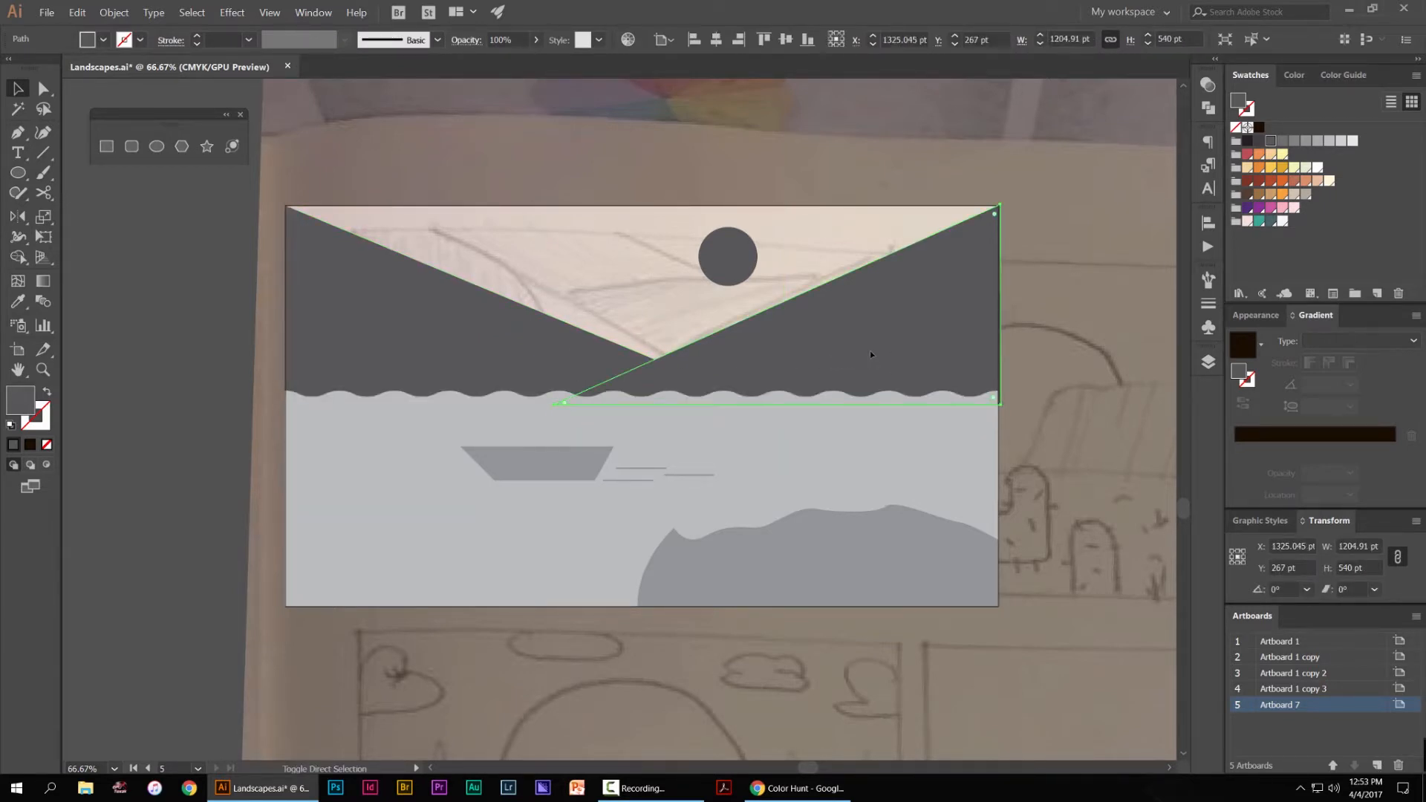
left_click(125, 13)
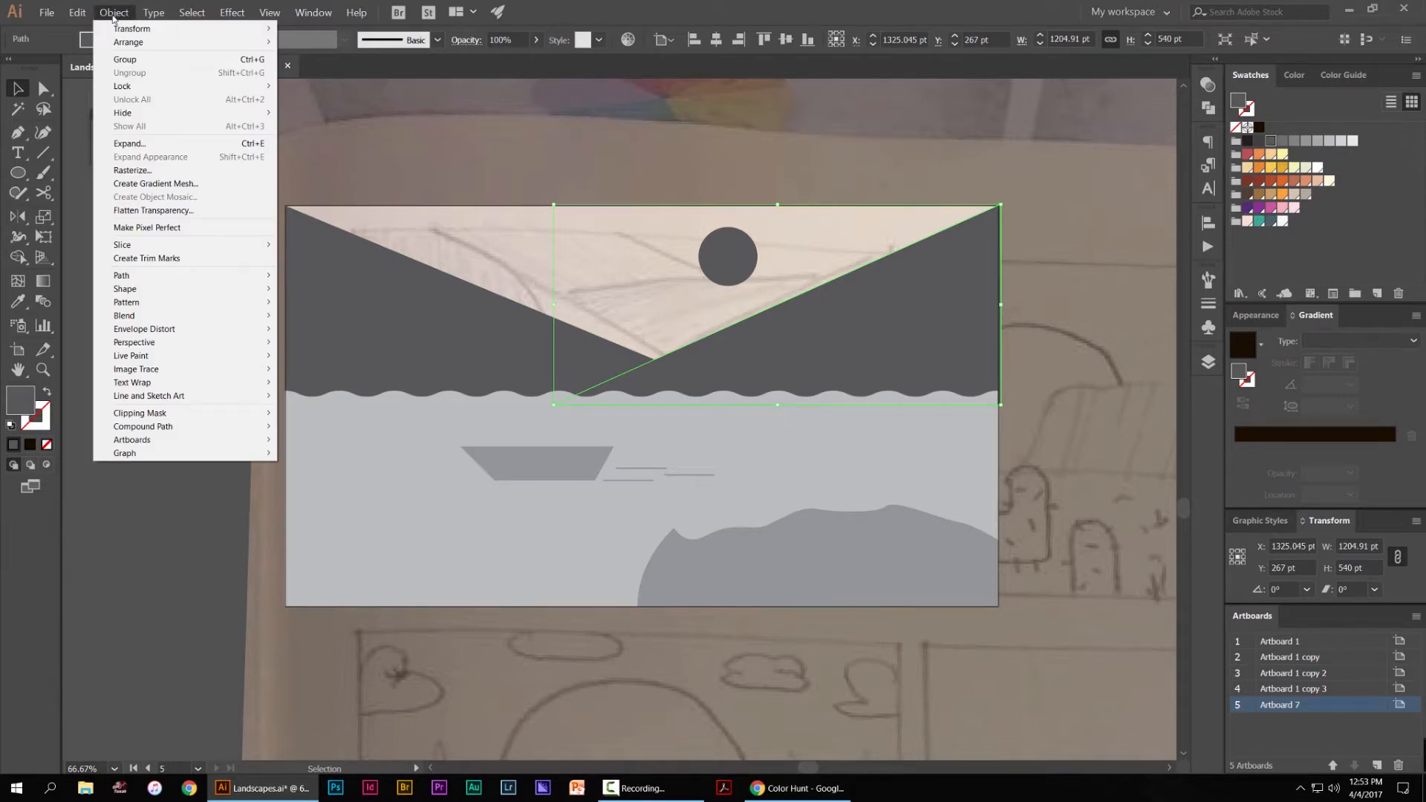
mouse_move(124, 29)
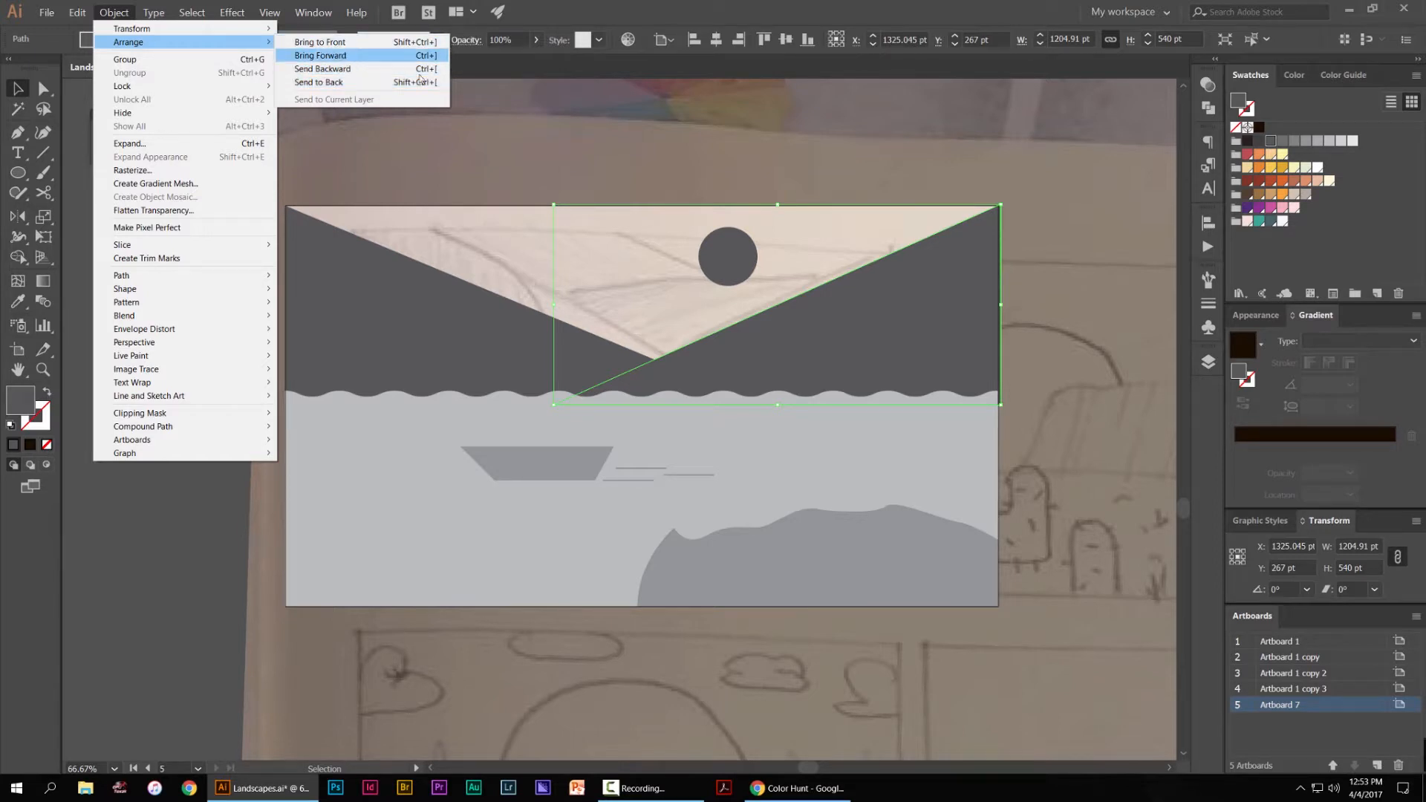
left_click(321, 42)
left_click(757, 236)
Draw a four-sided middle hill about 1257 × 363 pt across the valley, its upper edge rising gently to the right along the sketch
scroll(717, 267, "up", 1)
key("p")
left_click(366, 324)
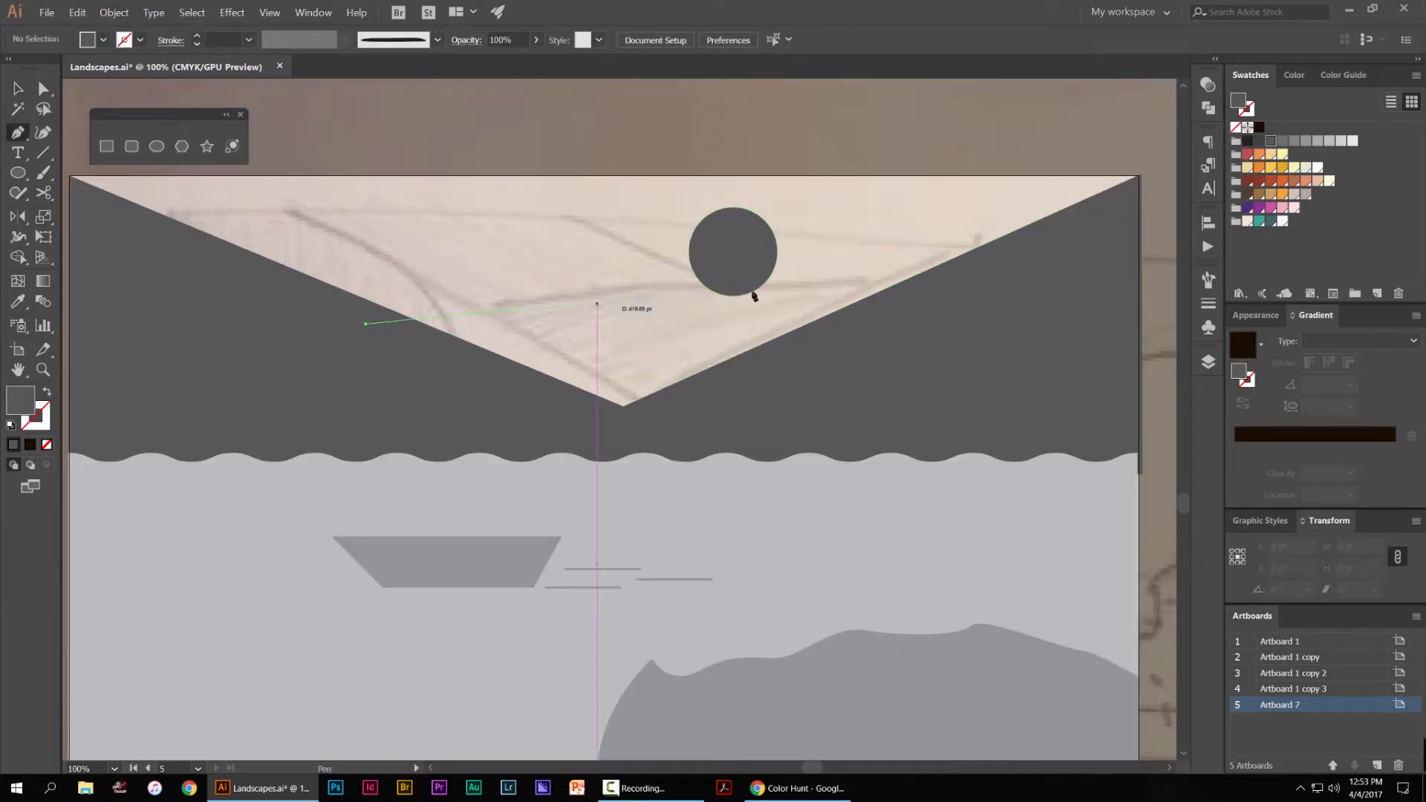
left_click(1066, 229)
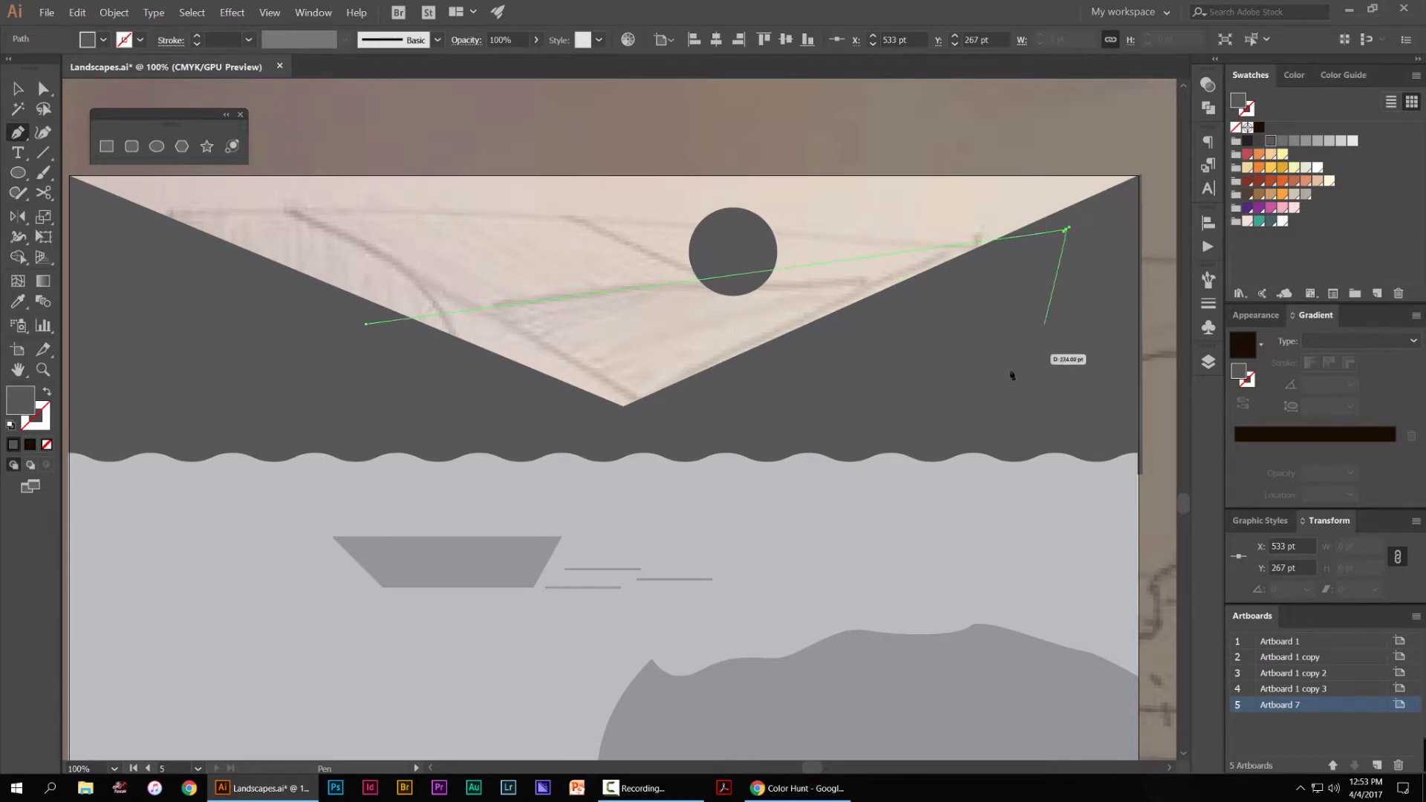
left_click(973, 418)
left_click(423, 431)
left_click(363, 325)
left_click(456, 257, "ctrl")
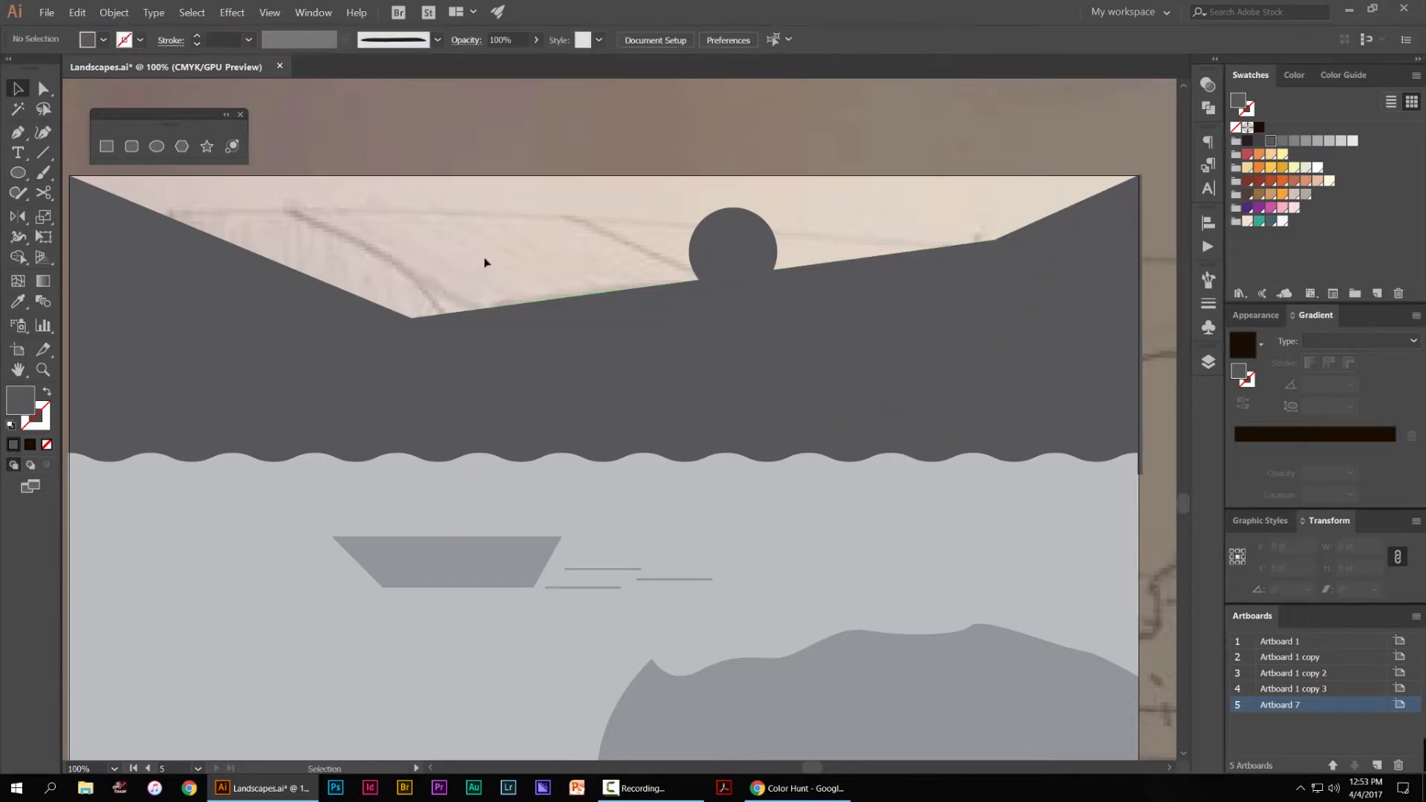
Draw a far hill about 1455 × 307 pt across the upper left, extending above the artboard, and fill it with very dark grey
left_click(880, 316)
left_click(291, 338)
scroll(93, 367, "left", 2)
key("ctrl+z")
left_click(114, 316)
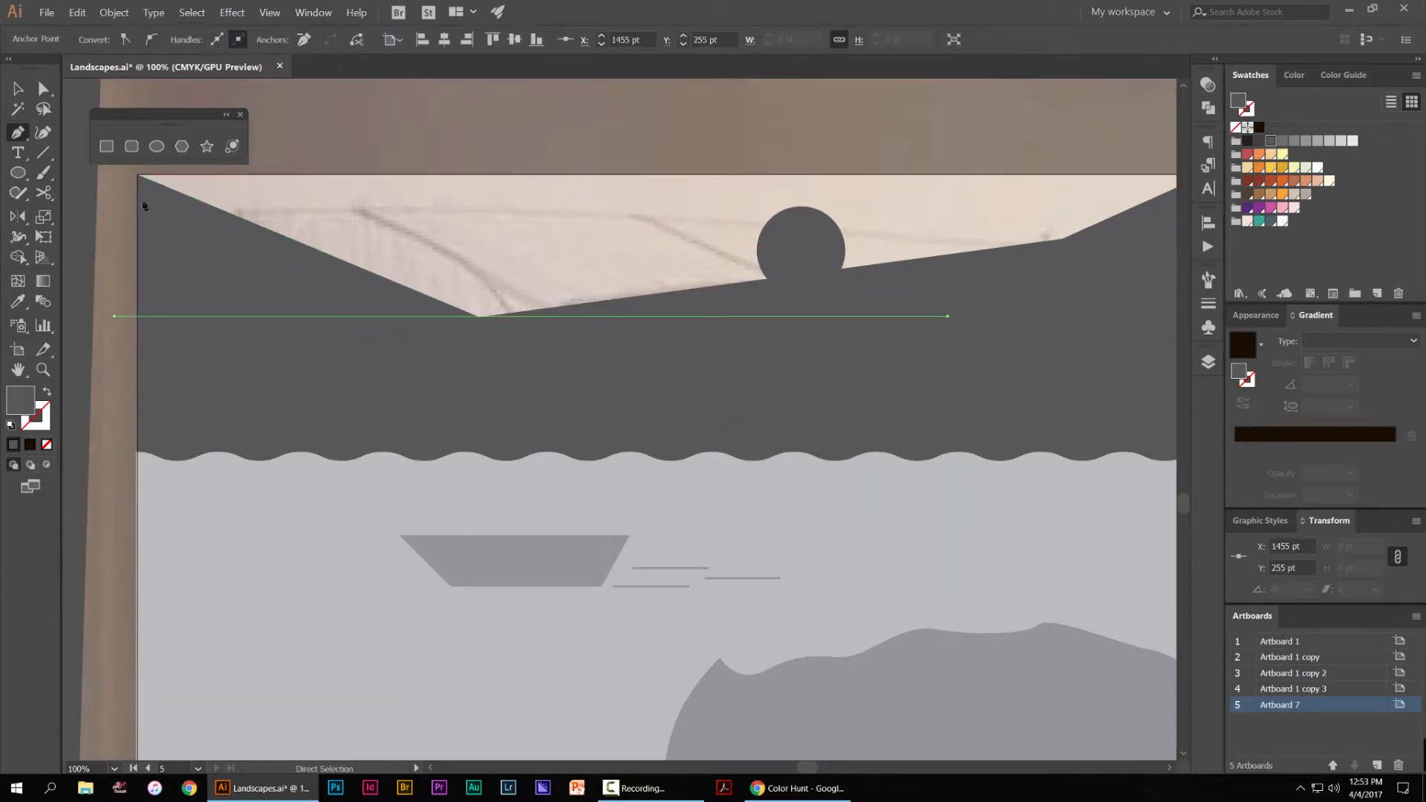
left_click_drag(143, 312, 146, 314)
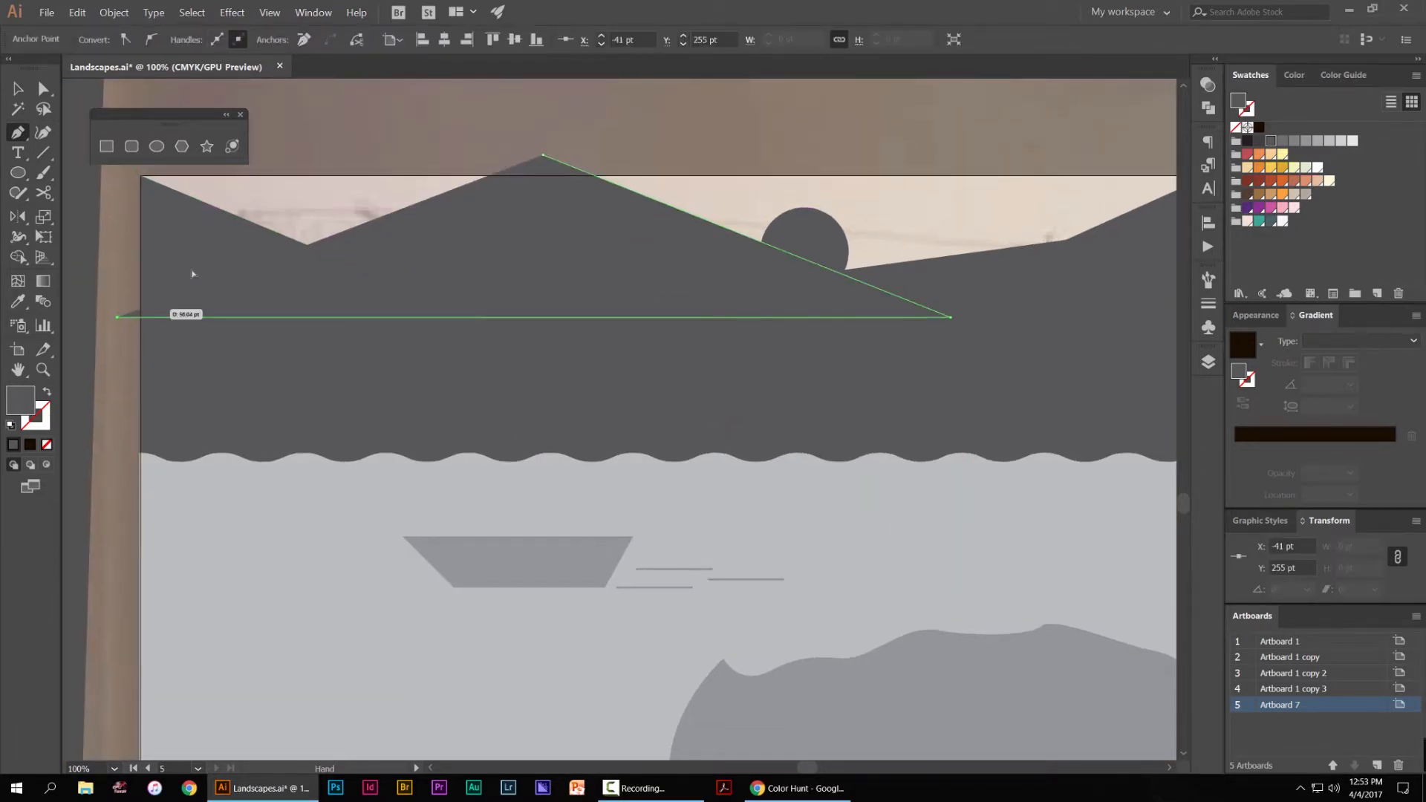
key("ctrl+z")
left_click(188, 268)
key("ctrl+z")
left_click(143, 330)
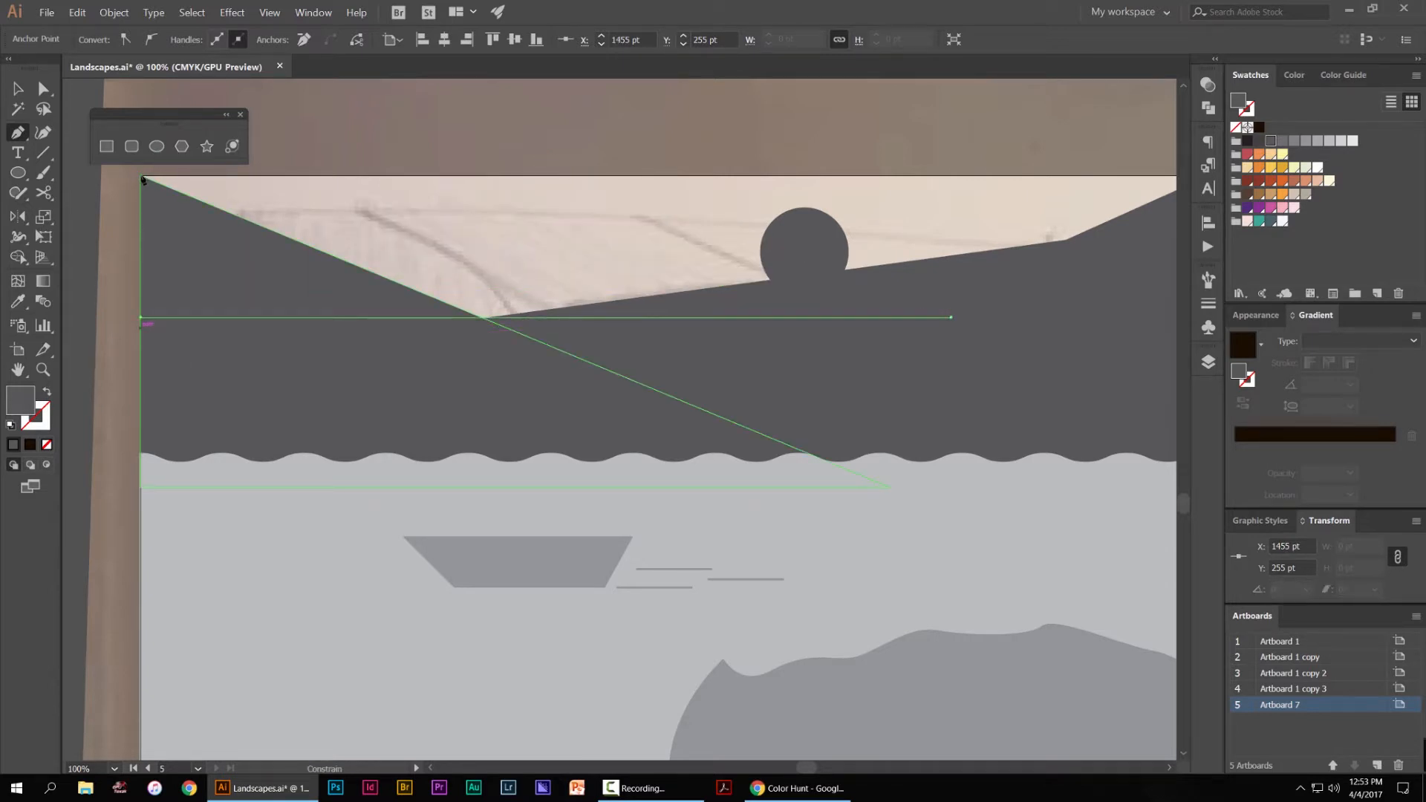
left_click_drag(168, 191, 192, 280)
left_click(163, 235)
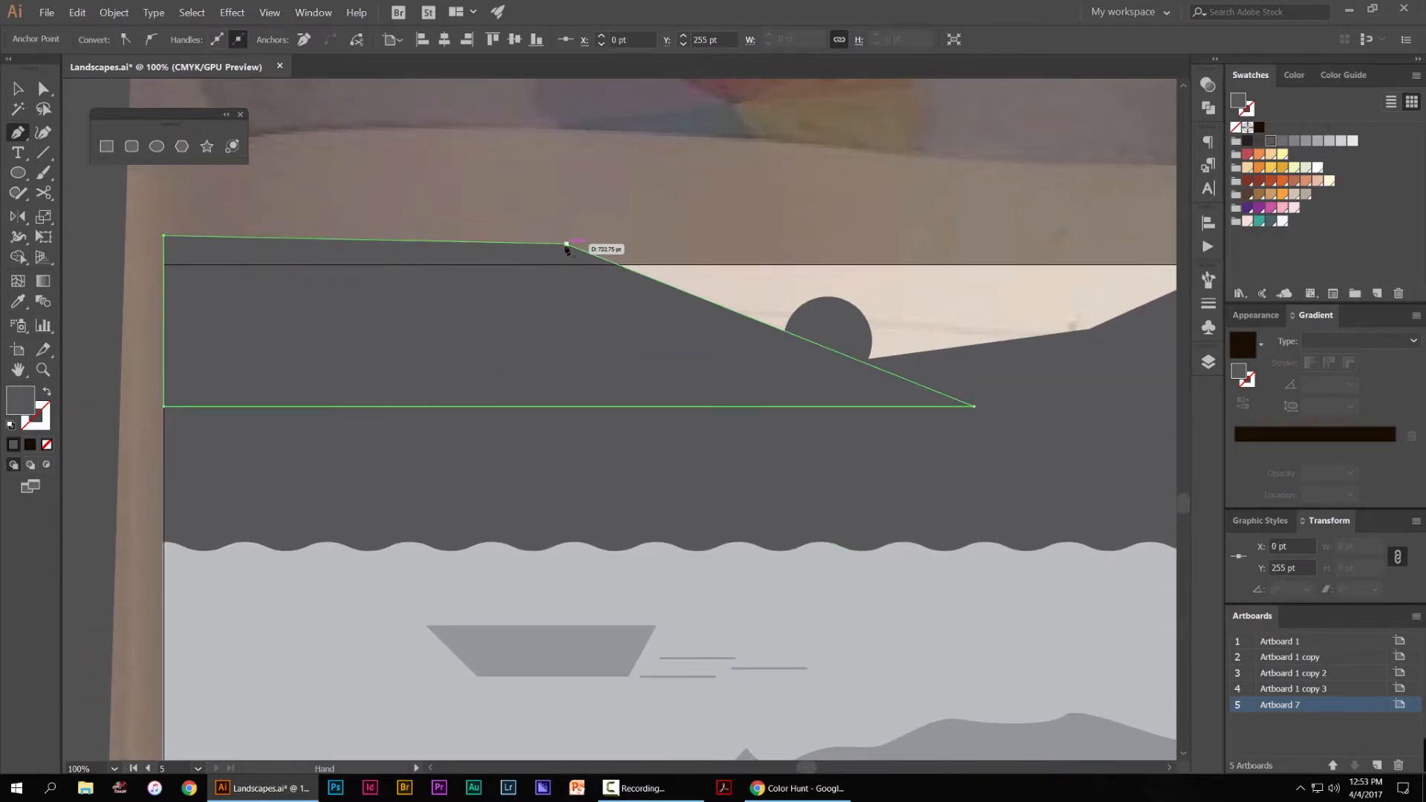
left_click(567, 245)
key("v")
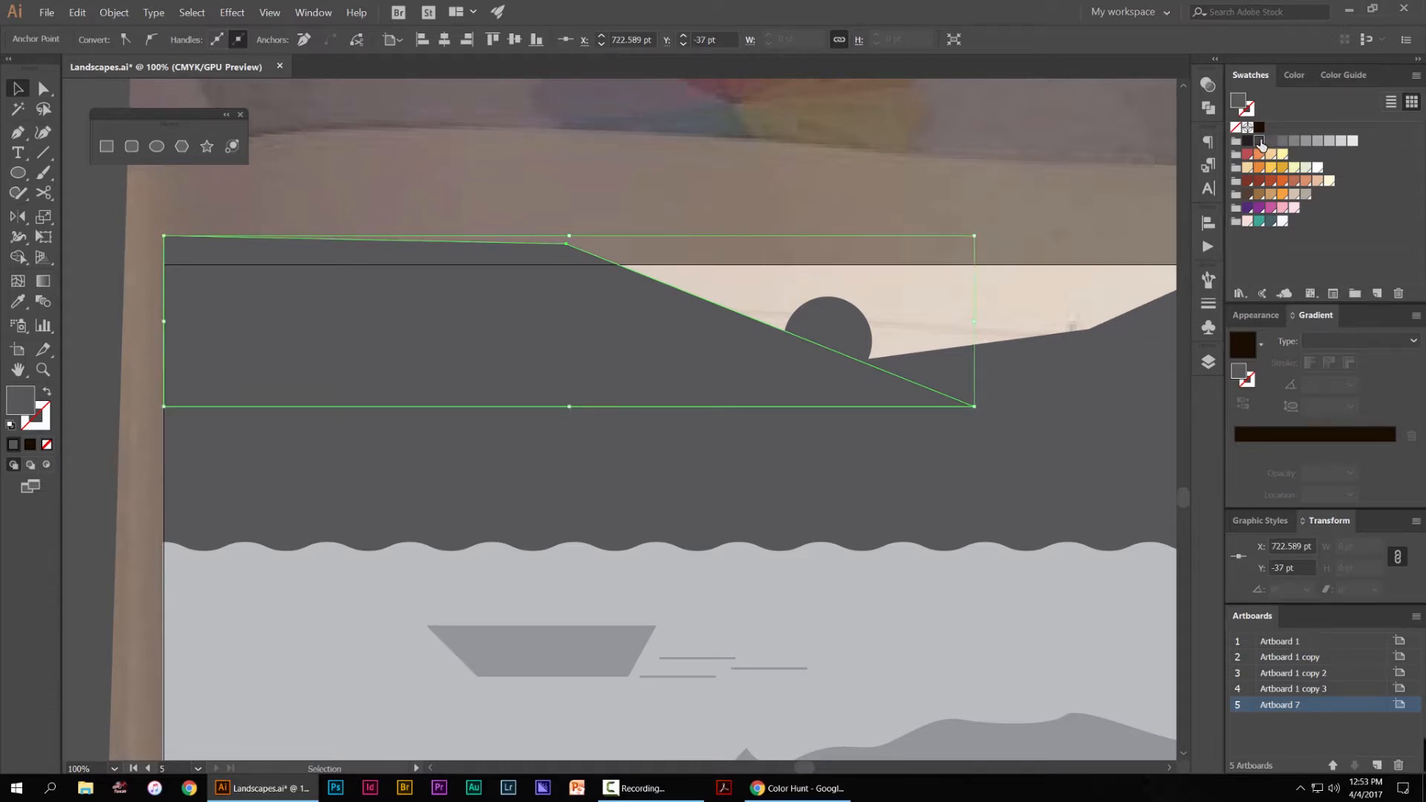
left_click(1260, 141)
Try a different grey on the middle hill and a lighter grey on the right hill
left_click(1082, 327)
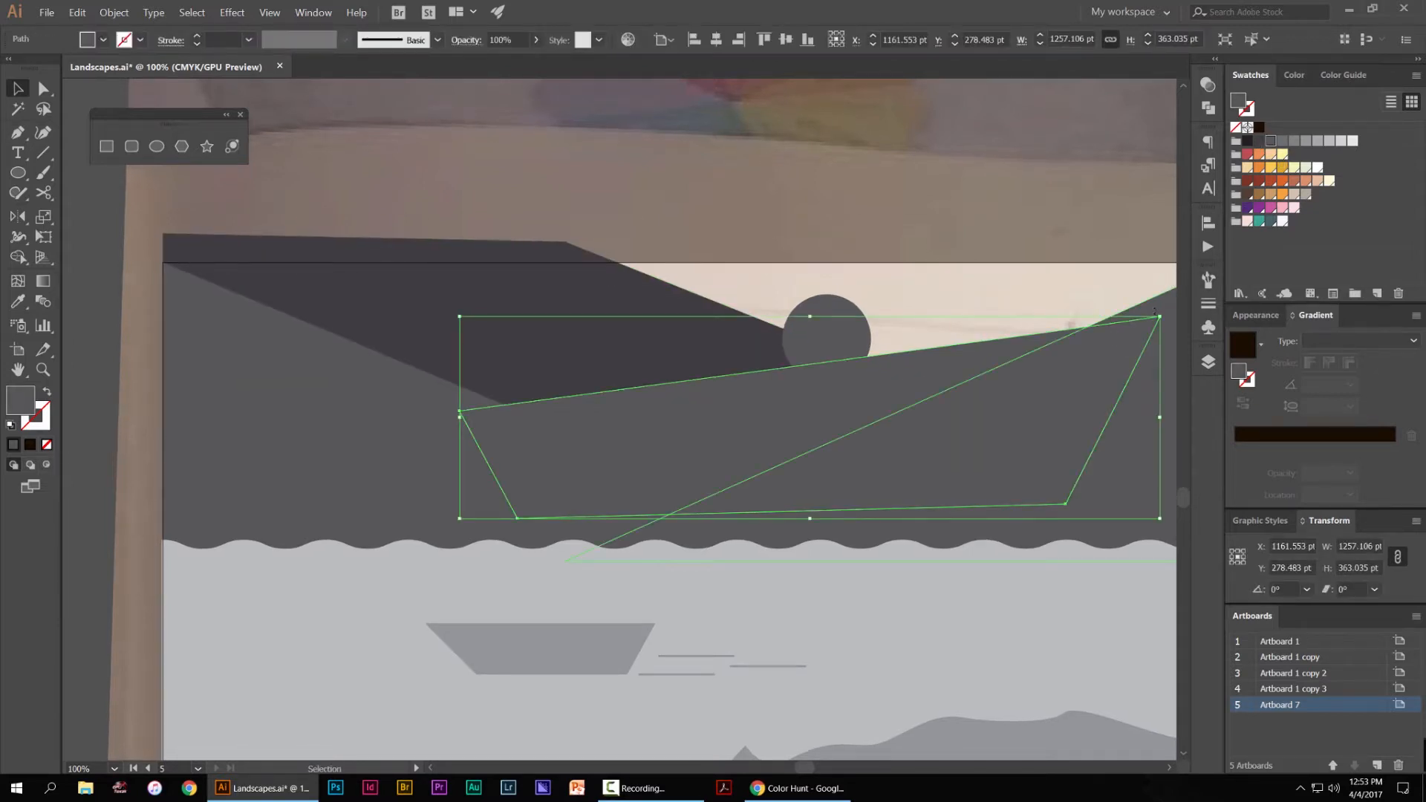
left_click(1260, 141)
left_click(1025, 198)
left_click_drag(827, 213, 620, 238)
key("ctrl+z")
left_click(1022, 328)
left_click(1281, 141)
left_click(936, 168)
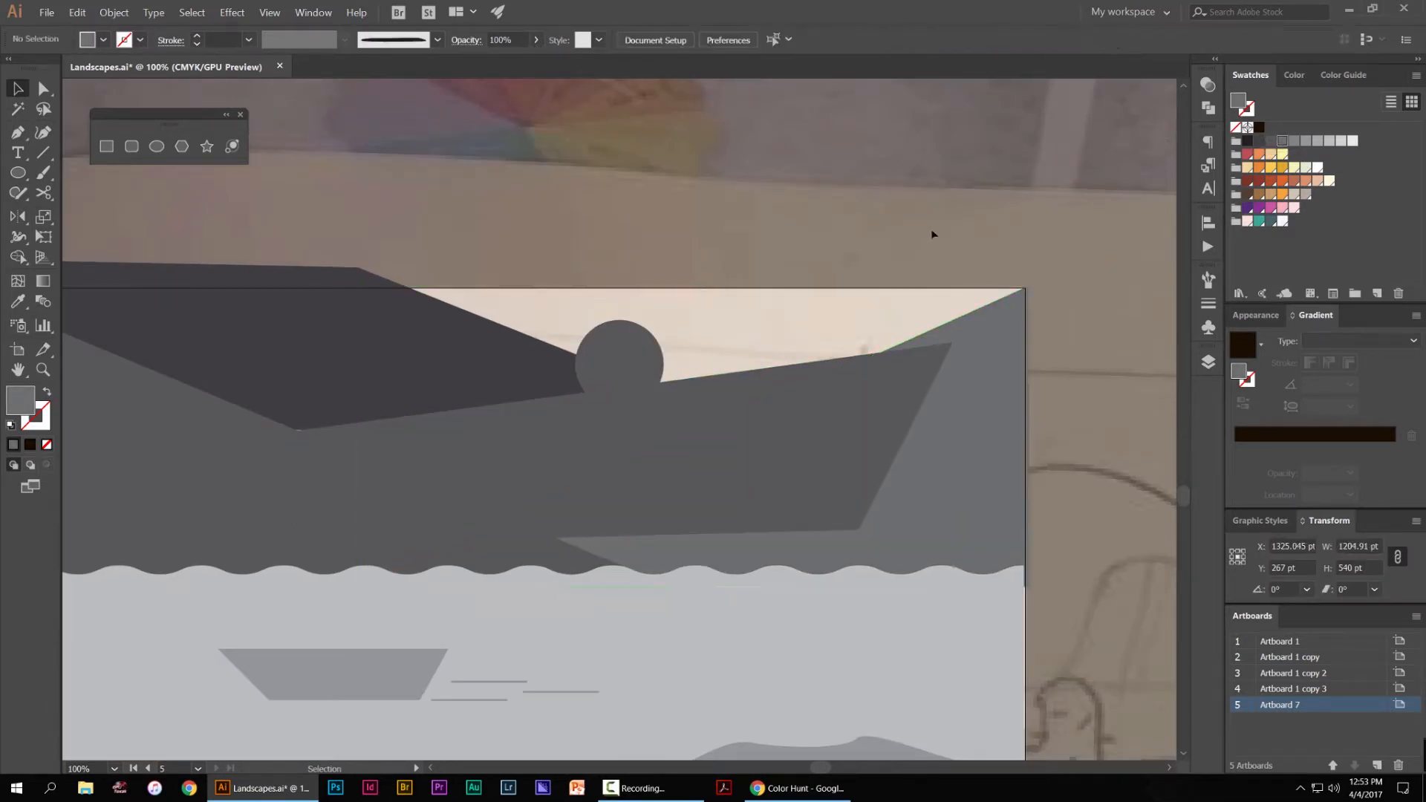
key("ctrl+z")
Send the middle hill backward, with the very dark far hill placed behind it
left_click(794, 367)
key("ctrl+bracketleft")
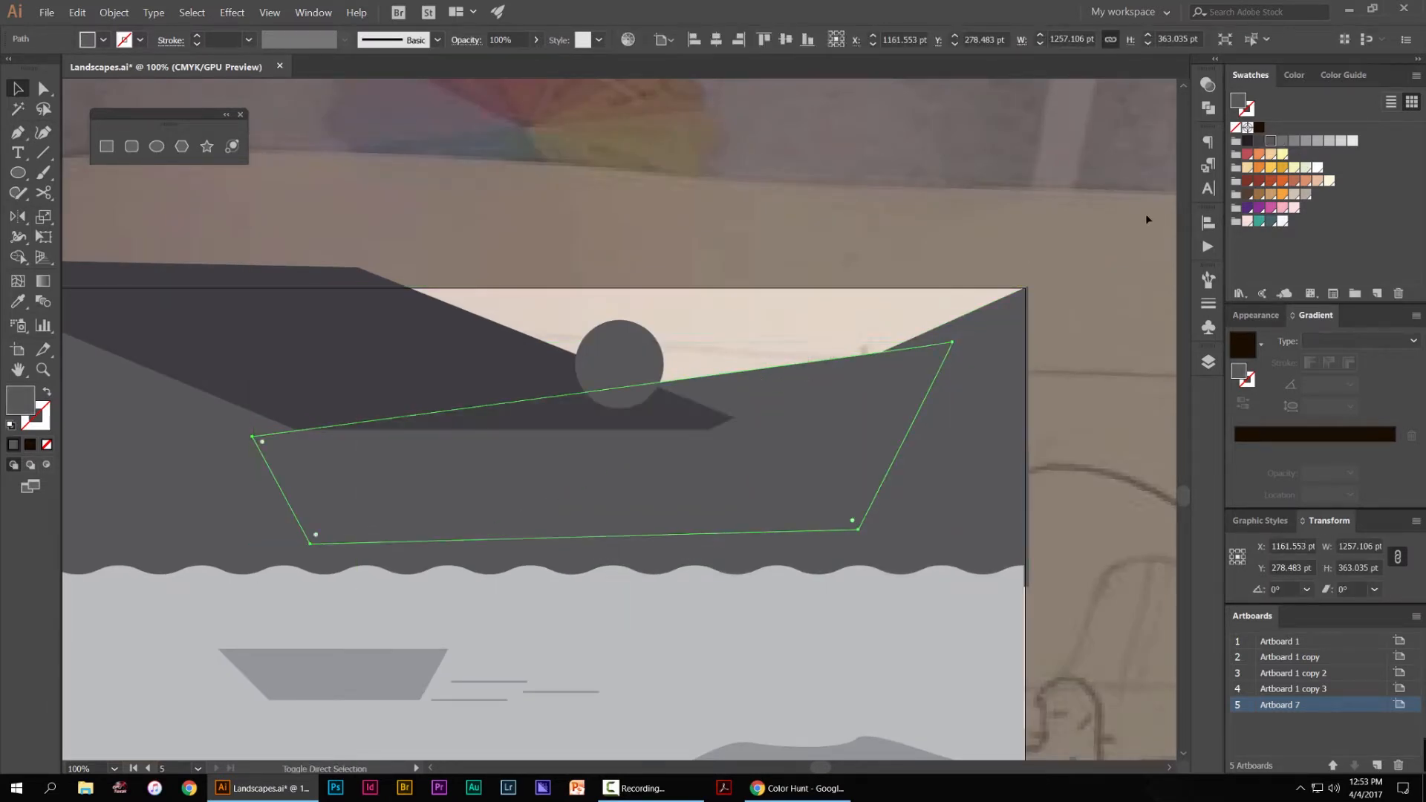
left_click(499, 350)
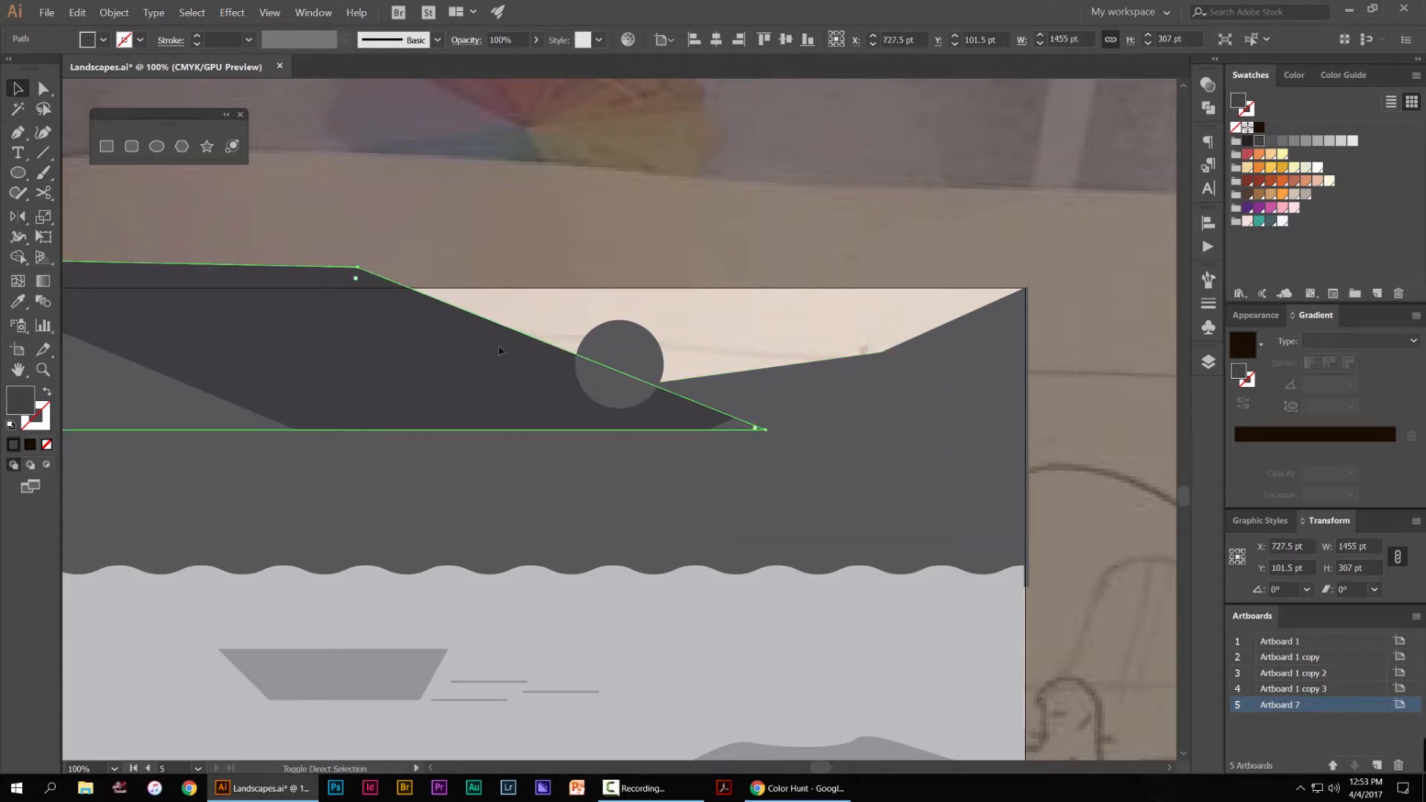
key("ctrl+bracketleft")
Fill the middle hill with a medium grey
left_click(716, 389)
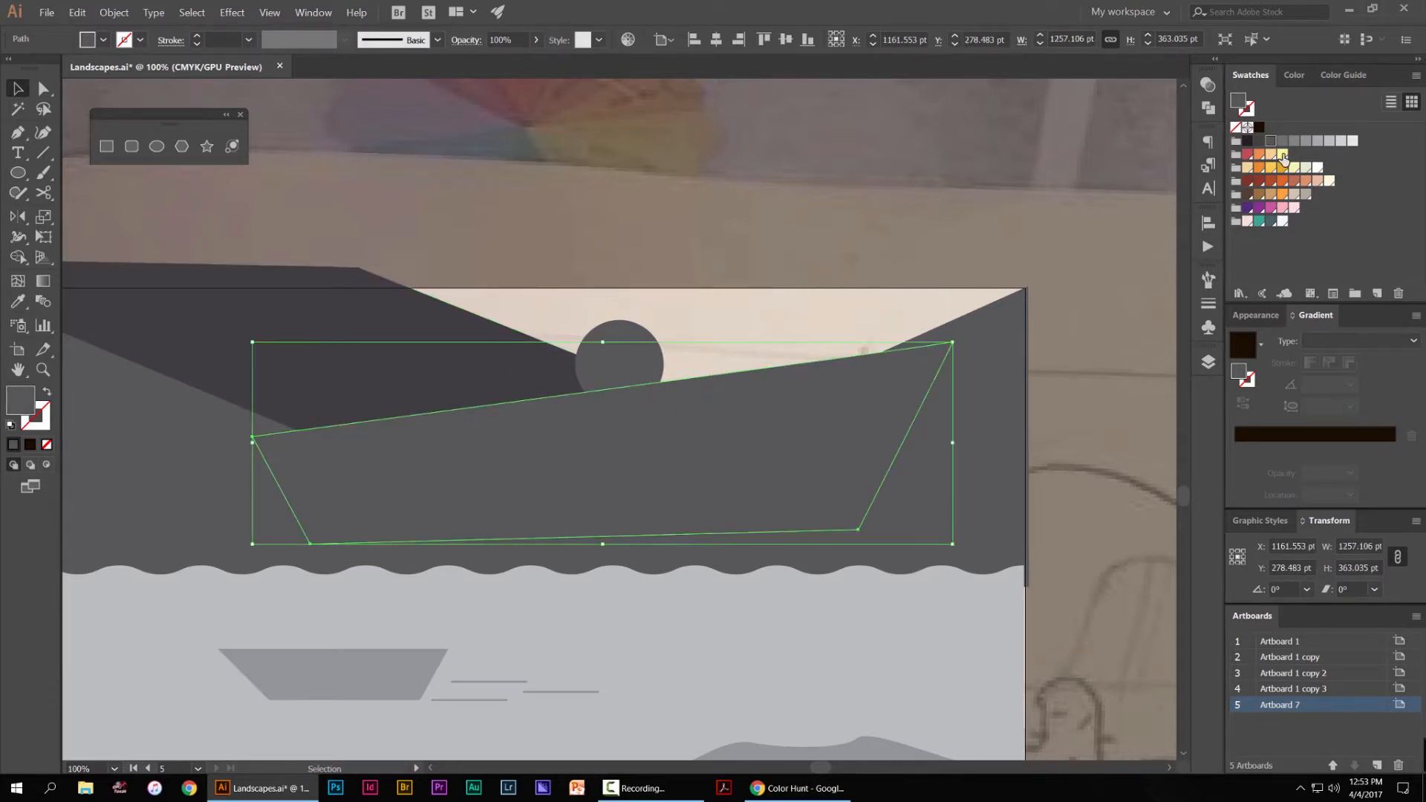
left_click(879, 220)
left_click_drag(579, 356, 615, 327)
Try the medium grey fill on the left triangular hill
left_click(416, 475)
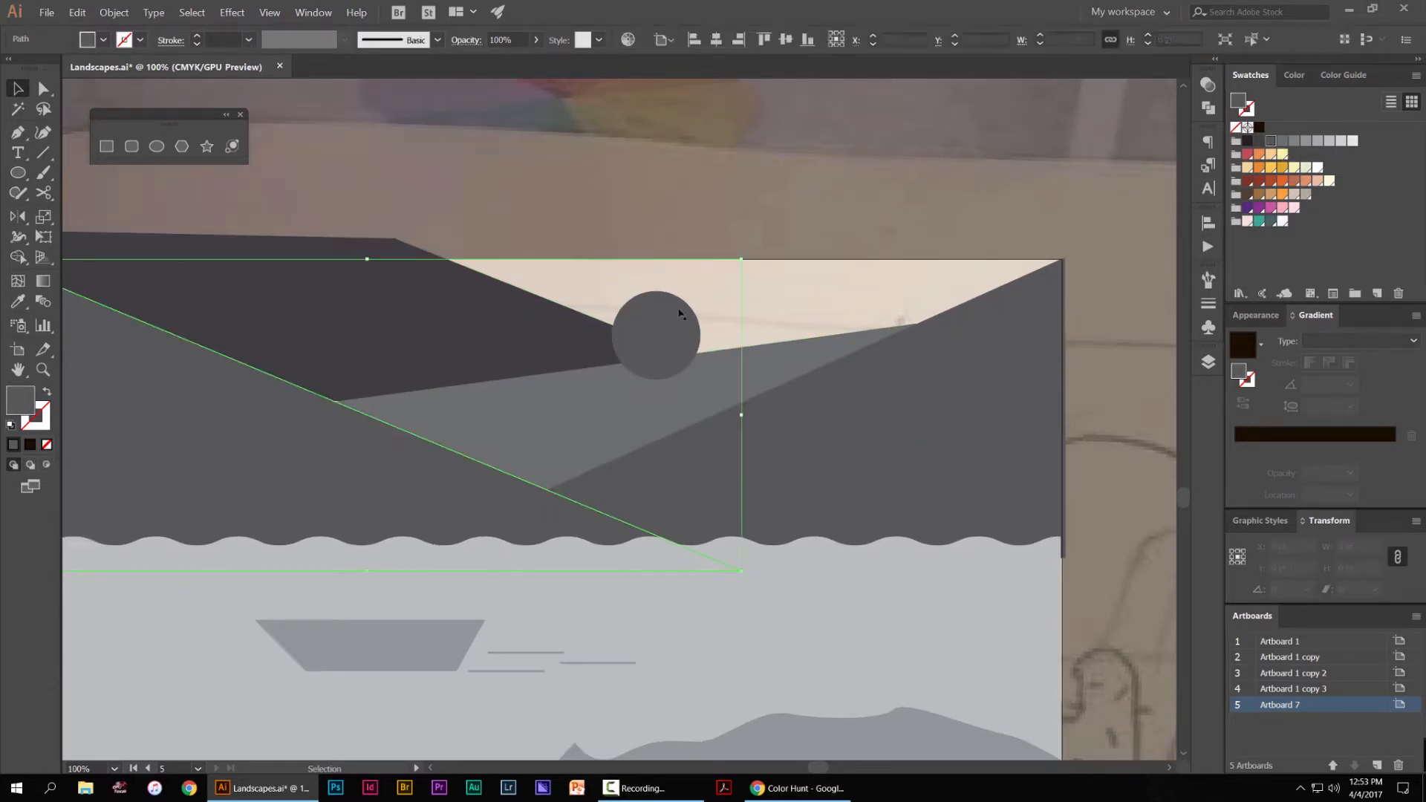
left_click(1282, 140)
left_click(897, 204)
key("ctrl+z")
Fill the right hill with a lighter grey and stack it in front of the other hills but behind the water
left_click(906, 405)
left_click(1283, 141)
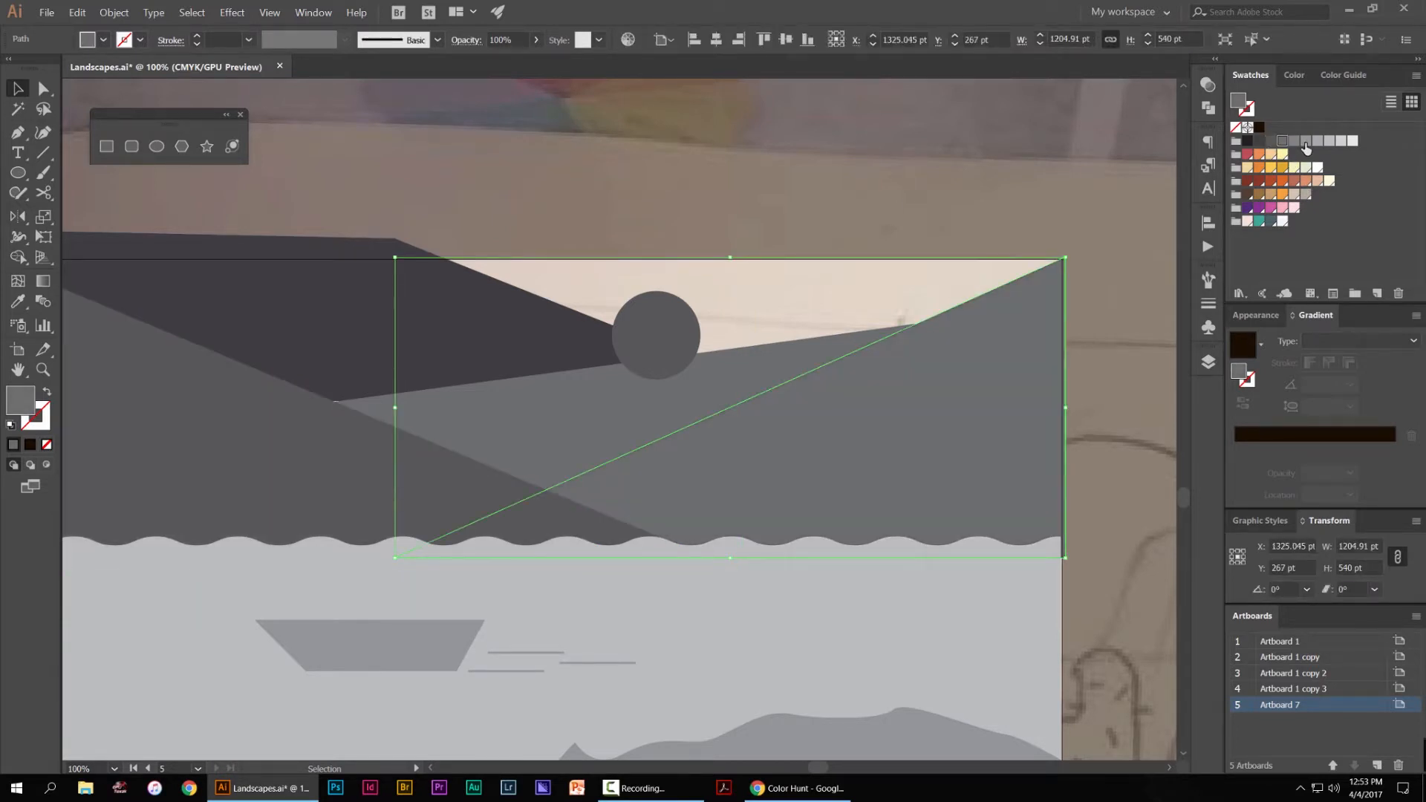
key("ctrl+shift+]")
key("a")
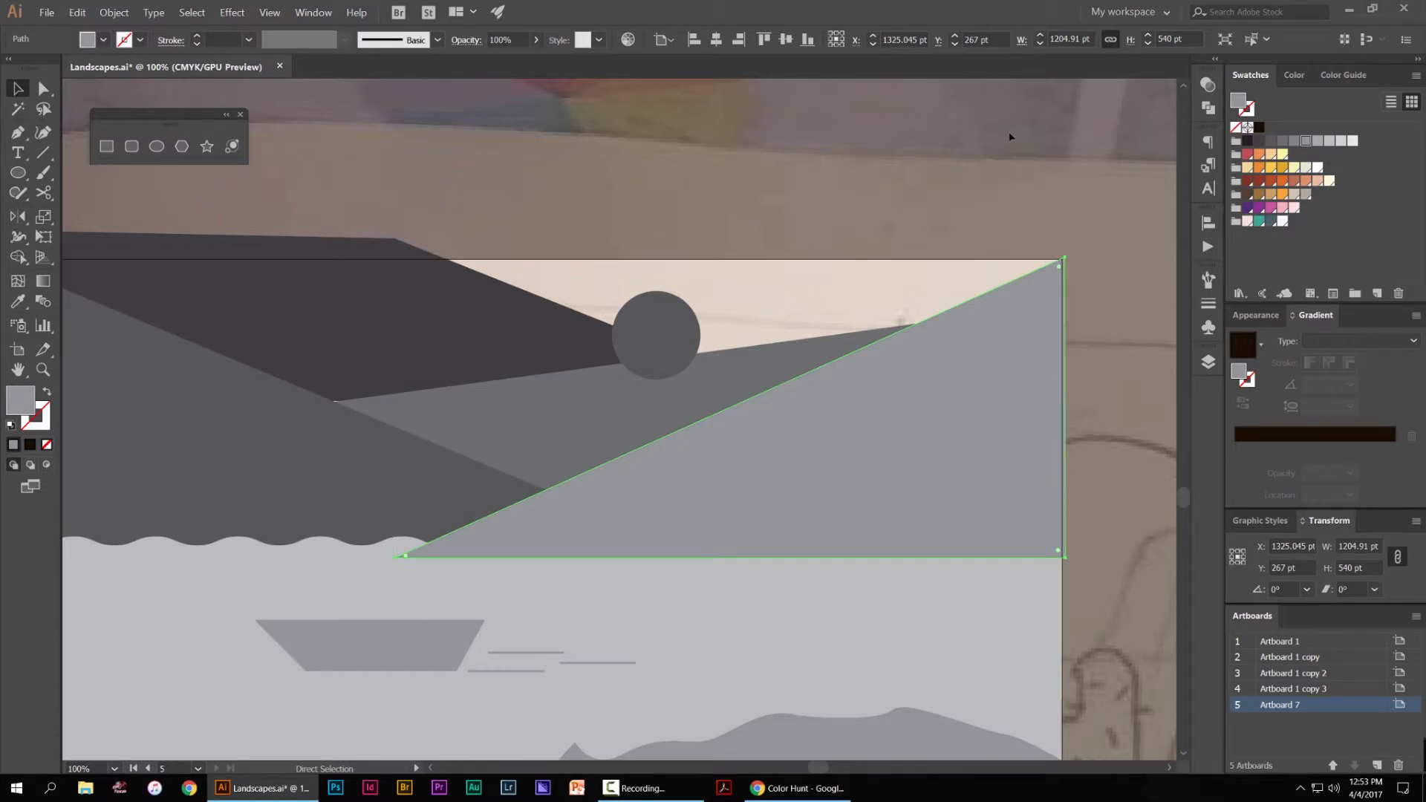
key("ctrl+bracketleft")
key("v")
left_click(941, 196)
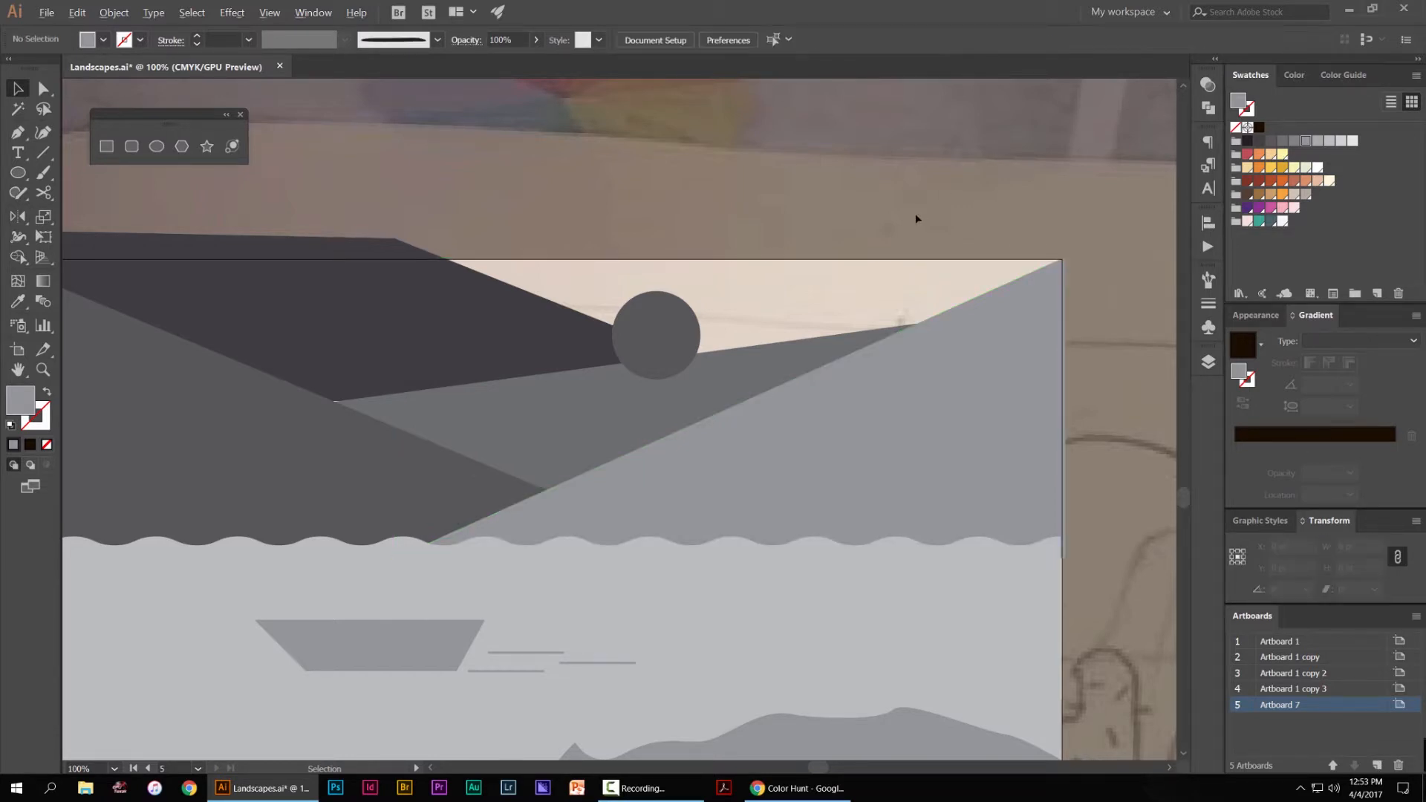
Place the sun behind the hills, enlarged and shifted right so it rises from behind the middle hill's ridge
scroll(916, 218, "down", 3)
scroll(855, 241, "up", 4)
left_click_drag(846, 244, 901, 223)
key("ctrl+shift+bracketleft")
left_click(1051, 194)
left_click_drag(824, 260, 857, 260)
left_click_drag(913, 221, 952, 208)
left_click(1028, 146)
scroll(966, 193, "down", 4)
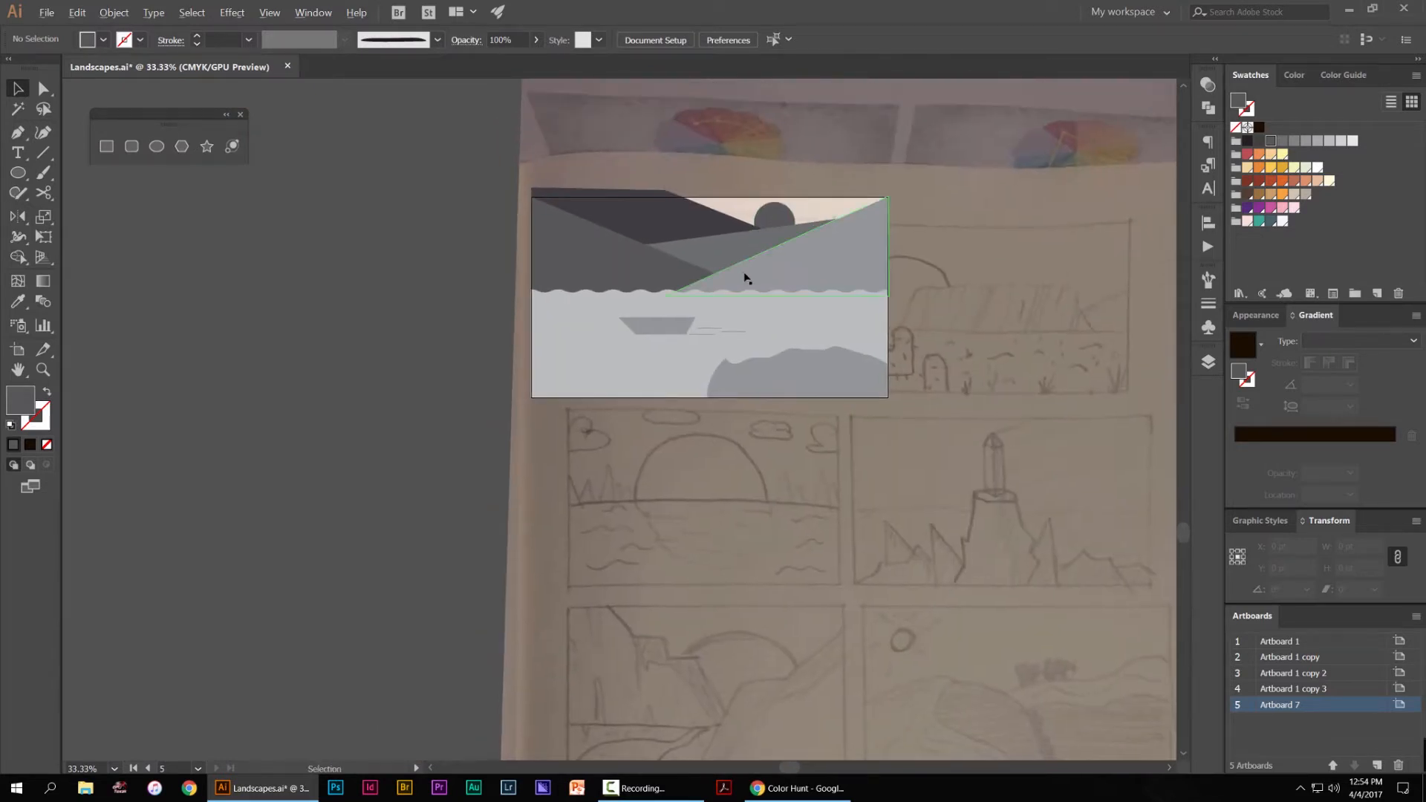
Lower the far dark hill's two upper anchor points to the artboard's top edge
scroll(862, 280, "up", 1)
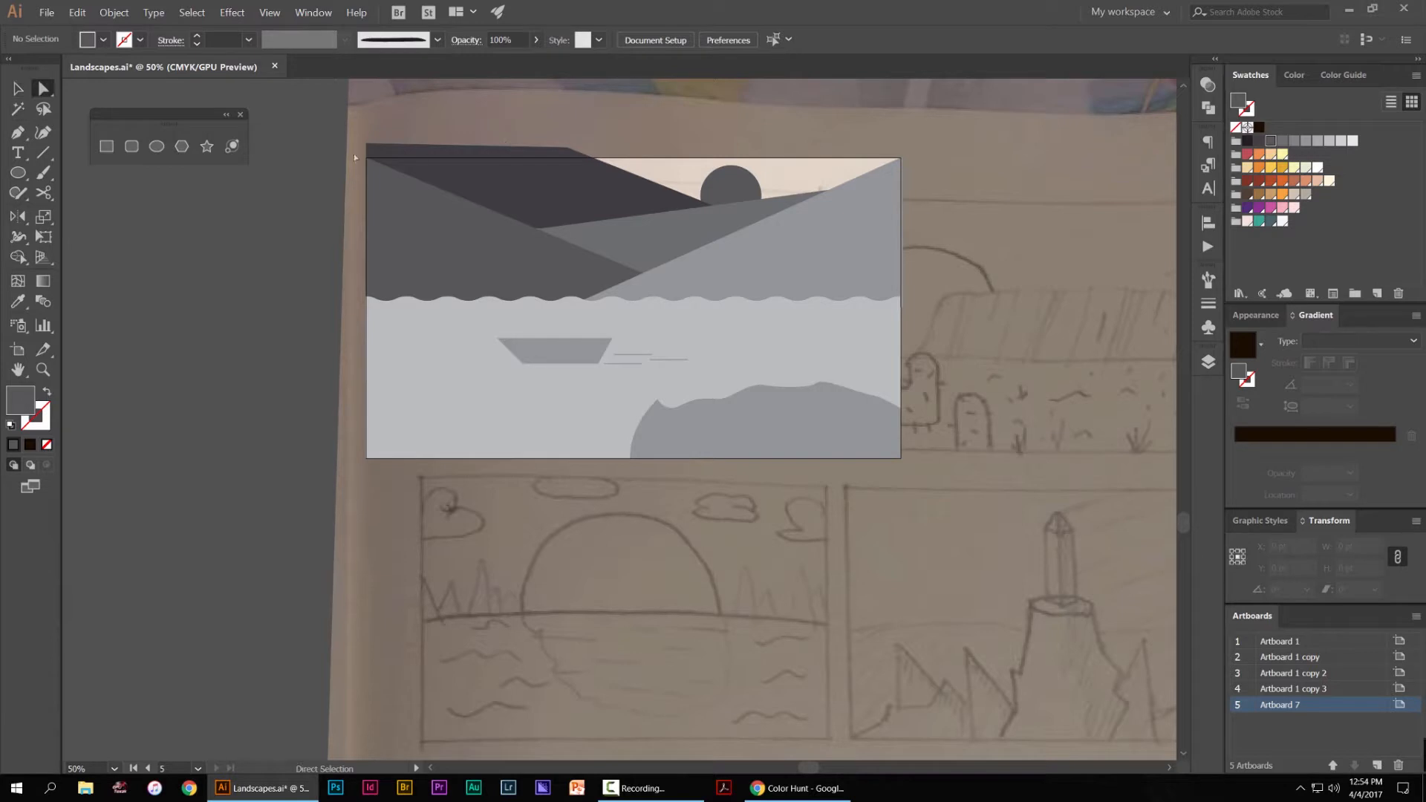
left_click(561, 151)
left_click_drag(566, 148, 566, 156)
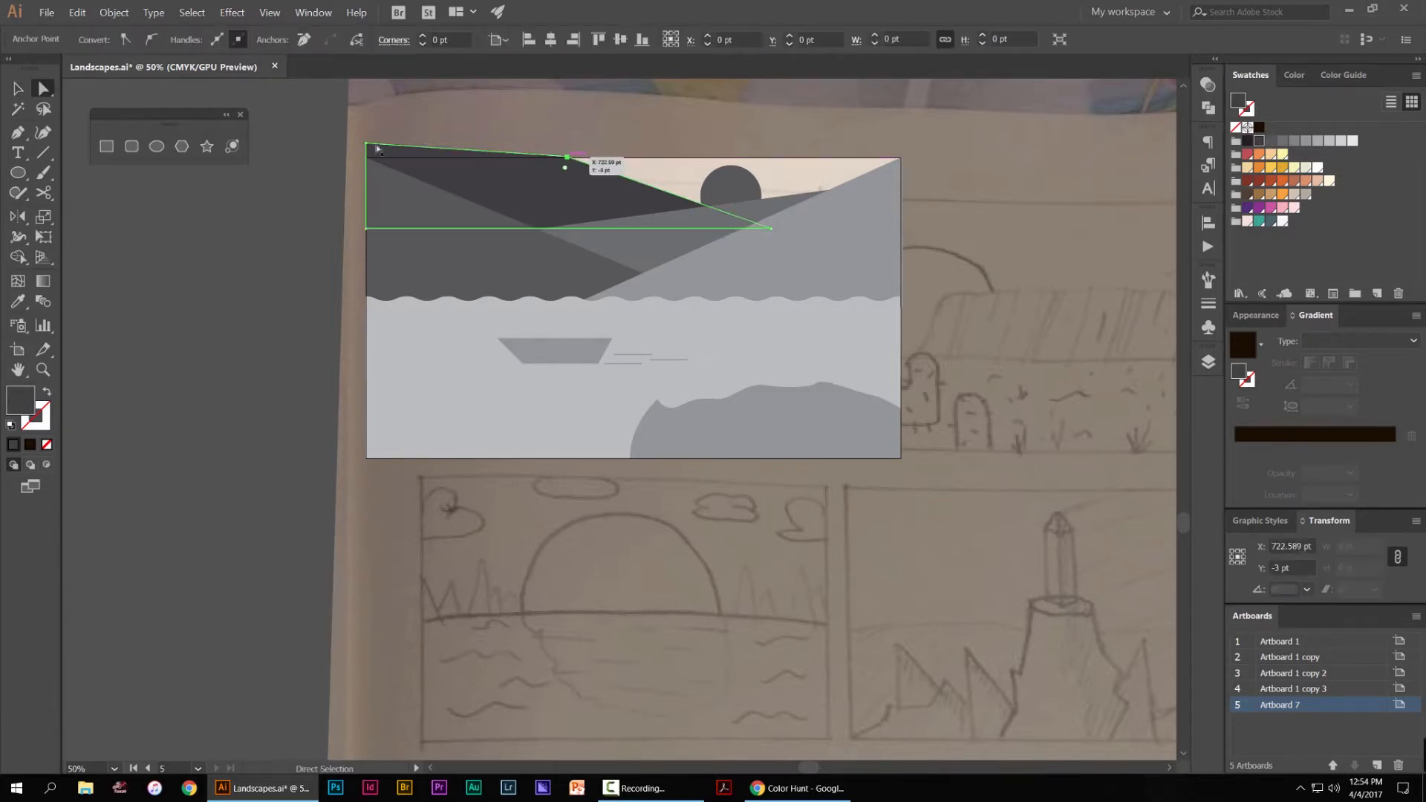
left_click(482, 138)
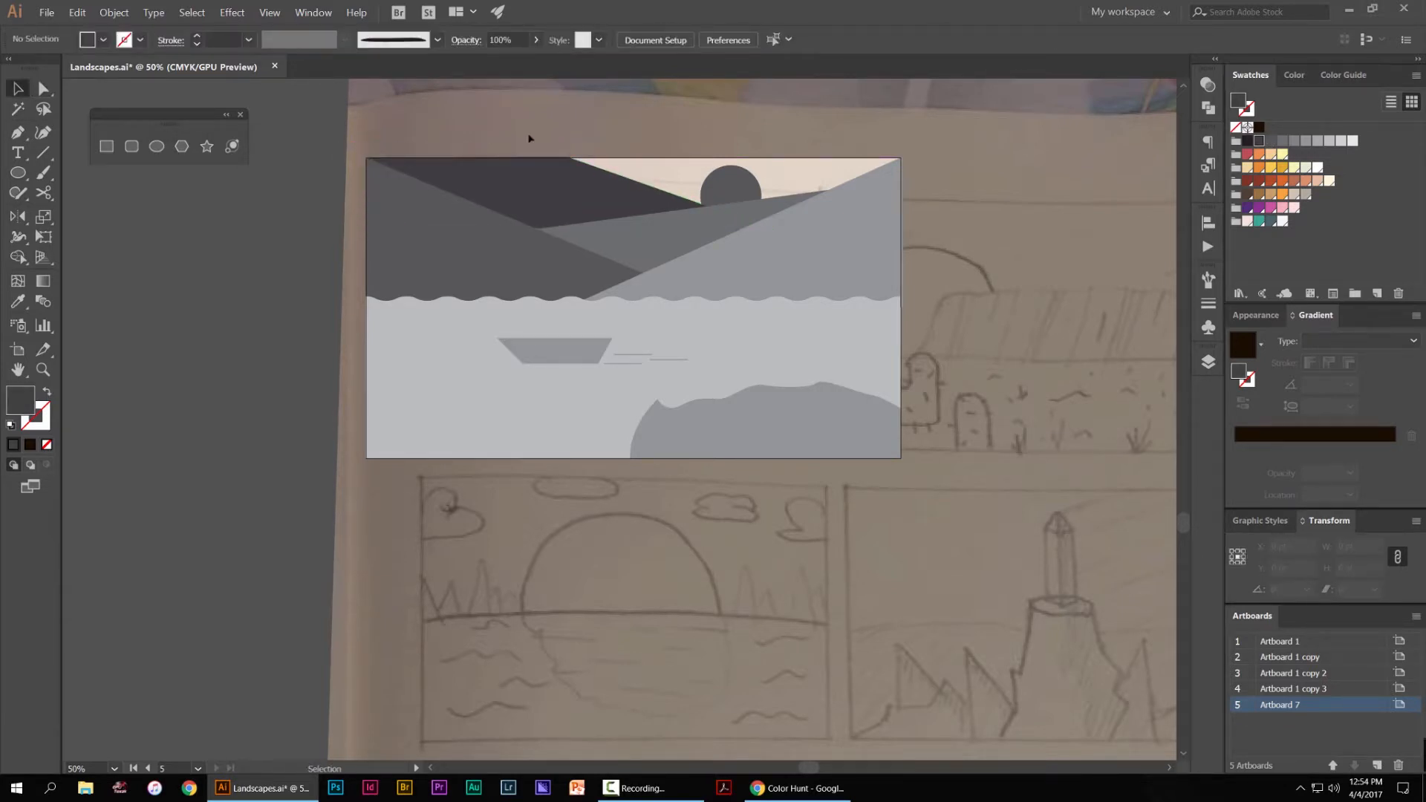
Move the middle hill's left anchor point farther left to X 511.25 pt, tucking it behind the left hill
scroll(548, 230, "up", 6)
key("a")
left_click_drag(309, 228, 273, 224)
scroll(446, 208, "down", 8)
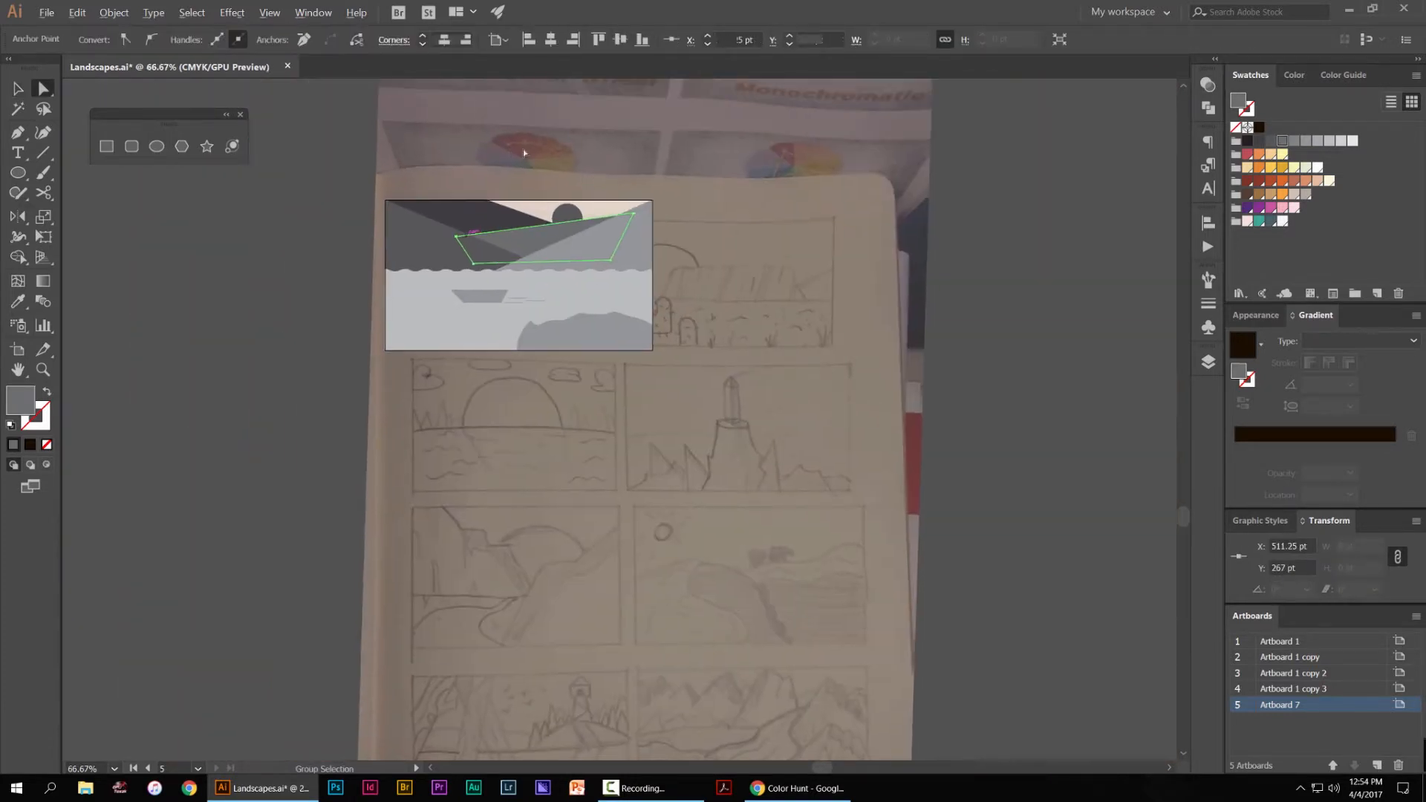
Fine-tune the far dark hill's upper-right anchor point to X 727.5 pt, Y -1.27 pt
left_click(479, 199)
scroll(479, 199, "up", 4)
left_click(509, 216)
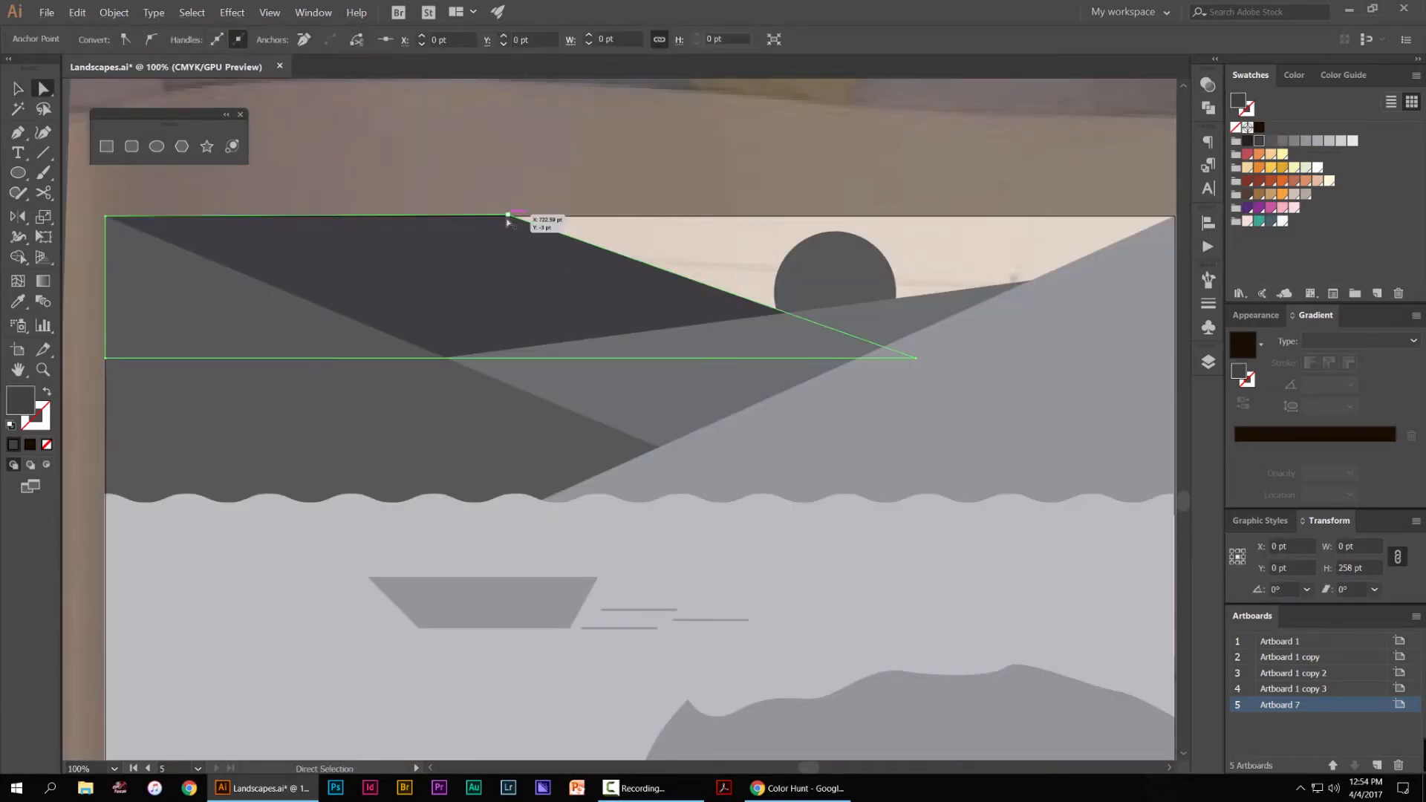
scroll(512, 214, "up", 3)
left_click_drag(510, 205, 523, 210)
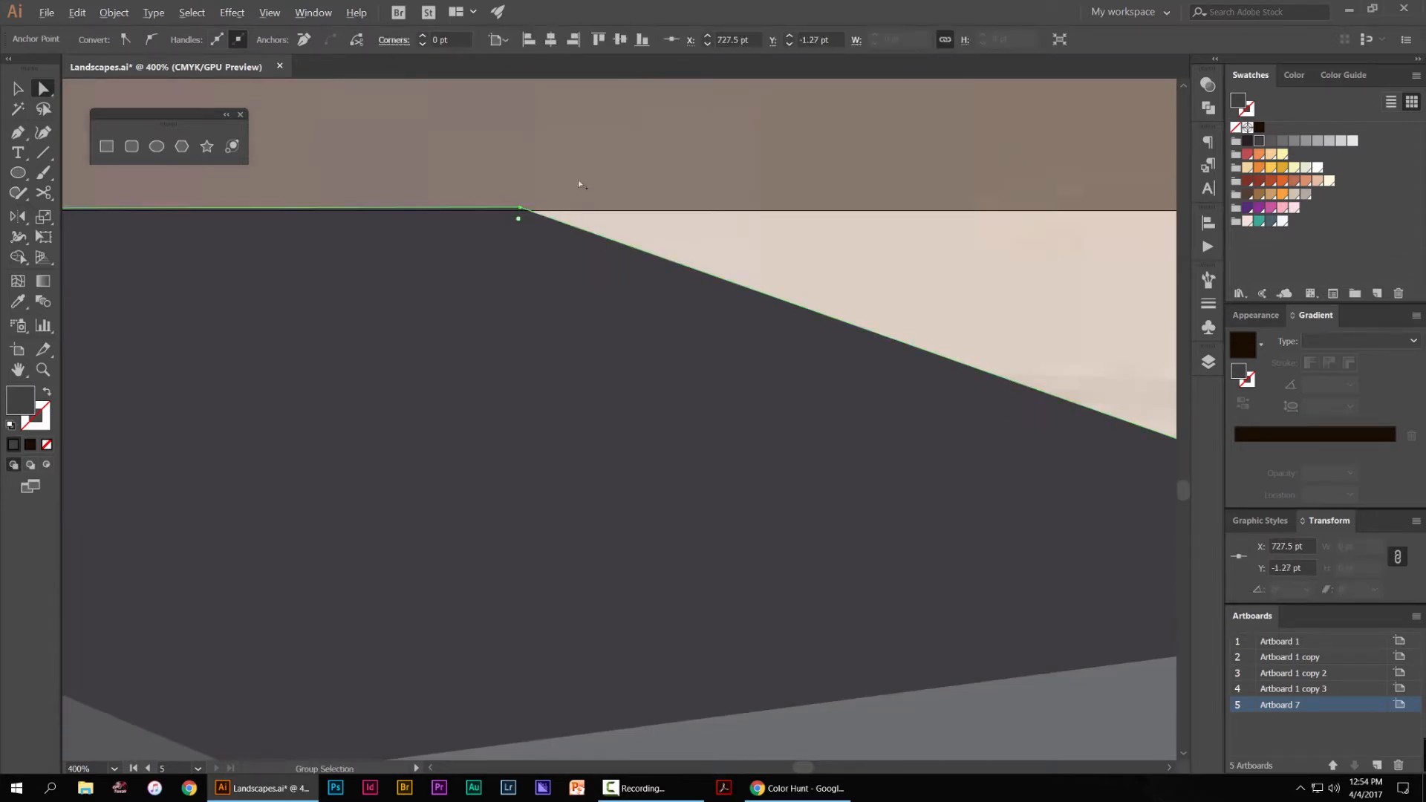
left_click(582, 174)
scroll(600, 168, "down", 2)
scroll(605, 167, "down", 3)
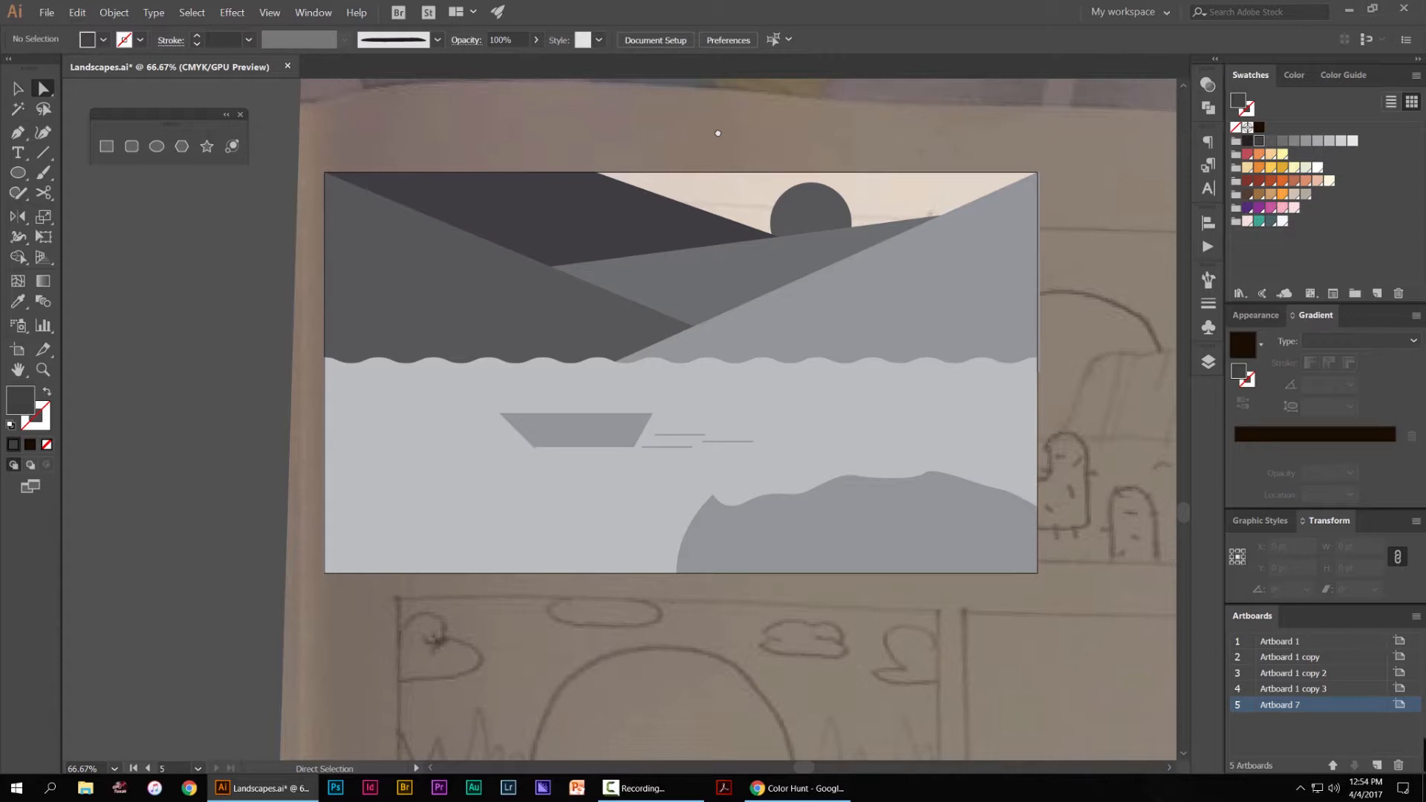
Switch to Chrome and search the Freepik site for "palm tree" graphics
scroll(713, 178, "down", 3)
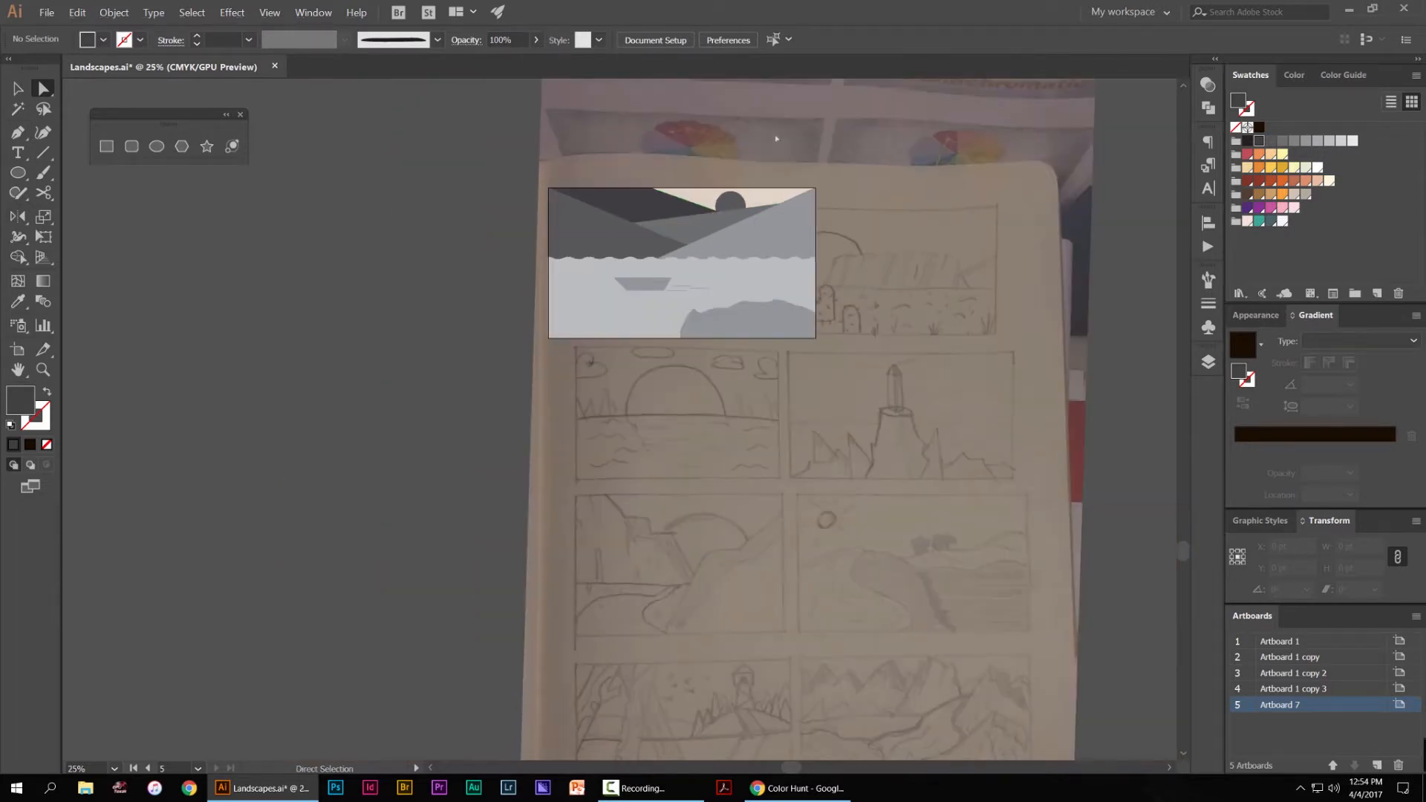
left_click_drag(750, 221, 734, 241)
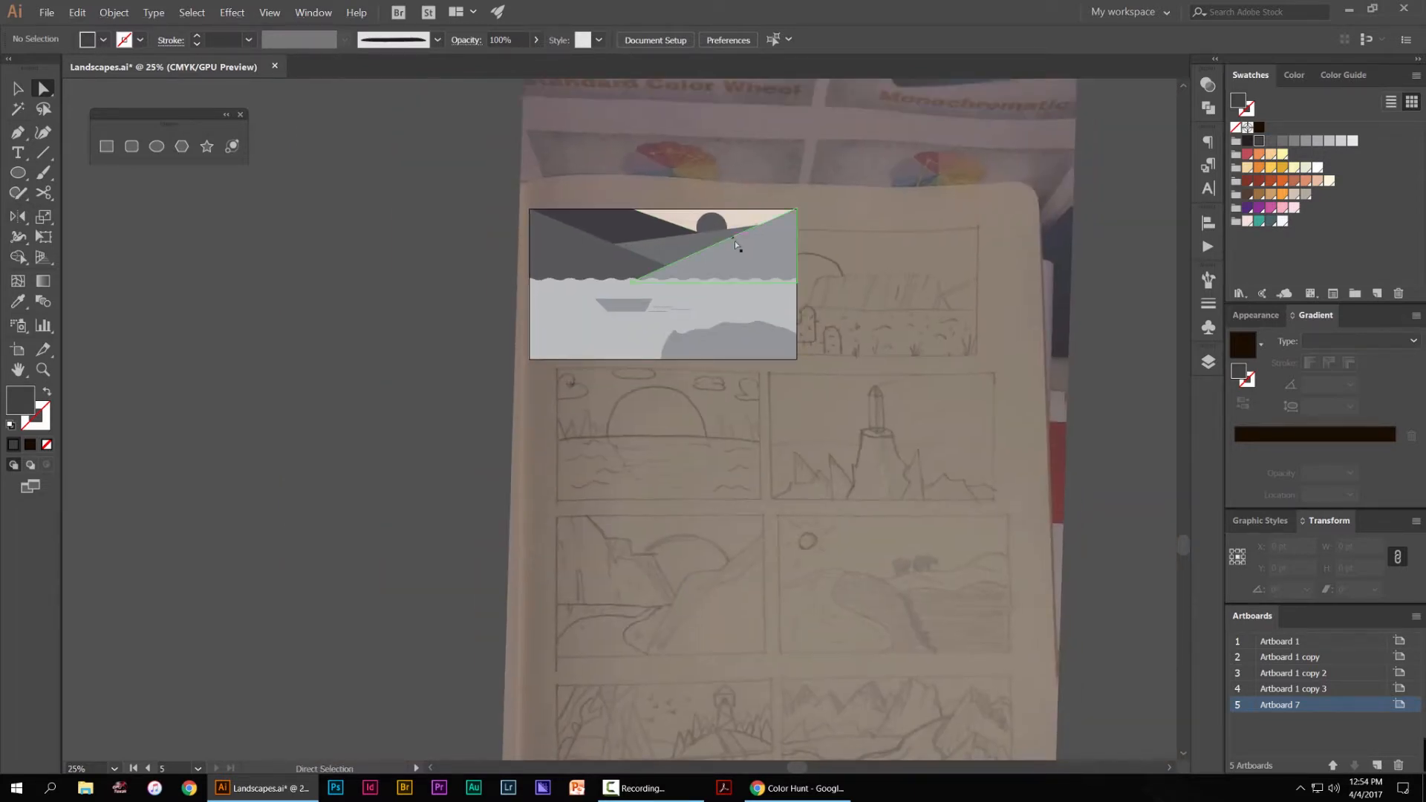
scroll(557, 281, "up", 1)
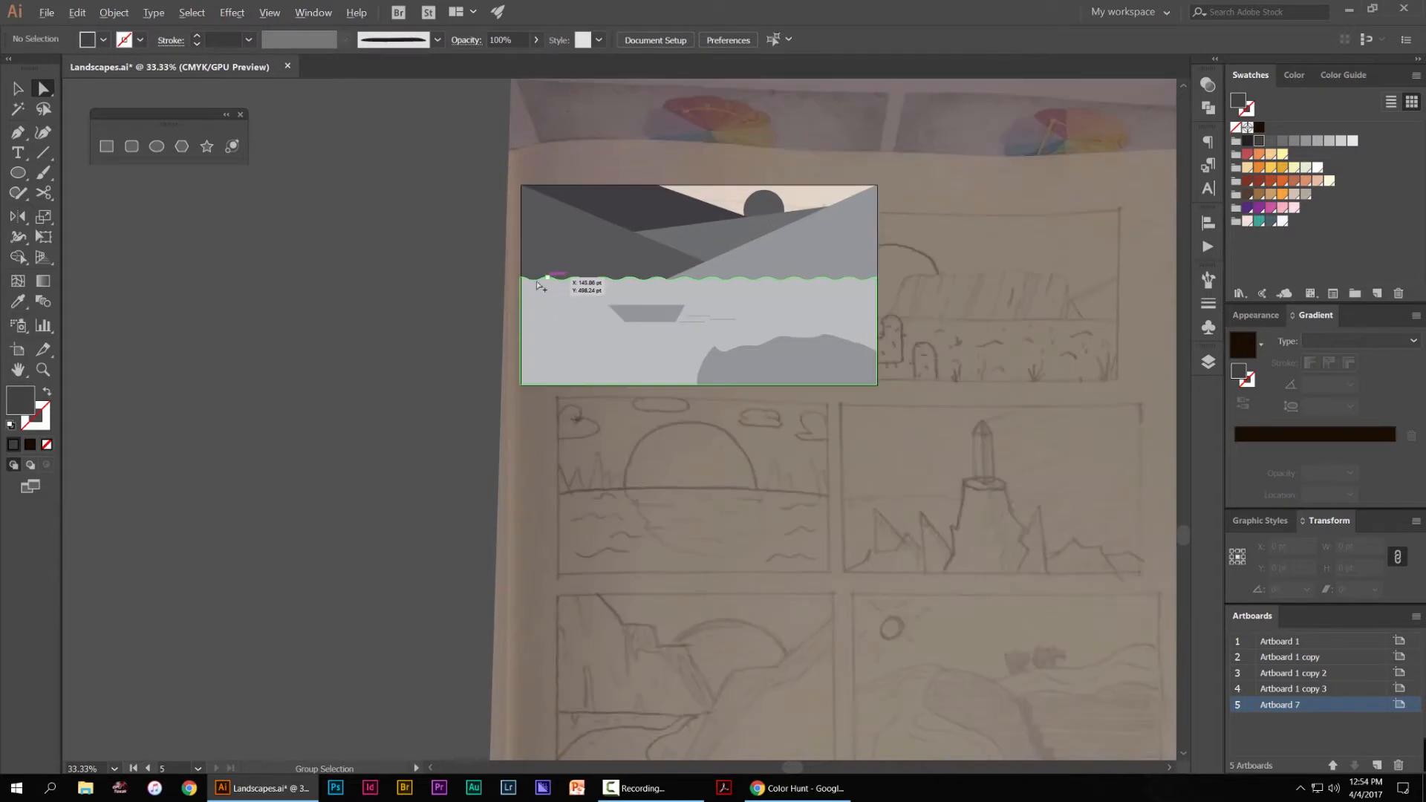
left_click(793, 795)
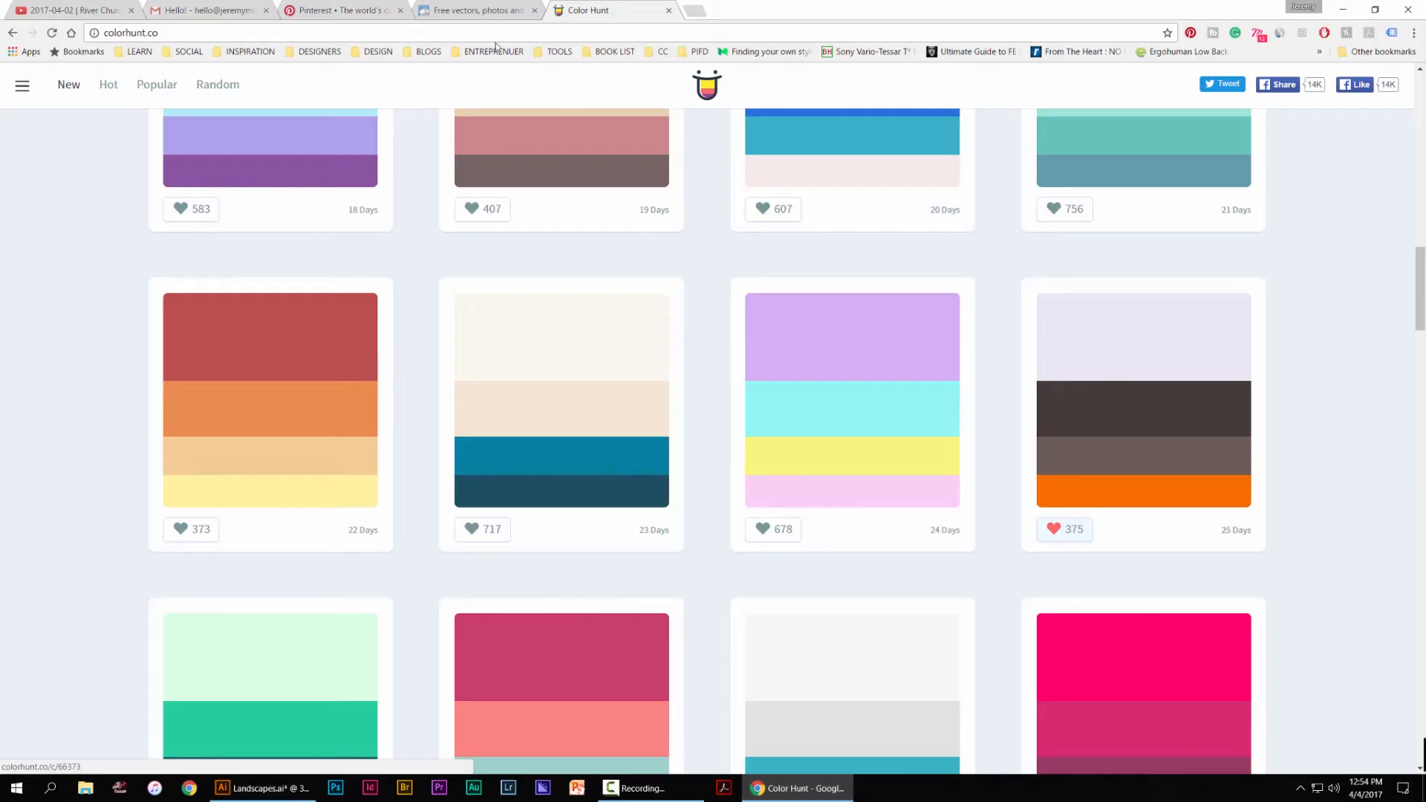
left_click(492, 10)
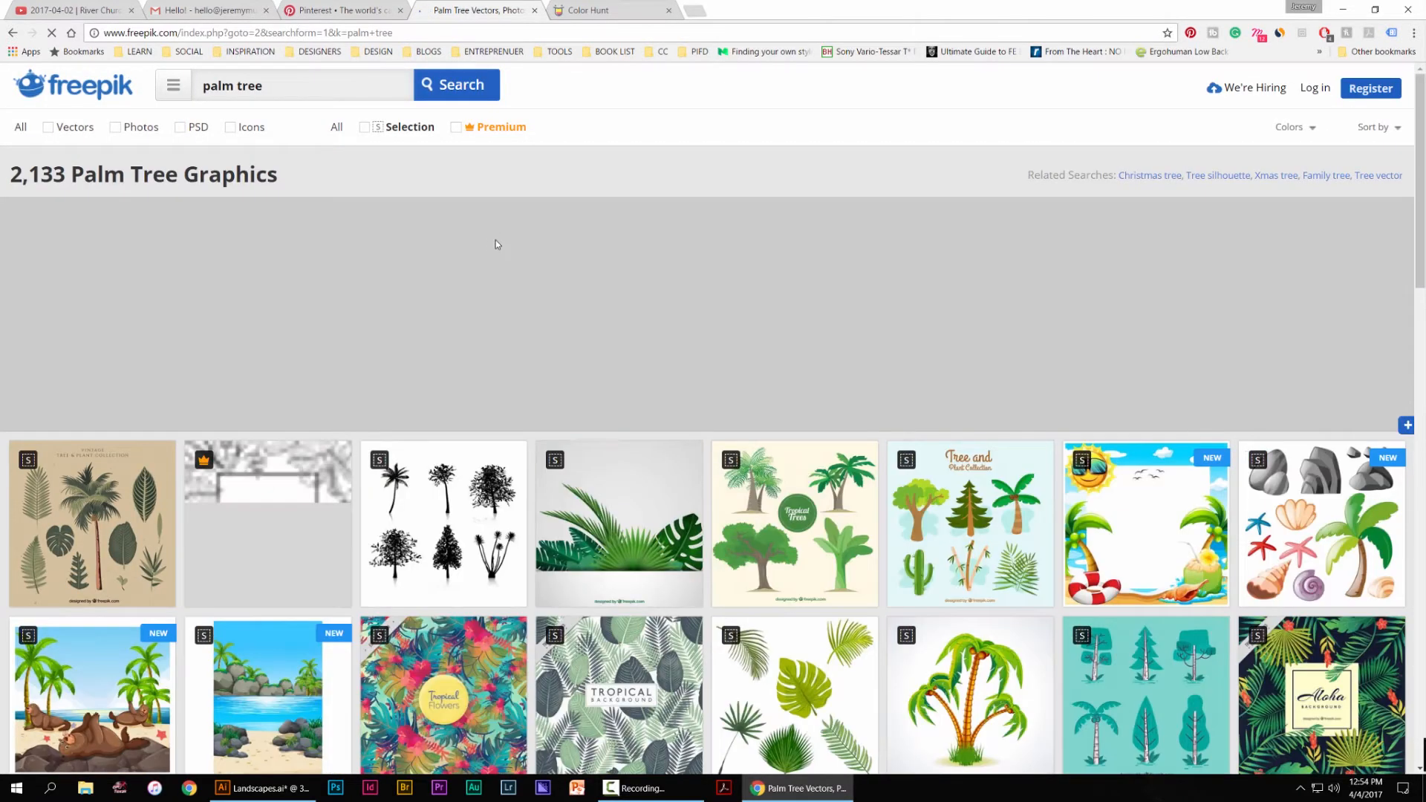
Browse the palm tree results and open the "Pack of tropical trees" vector
scroll(490, 245, "down", 2)
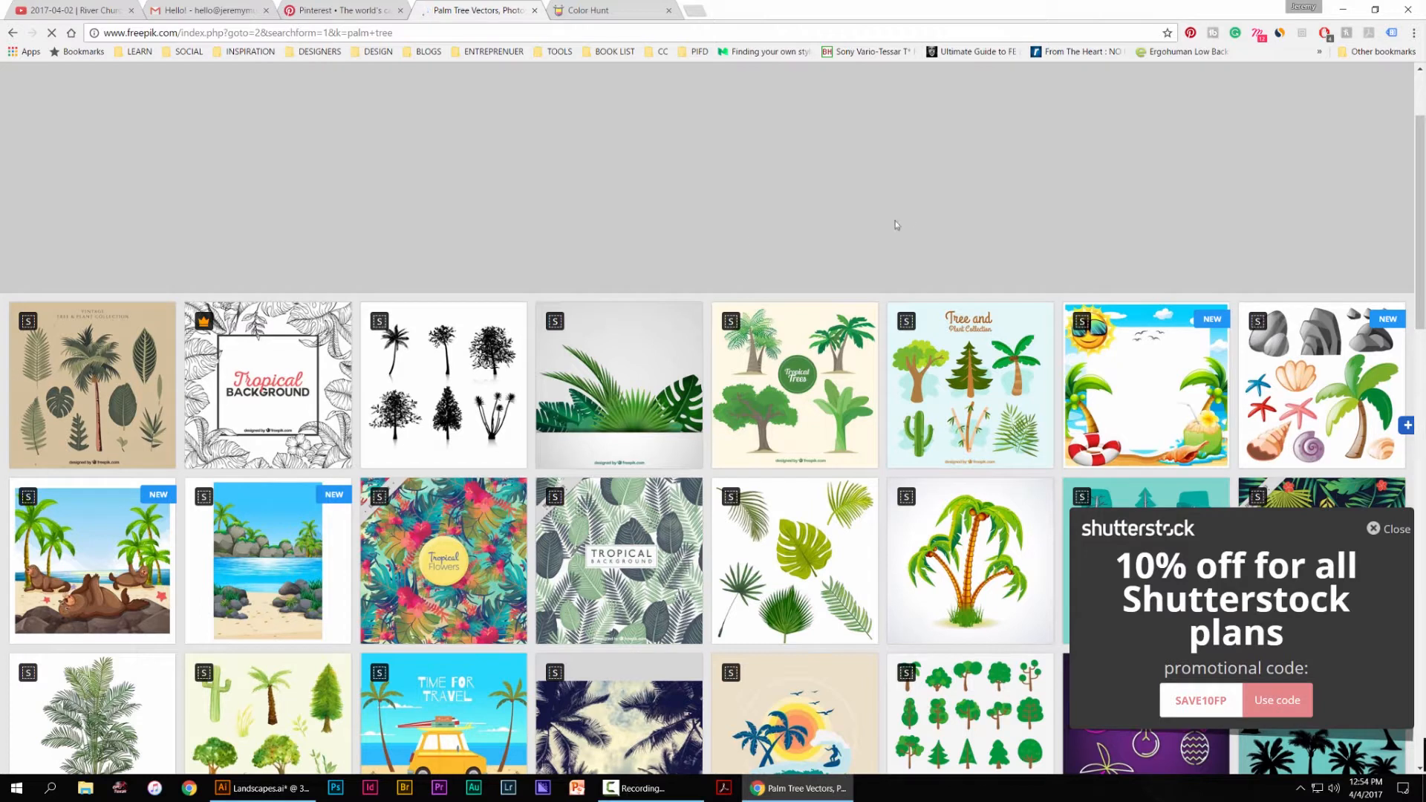
scroll(873, 304, "down", 2)
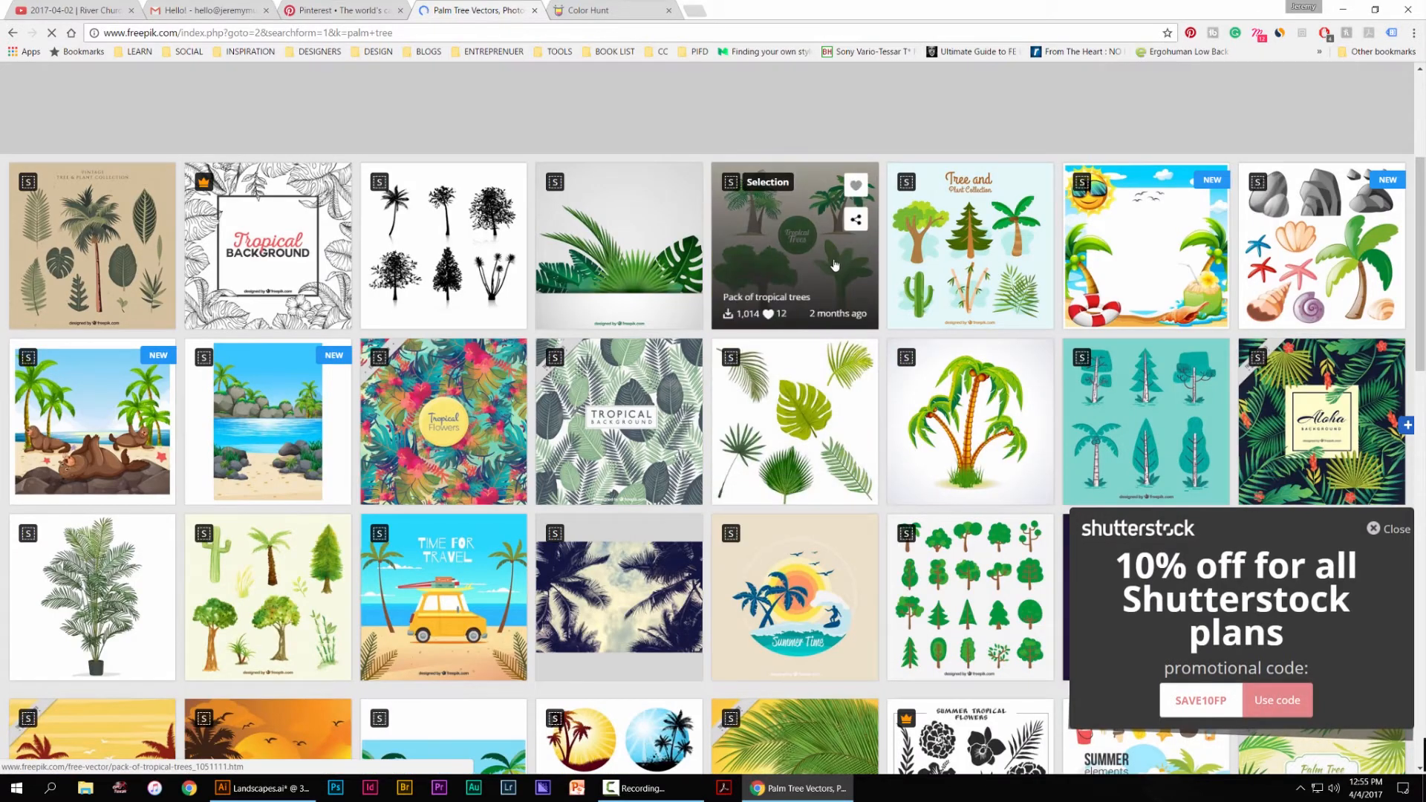
scroll(833, 270, "down", 2)
scroll(825, 273, "up", 3)
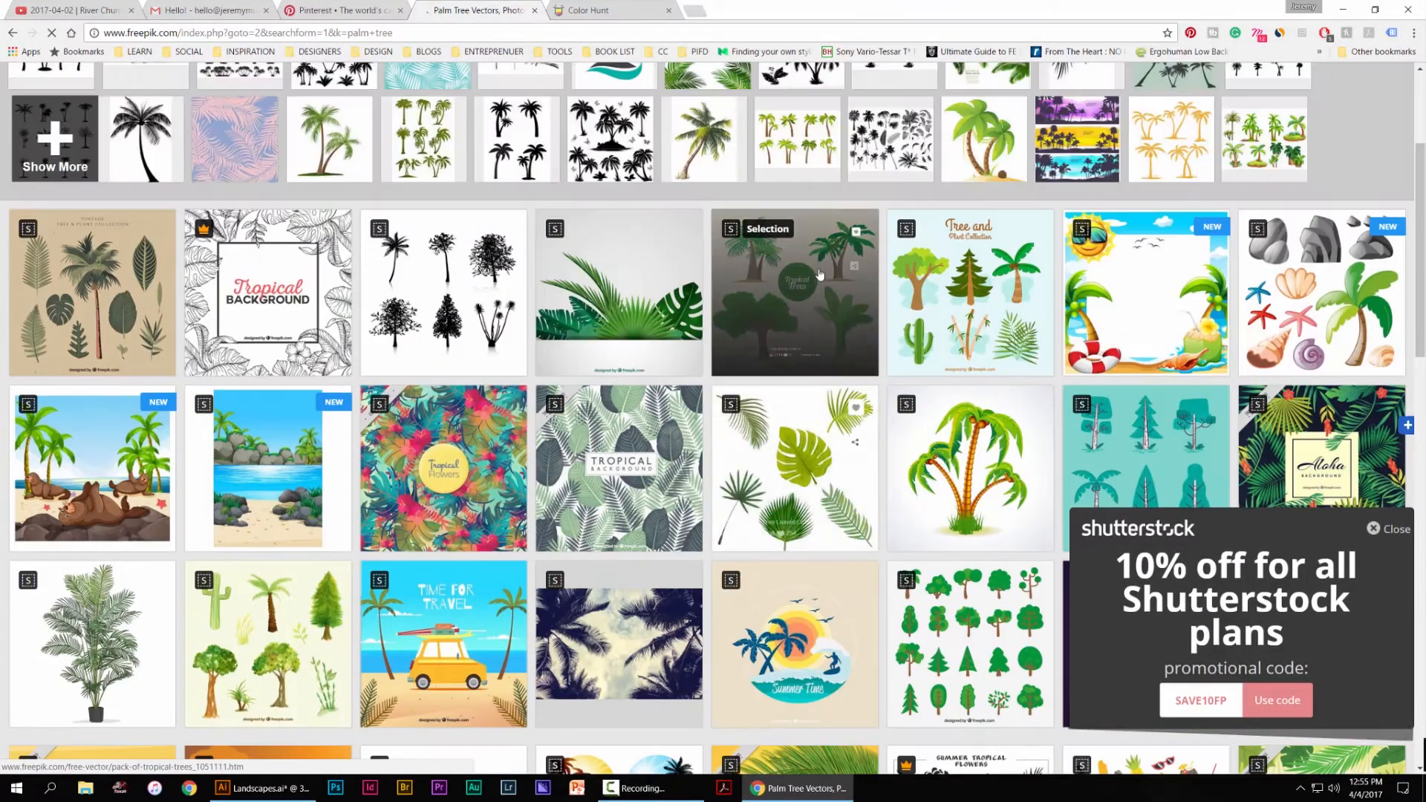
left_click(794, 283)
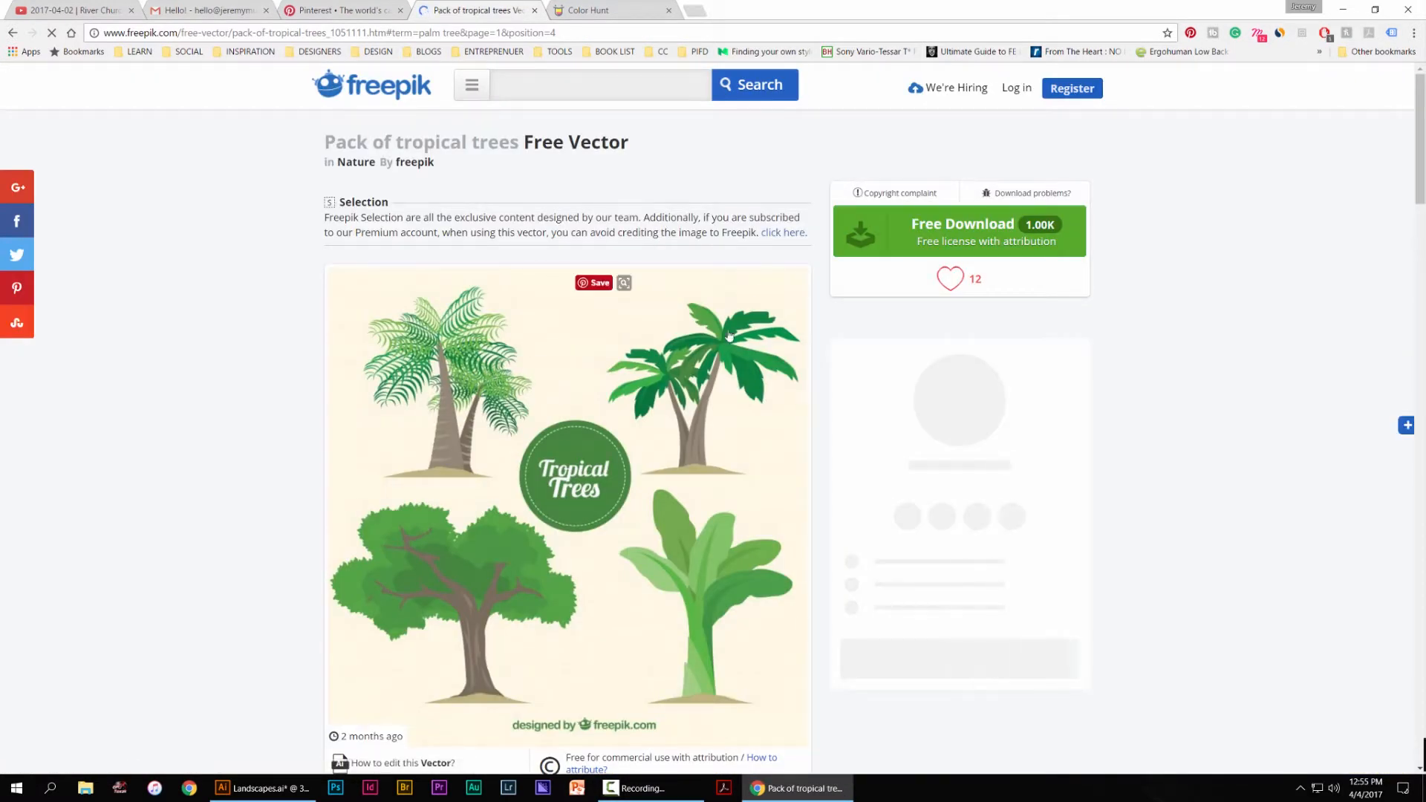
Download the tropical trees vector pack with the free, attribution-required option
scroll(701, 360, "down", 2)
scroll(701, 360, "up", 1)
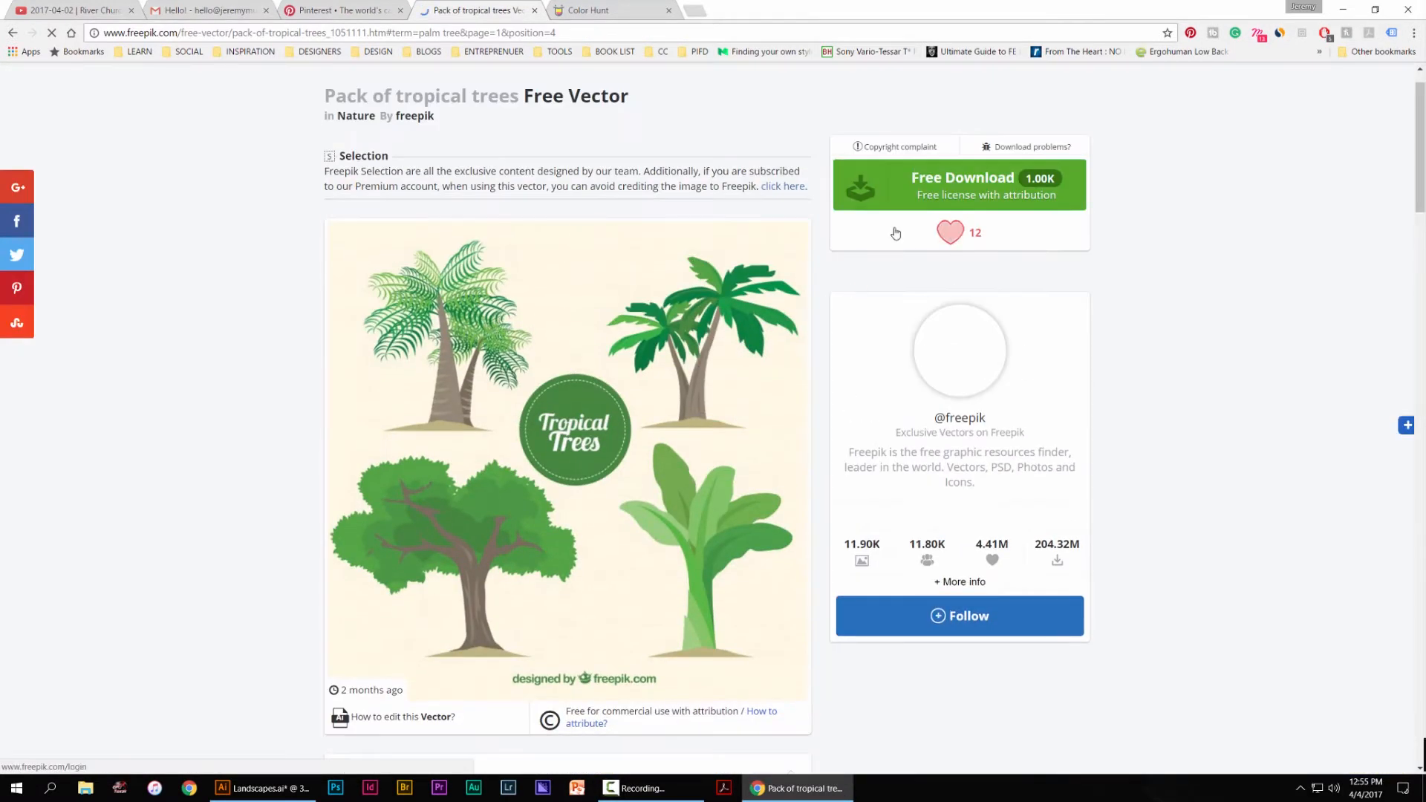
left_click(912, 199)
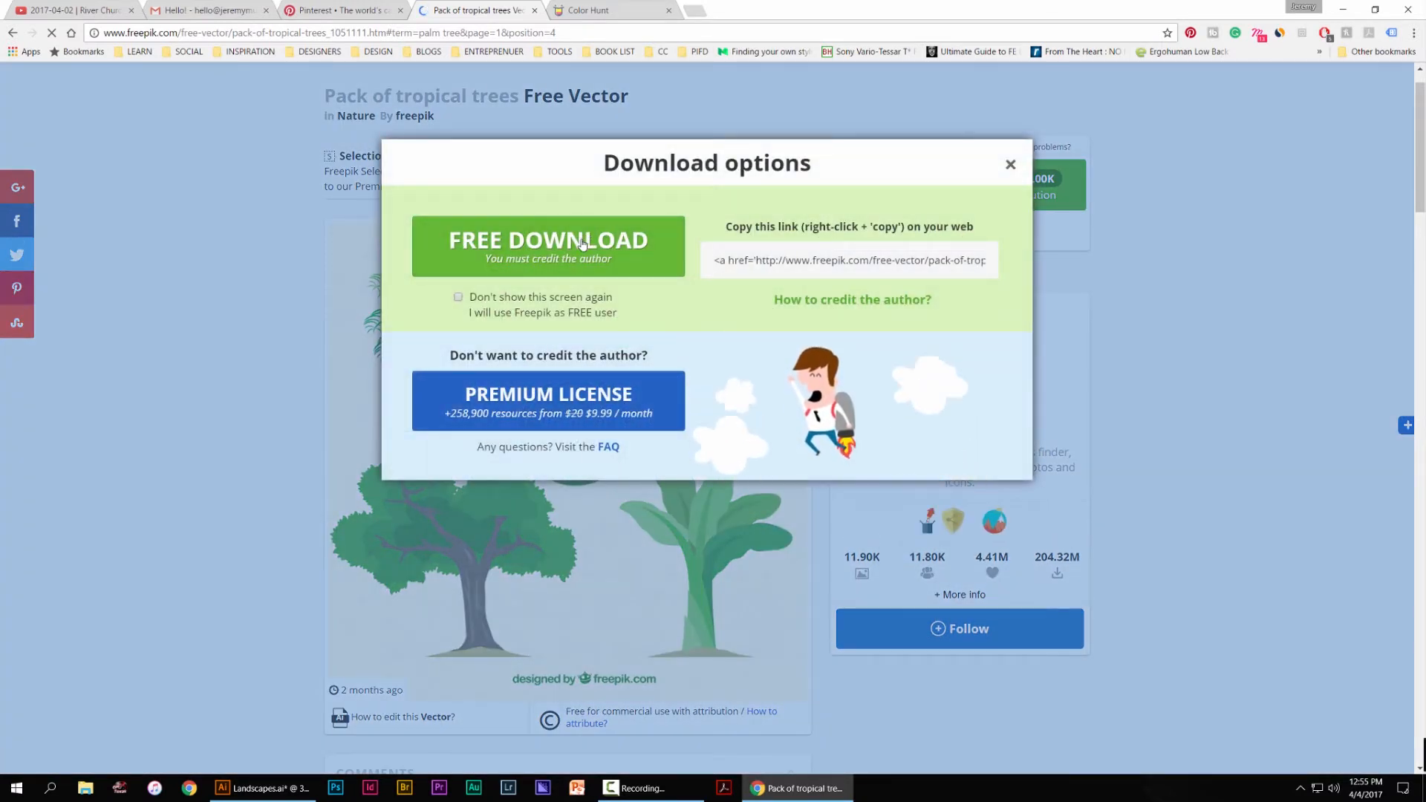
left_click(586, 241)
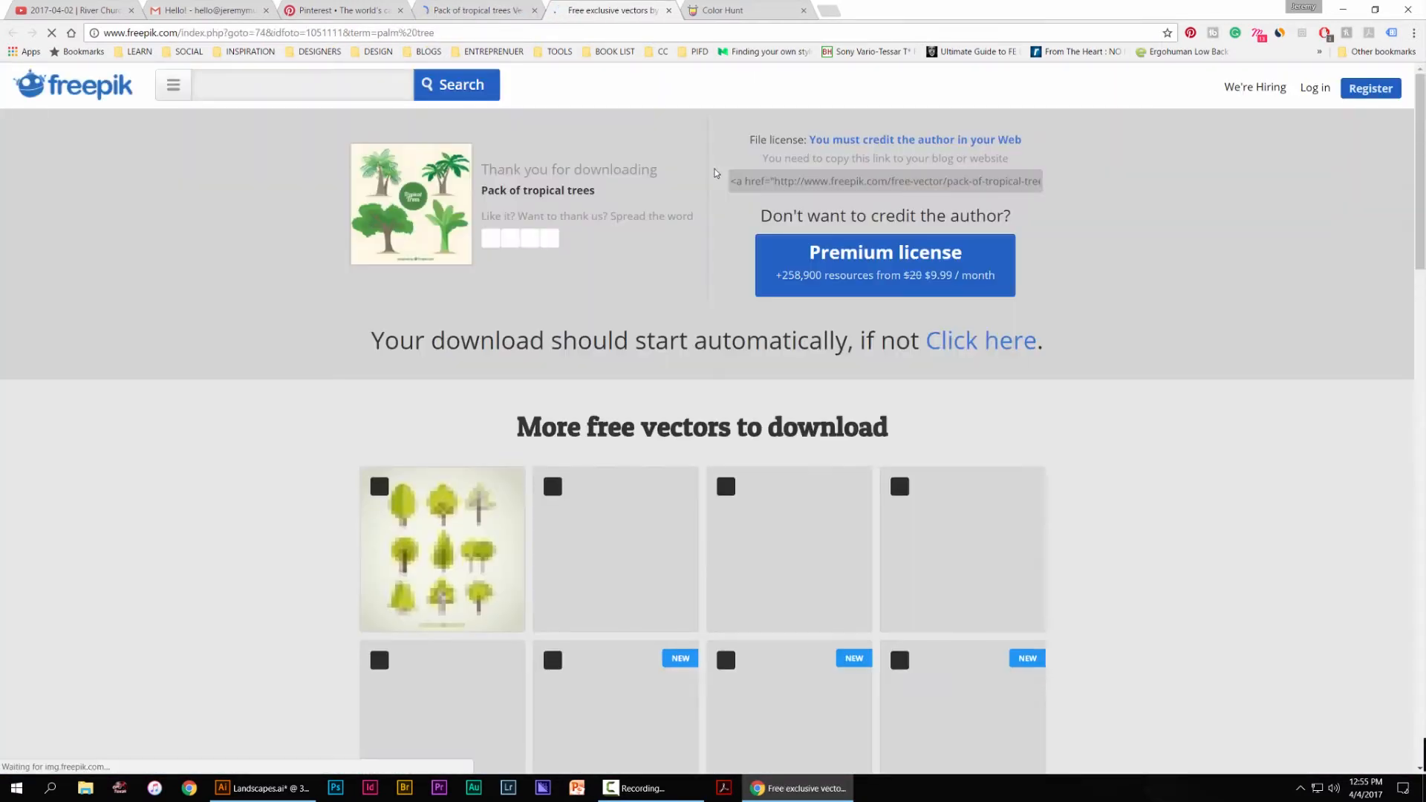
Return to Illustrator, open the Downloads folder in File Explorer and refresh its contents
key("alt+Tab")
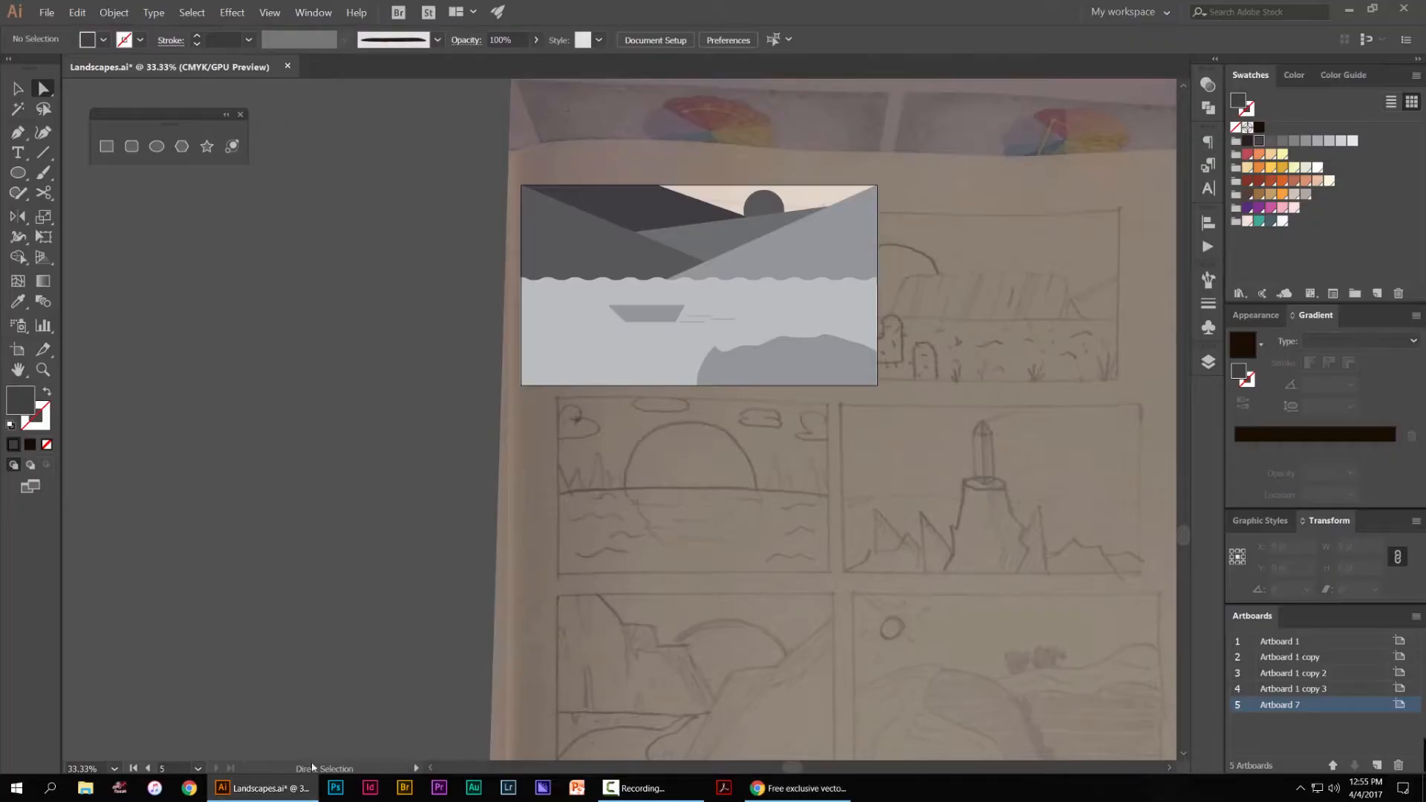
left_click_drag(482, 297, 285, 356)
scroll(524, 296, "up", 2)
scroll(331, 335, "down", 1)
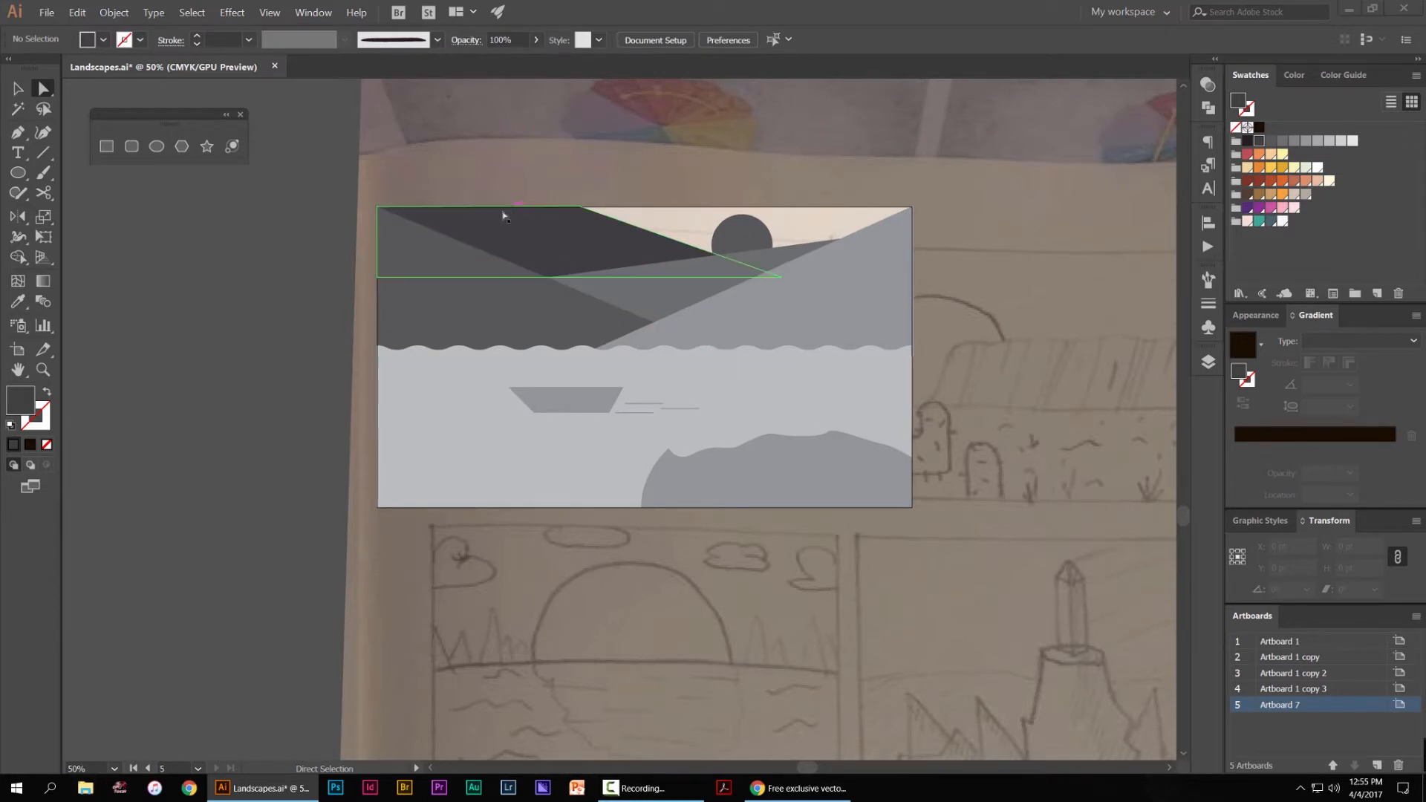
key("super+e")
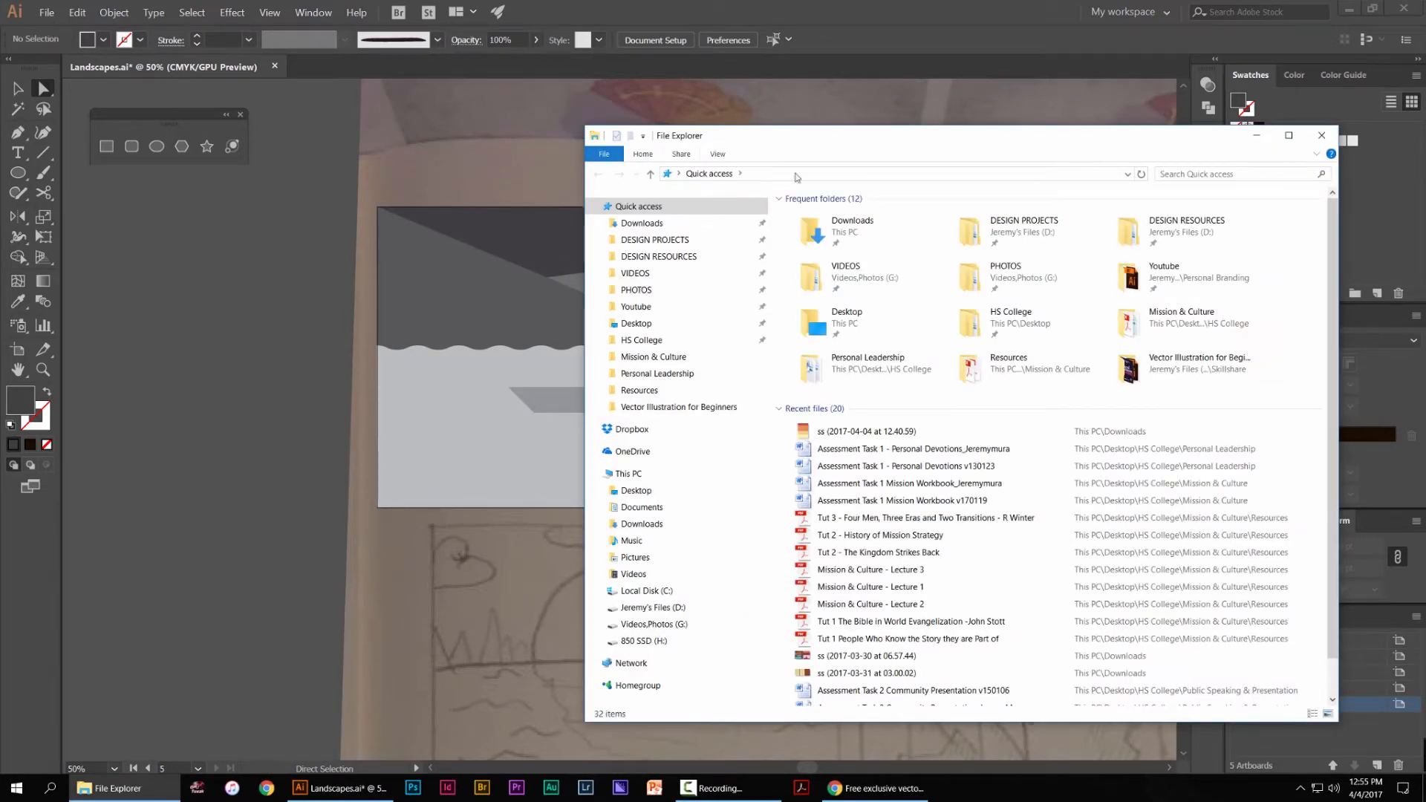
key("Down")
left_click_drag(886, 148, 875, 110)
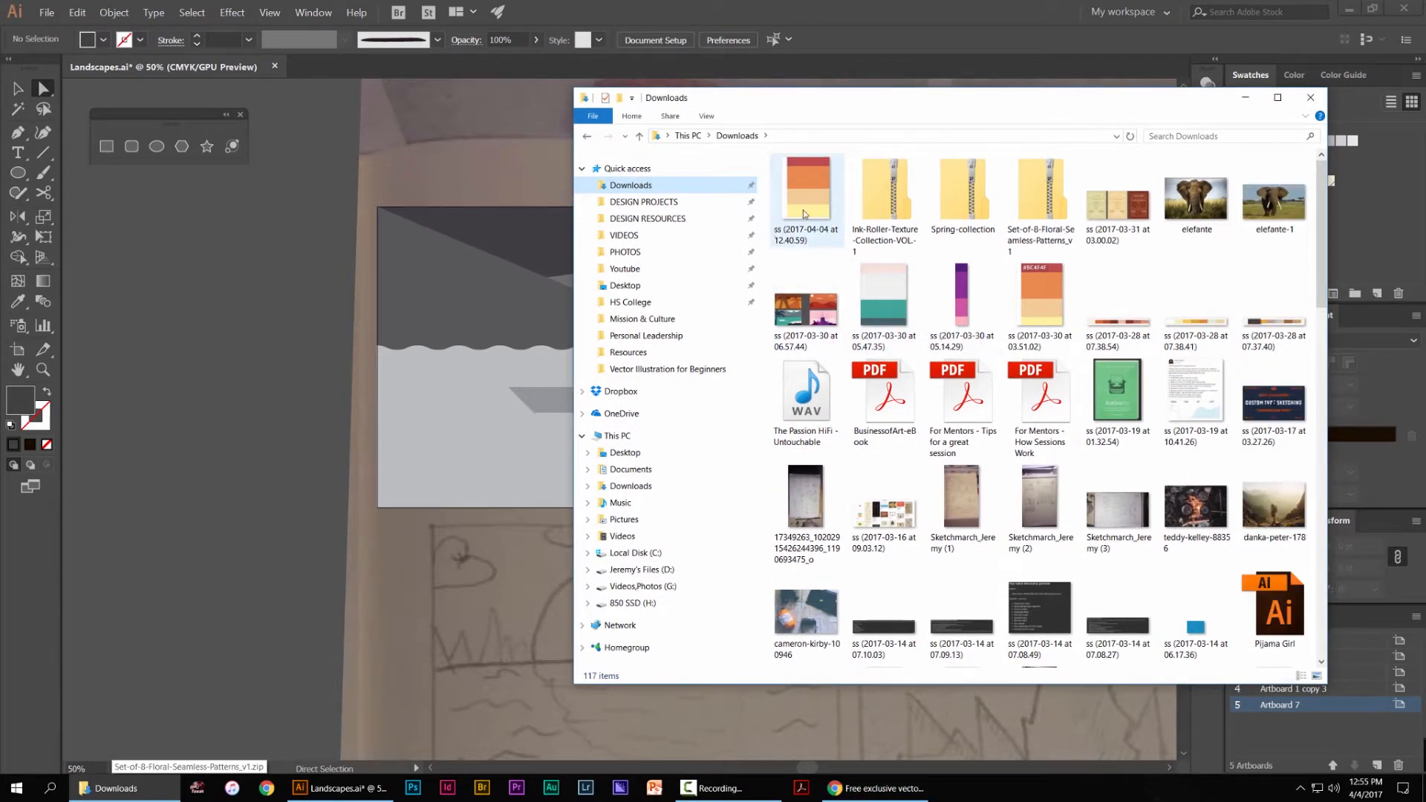
right_click(1241, 274)
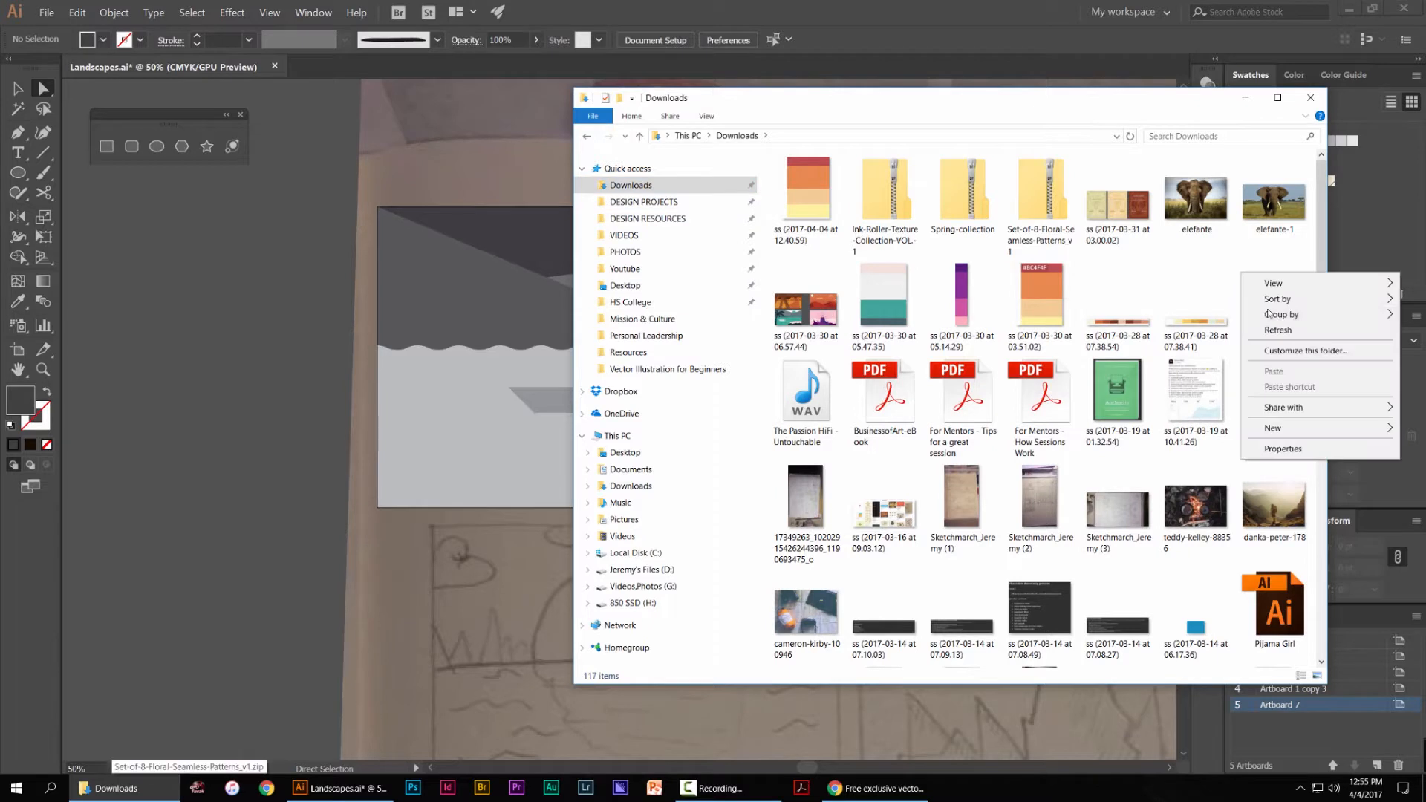
left_click(1277, 330)
Open the EPS artwork from the downloaded Pack-tropical-trees archive in Illustrator, keeping the substituted font for the missing one
left_click(814, 203)
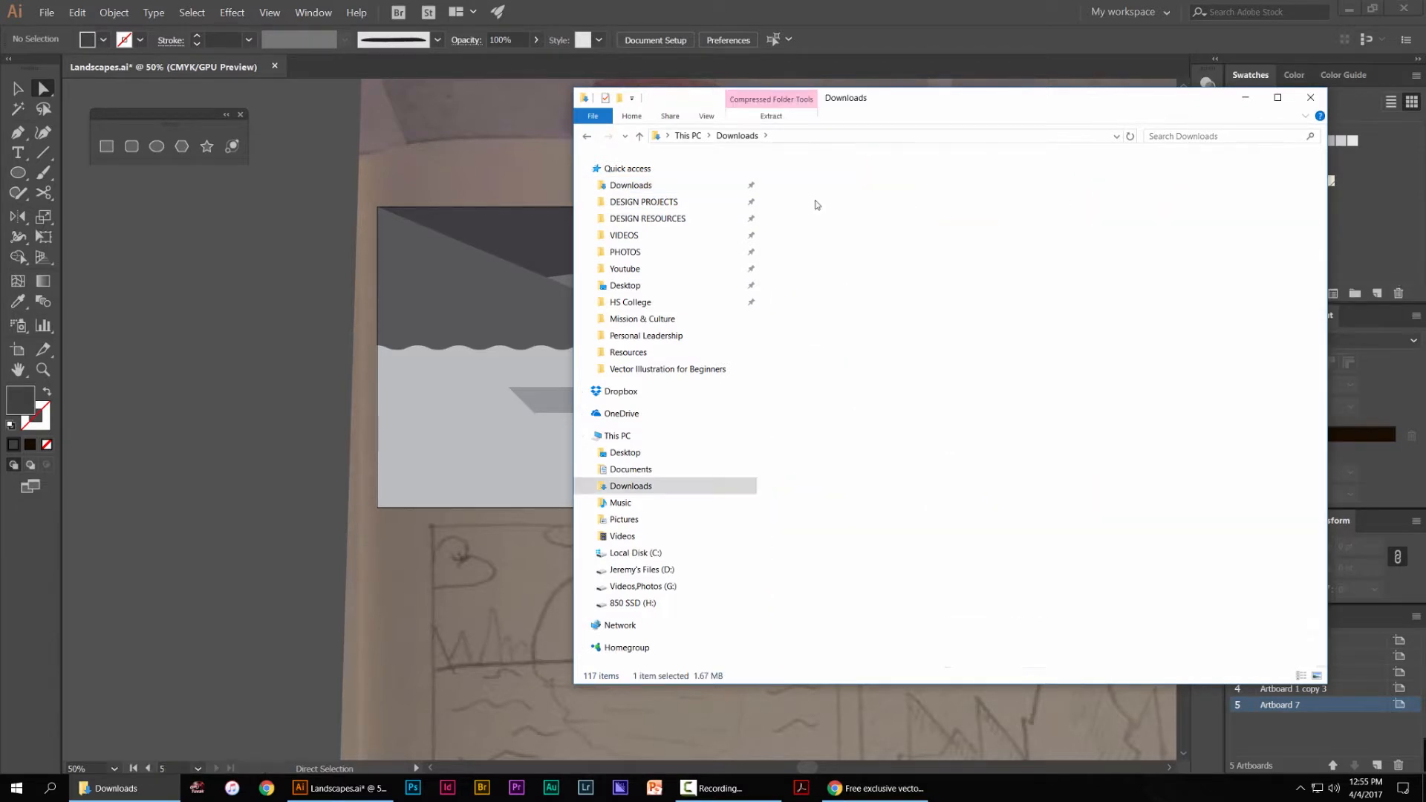
double_click(814, 204)
double_click(814, 212)
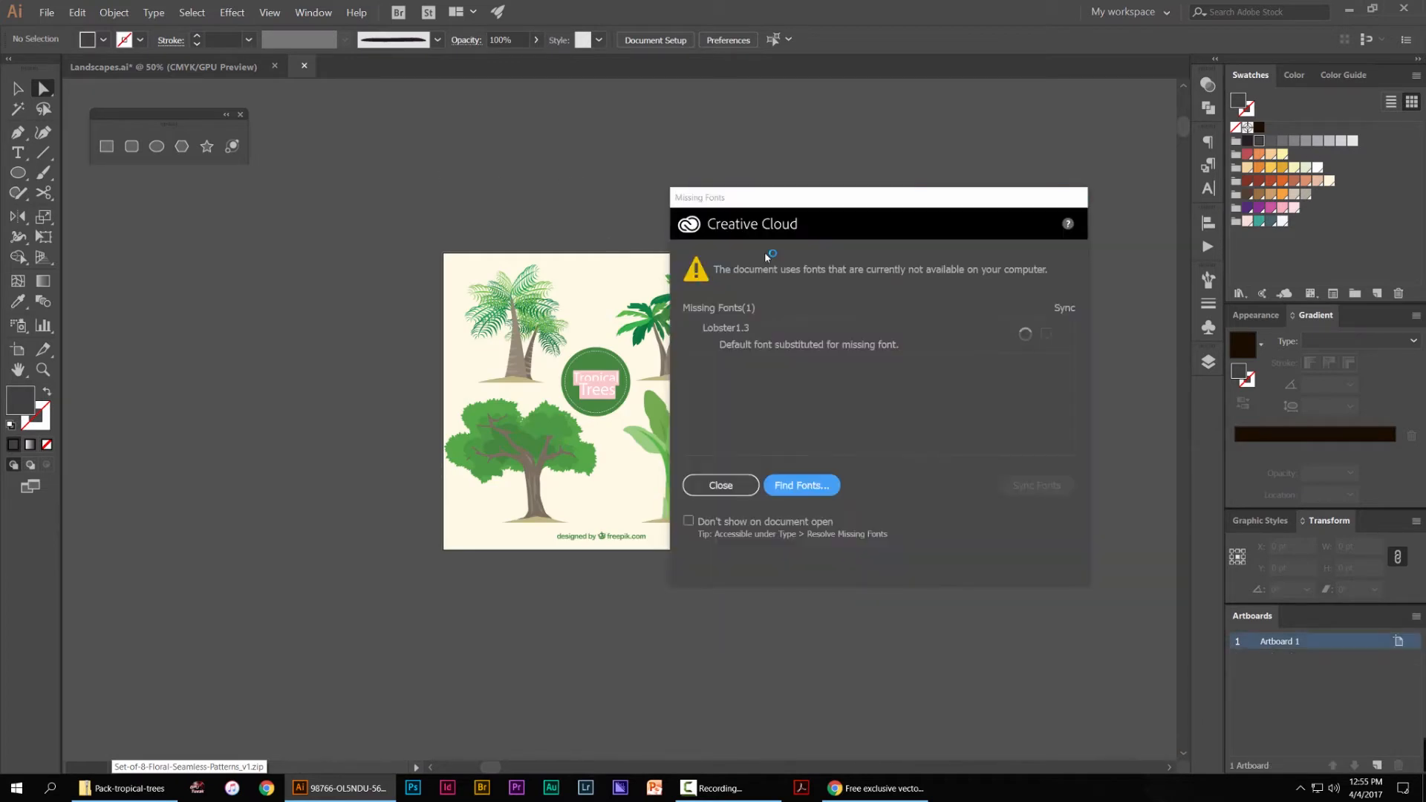
left_click(719, 485)
Separate the taller palm of the upper-right pair from the artwork, move it off the artboard and copy it
scroll(742, 297, "up", 1)
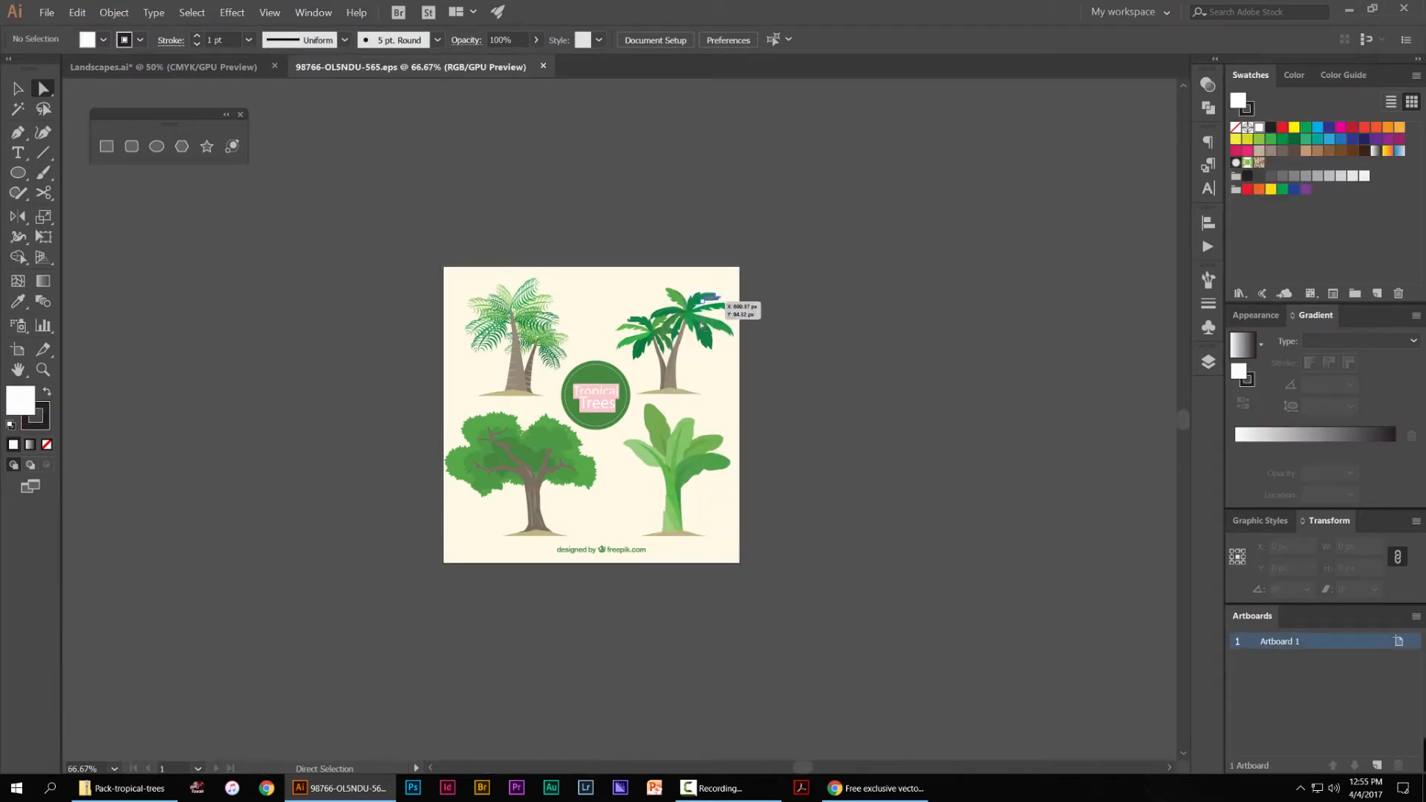
left_click(723, 327)
scroll(763, 331, "up", 2)
key("v")
left_click_drag(746, 217, 511, 464)
key("ctrl+a")
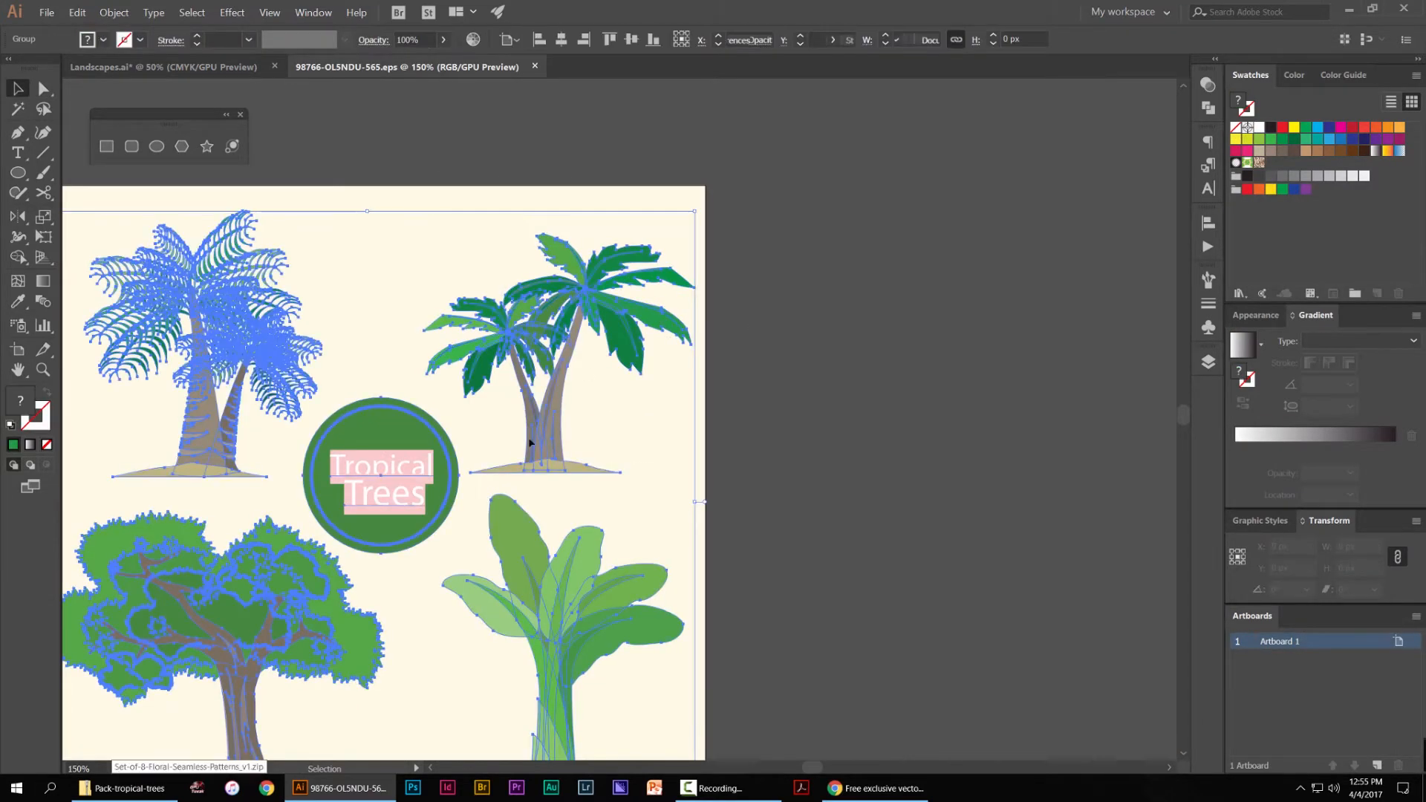
scroll(513, 457, "down", 1)
left_click(666, 355)
left_click_drag(595, 343, 821, 338)
left_click(894, 270)
left_click(822, 338)
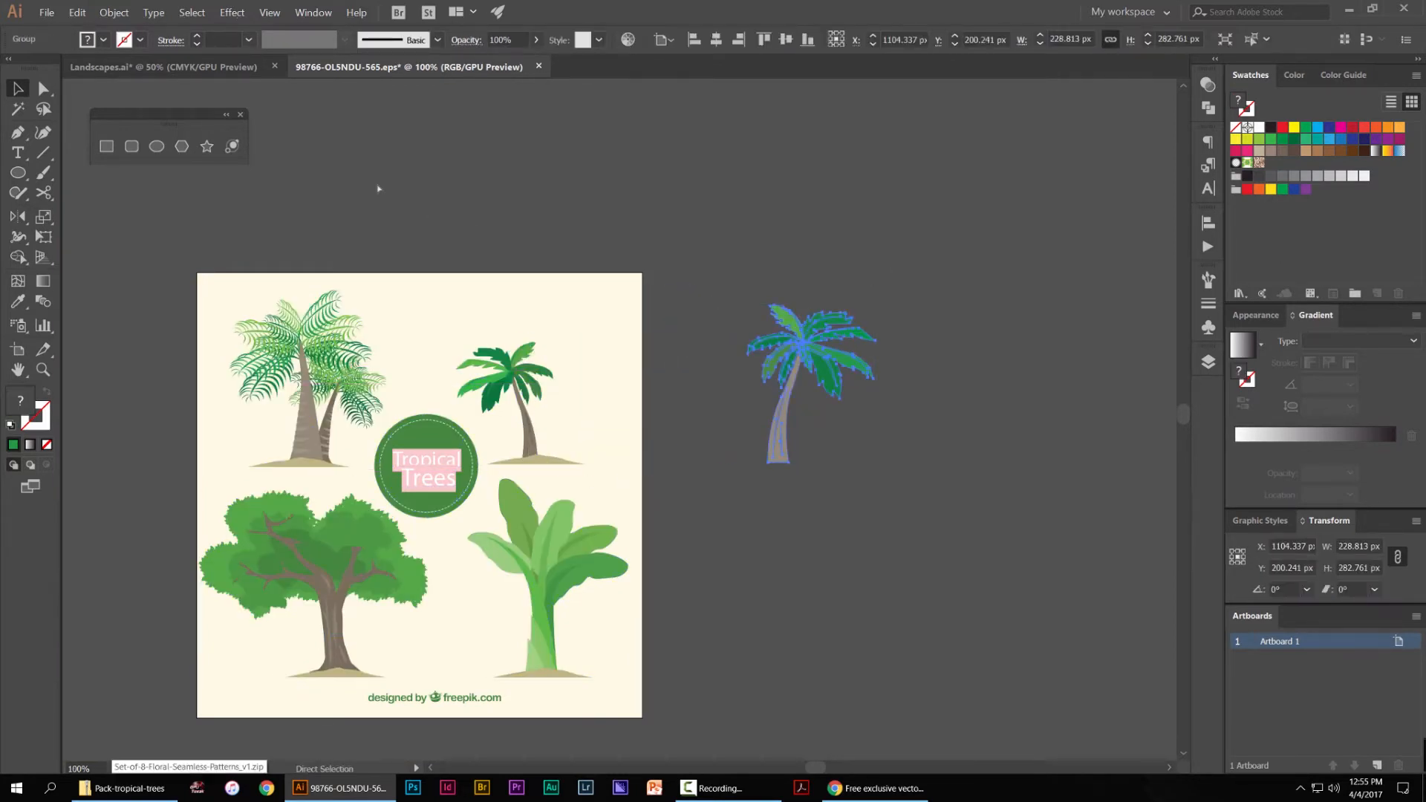
Paste the copied palm into Landscapes.ai and place it beside the beach artboard on its left
left_click(230, 67)
key("ctrl+v")
left_click_drag(642, 394, 247, 372)
left_click_drag(256, 360, 702, 131)
mouse_move(569, 179)
left_mouse_down()
mouse_move(475, 272)
mouse_move(591, 191)
left_mouse_up()
Delete the two thin shading shapes from the palm's trunk
key("ctrl+shift+a")
scroll(444, 284, "up", 2)
key("a")
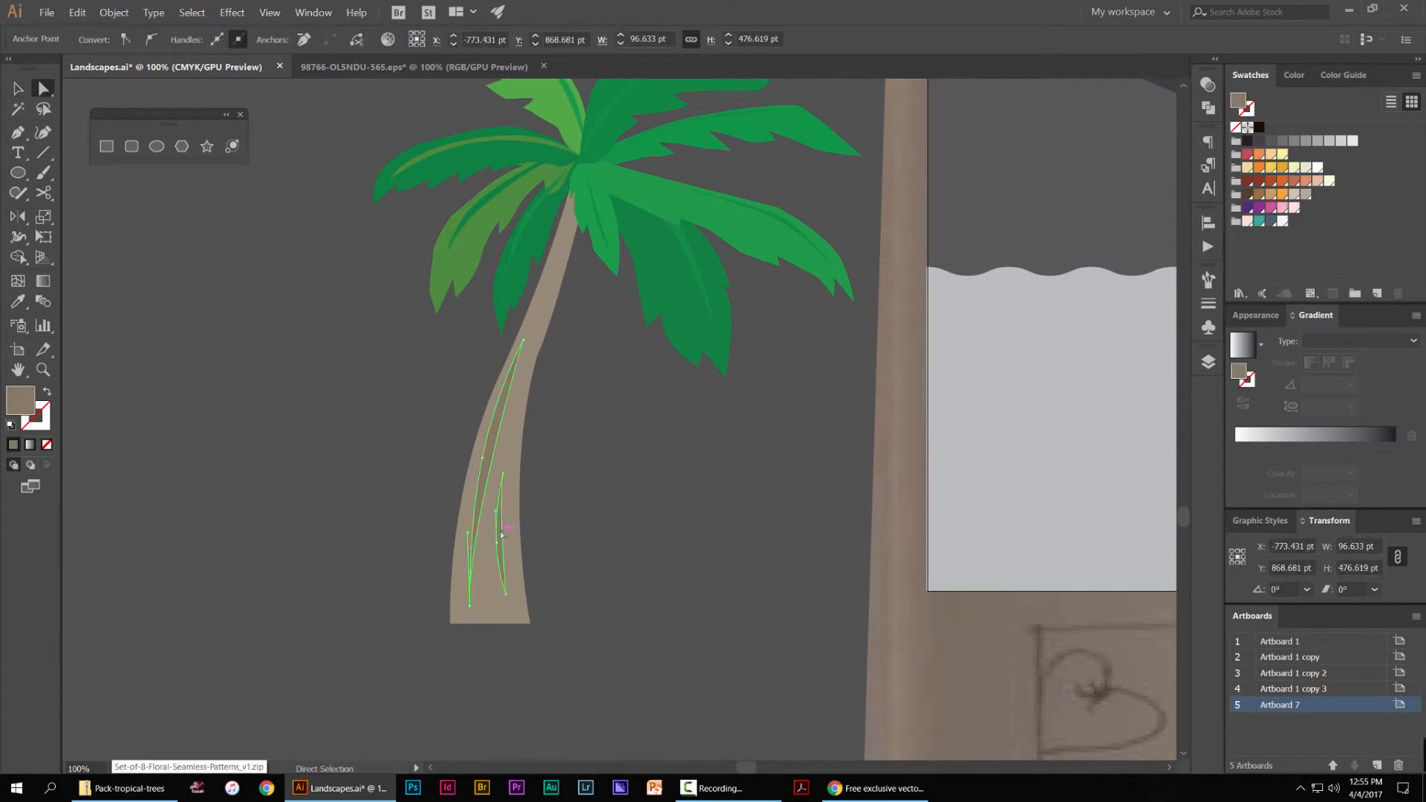
scroll(673, 290, "up", 1)
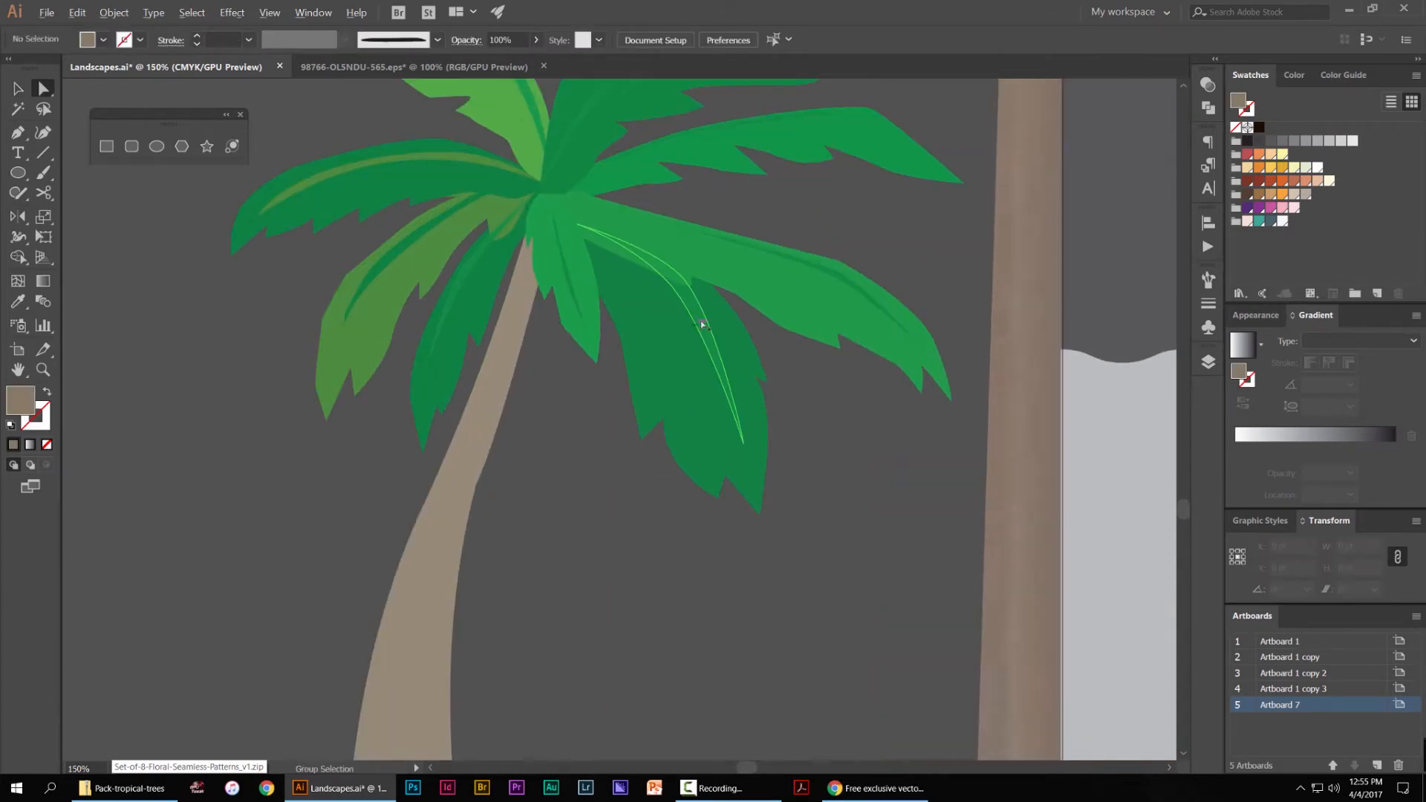
Delete the midrib detail shapes from all of the palm's fronds, leaving flat leaf silhouettes
left_click(842, 272, "shift")
left_click(753, 124, "shift")
left_click_drag(622, 115, 803, 305)
left_click(780, 284, "shift")
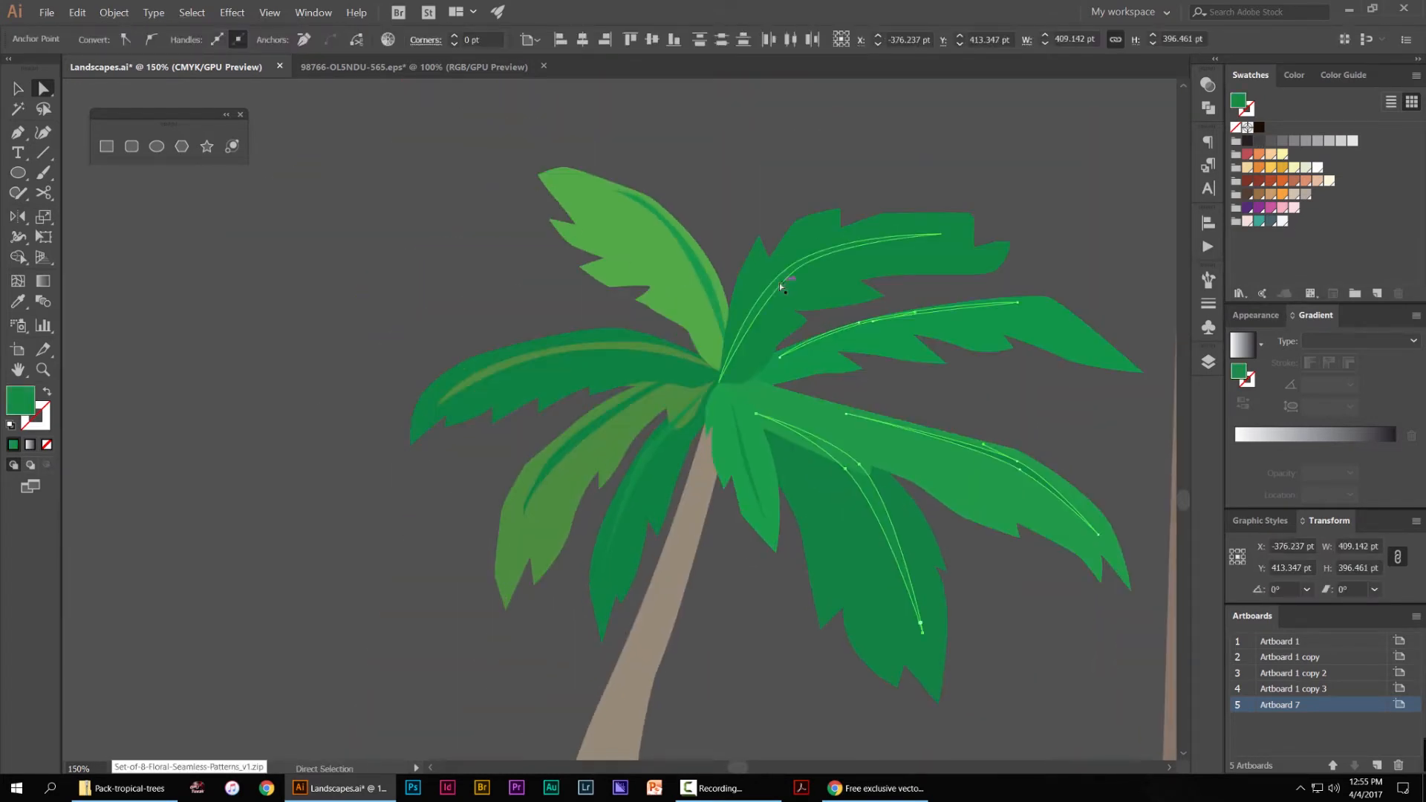
left_click(710, 280, "shift")
scroll(771, 334, "up", 1)
left_click_drag(770, 338, 754, 273)
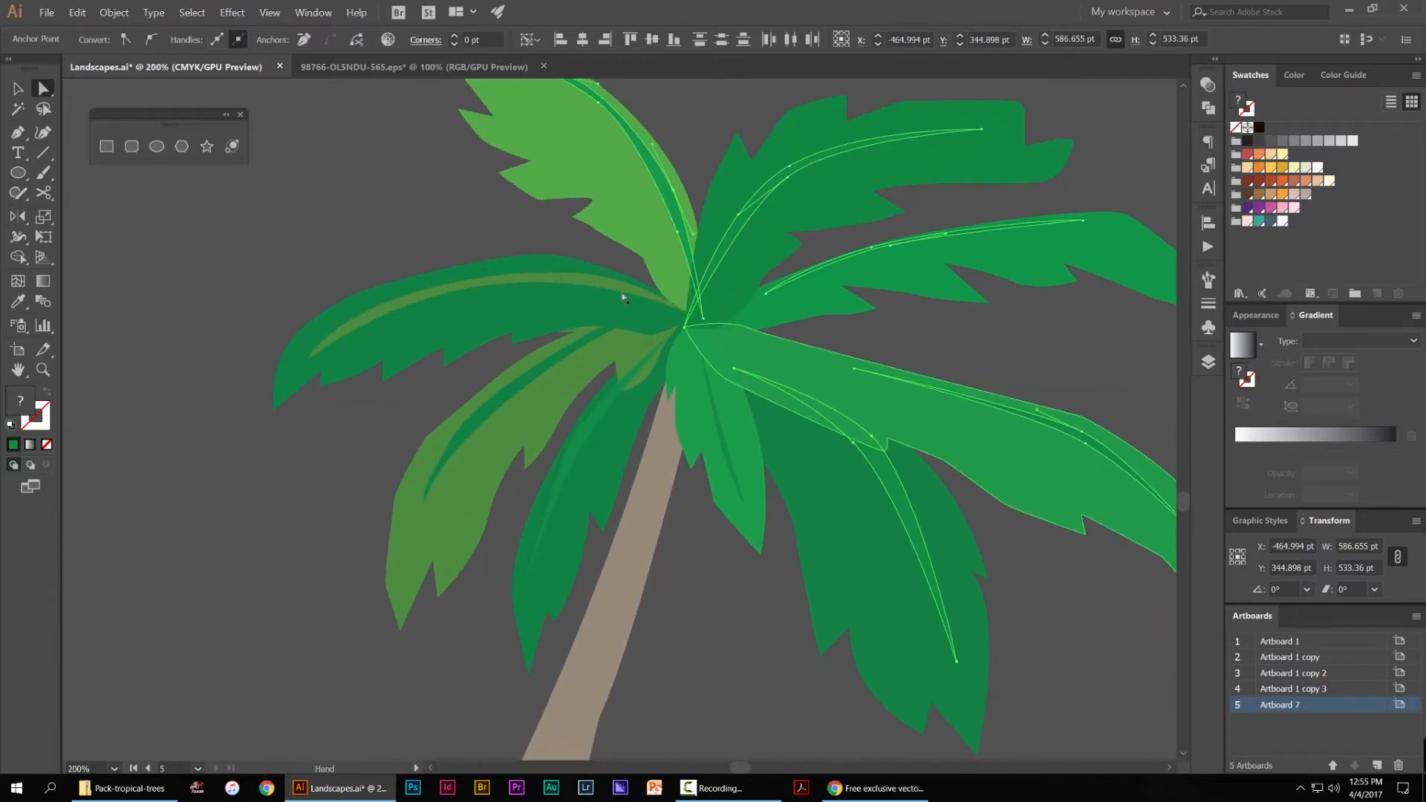
scroll(602, 296, "up", 1)
left_click(601, 284, "shift")
left_click(579, 354, "shift")
left_click(623, 429, "shift")
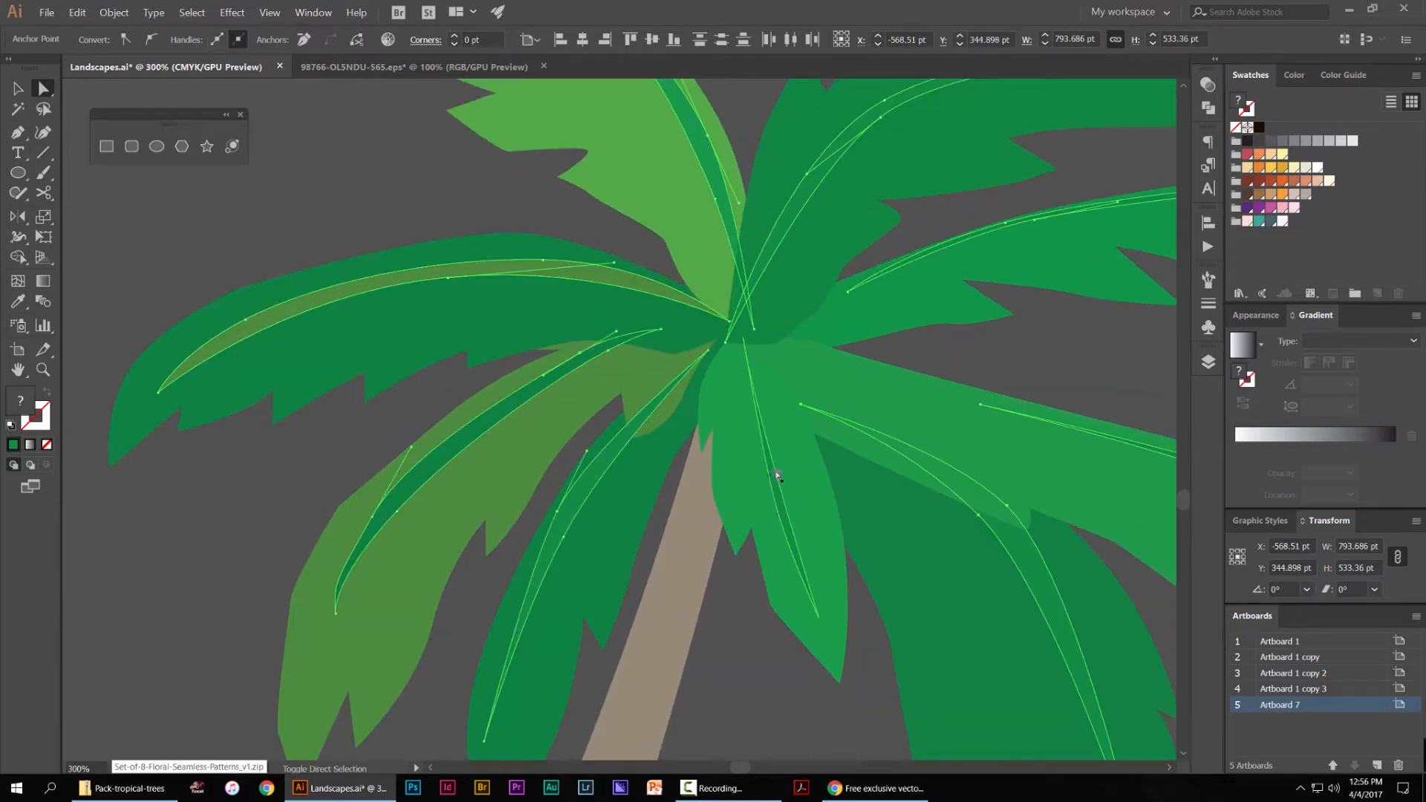
left_click(769, 461, "shift")
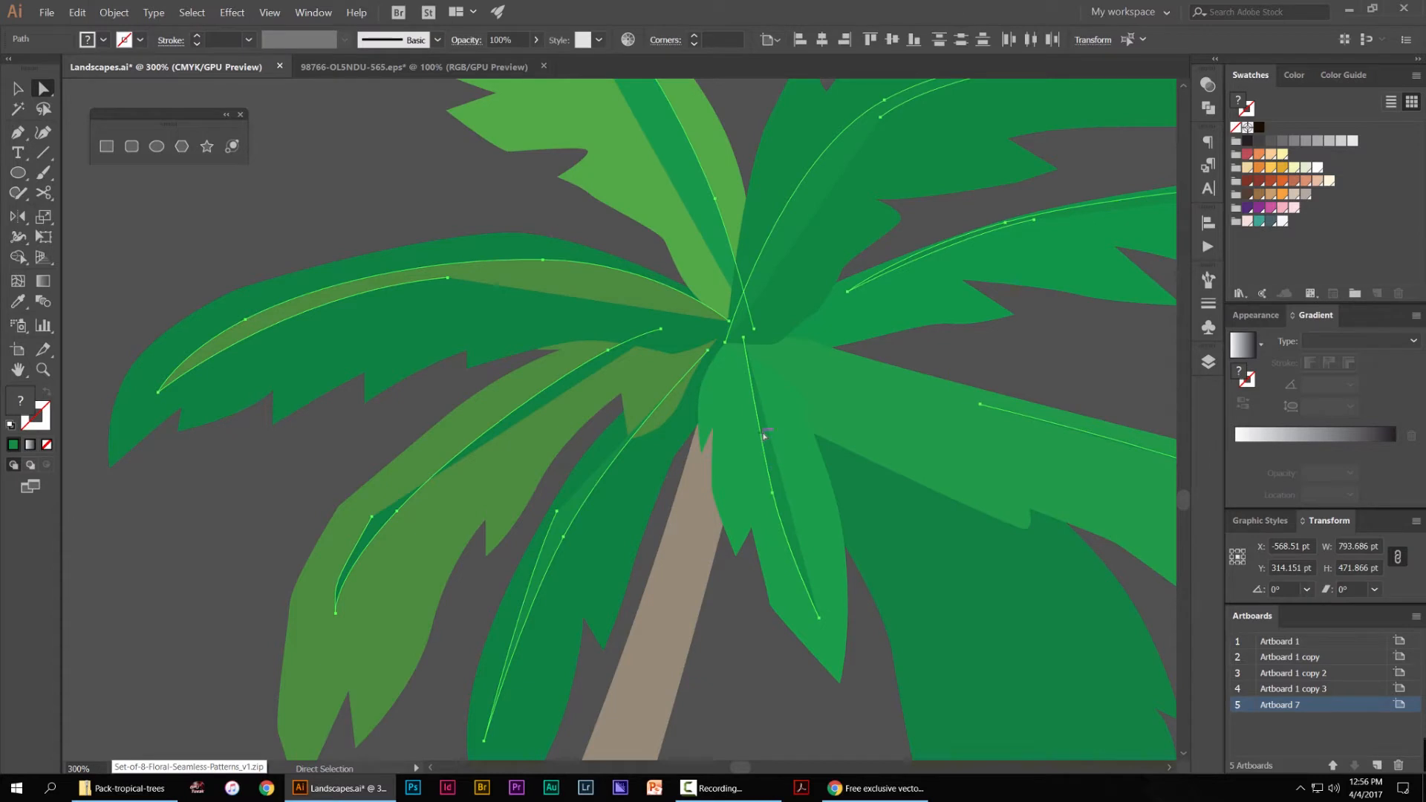
key("Delete")
Fill the entire palm, trunk and fronds, with the lightest grey swatch
scroll(745, 413, "down", 4)
key("v")
left_click_drag(839, 321, 647, 255)
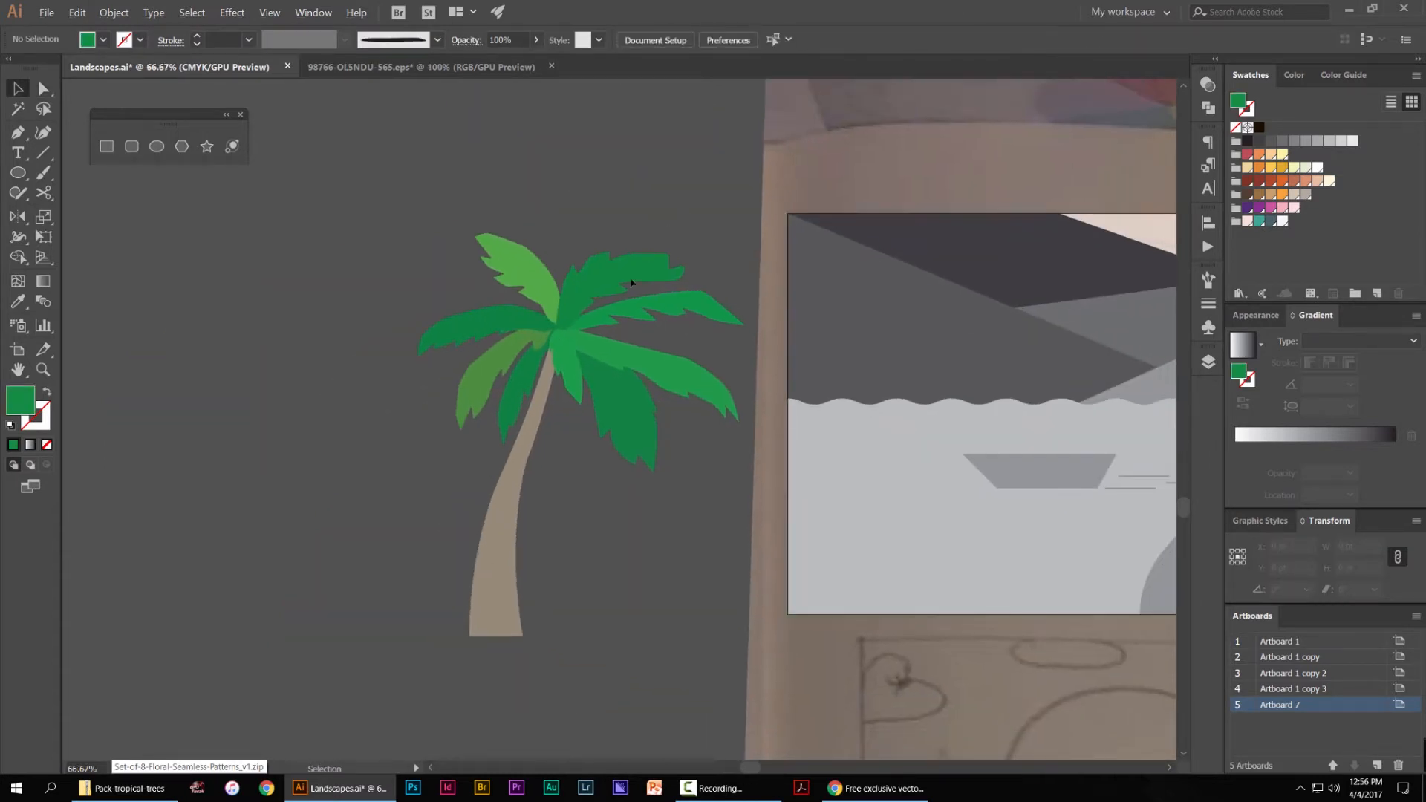
left_click(649, 255)
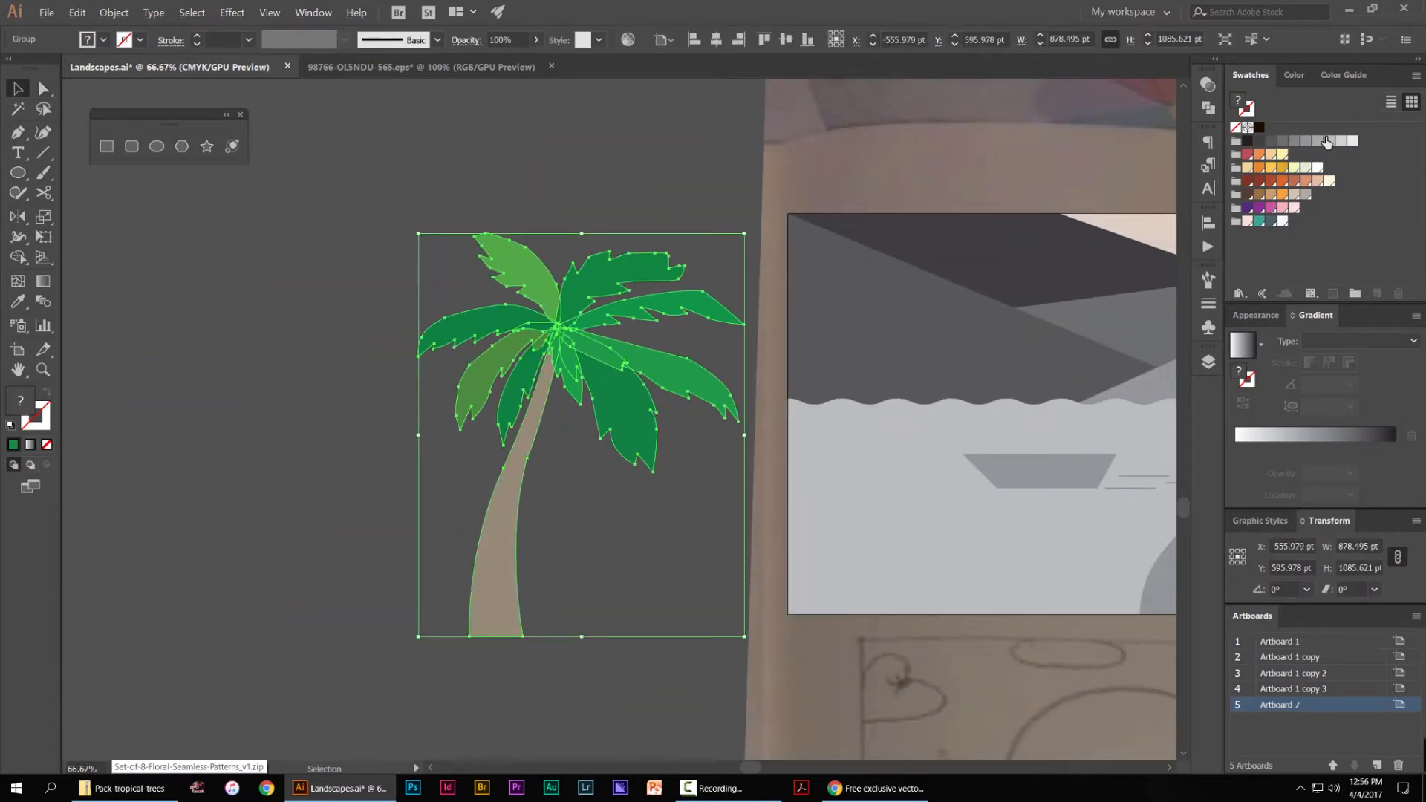
left_click(1327, 142)
left_click(686, 195)
left_click(631, 269)
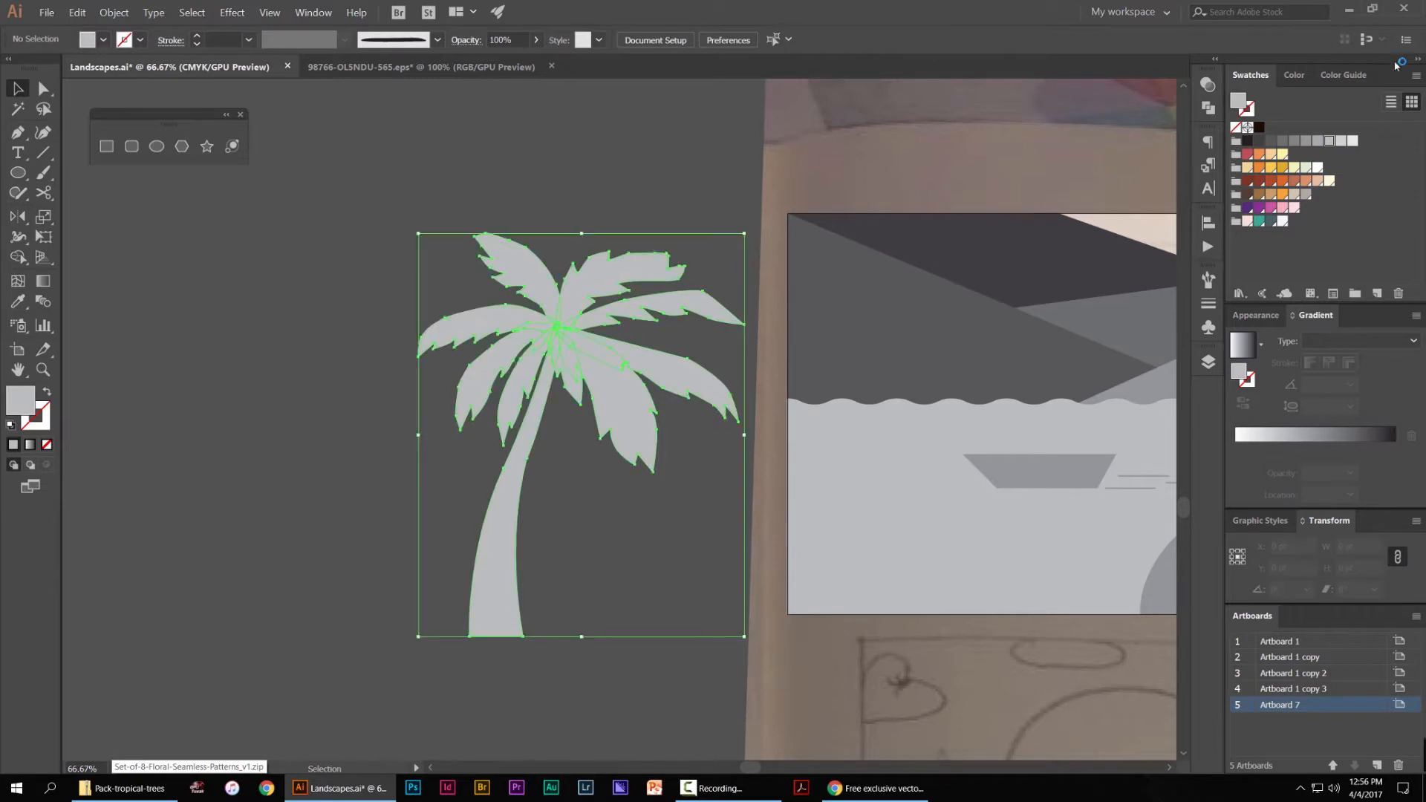
left_click(1341, 141)
left_click(1352, 141)
left_click(595, 159)
Rotate the palm about 5° counterclockwise and place it across the artboard's left edge, its trunk base at the lower-left corner
left_click_drag(672, 170, 548, 147)
left_click(450, 365)
left_click_drag(450, 364, 471, 343)
left_click_drag(533, 220, 773, 217)
left_click_drag(844, 181, 825, 168)
left_click_drag(650, 270, 715, 269)
left_click(594, 234)
left_click(654, 229)
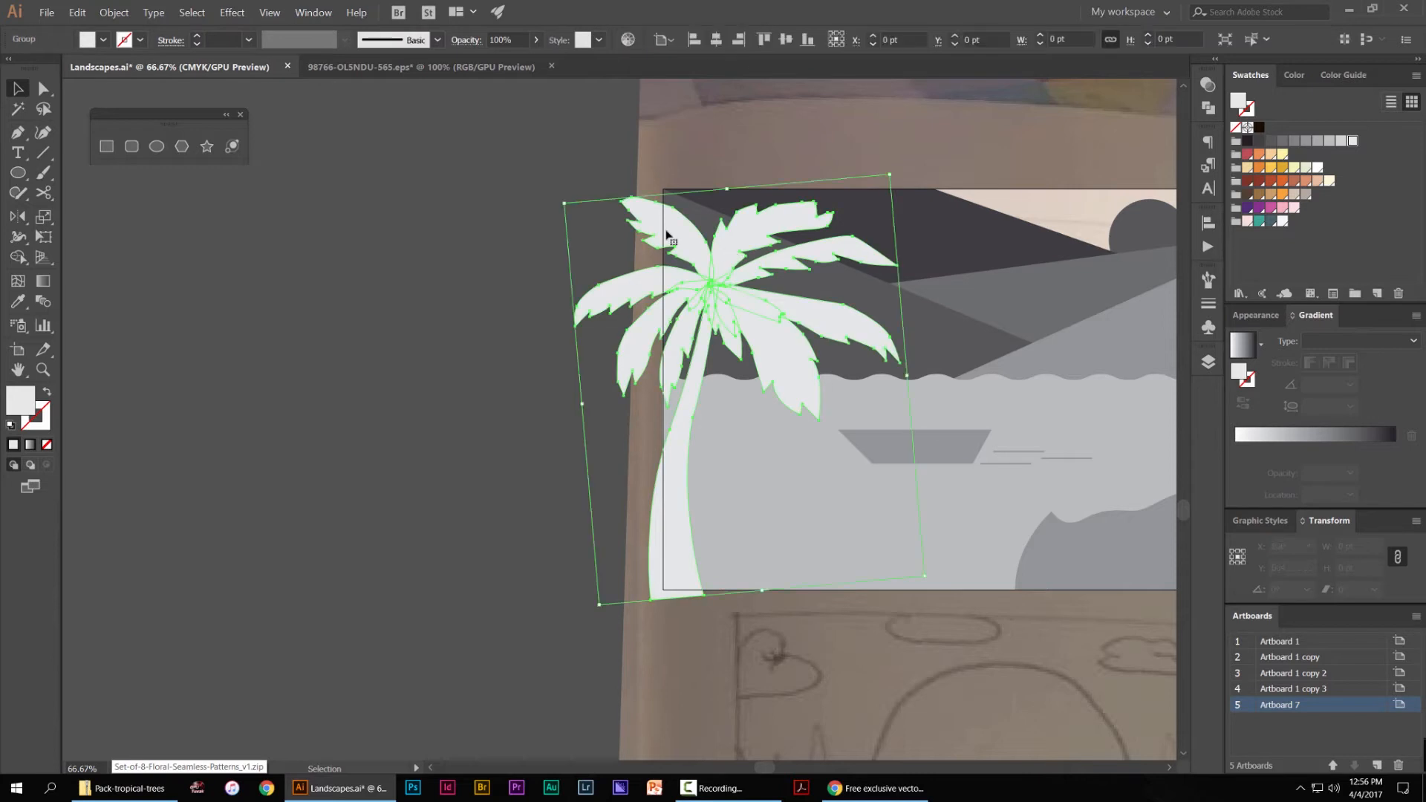
left_click_drag(654, 229, 504, 217)
left_click(444, 202)
Draw a tall rectangle over the part of the palm overhanging the artboard's left edge, aligned to that edge
scroll(429, 218, "down", 3)
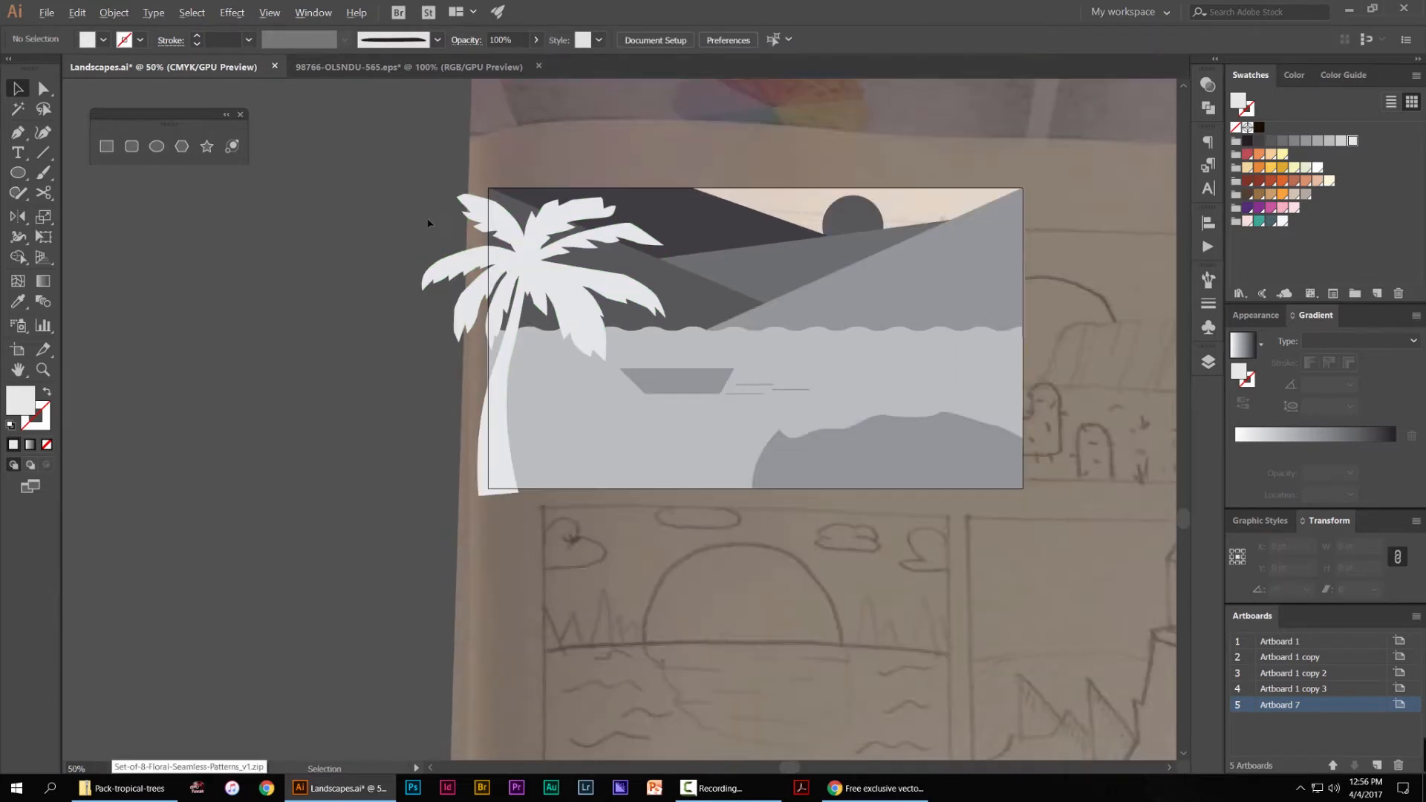
left_click_drag(426, 213, 540, 208)
scroll(541, 210, "up", 2)
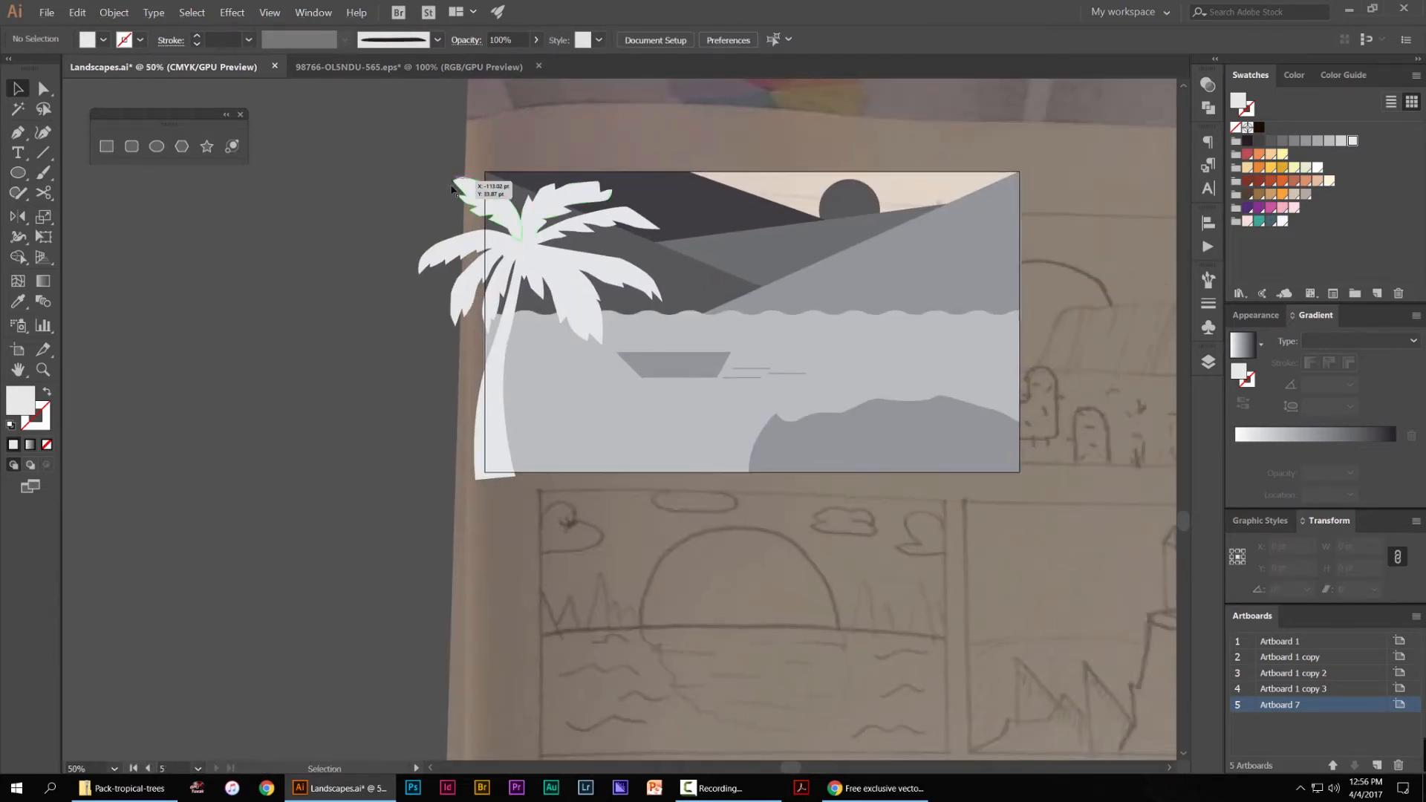
key("m")
left_click_drag(484, 172, 518, 495)
left_click_drag(420, 511, 340, 480)
Remove the palm parts overhanging the artboard's left edge, together with the covering rectangle, using the Shape Builder tool
key("v")
left_click(494, 208)
left_click(414, 206, "shift")
scroll(414, 206, "up", 2)
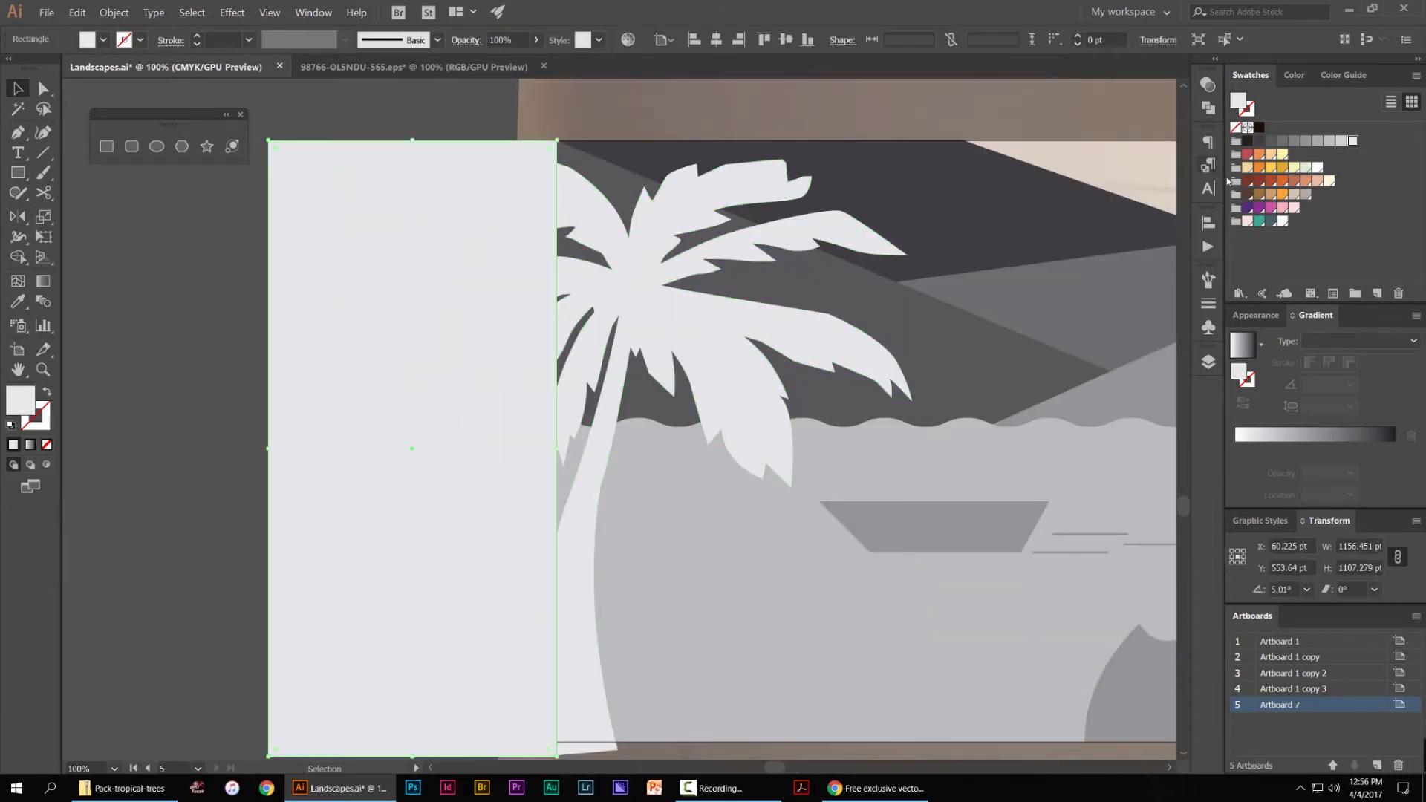
left_click(1270, 167)
key("ctrl+shift+a")
key("ctrl+a")
key("shift+m")
mouse_move(530, 141)
left_mouse_down()
mouse_move(515, 413)
mouse_move(553, 433)
left_mouse_up()
left_click_drag(492, 392, 420, 78)
left_click(477, 416, "alt")
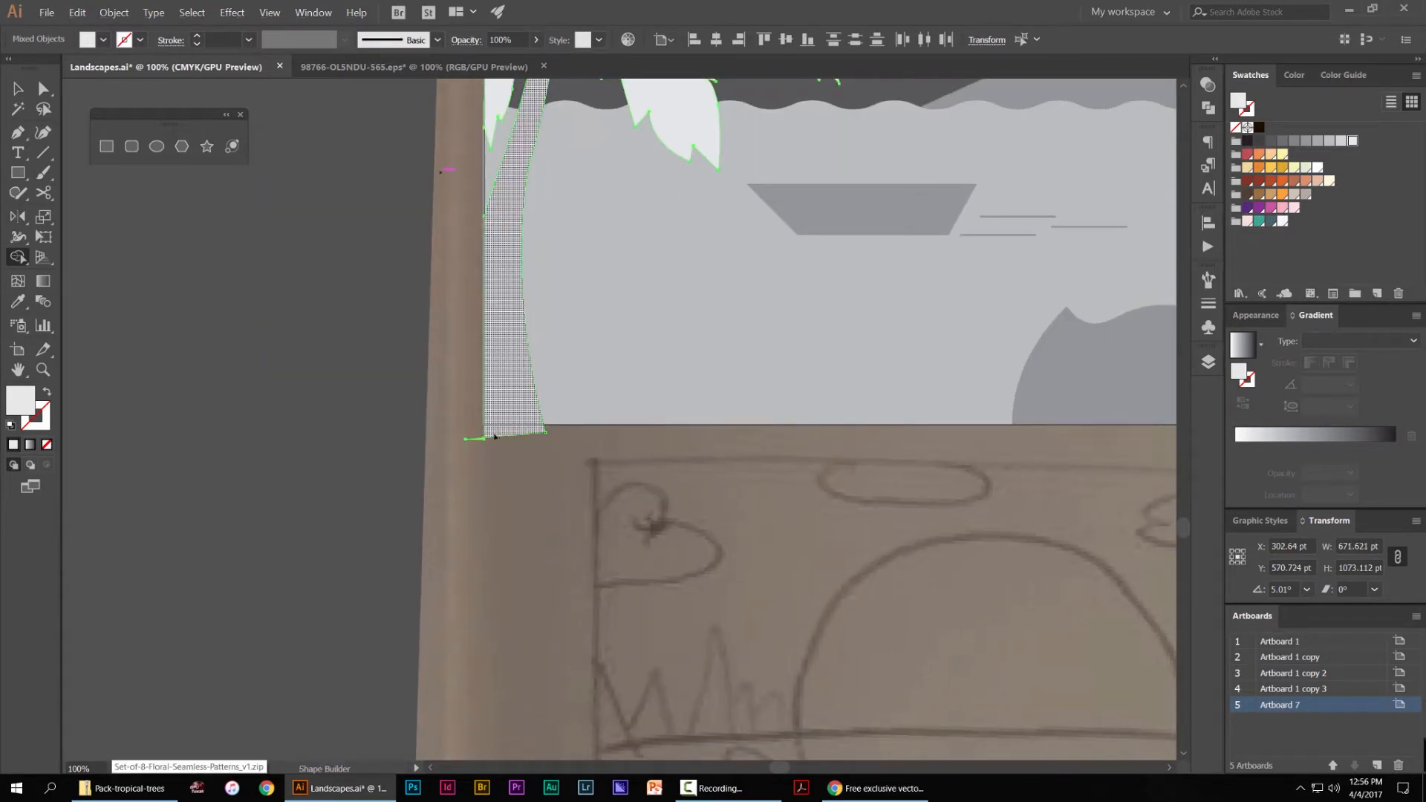
left_click(473, 439, "alt")
Cut off the trunk end below the artboard's bottom edge using a covering rectangle and the Shape Builder tool
scroll(483, 444, "up", 4)
key("v")
left_click(559, 455)
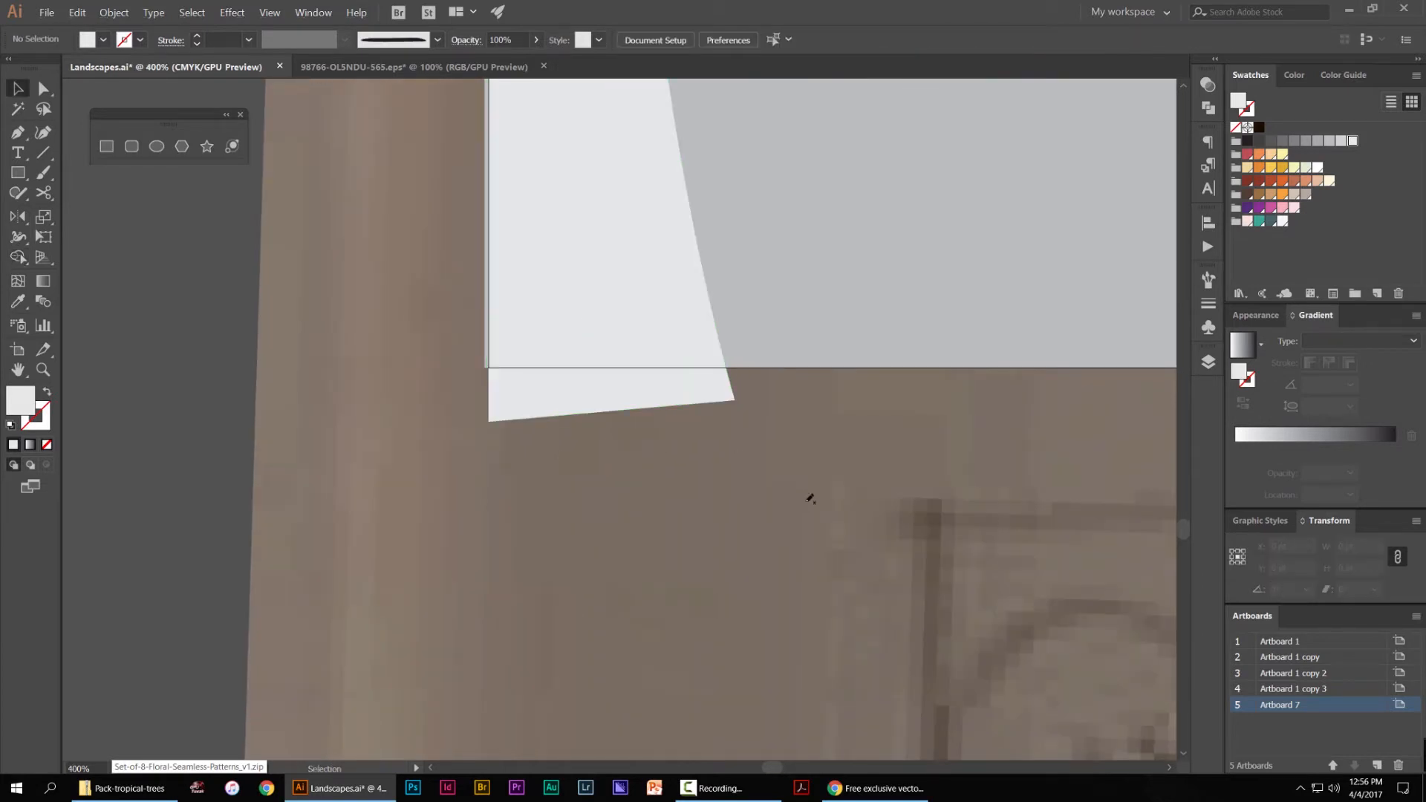
key("m")
left_click_drag(759, 505, 399, 367)
key("v")
mouse_move(904, 364)
left_mouse_down()
mouse_move(748, 408)
mouse_move(669, 401)
mouse_move(609, 427)
left_mouse_up()
key("ctrl+z")
key("shift+m")
key("v")
left_click(586, 421)
Pull the water shape's left edge in so it lines up with the artboard's left edge
scroll(561, 408, "down", 6)
scroll(509, 171, "up", 3)
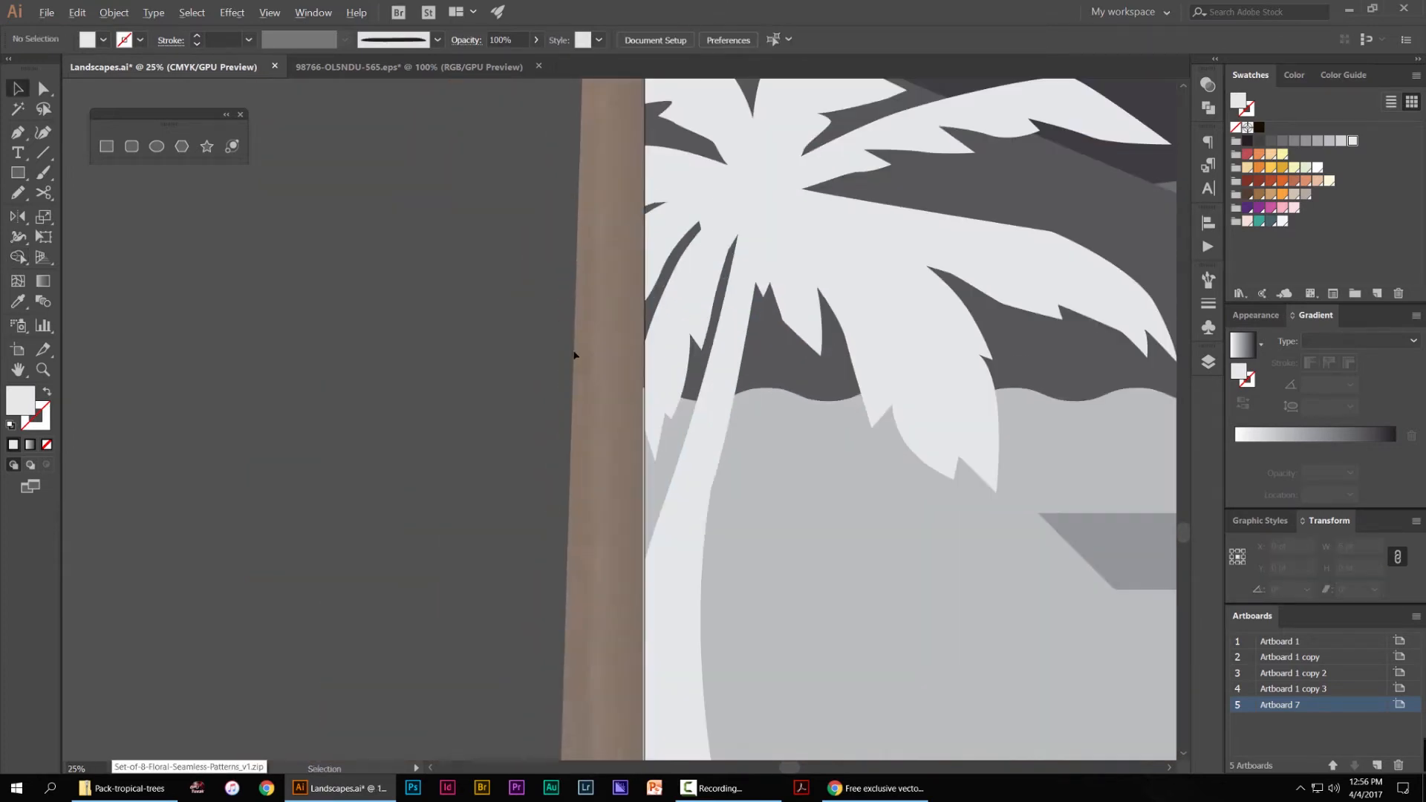
scroll(631, 377, "up", 3)
scroll(589, 500, "up", 3)
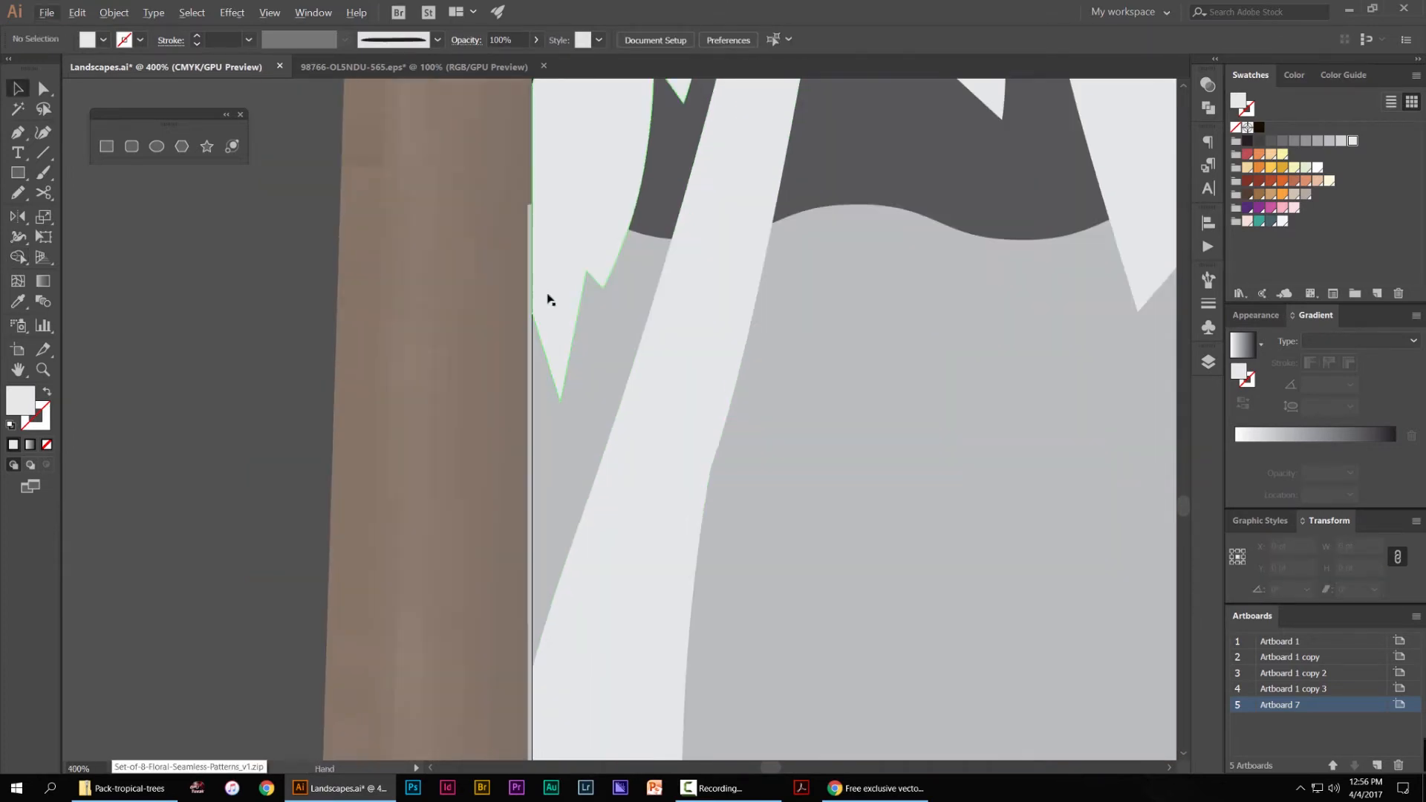
left_click(533, 575)
scroll(522, 512, "down", 3)
left_click_drag(517, 726, 577, 400)
scroll(557, 424, "up", 7)
scroll(512, 399, "down", 9)
left_click(490, 385)
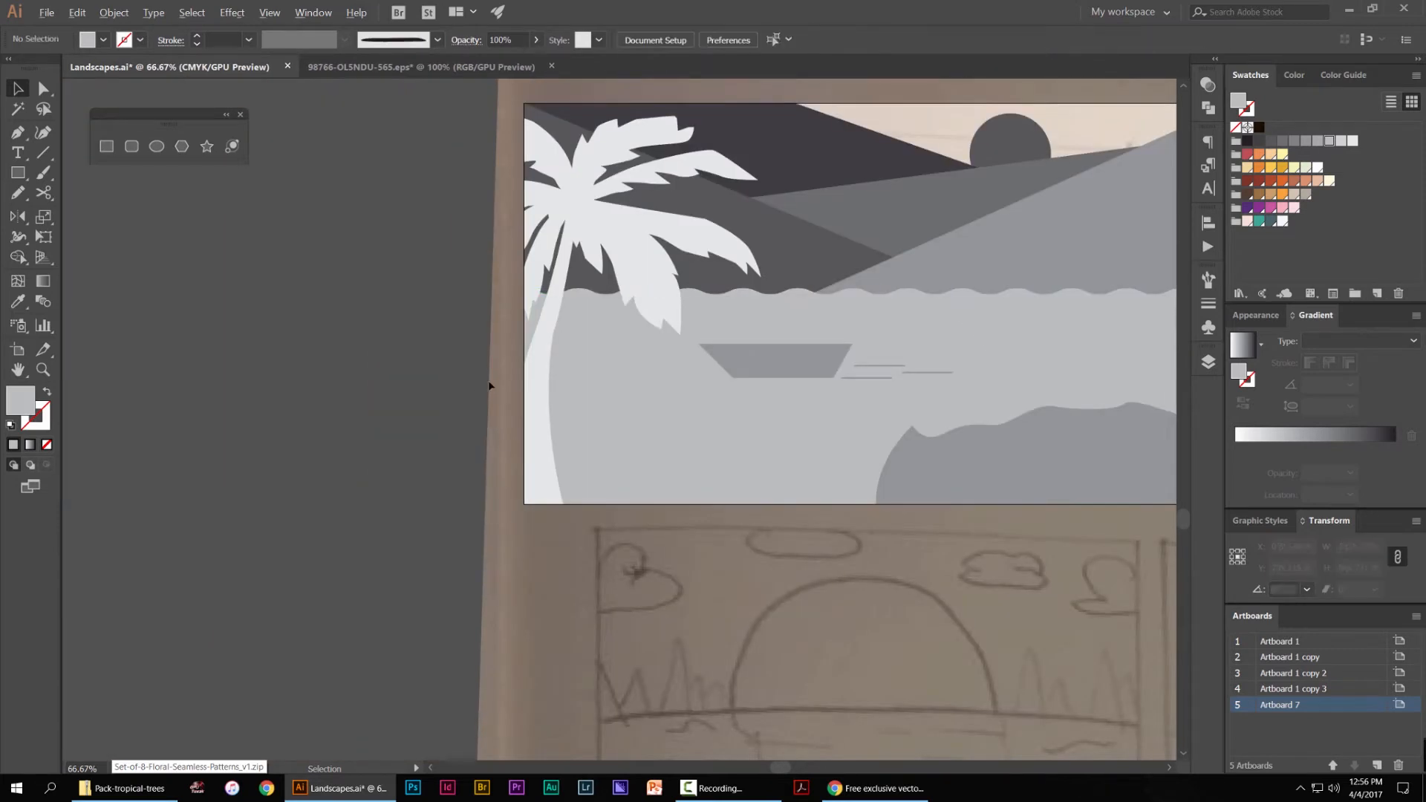
left_click_drag(524, 300, 413, 334)
scroll(414, 335, "down", 2)
left_click_drag(505, 176, 565, 165)
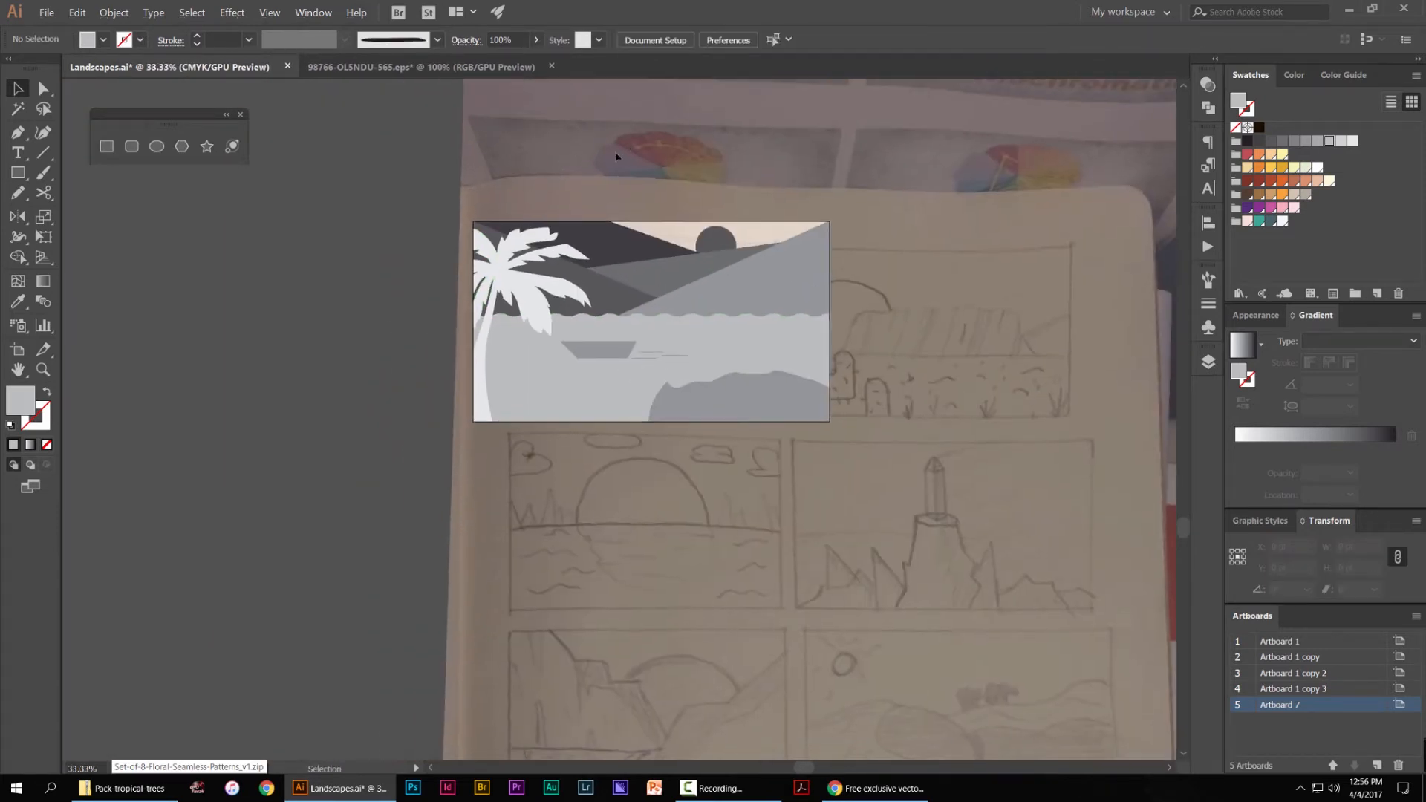
key("space")
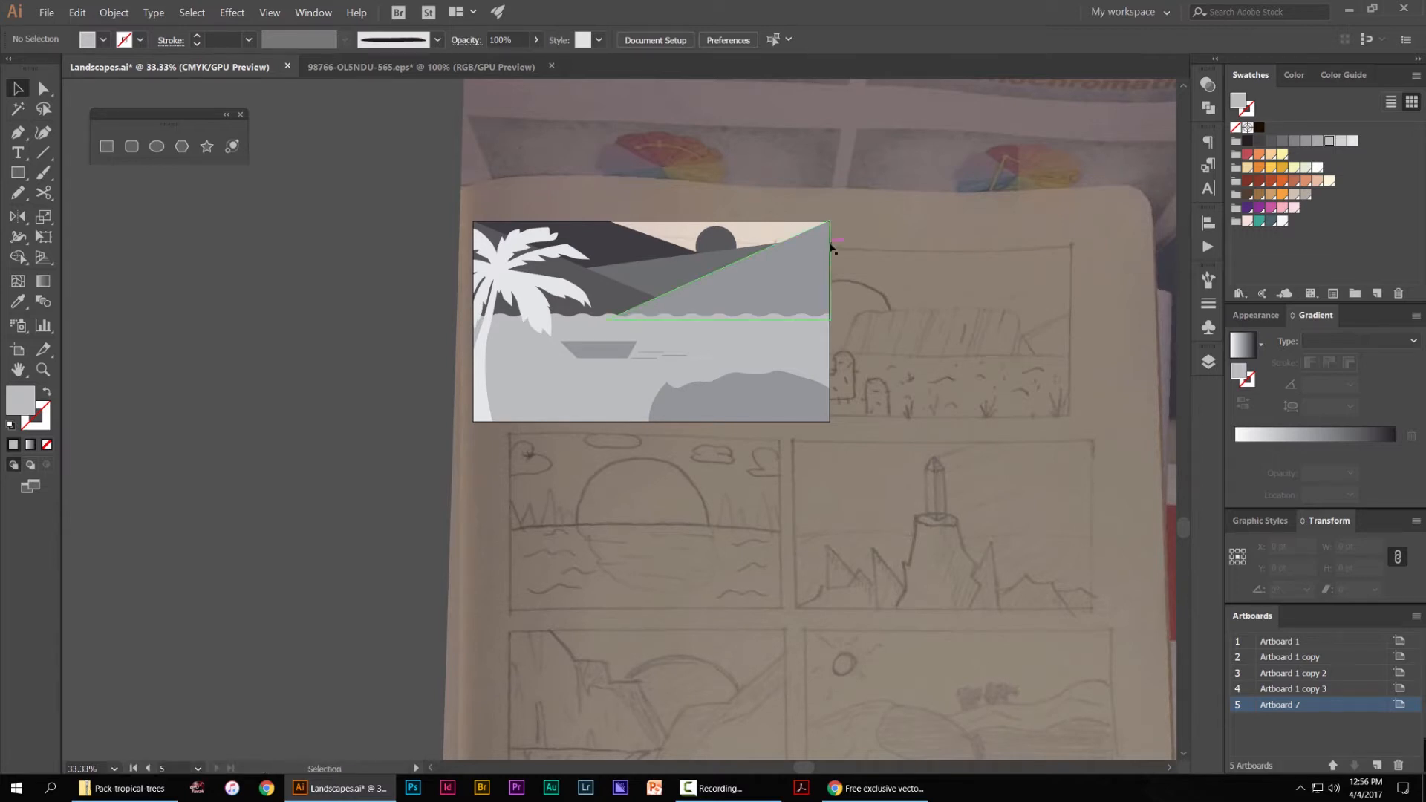
scroll(820, 254, "down", 1)
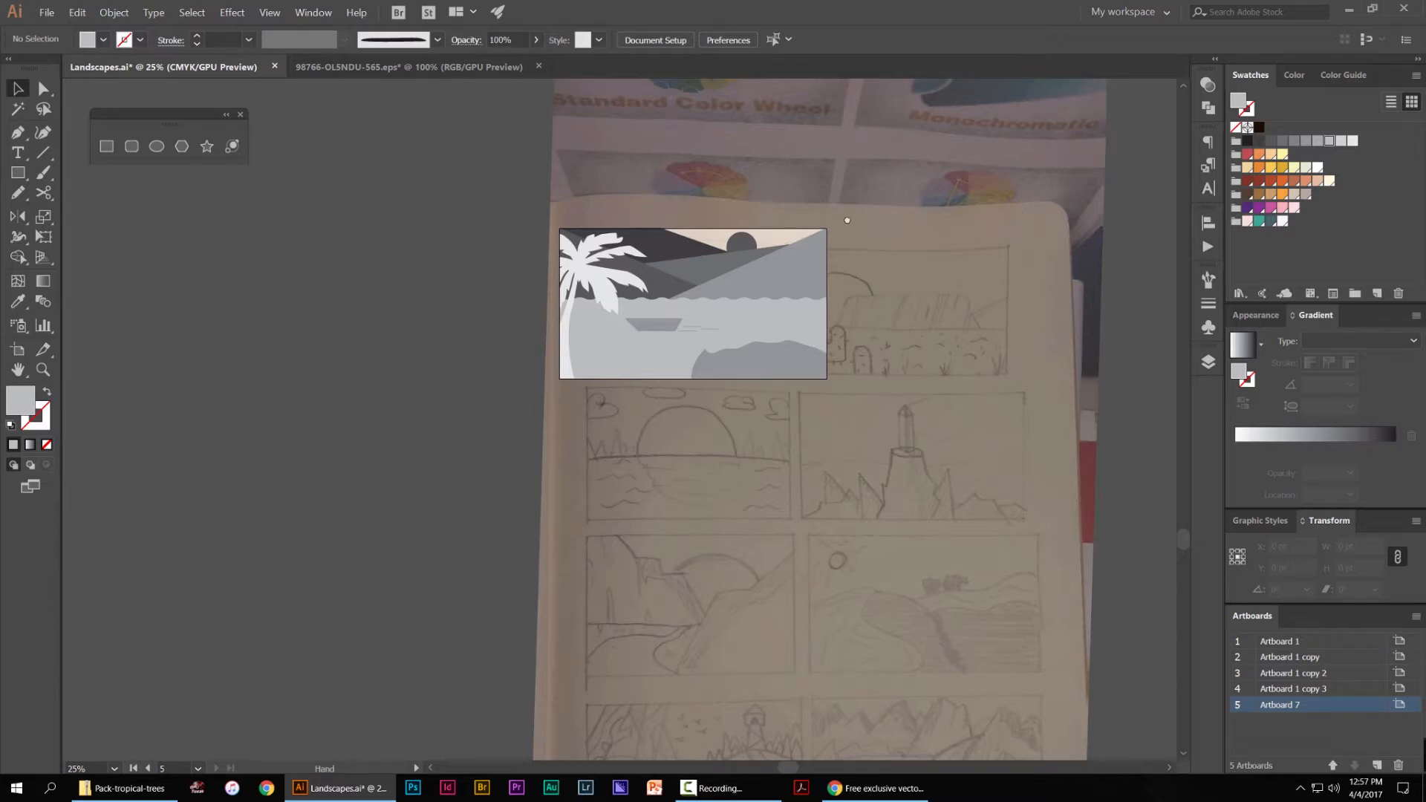
left_click_drag(847, 220, 900, 267)
scroll(854, 321, "up", 2)
key("space")
left_click_drag(936, 332, 1001, 272)
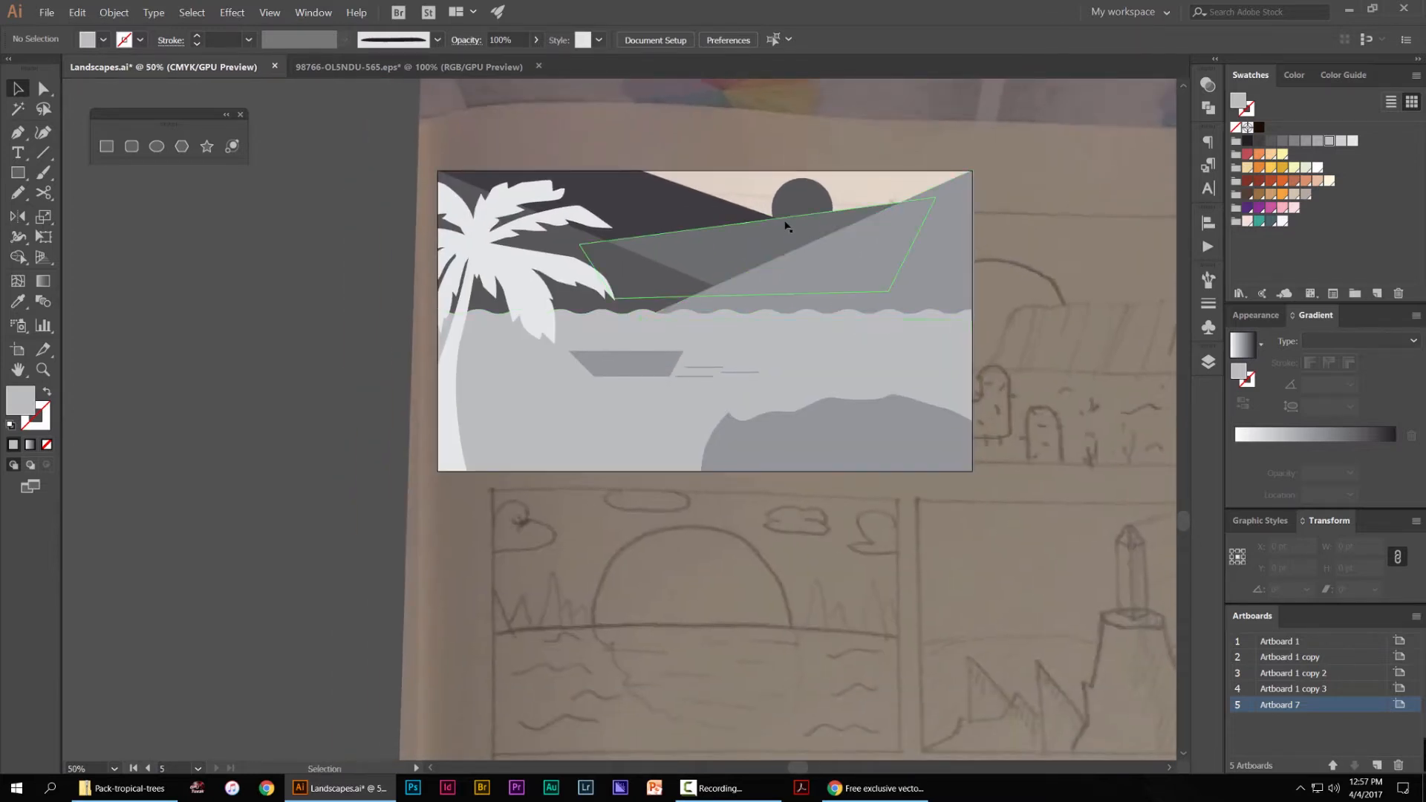
scroll(824, 182, "up", 1)
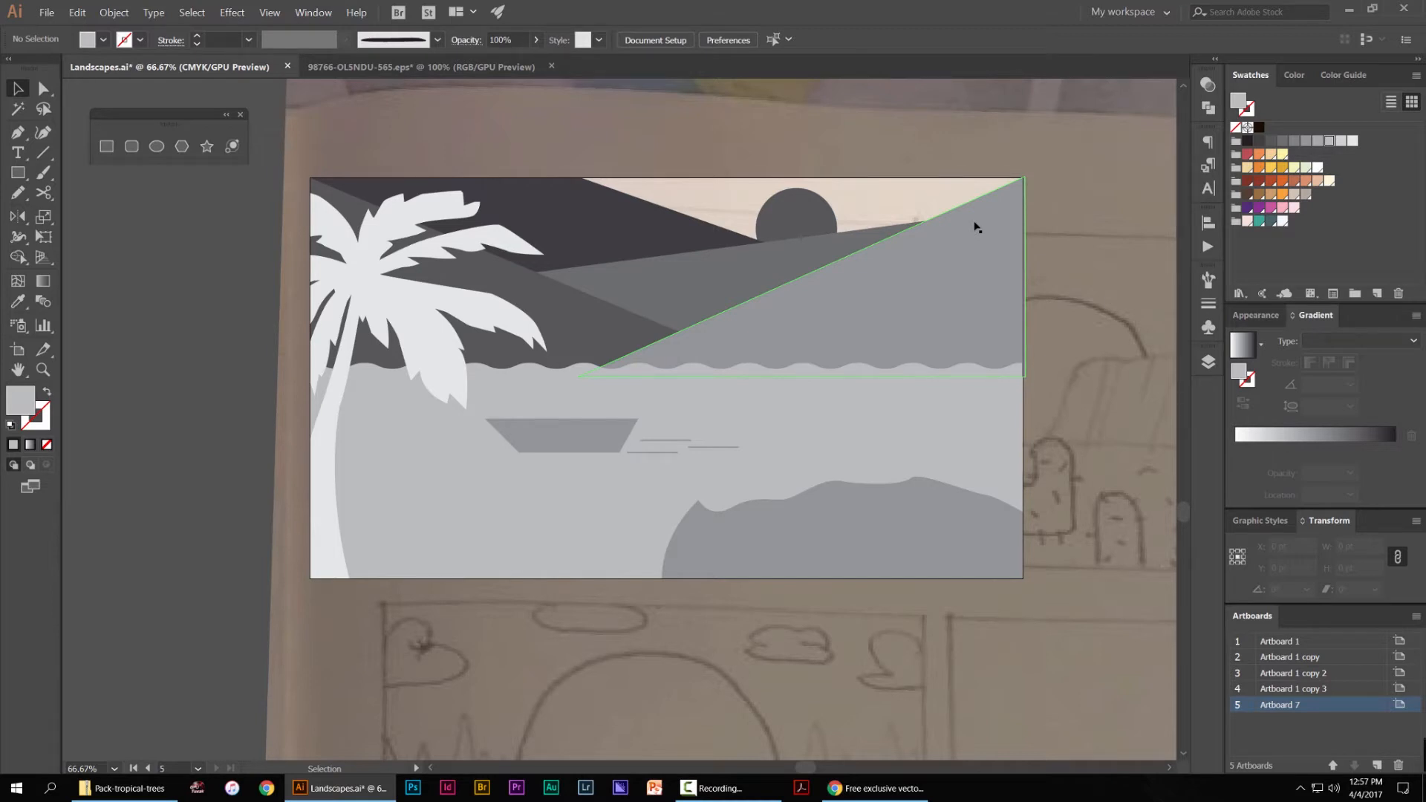
Fill the curved band above the foreground mound with the second-lightest grey swatch
left_click(835, 469)
left_click(1341, 141)
left_click(1140, 348)
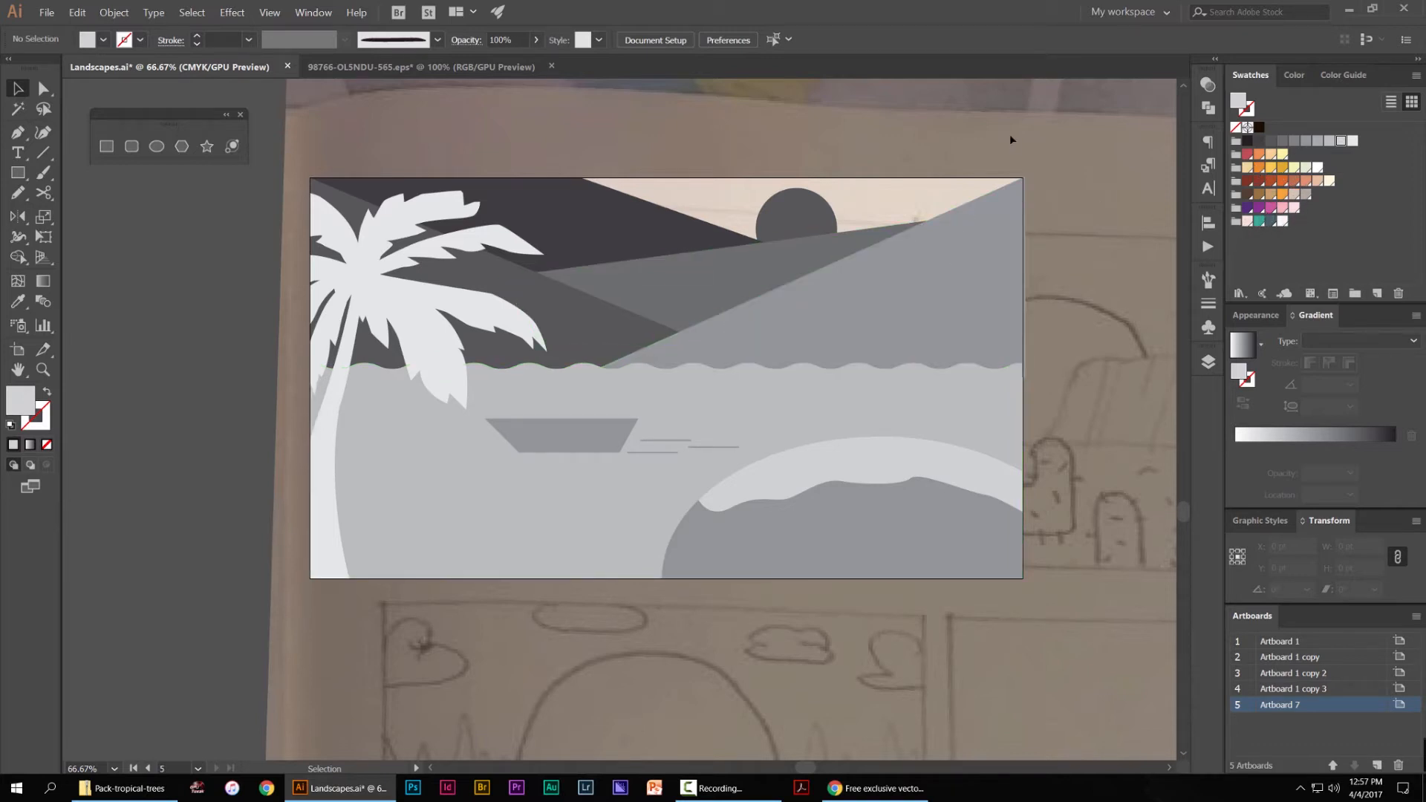
Fill the wavy-topped water shape with the teal swatch
left_click(787, 433)
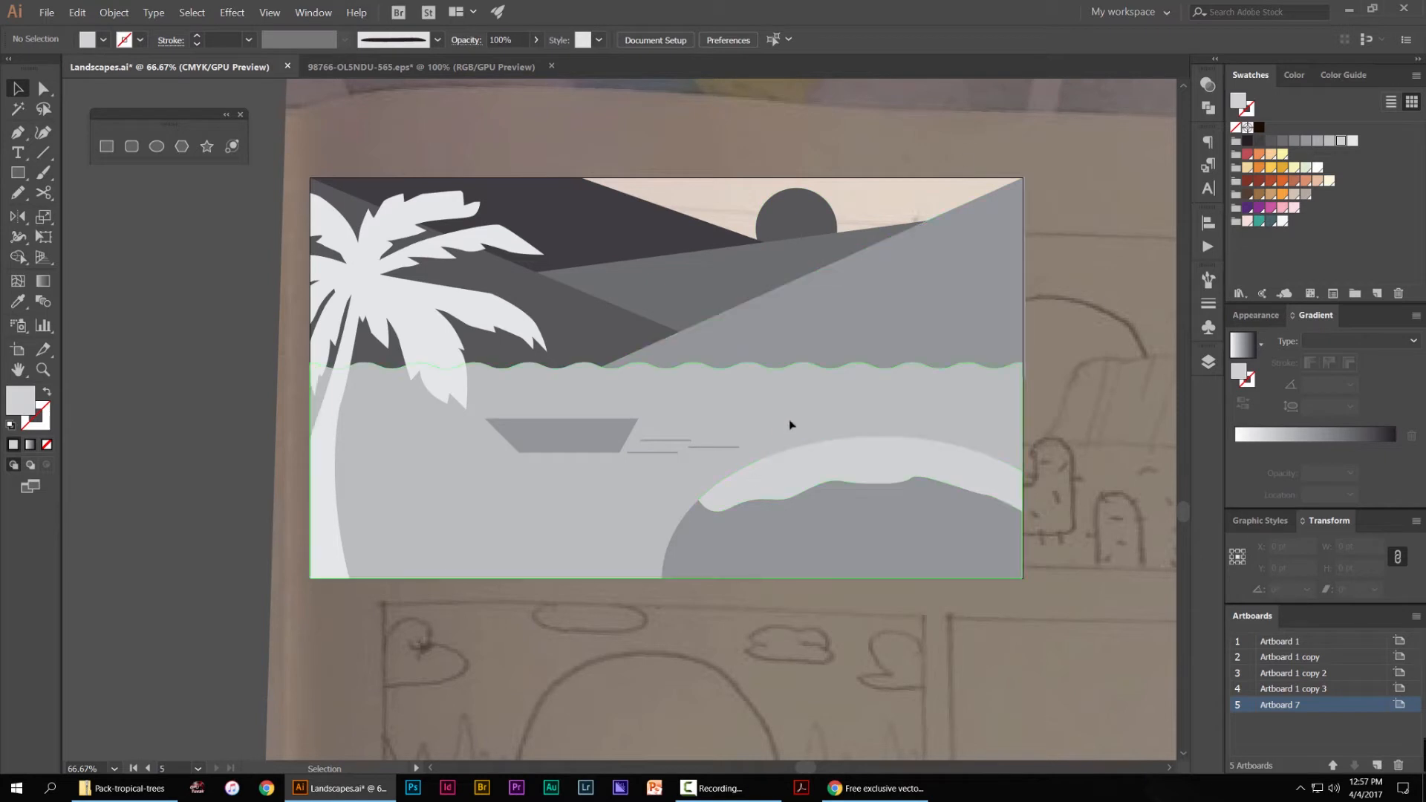
left_click(1258, 222)
key("ctrl+shift+a")
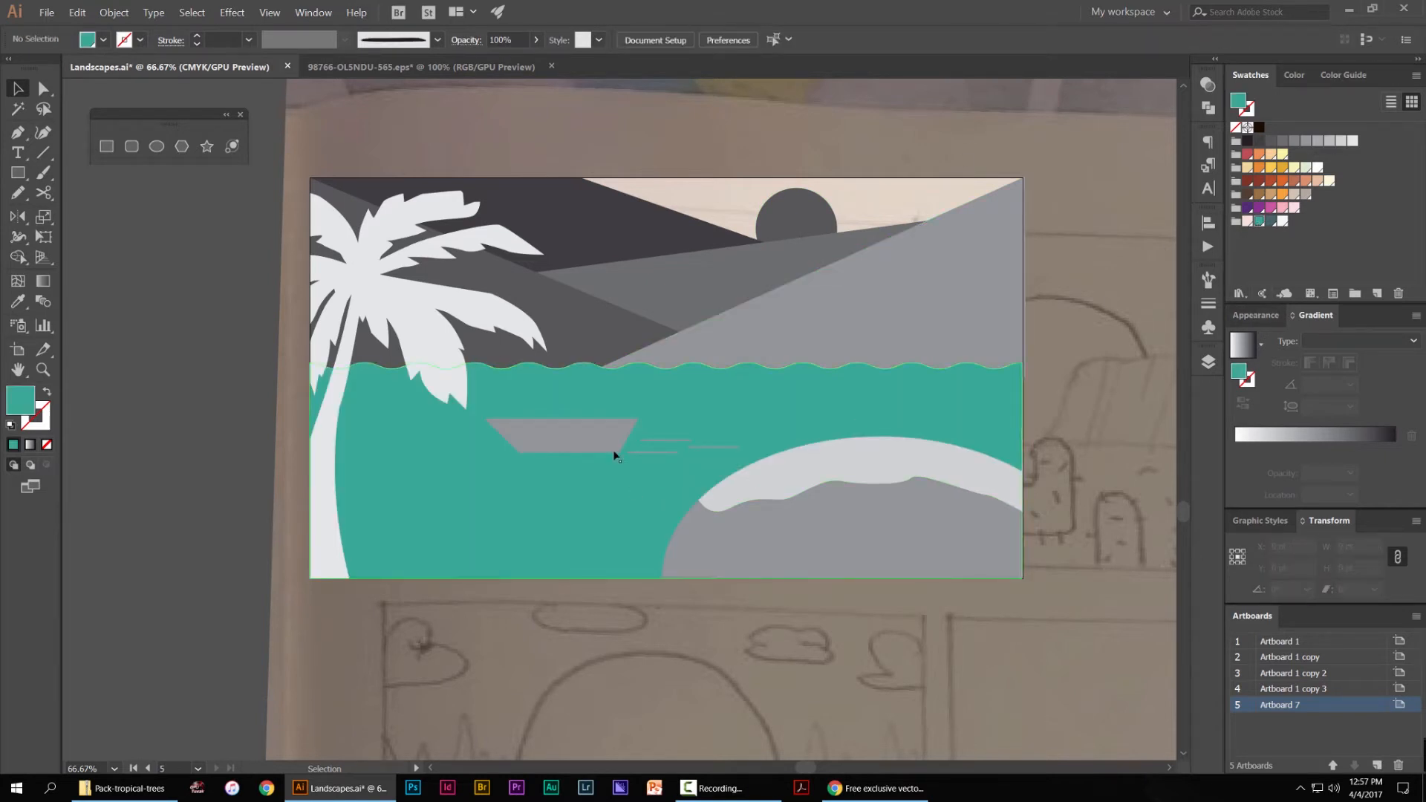
Fill the boat and its group with the dark slate-blue swatch
left_click(615, 452)
key("a")
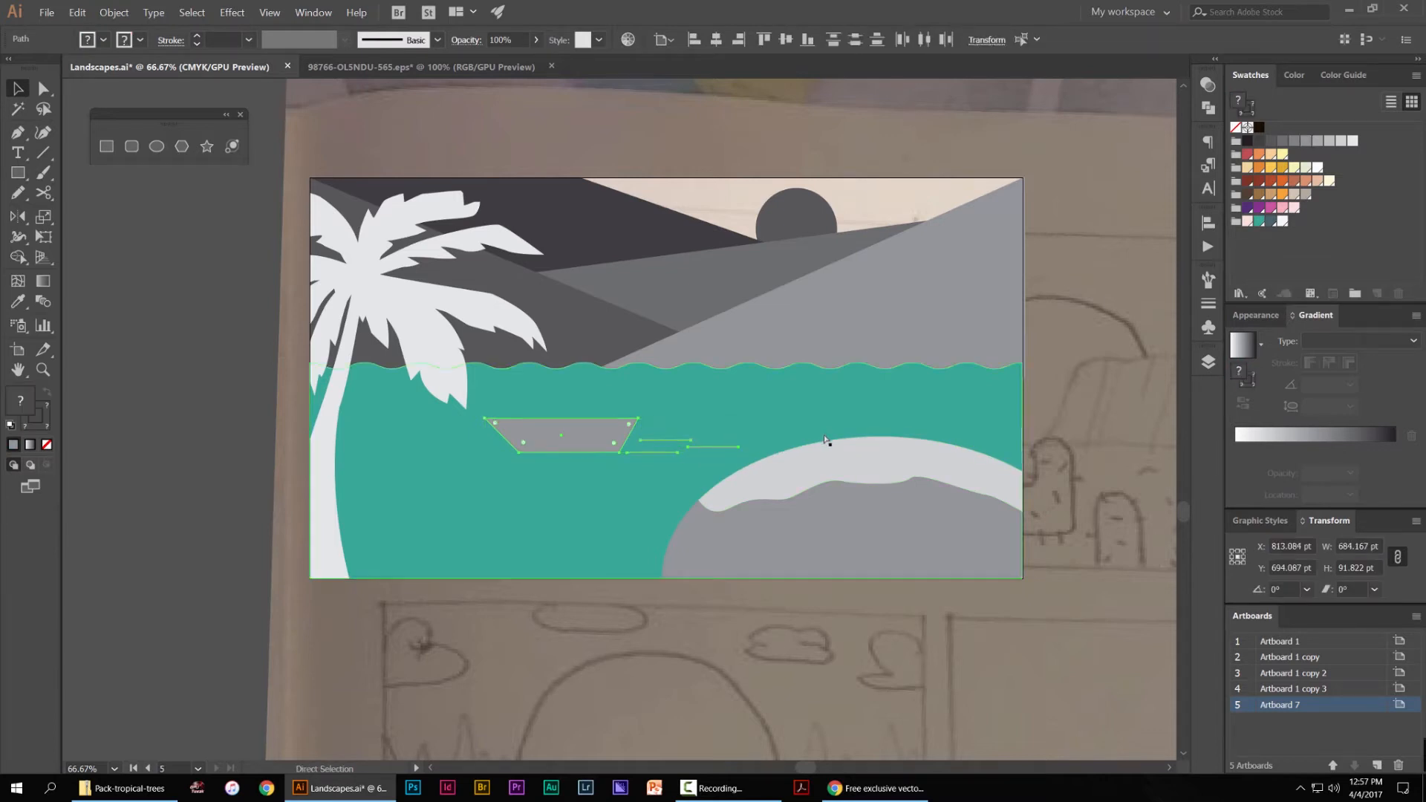
key("v")
left_click(1271, 221)
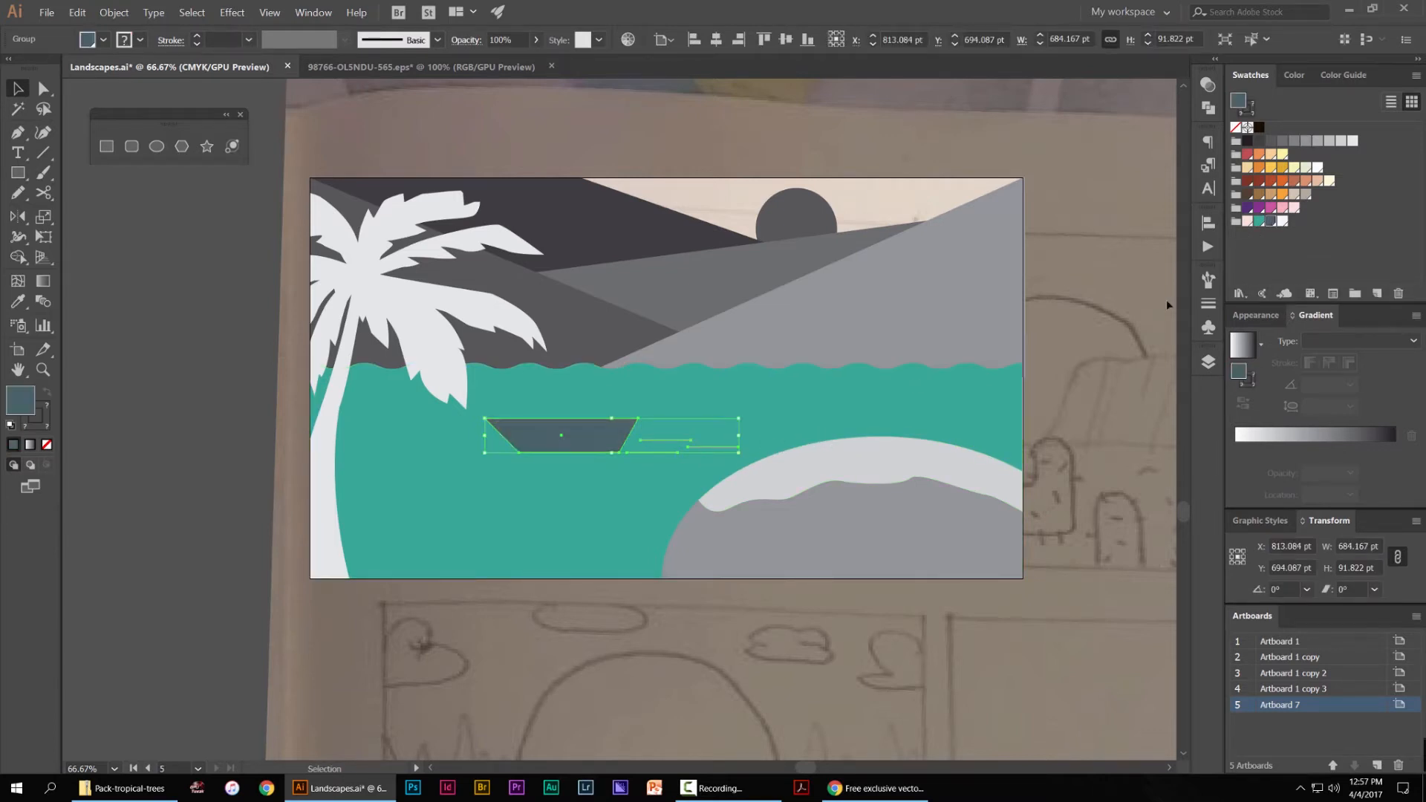
left_click(1104, 381)
Swap fill and stroke on the three wake lines beside the boat to give them a slate-blue stroke
left_click_drag(1015, 387, 962, 258)
scroll(616, 312, "up", 3)
scroll(615, 316, "up", 1)
left_click(724, 353)
key("a")
left_click(711, 397)
left_click(701, 351)
left_click(665, 321, "shift")
left_click(618, 378, "shift")
key("shift+x")
left_click(628, 415)
Give the three wake lines round caps and corners and a thicker stroke
scroll(680, 395, "down", 4)
key("space")
left_click_drag(737, 358, 635, 317)
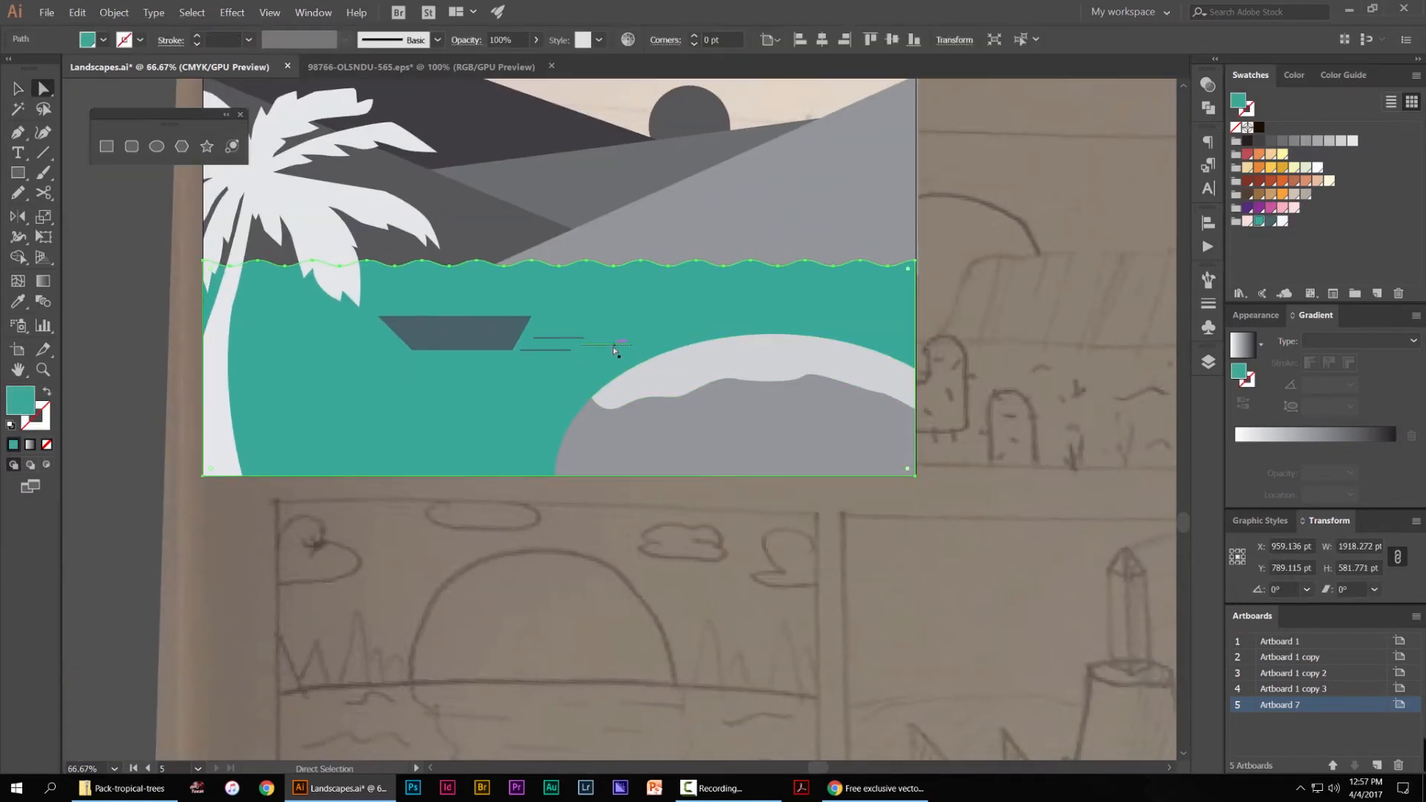
left_click(616, 344)
left_click(567, 337, "shift")
left_click(549, 347, "shift")
scroll(550, 347, "up", 5)
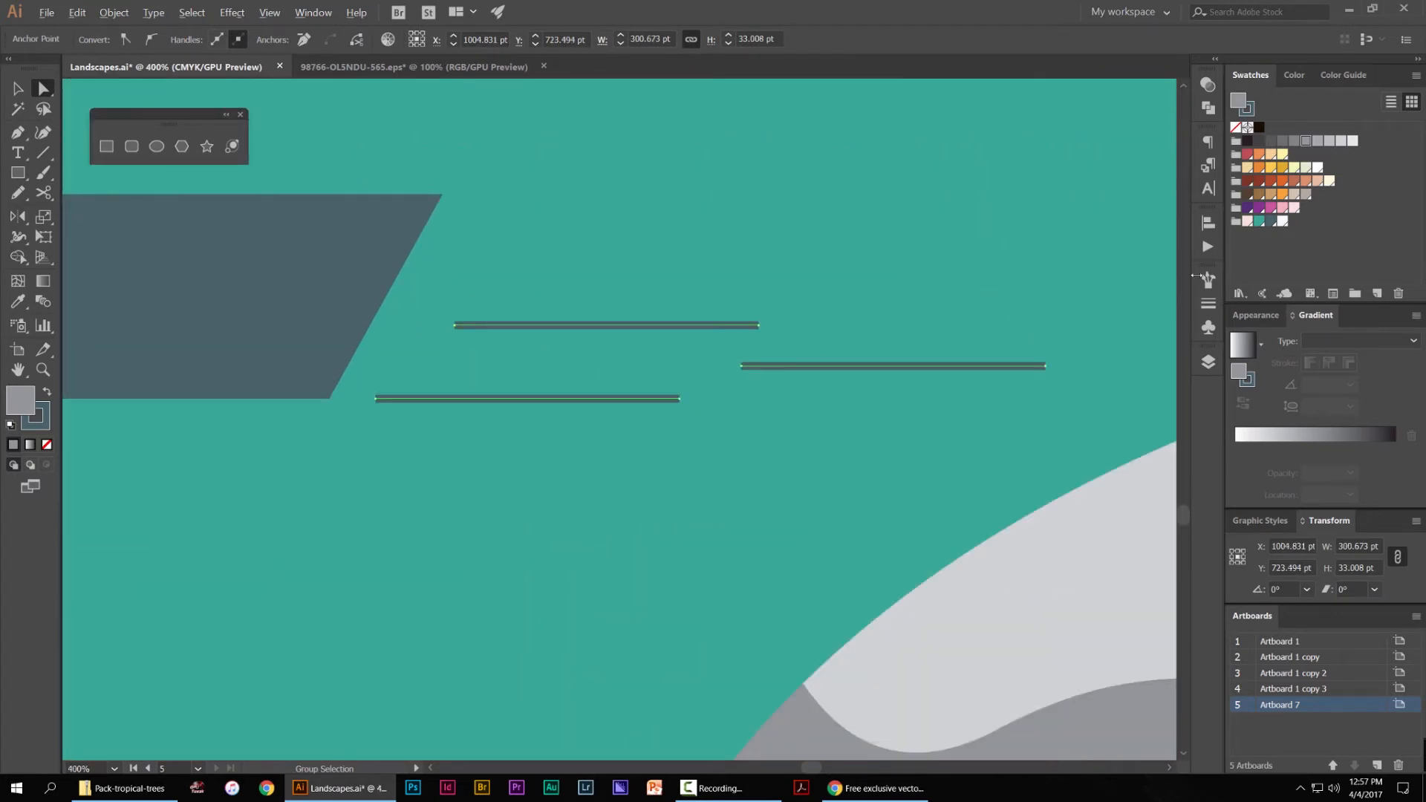
left_click(1209, 302)
left_click(1081, 343)
left_click(1059, 295)
Set the stroke weight of the farthest wake line to 3 pt and of the upper one to 4 pt
left_click(854, 366)
left_click(1059, 302)
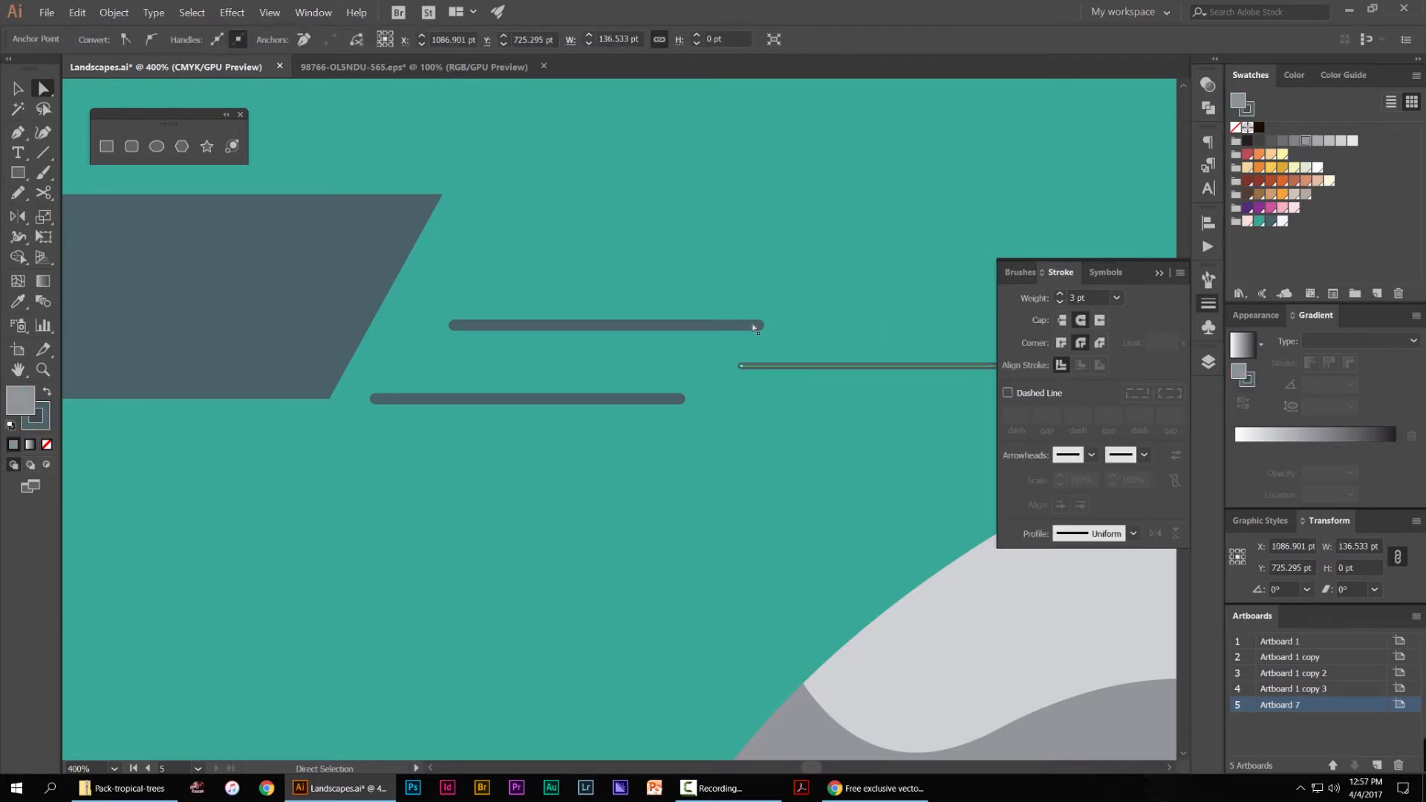
left_click(919, 321)
left_click(751, 325)
left_click(1059, 302)
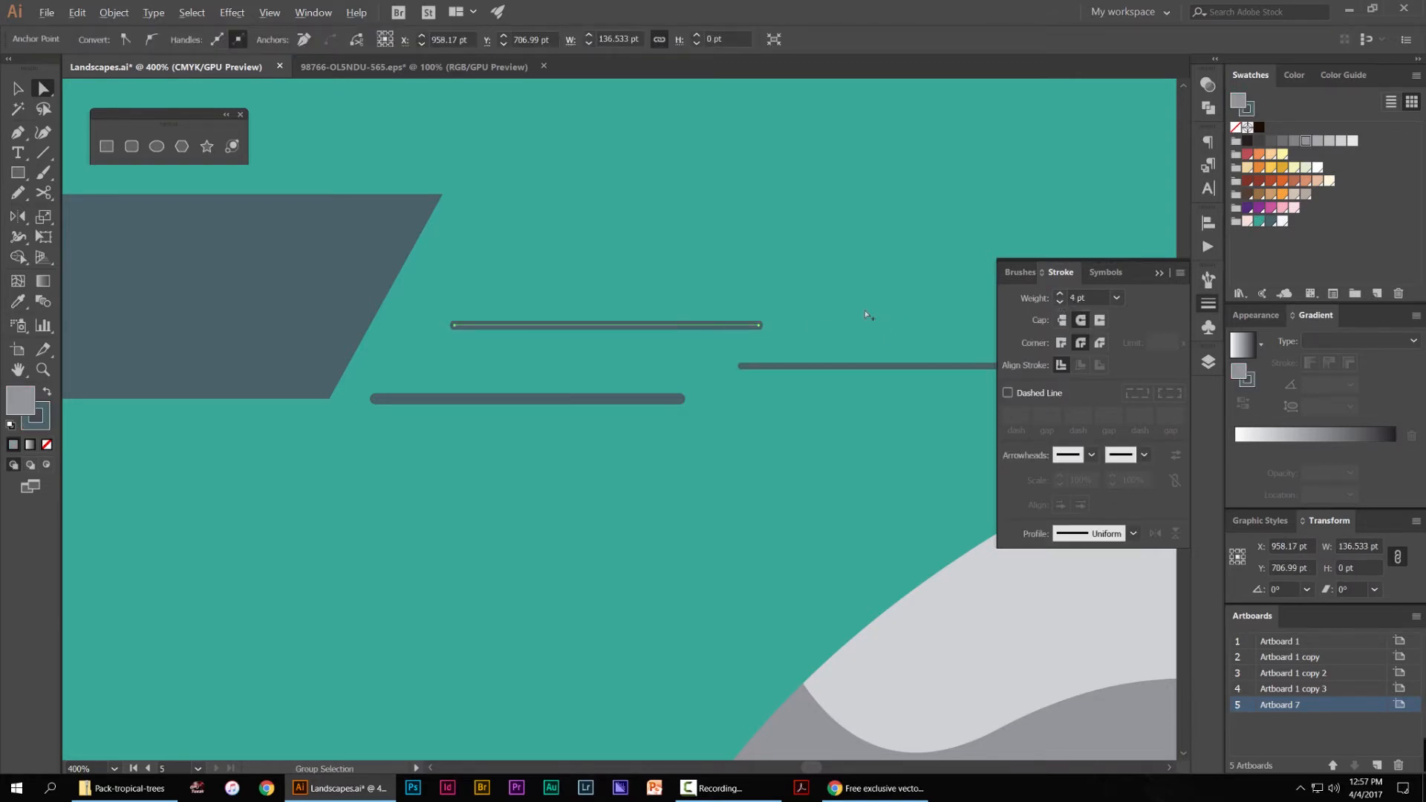
scroll(864, 308, "down", 4)
left_click_drag(858, 330, 737, 350)
key("v")
left_click(732, 603)
Fill the curved band above the foreground mound with the pale pink swatch
scroll(733, 602, "down", 2)
left_click_drag(879, 488, 761, 464)
left_click_drag(877, 464, 848, 322)
scroll(848, 321, "up", 2)
key("a")
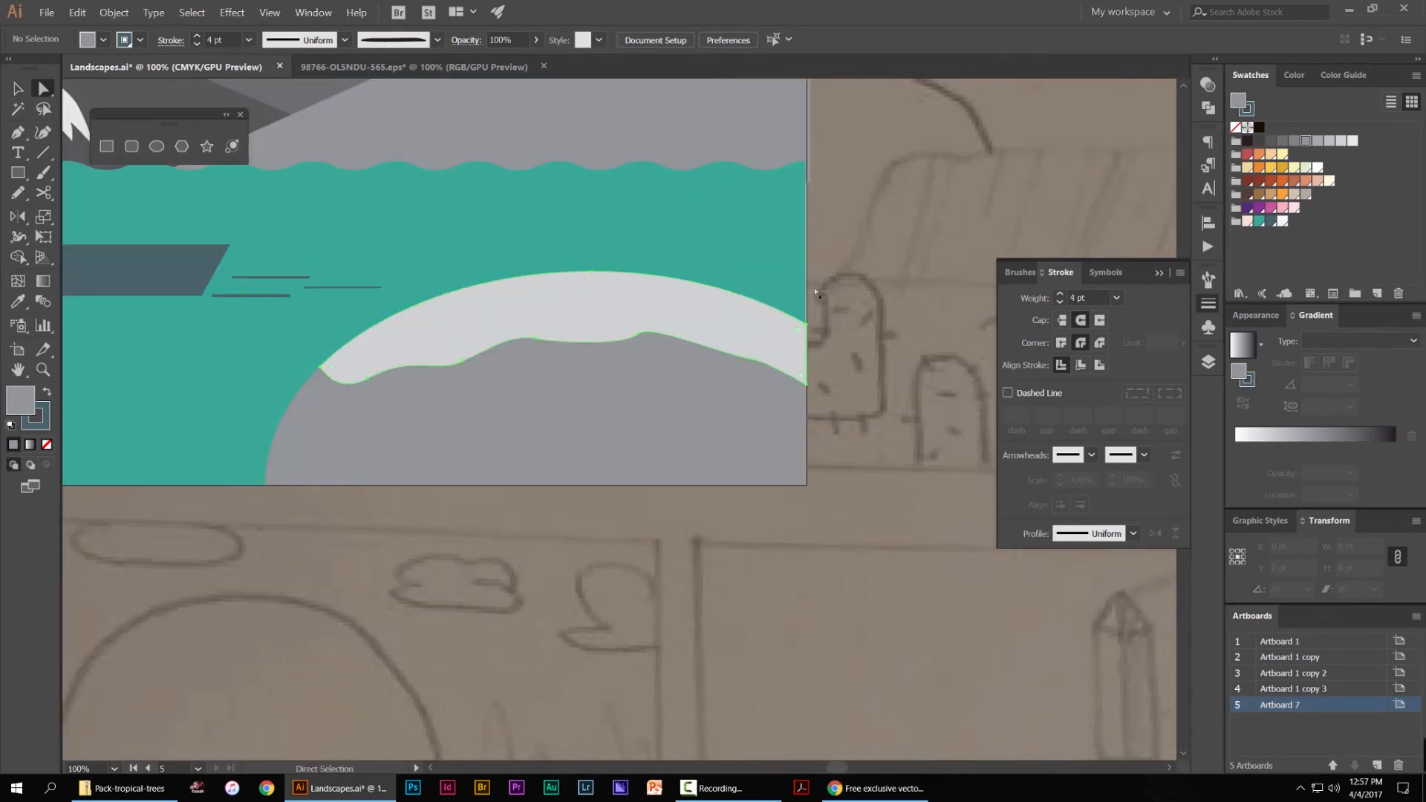
left_click(697, 302)
left_click(1272, 221)
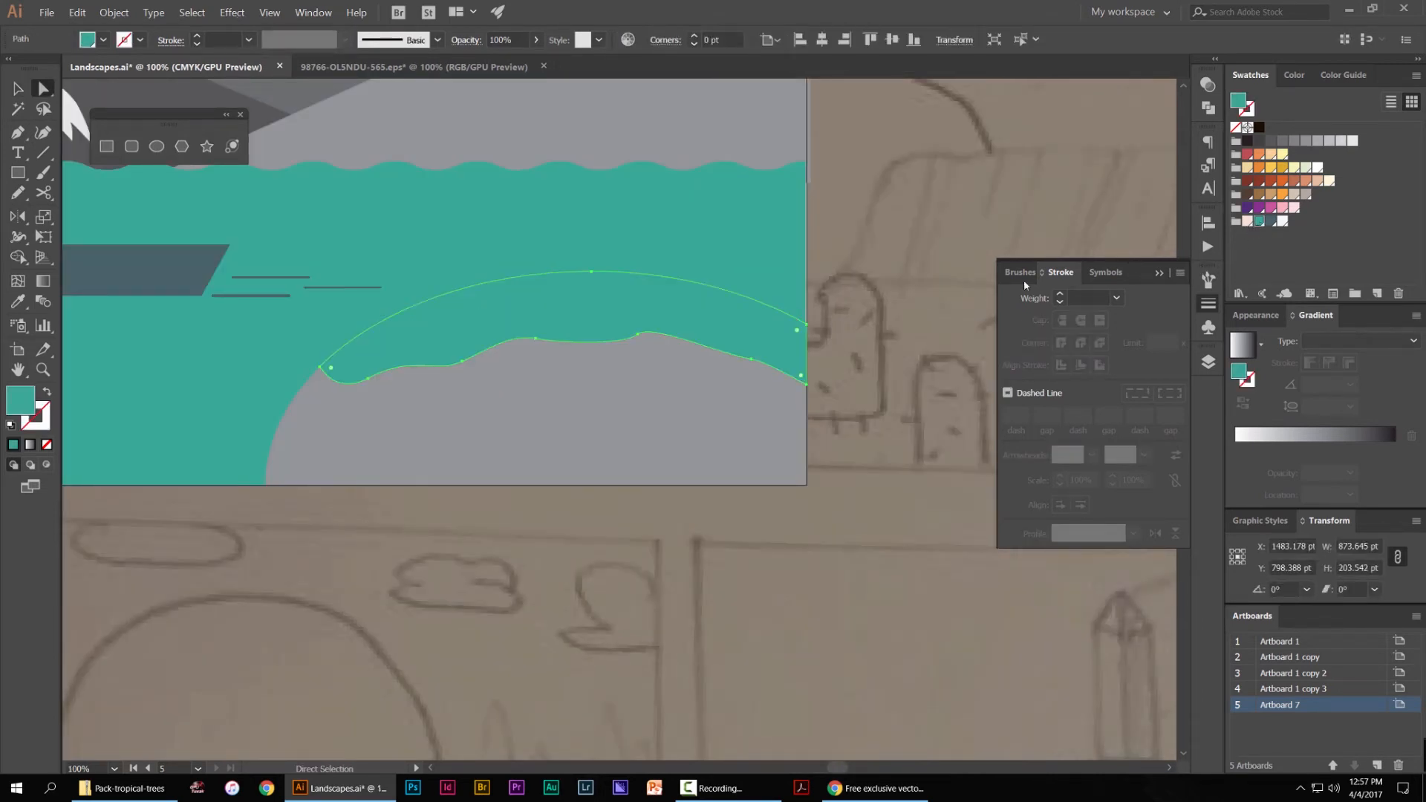
left_click(1249, 222)
Fill the foreground mound with the teal swatch at a 60% tint
left_click(751, 401)
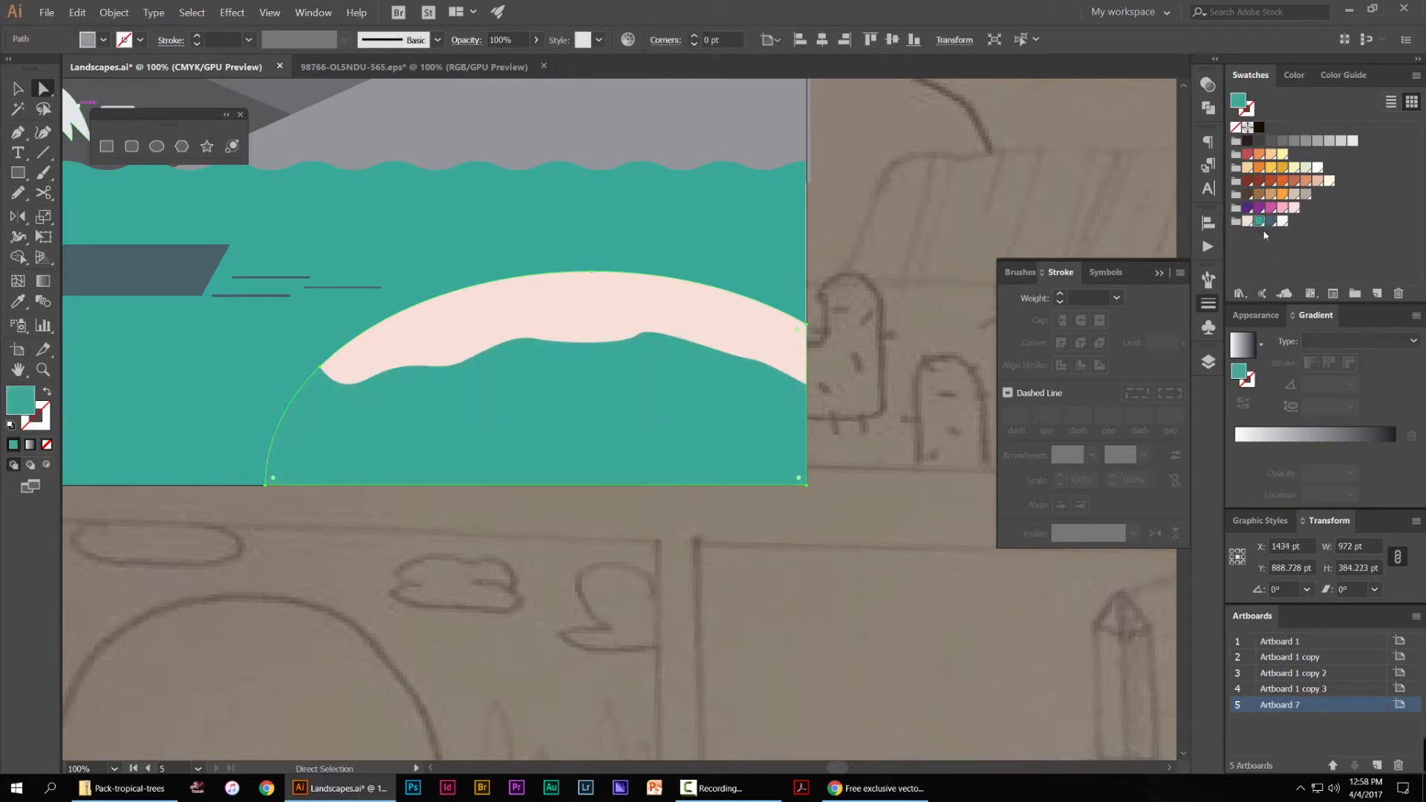
left_click(1295, 74)
left_click_drag(1369, 102, 1336, 102)
left_click(1055, 186)
scroll(1054, 185, "down", 3)
left_click_drag(1032, 184, 899, 275)
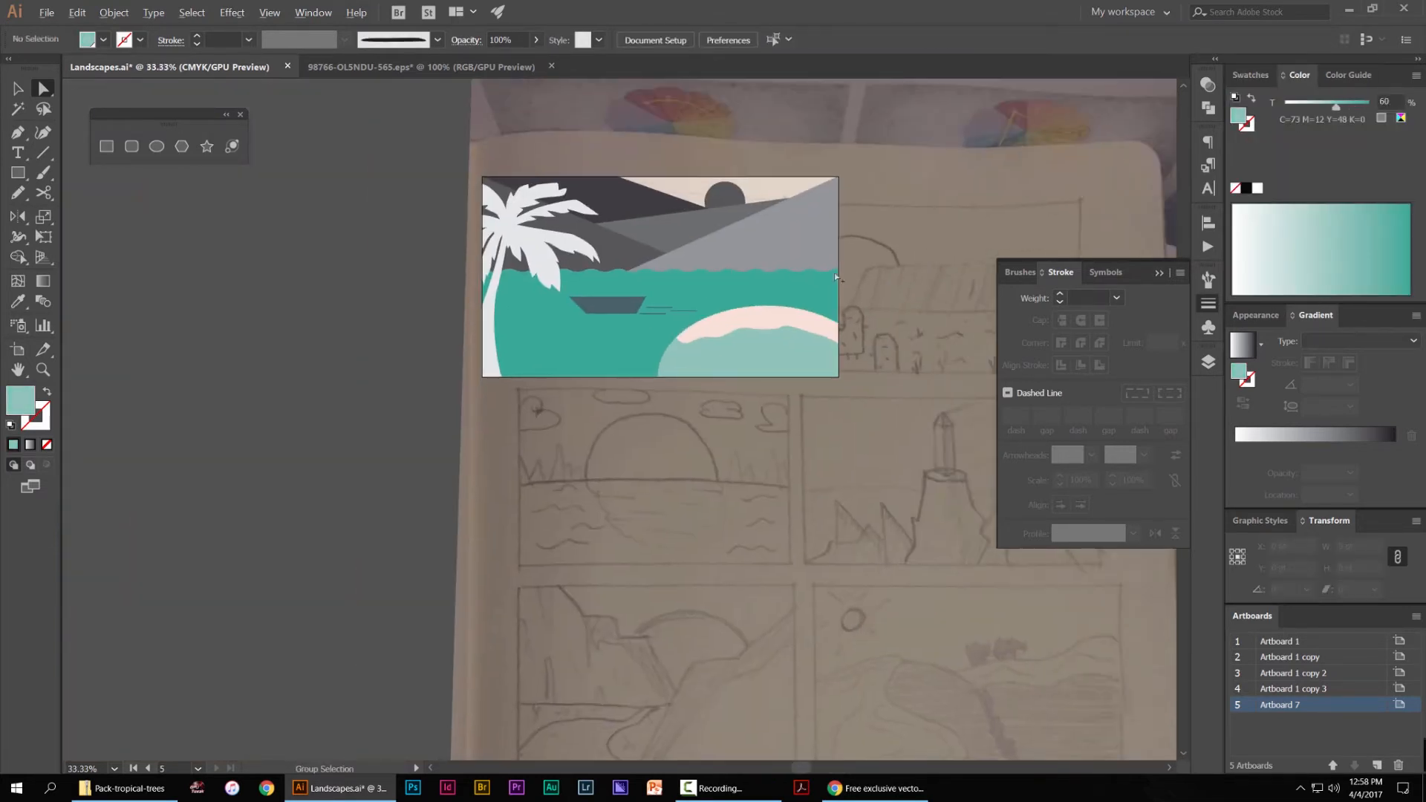
Try the near-white swatch of the teal colour group as the fill of the whole palm
scroll(583, 251, "up", 2)
key("v")
left_click(488, 251)
left_click(1250, 74)
left_click(1282, 221)
left_click(1270, 221)
left_click(1283, 222)
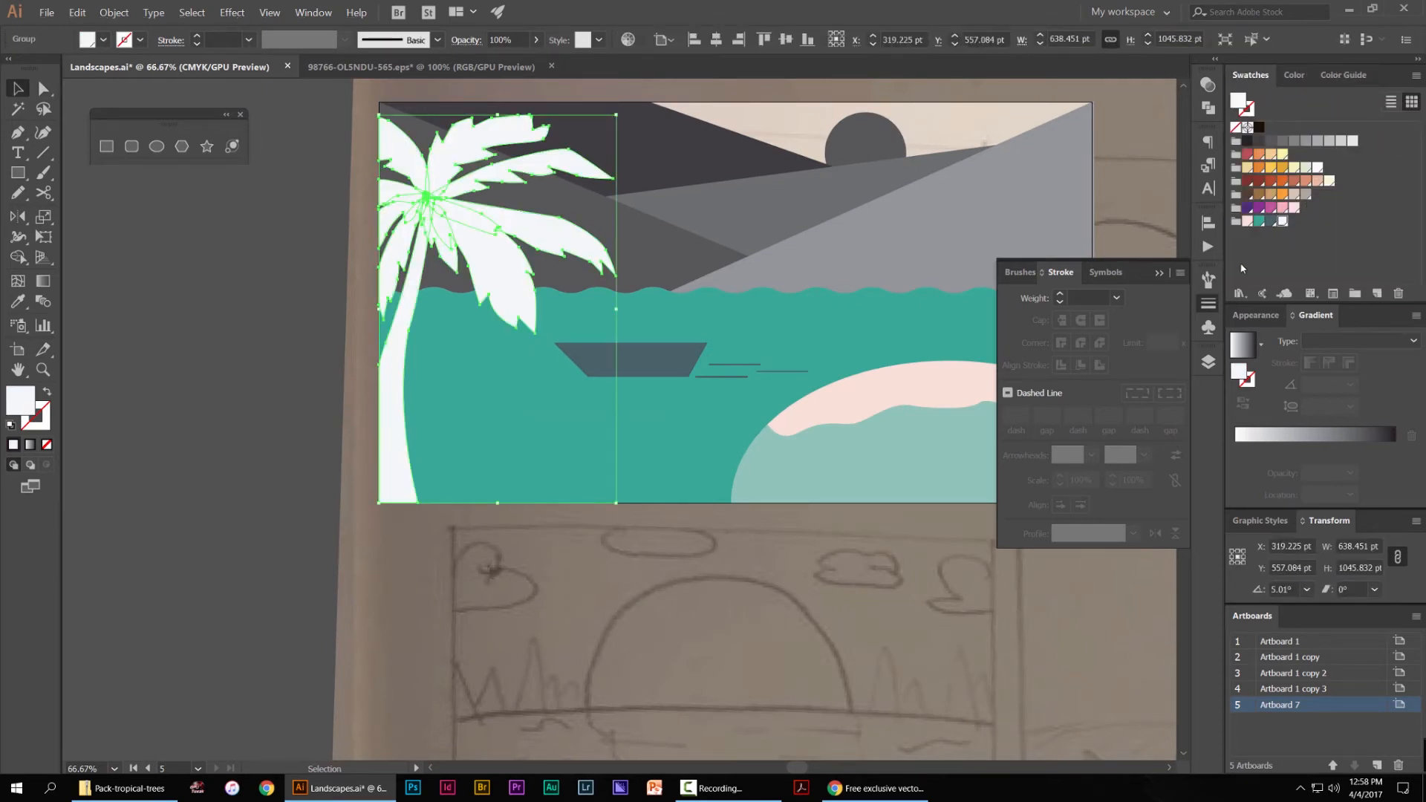
left_click(1208, 303)
left_click(1167, 232)
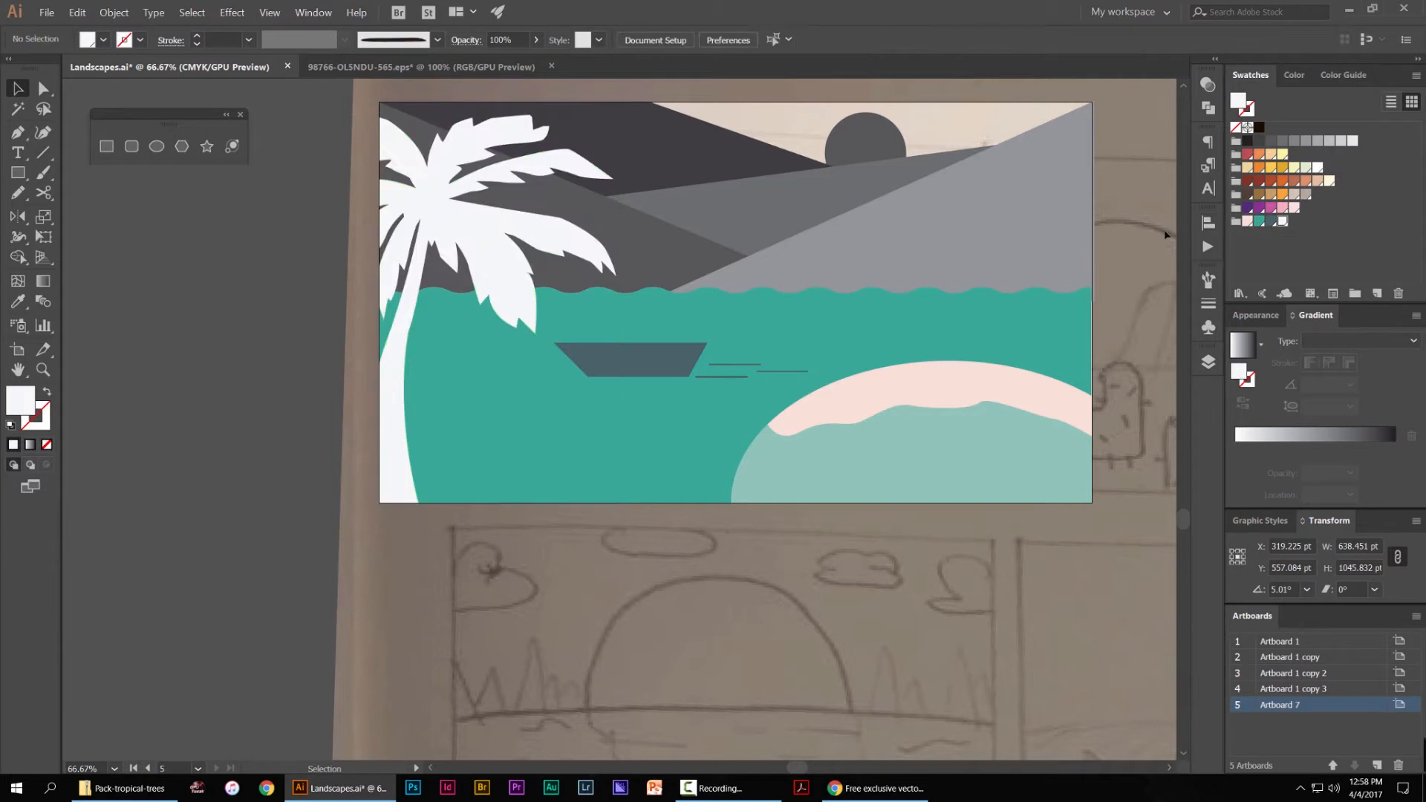
Fill the whole palm with the same pale pink swatch as the curved band
scroll(1088, 233, "down", 2)
left_click_drag(1087, 232, 931, 280)
left_click(671, 293)
scroll(742, 311, "up", 2)
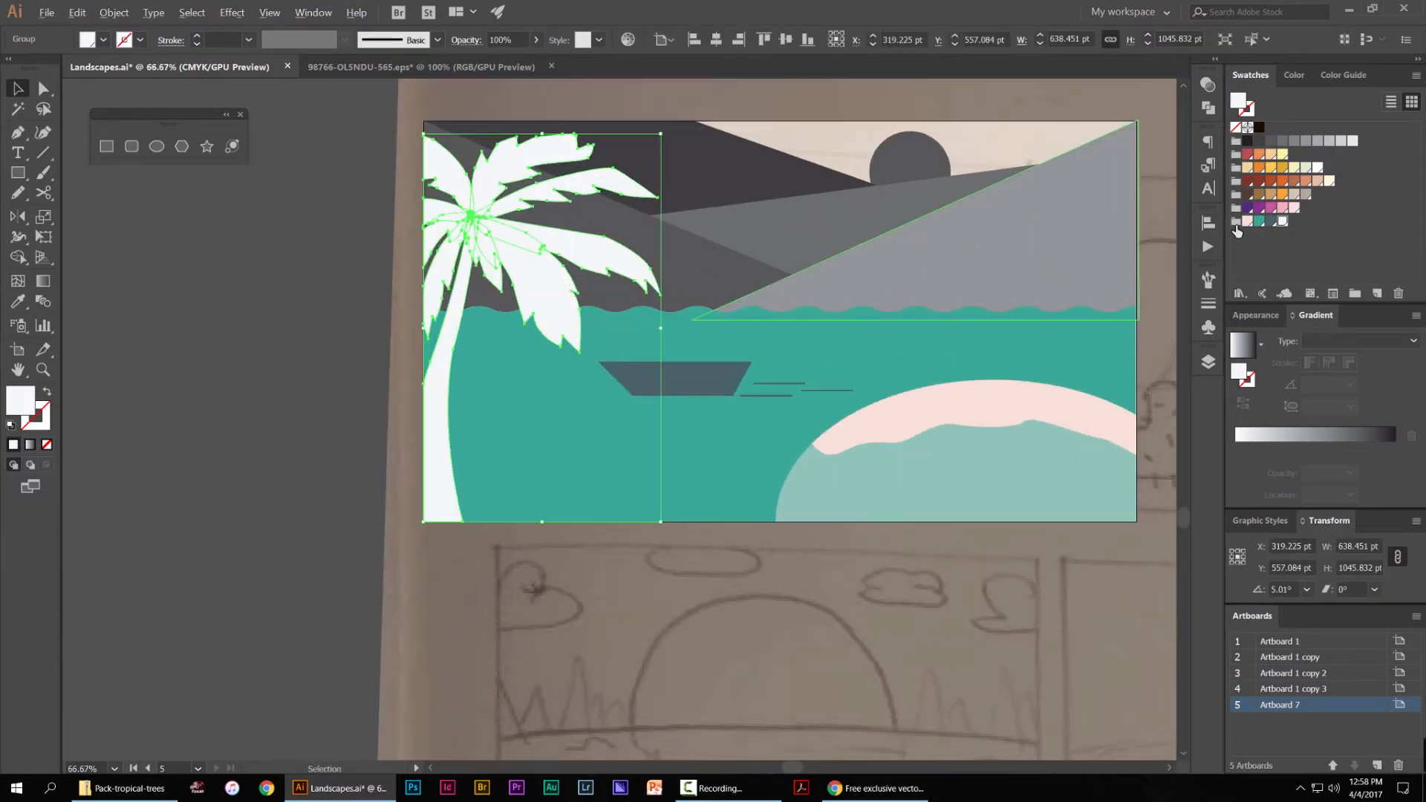
left_click(1248, 221)
left_click(274, 360)
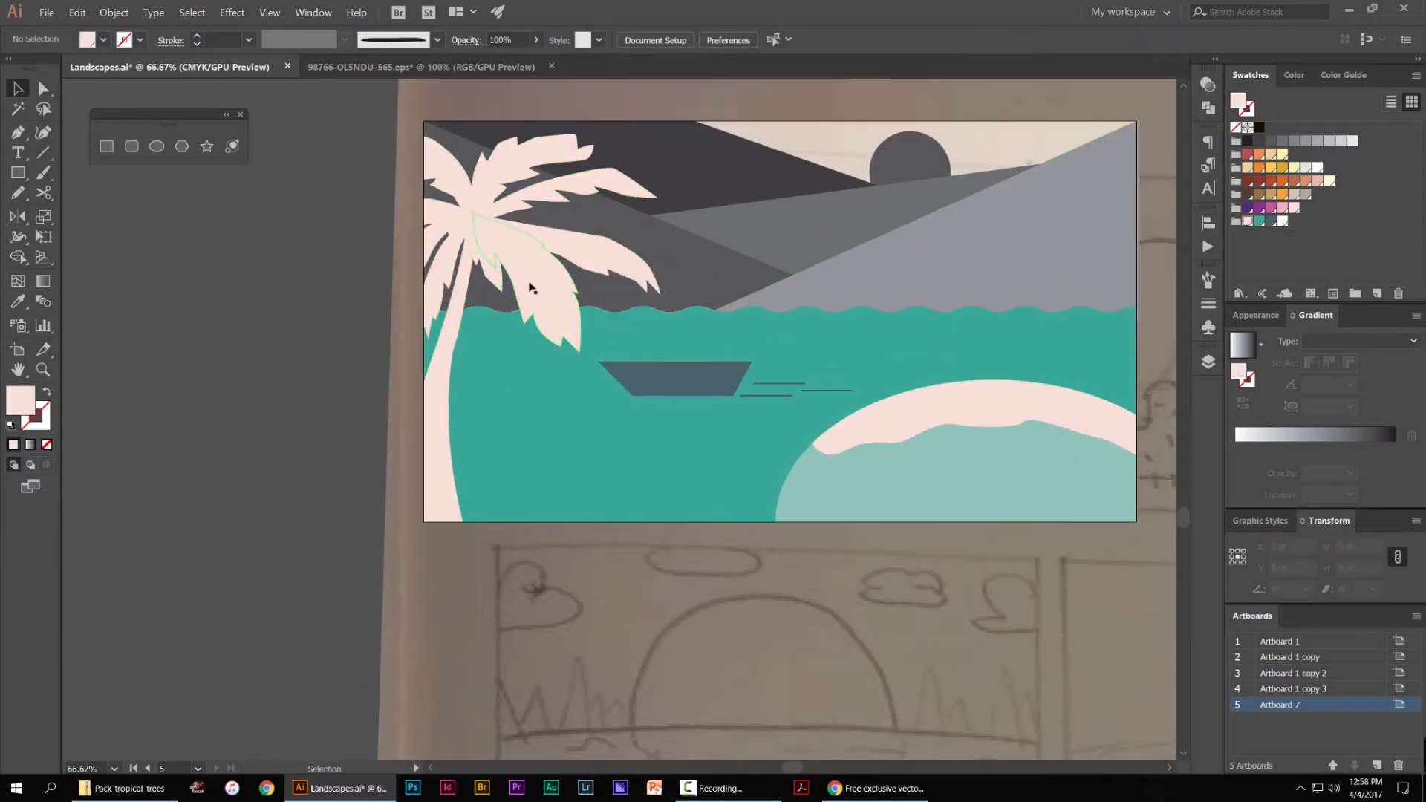
Fill the large triangular mountain at the artboard's right side with the dark slate-blue swatch
scroll(529, 287, "down", 2)
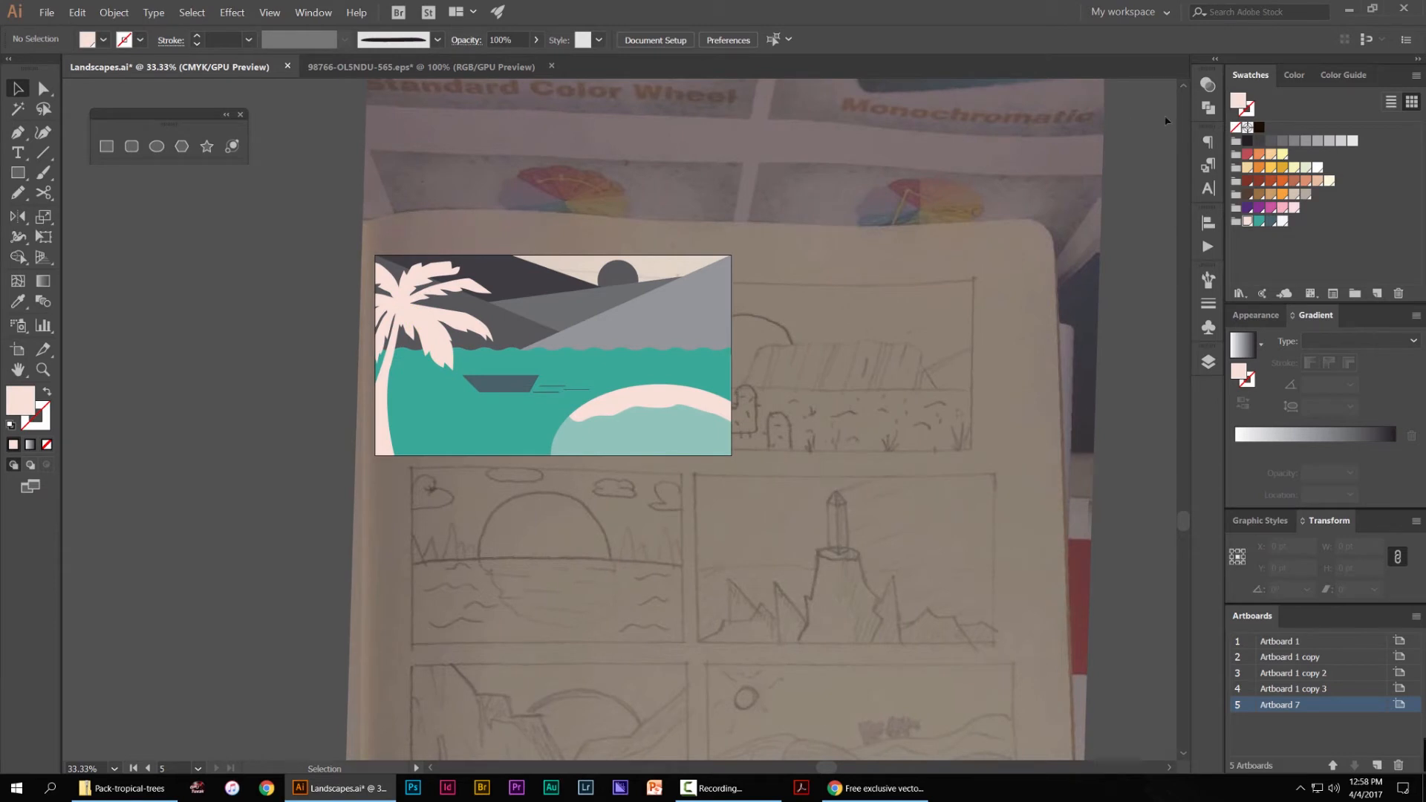
scroll(732, 309, "up", 2)
left_click(737, 328)
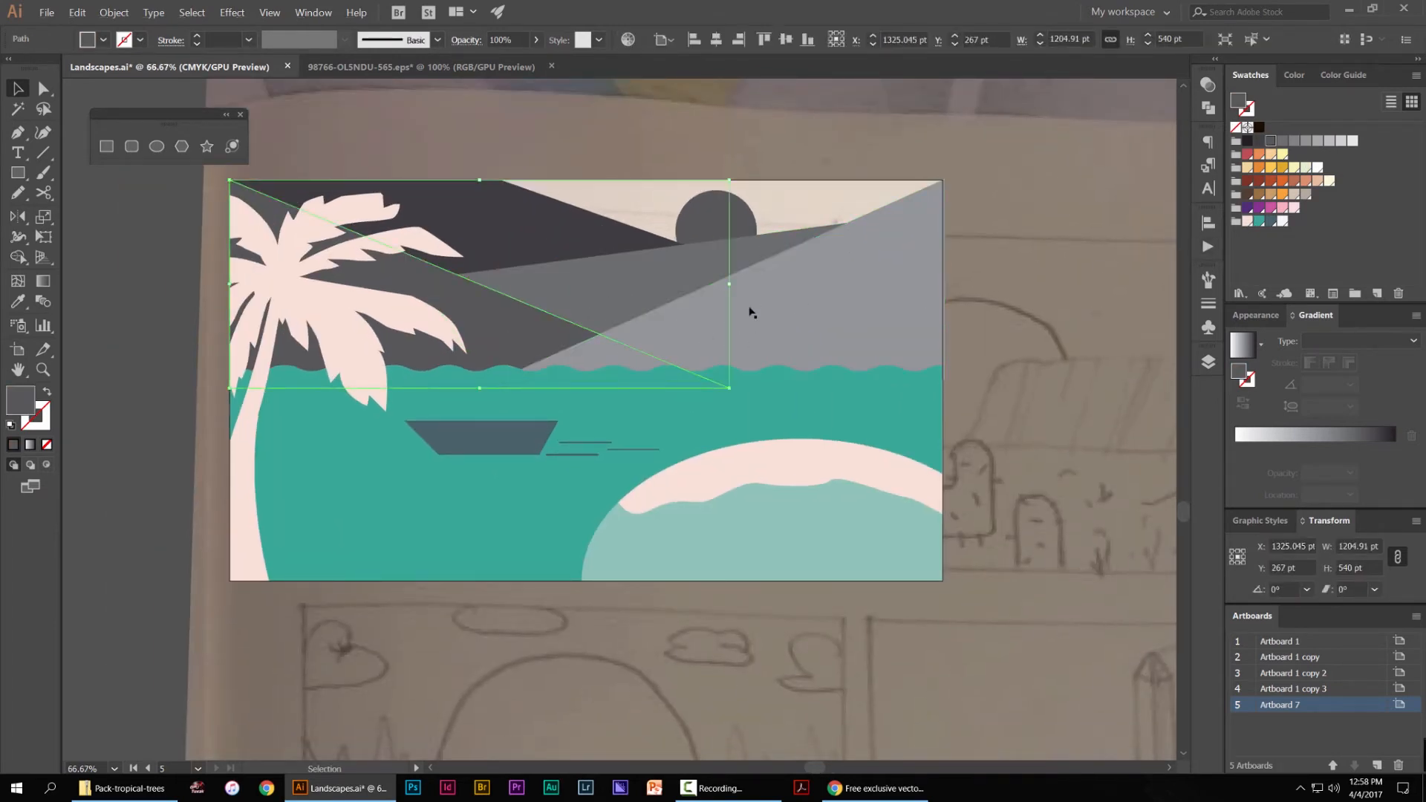
left_click(1271, 221)
left_click(568, 334)
left_click(568, 334)
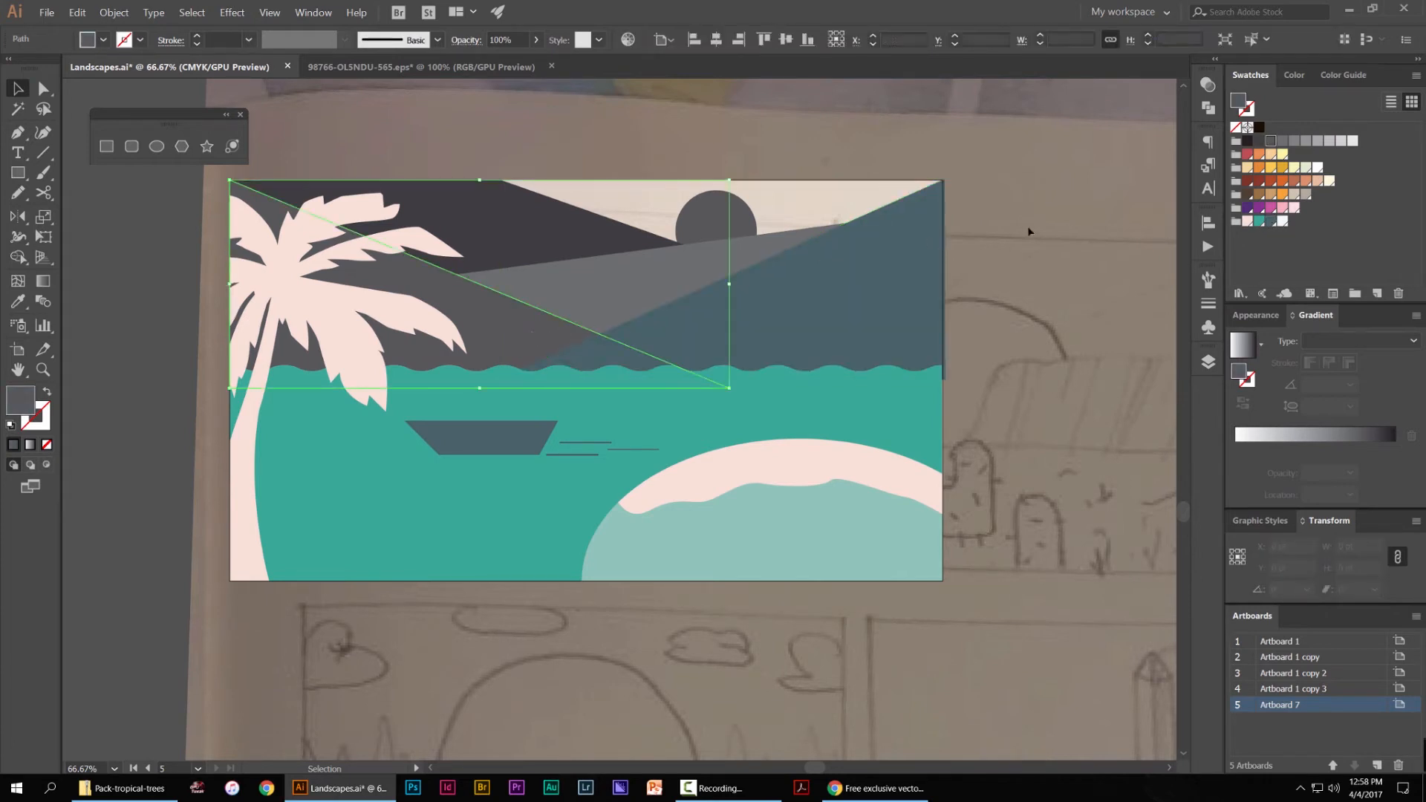
Build a Shades harmony from the right mountain's slate-blue fill and save it as a colour group in the swatches
left_click(914, 278)
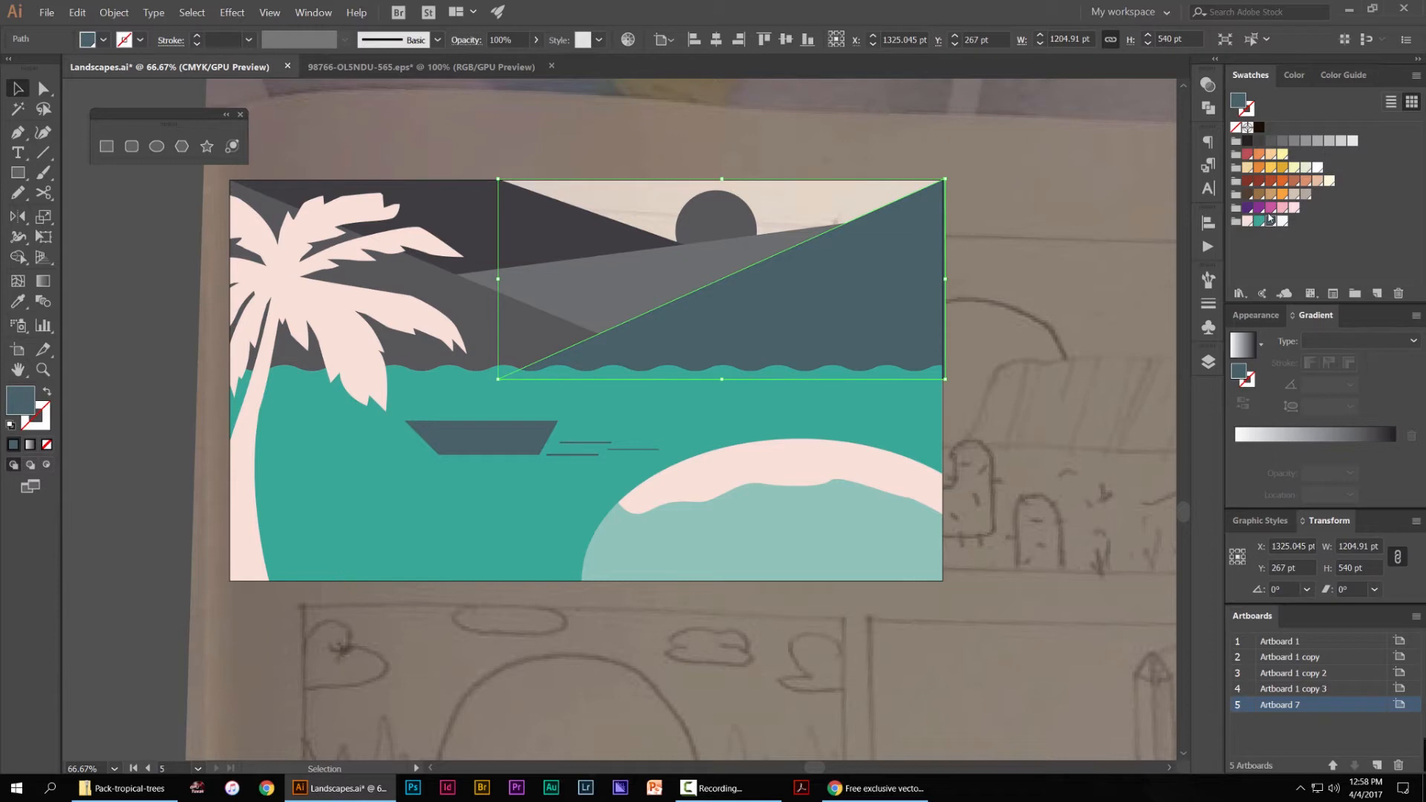
left_click(1298, 75)
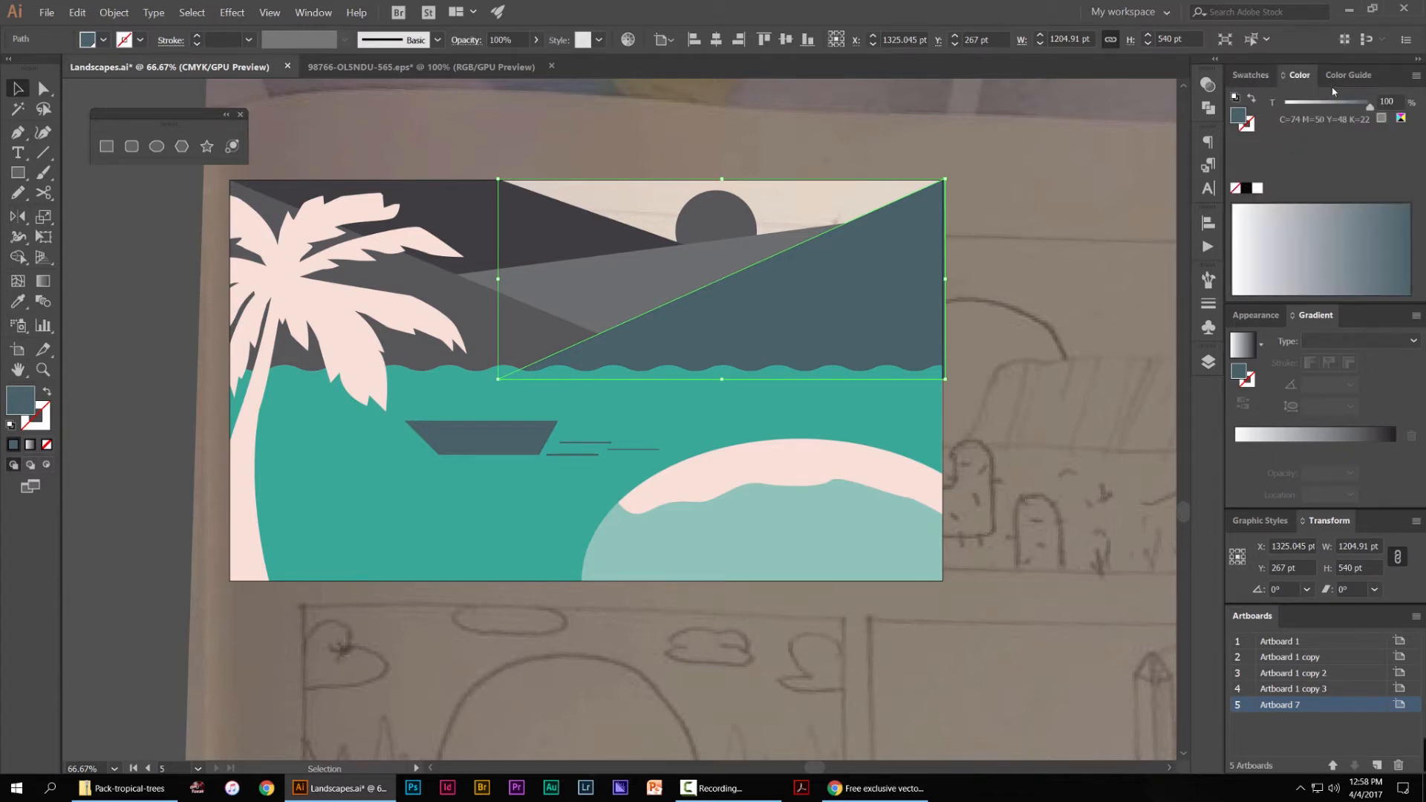
left_click(1337, 77)
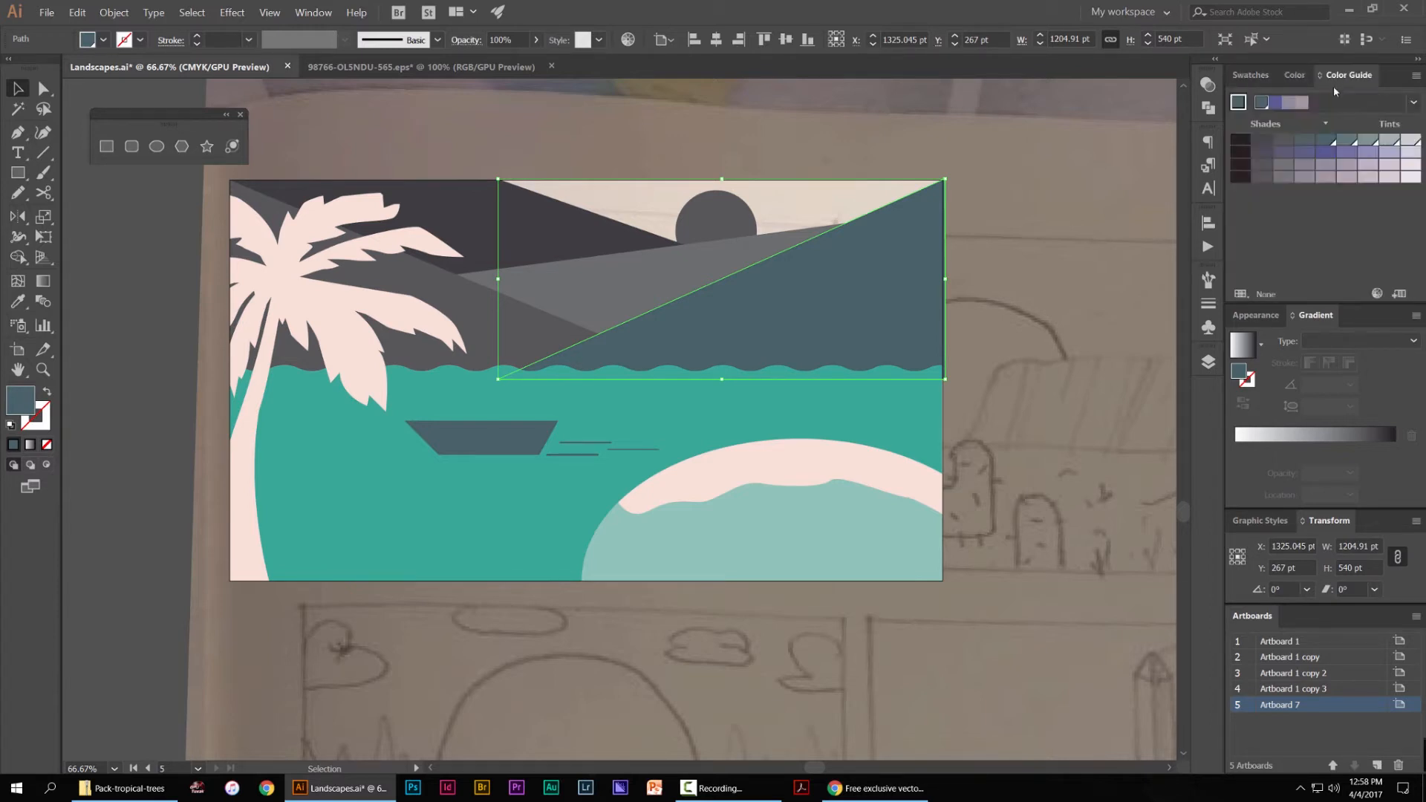
left_click(1412, 103)
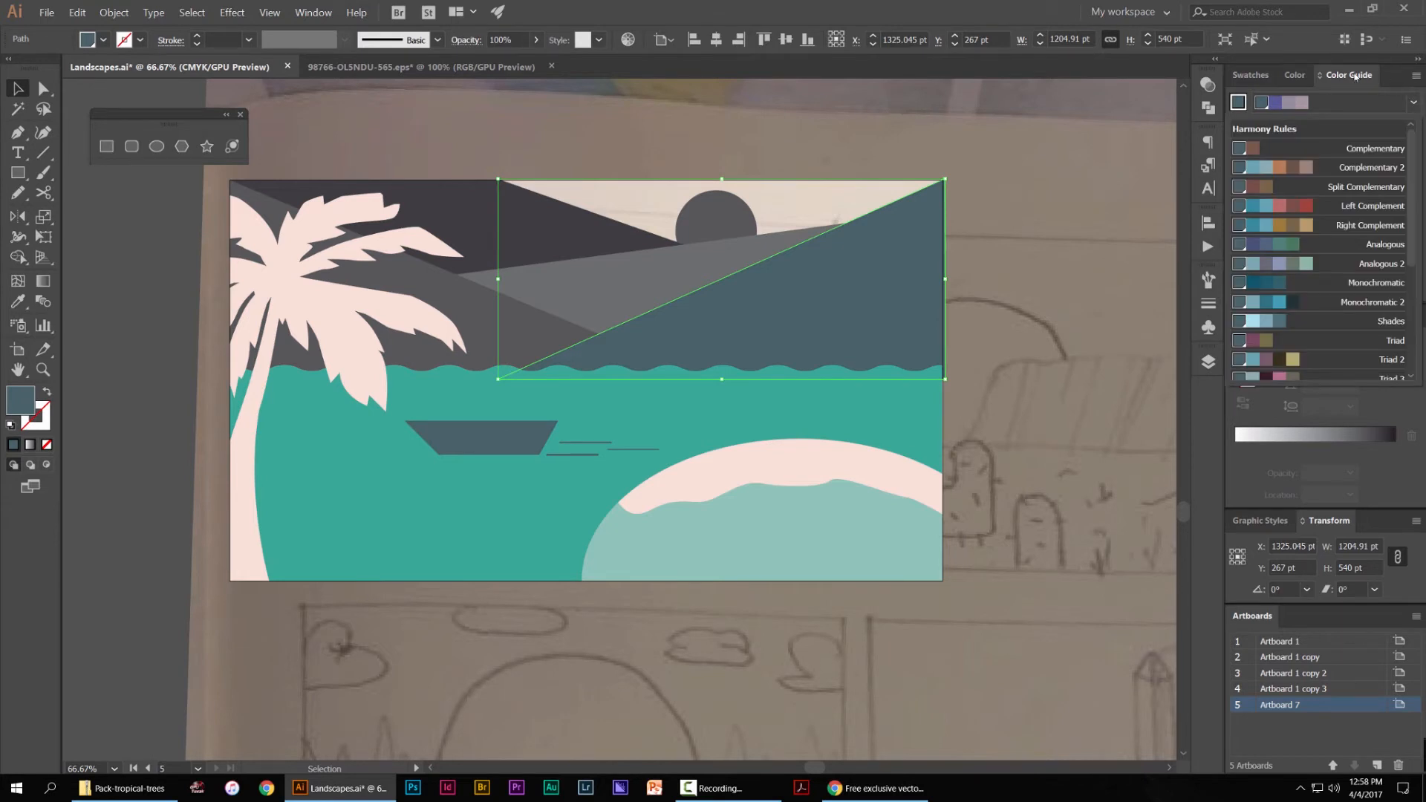
left_click(313, 17)
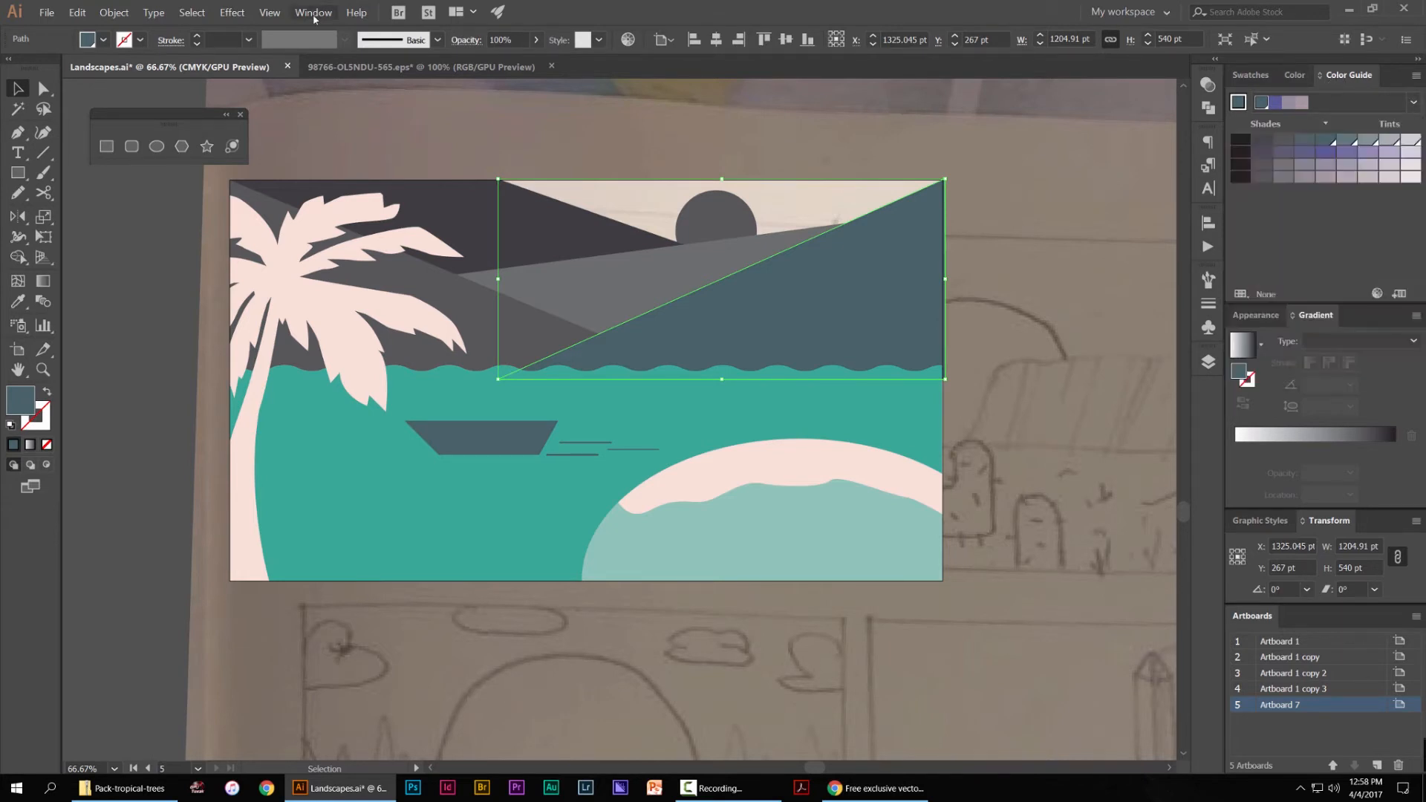
left_click(329, 17)
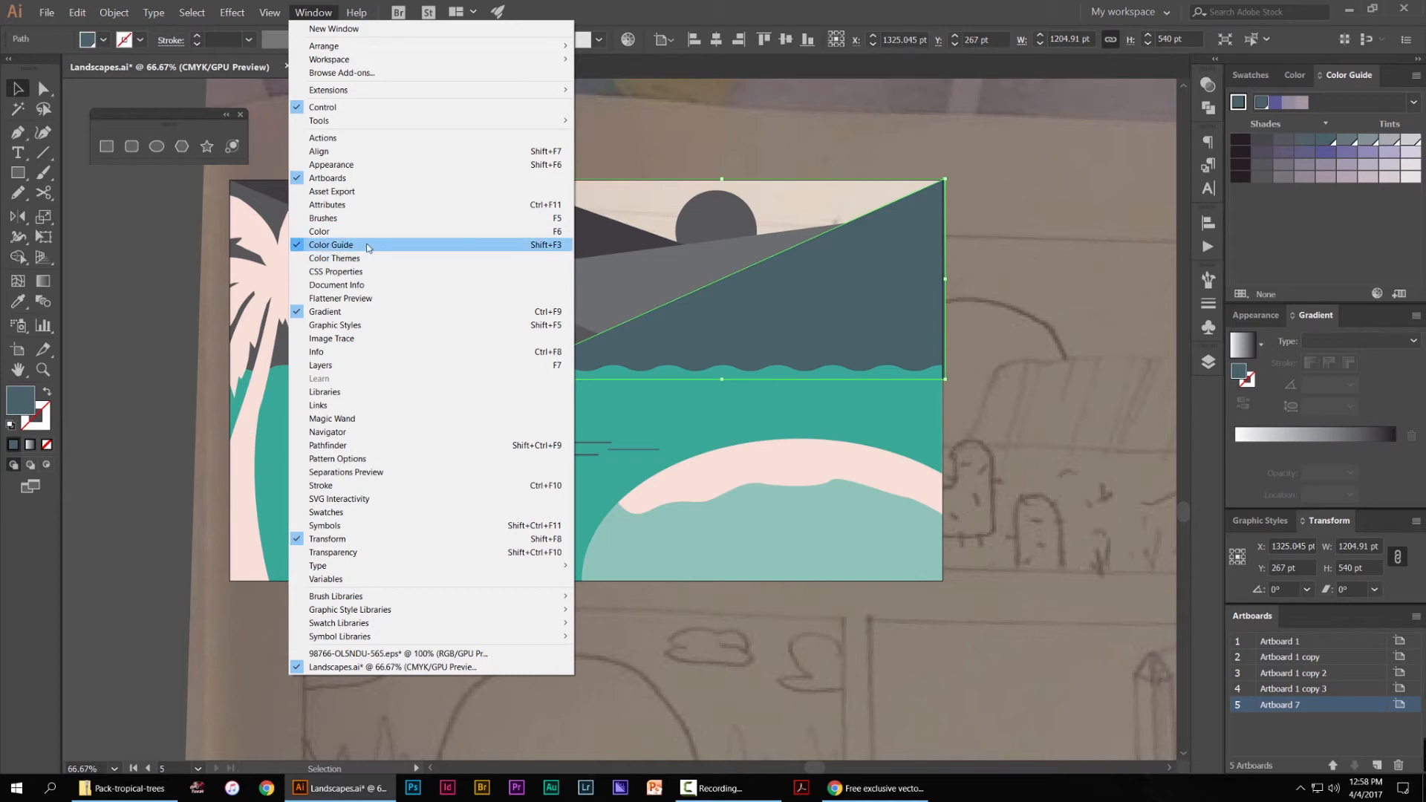
left_click(1388, 90)
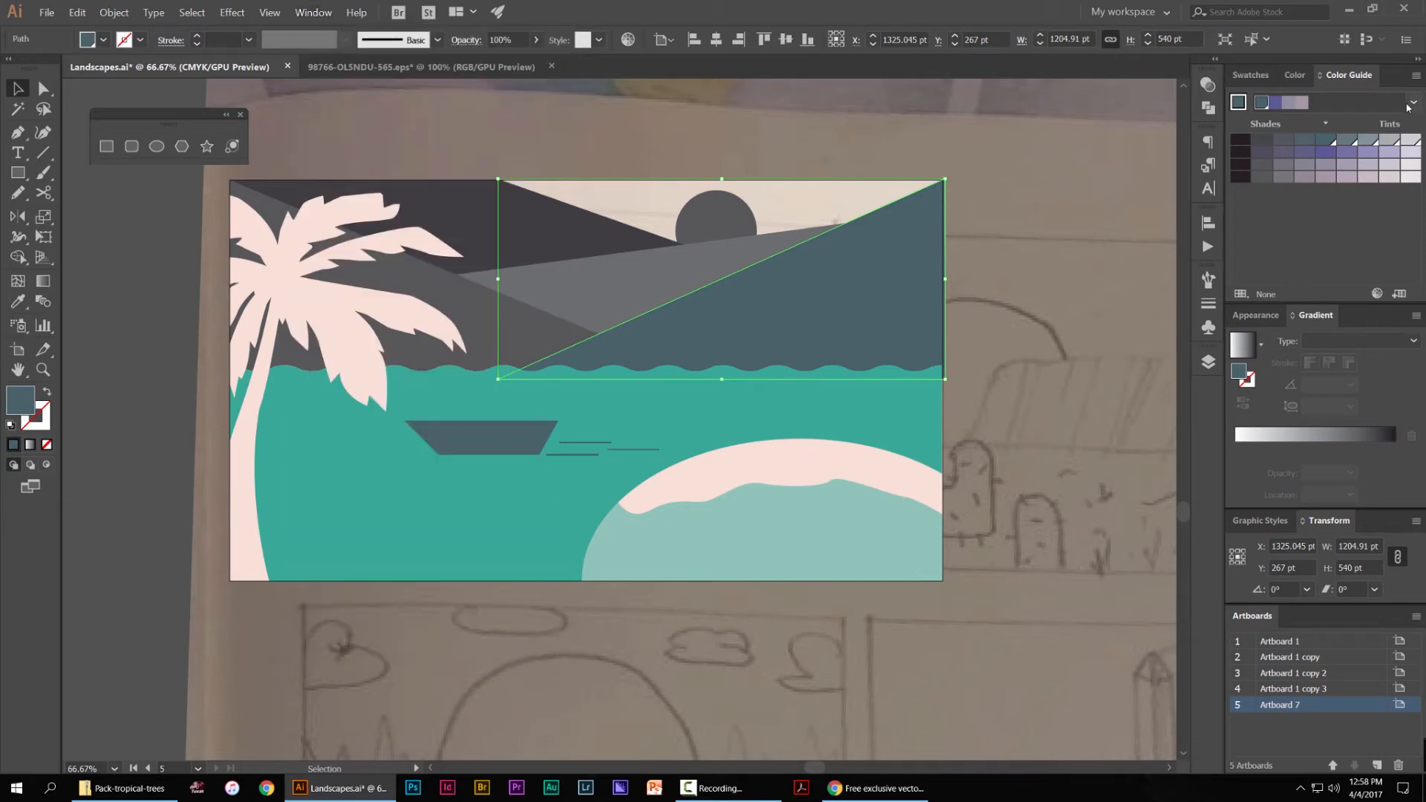
left_click(1411, 104)
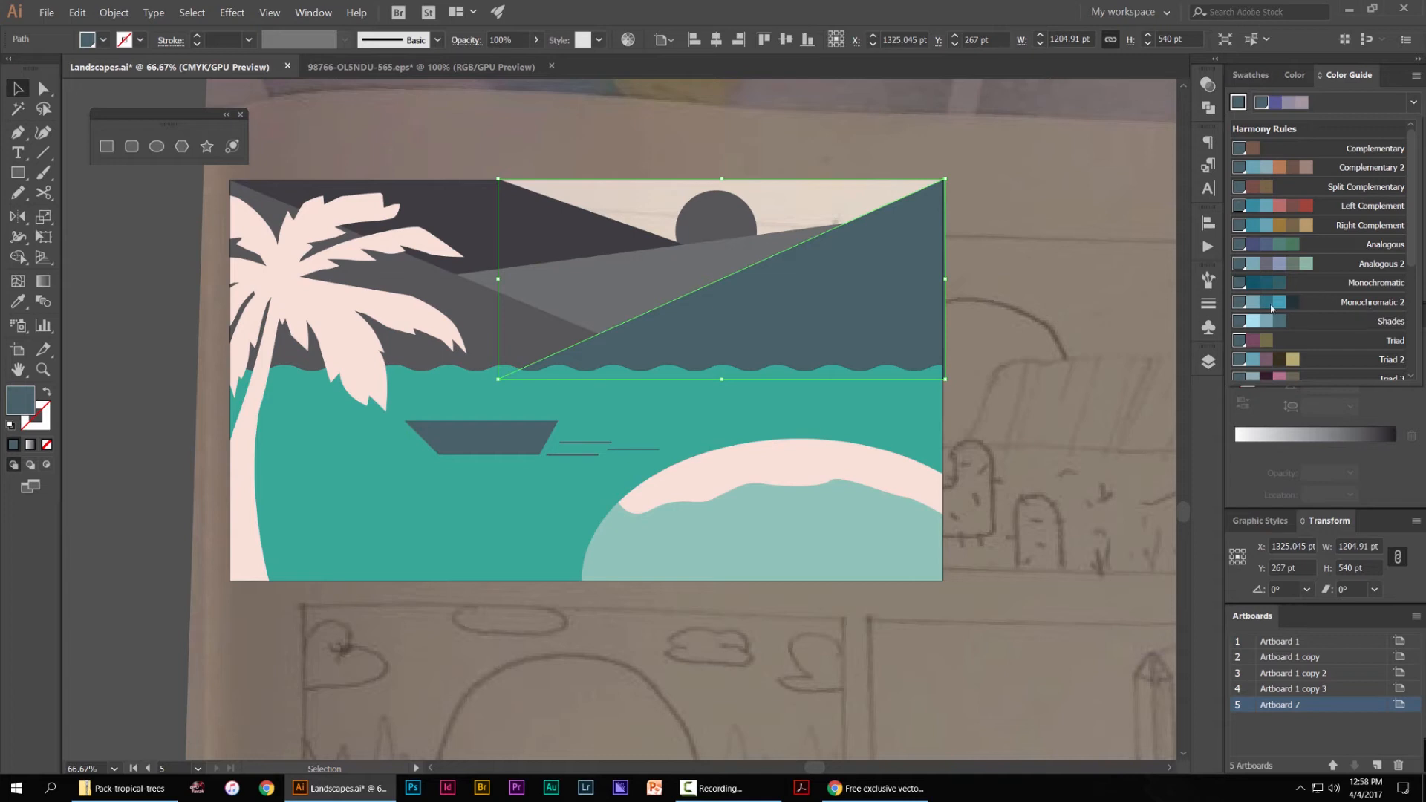
left_click(1296, 322)
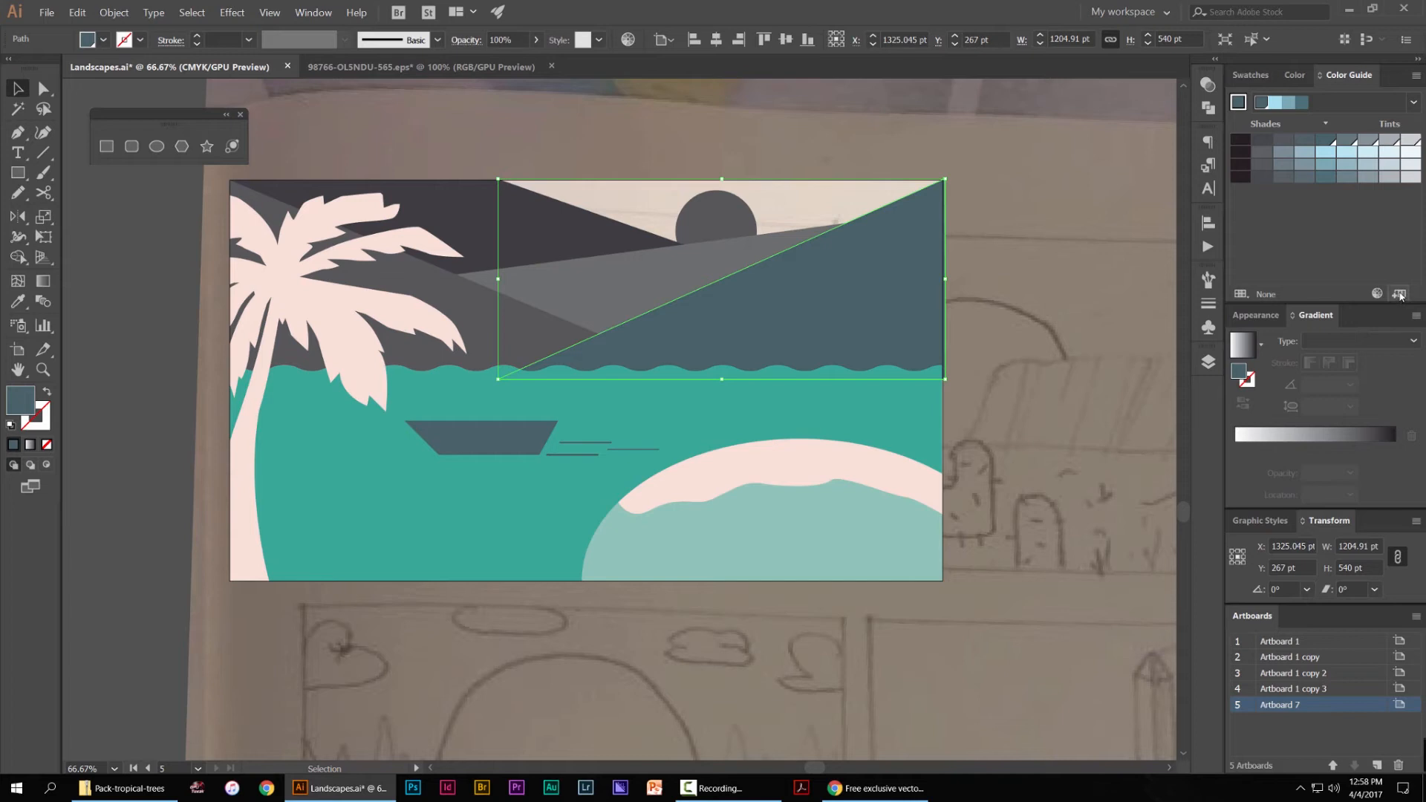
left_click(1249, 77)
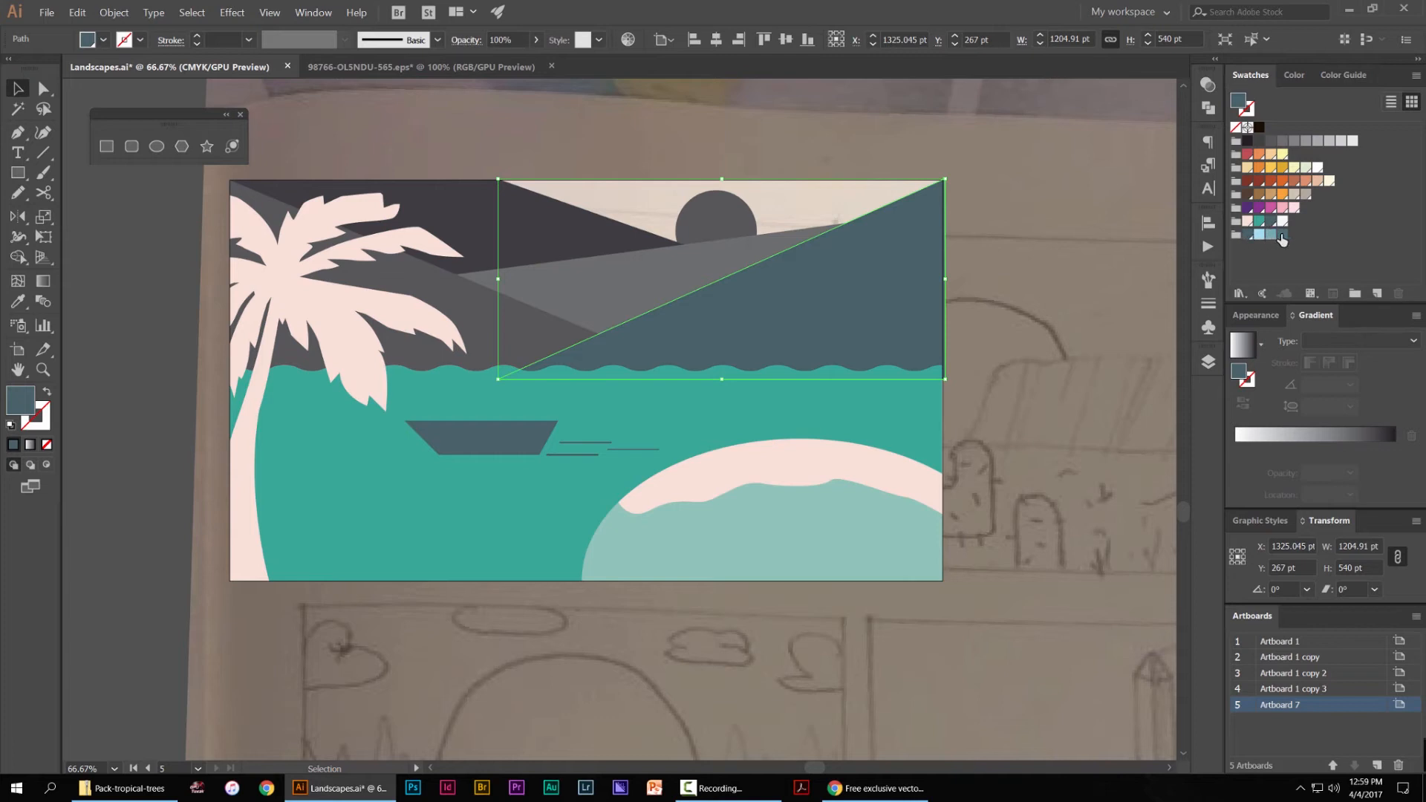
Fill the left triangle and the back mountain with the dark slate-teal swatch and the middle slope with the mid-blue swatch
left_click(566, 342)
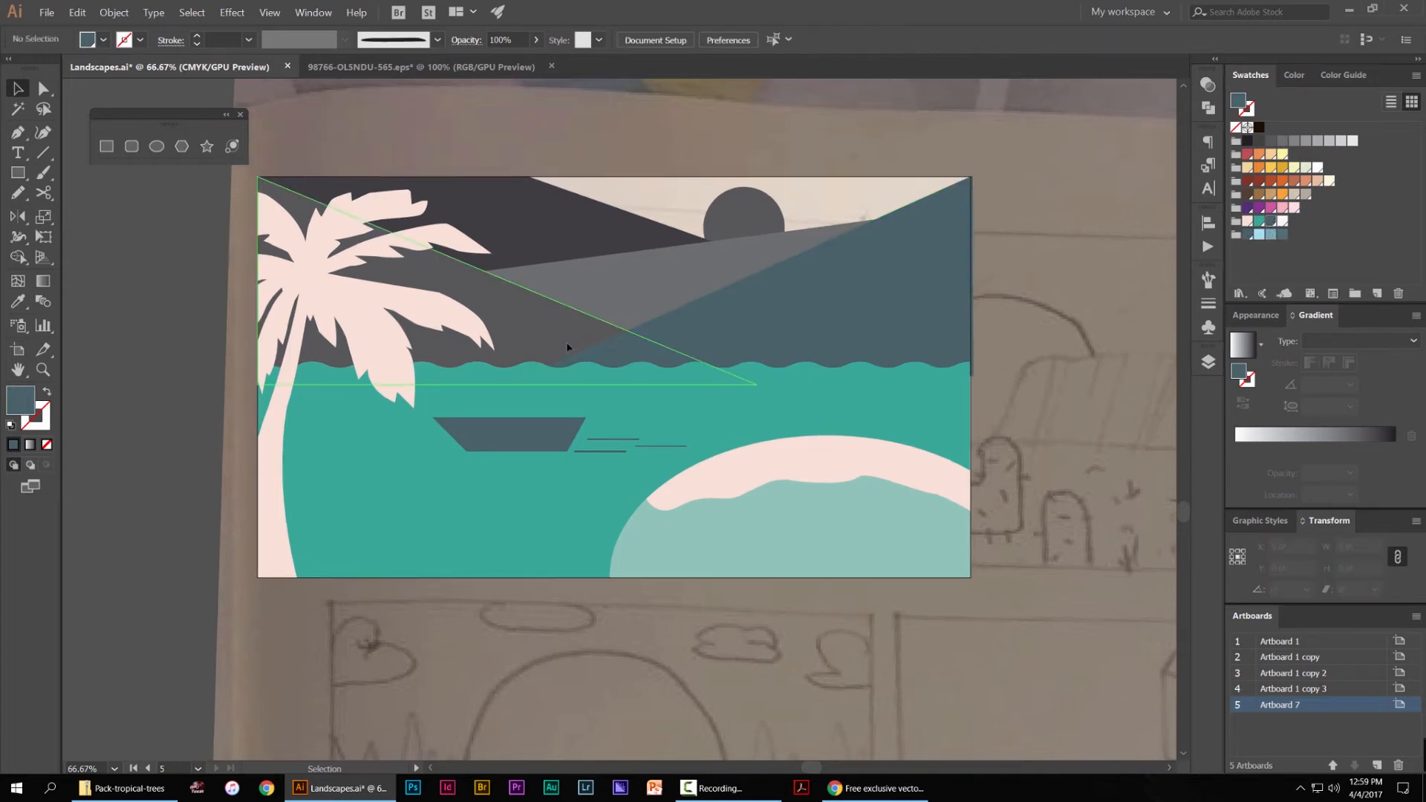
left_click(1279, 235)
left_click(718, 280)
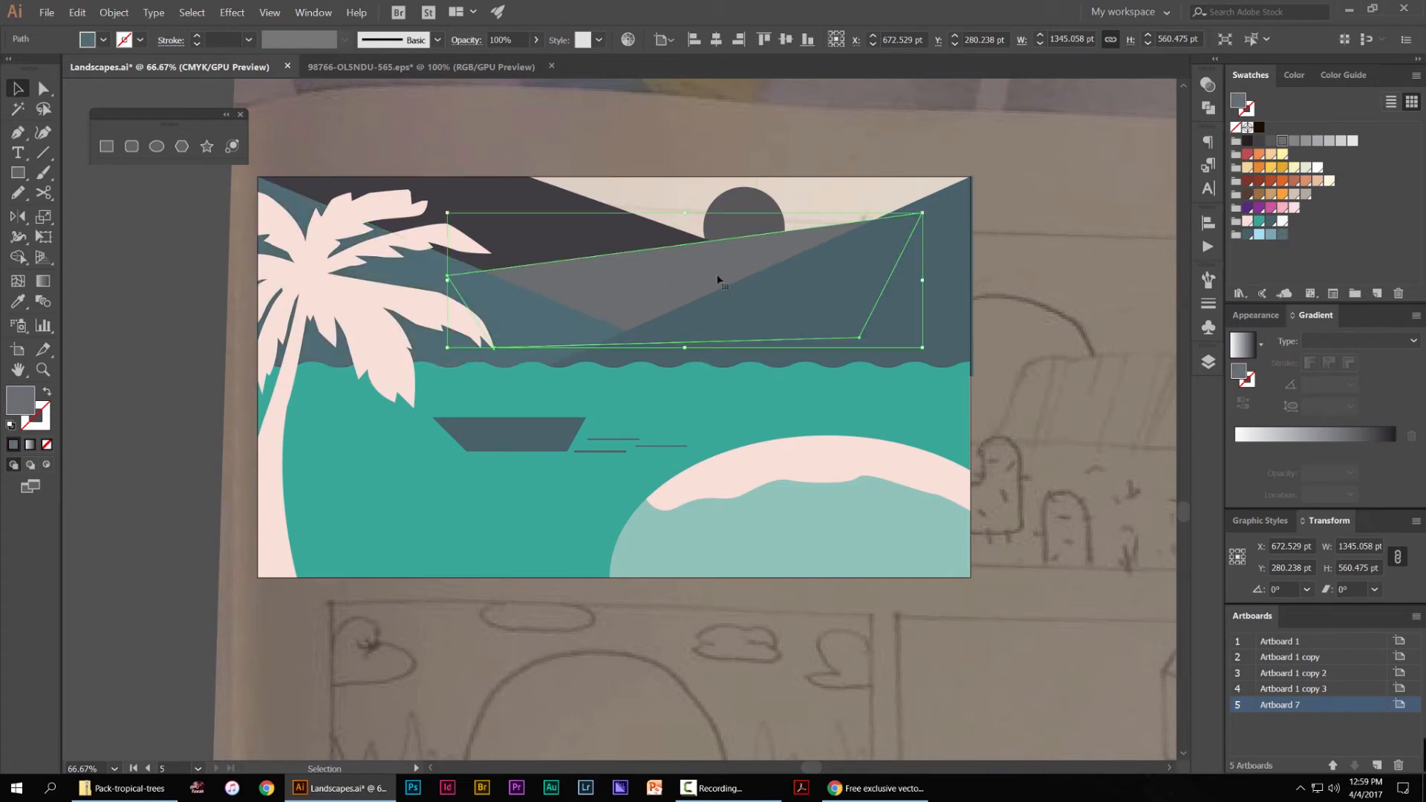
left_click(1258, 234)
left_click(787, 236)
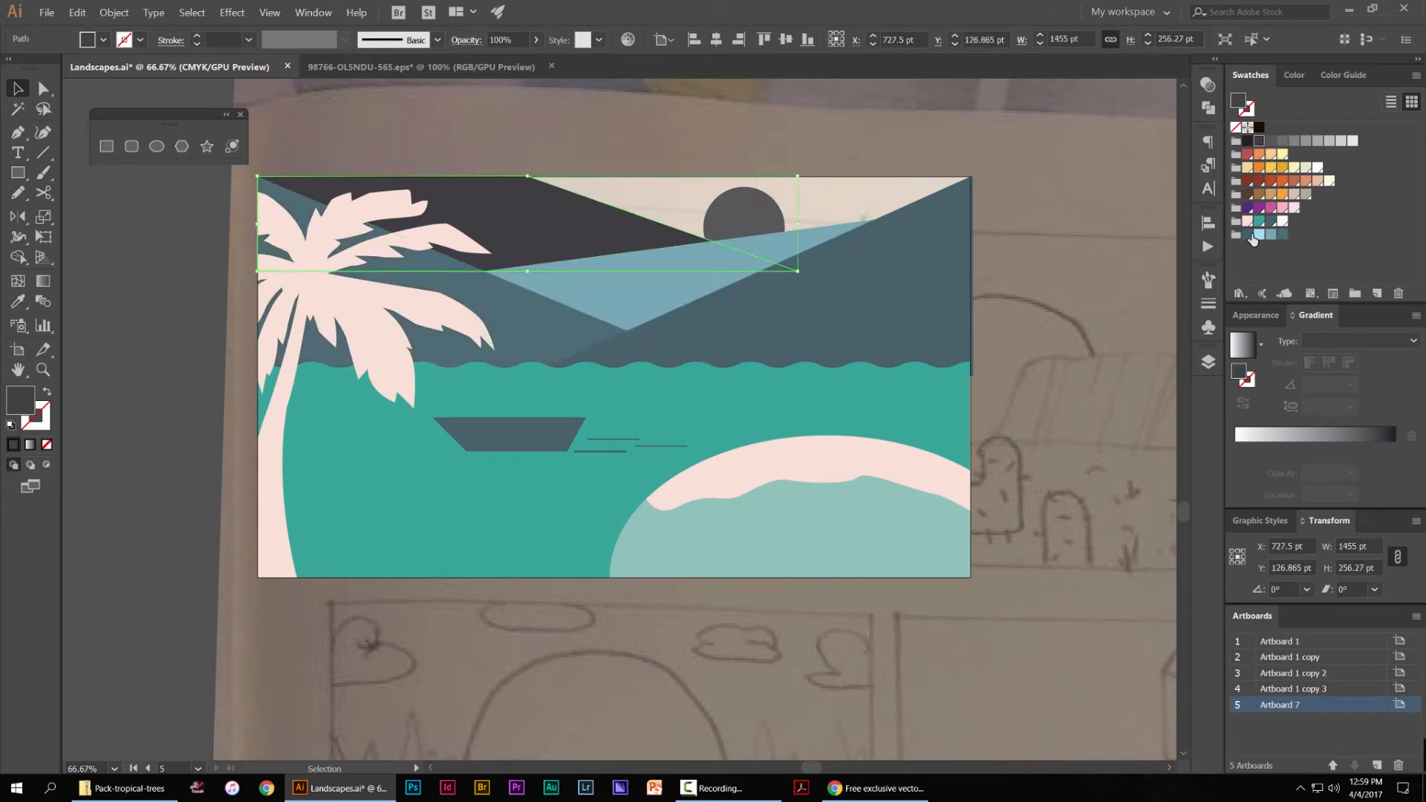
left_click(1283, 236)
Try the light blue swatch of the new shades group as the fill of the left triangular mountain
left_click(771, 312)
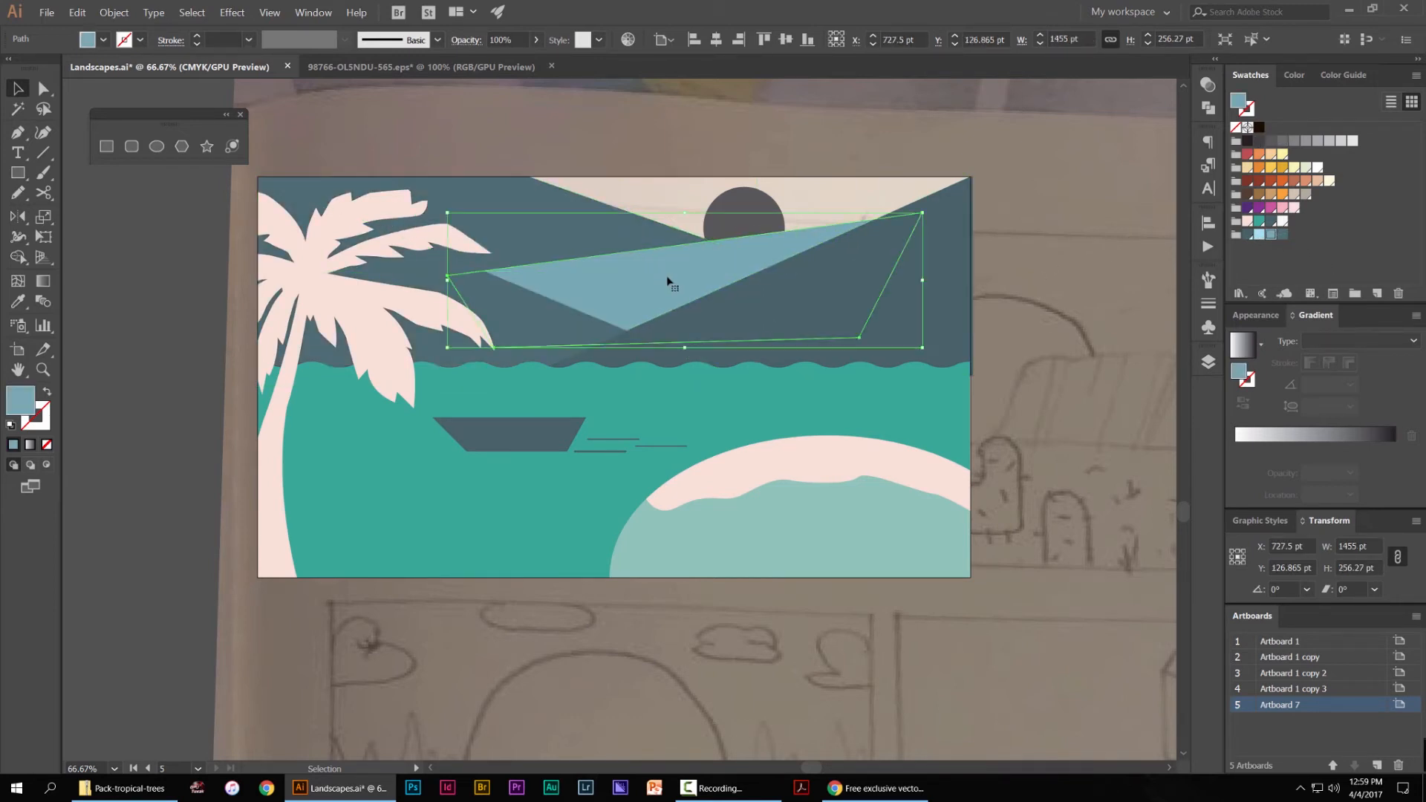
left_click(535, 308)
left_click(1259, 234)
left_click(683, 134)
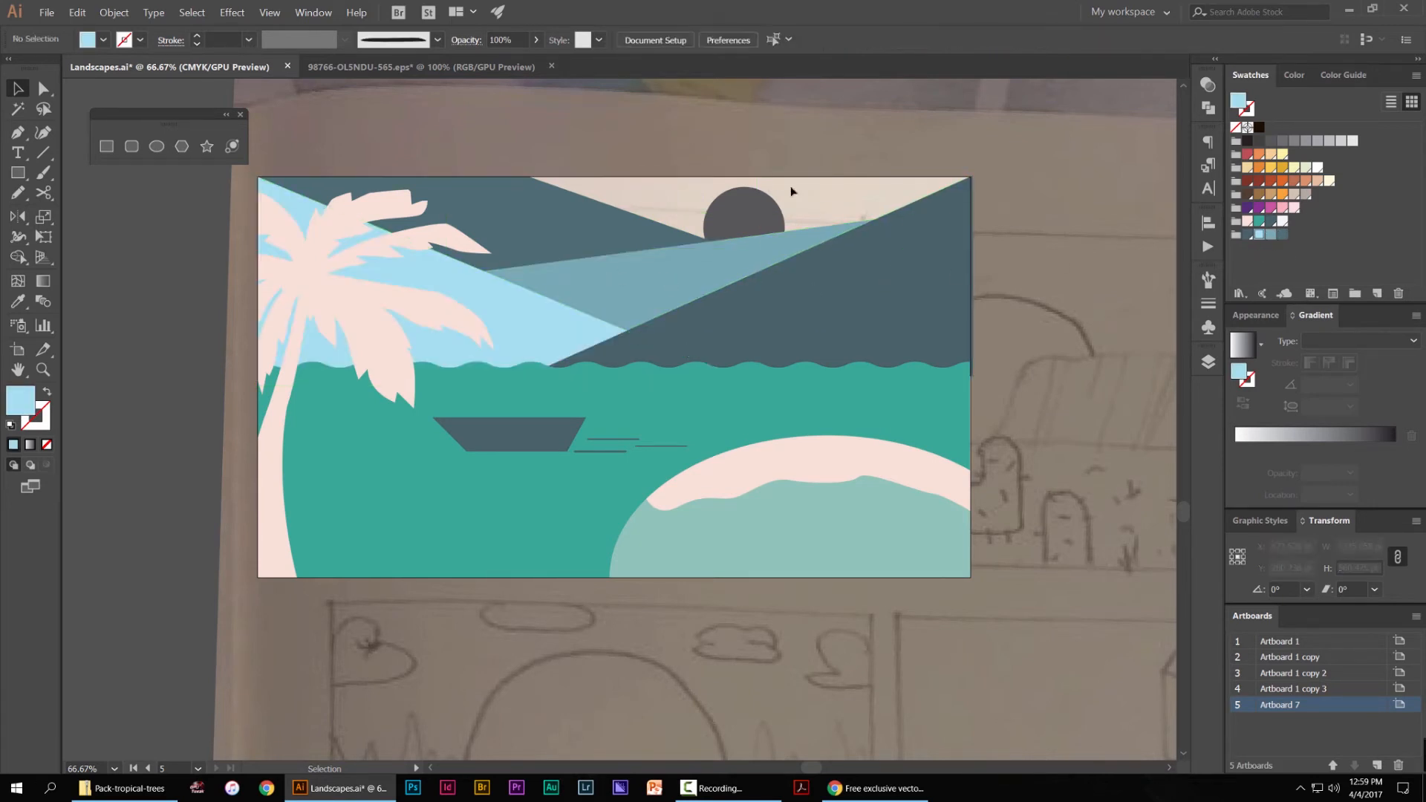
Draw a rectangle about 1220 by 169 pt across the sky and place it behind the sun and mountains
left_click(898, 252)
left_click(573, 226)
left_click(770, 178)
key("m")
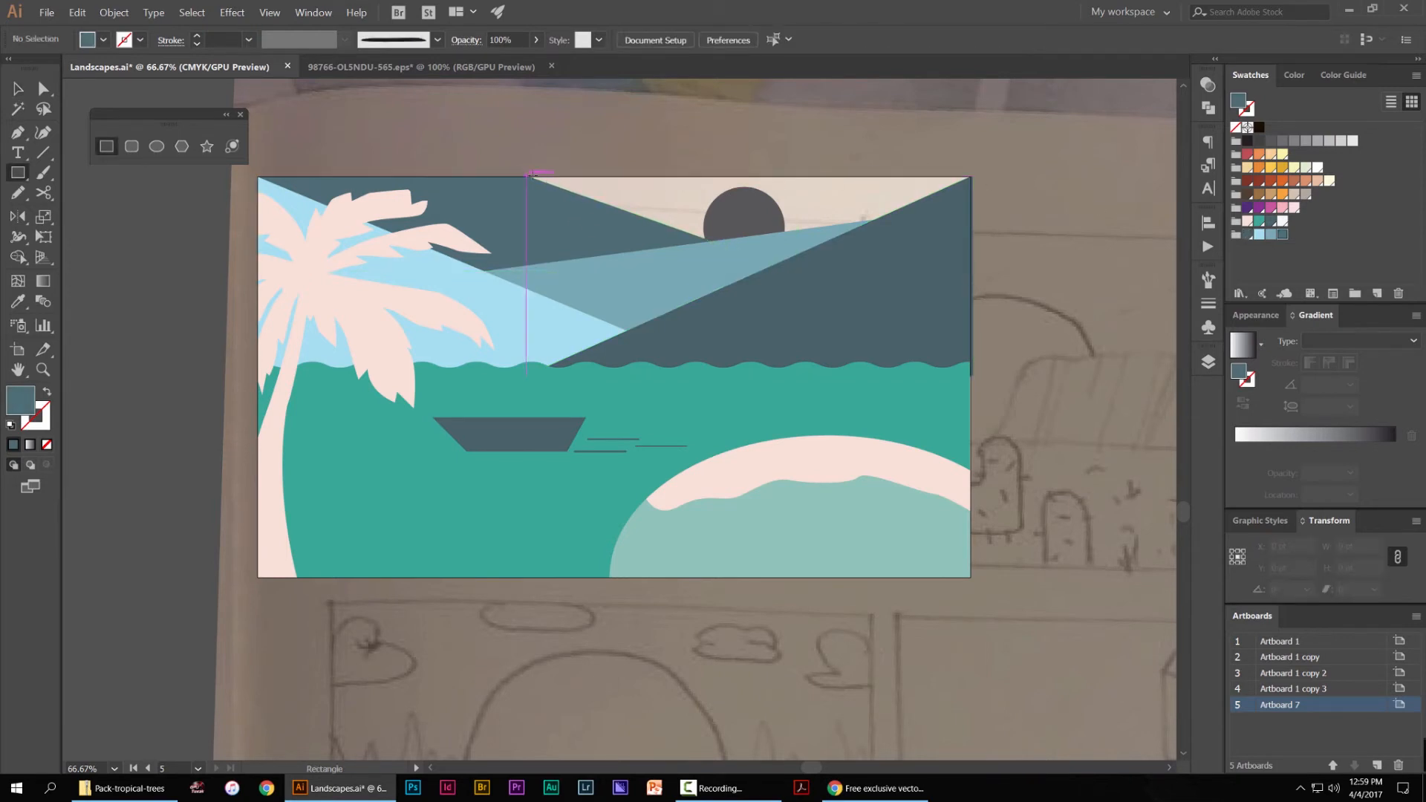
left_click_drag(517, 177, 970, 238)
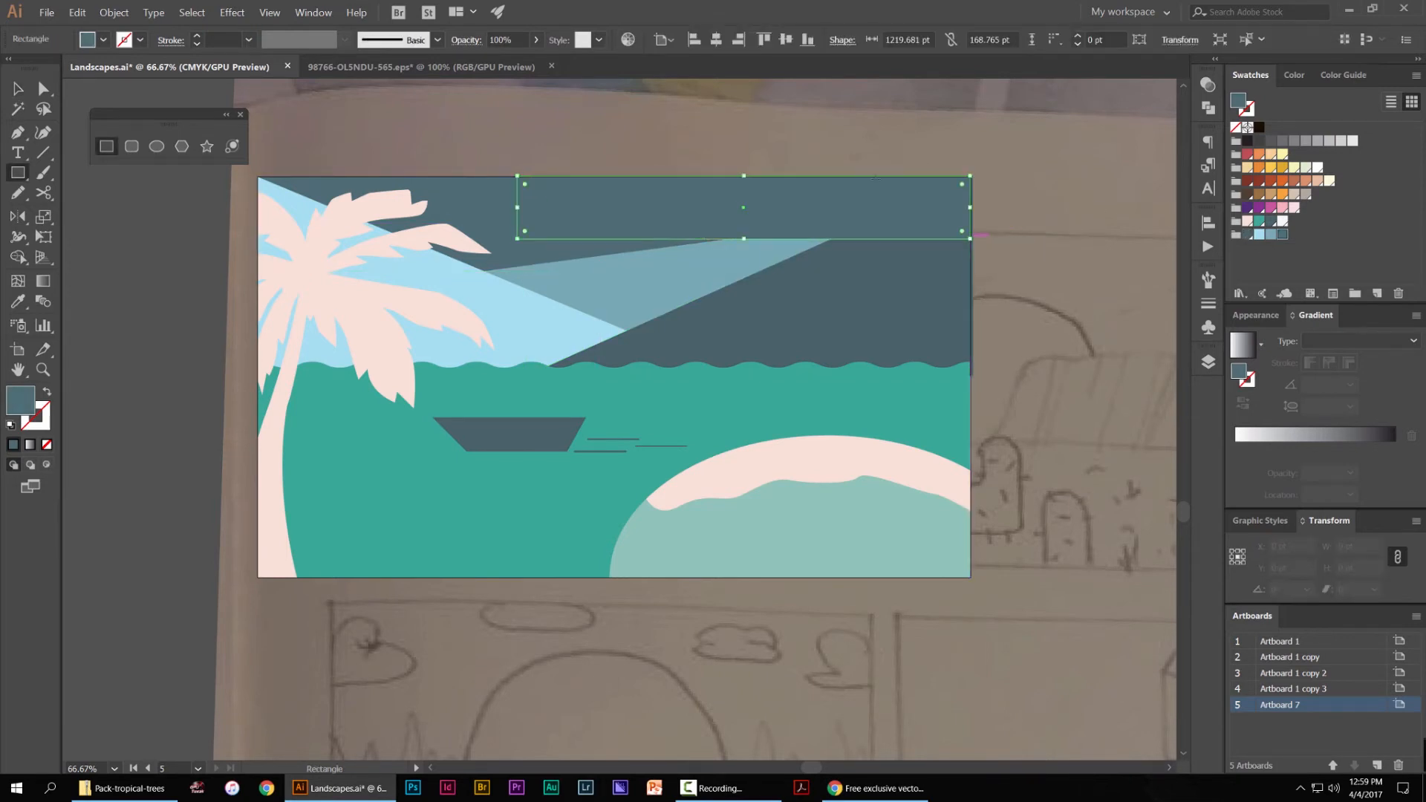
key("v")
Fill the sky rectangle with the near-white swatch of the teal colour group
scroll(1126, 194, "up", 2)
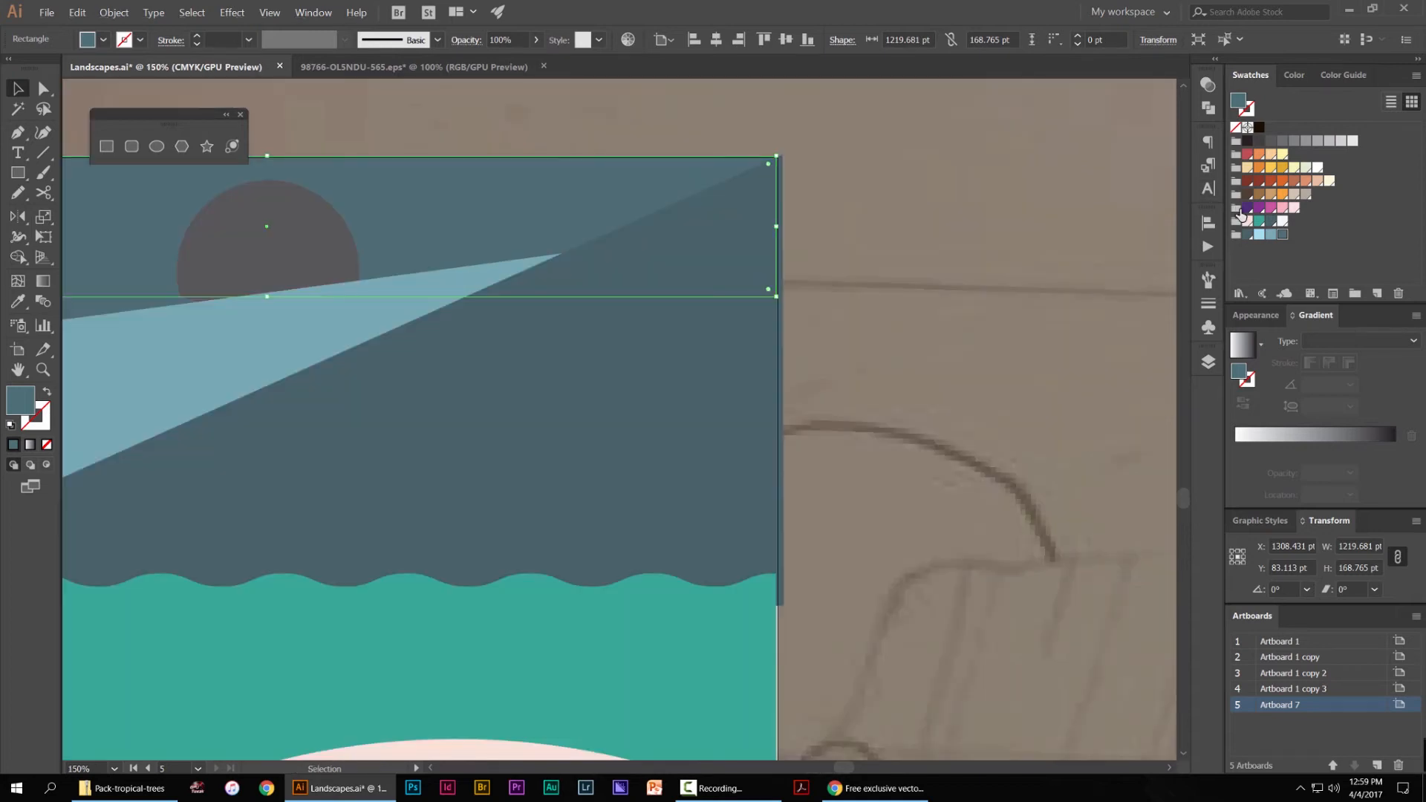
left_click(1283, 221)
left_click_drag(535, 187, 751, 138)
left_click_drag(481, 248, 482, 259)
left_click(1064, 212)
Try the light blue swatch of the shades group as the fill of the sun circle
left_click(528, 195)
left_click(1259, 235)
left_click(1076, 230)
scroll(659, 249, "down", 4)
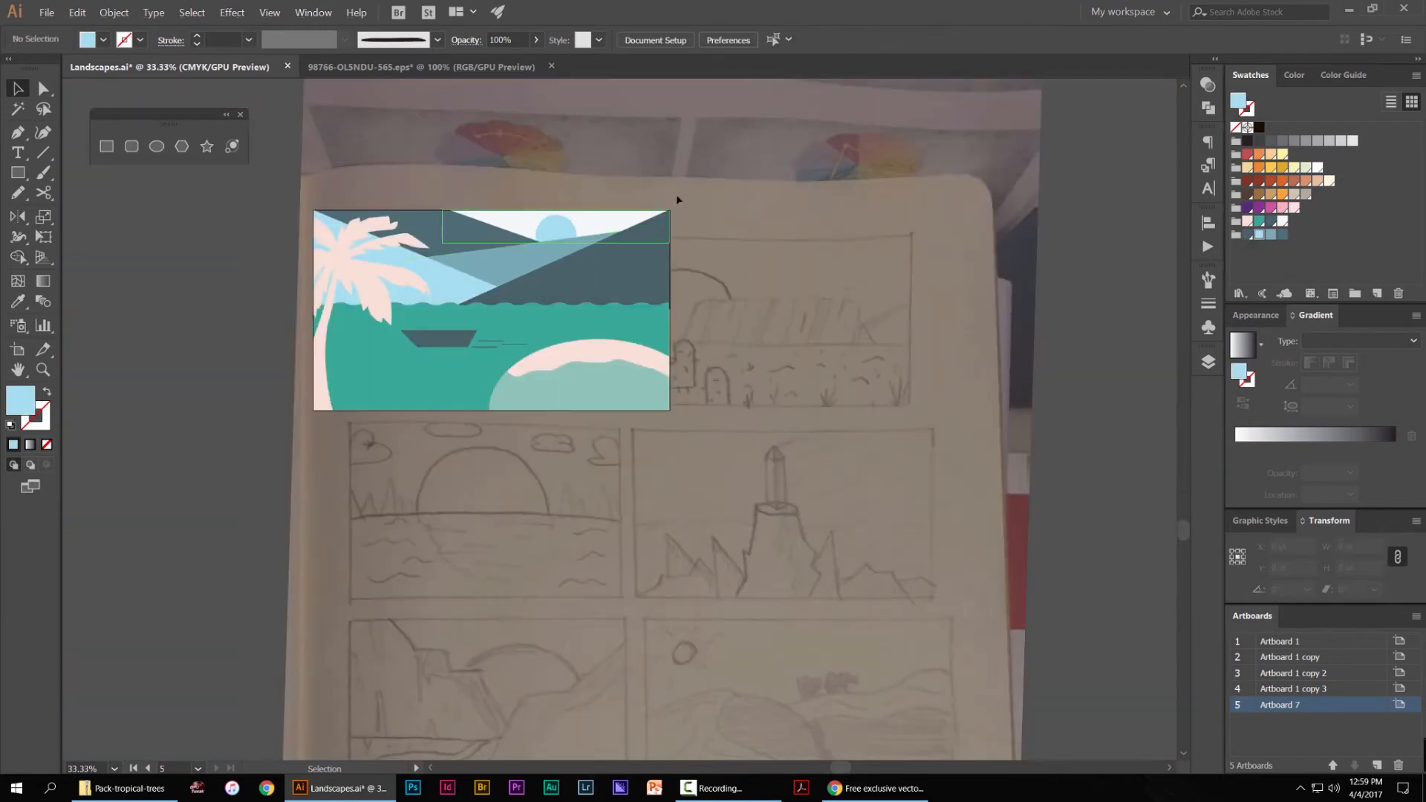
Fill the sun circle with the orange swatch of the brown colour group
left_click(556, 234)
left_click(1282, 194)
left_click(1009, 165)
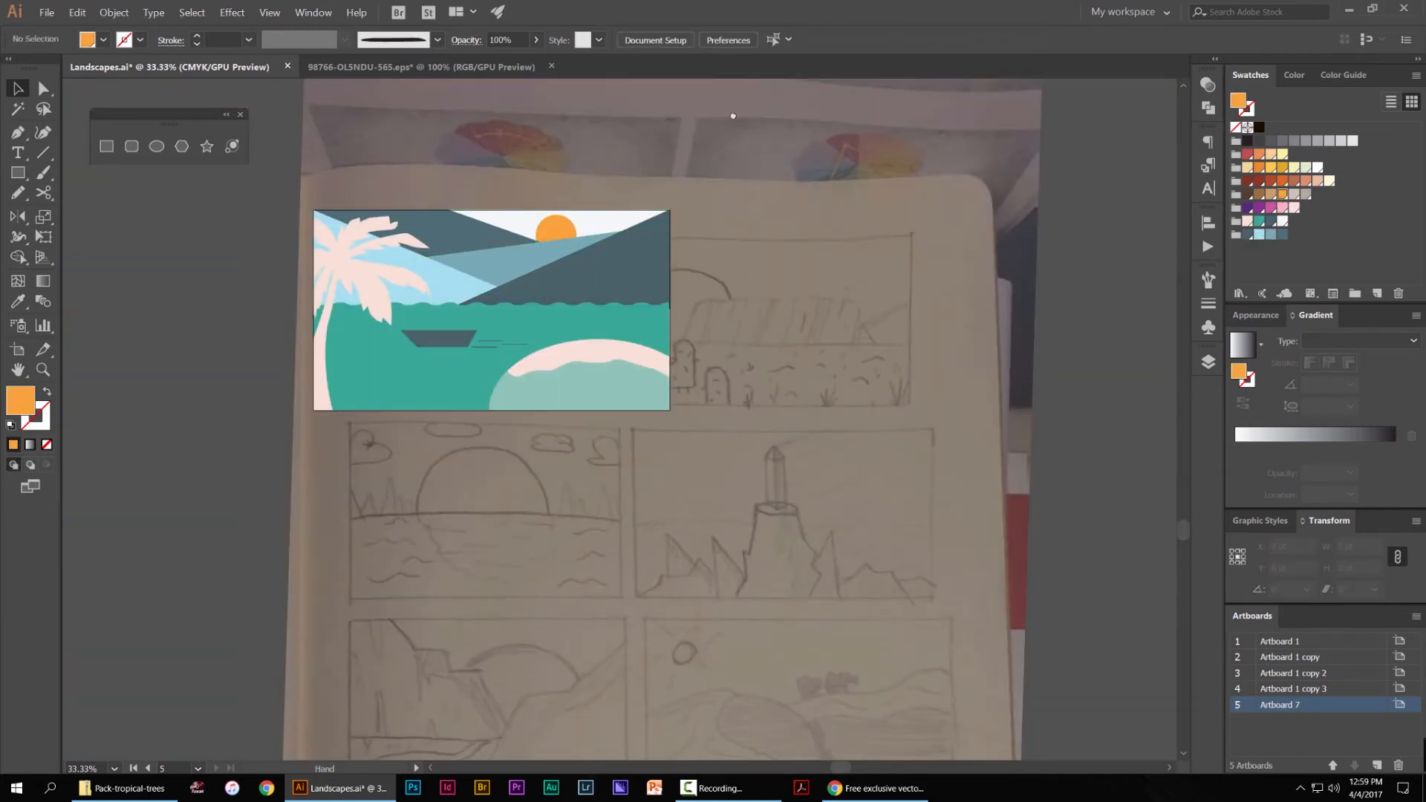
left_click_drag(472, 261, 667, 237)
scroll(666, 235, "up", 1)
left_click(643, 277)
left_click_drag(1126, 175, 993, 219)
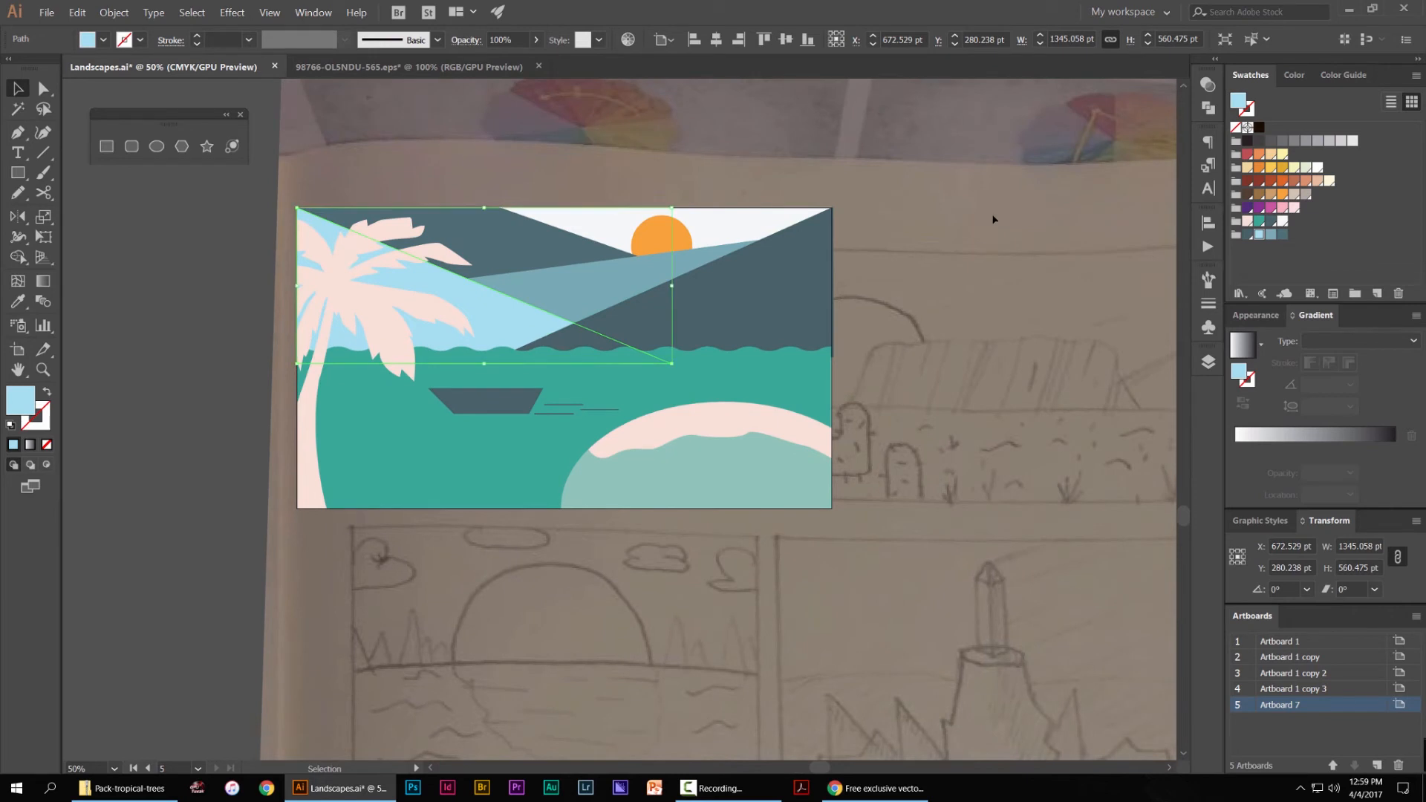
left_click(993, 221)
scroll(765, 287, "down", 2)
scroll(765, 287, "up", 2)
Try the light blue swatch on the right triangular mountain and return its fill to dark slate-blue
left_click(765, 287)
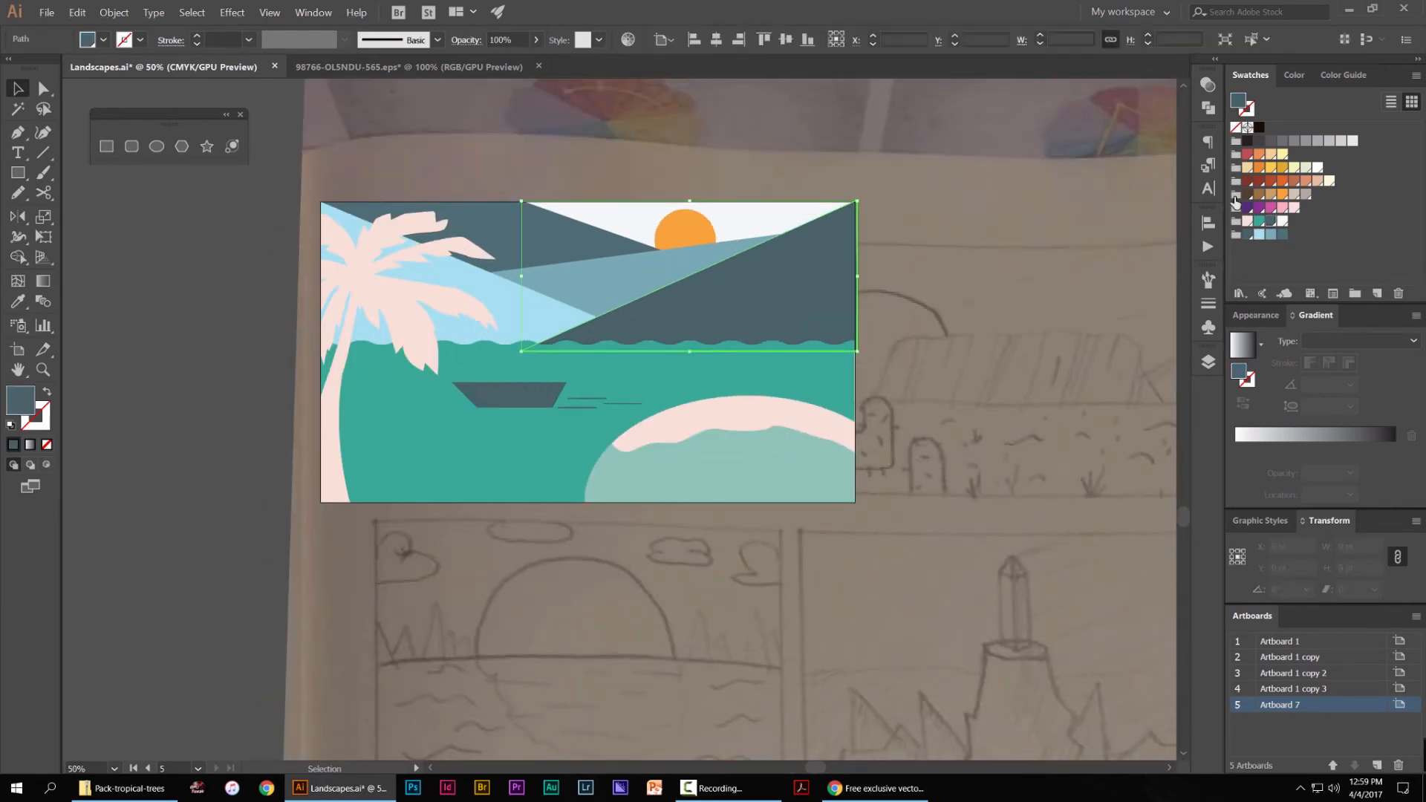
left_click(1255, 234)
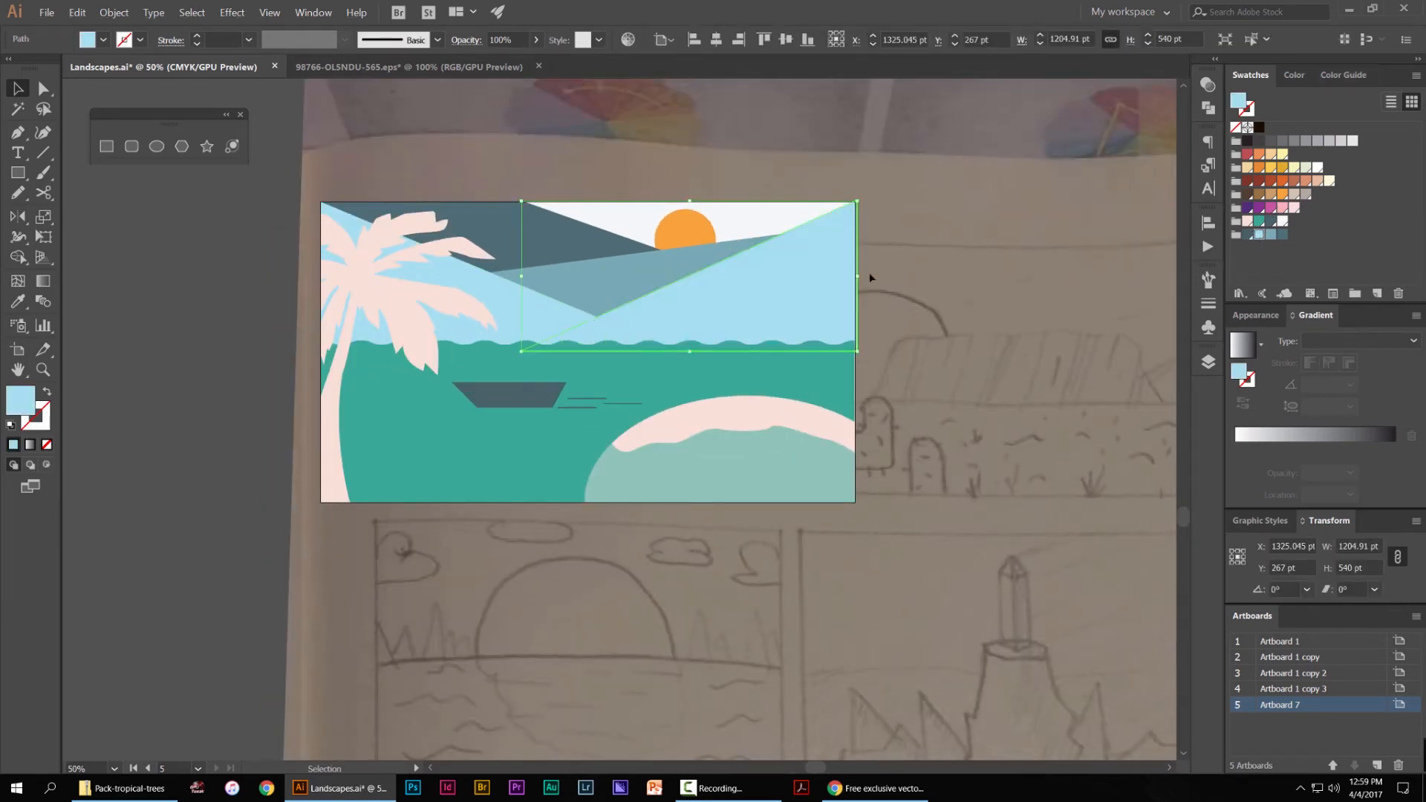
left_click(1247, 235)
Fill the left triangular mountain behind the palm with the dark slate-teal swatch of the shades group
left_click(541, 287)
left_click(1283, 236)
left_click(1283, 237)
Darken the middle slope by keeping its mid-blue swatch fill and setting the black (K) value to 20%
left_click(716, 265)
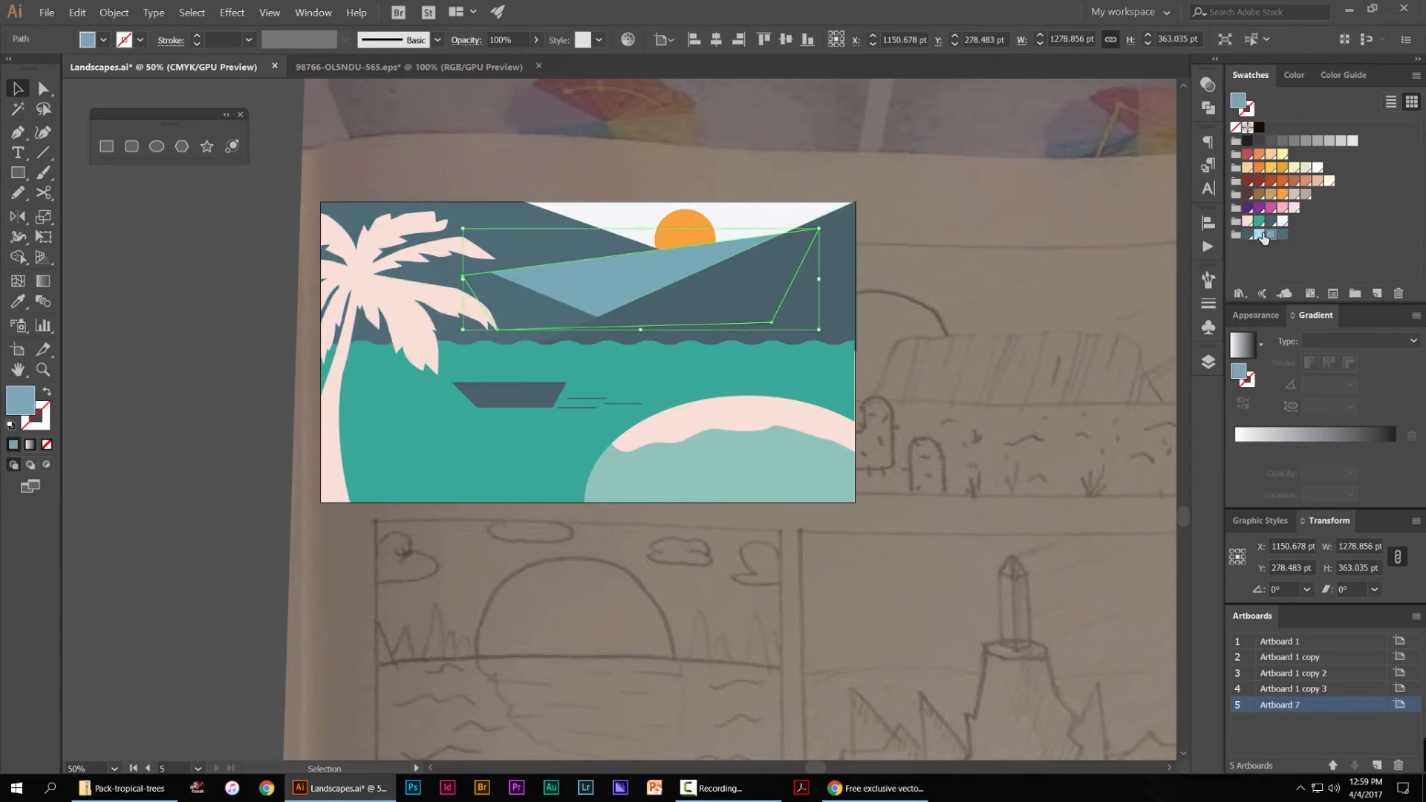
left_click(1259, 235)
left_click(1271, 235)
left_click(1296, 75)
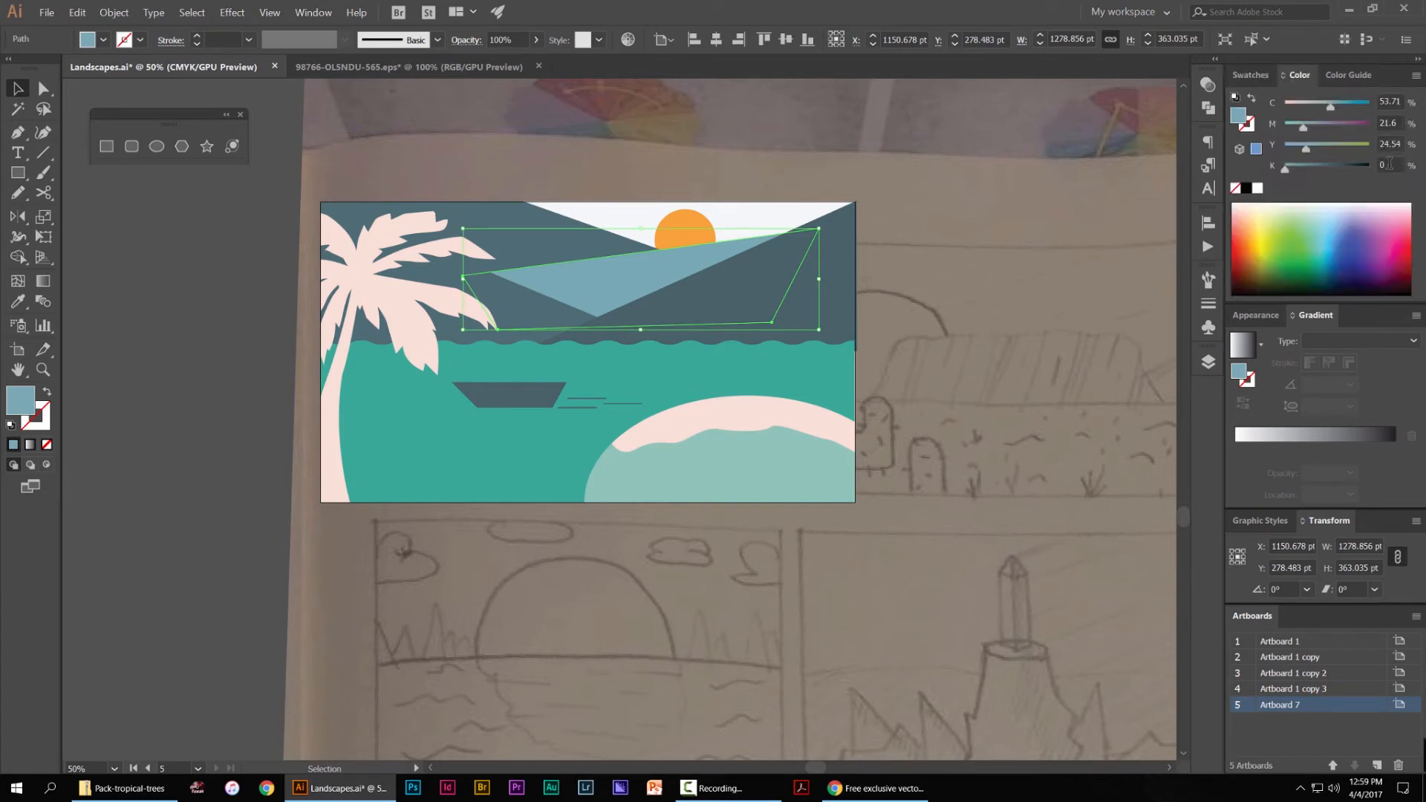
left_click(1339, 81)
left_click(1303, 76)
key("shift+Up")
key("shift+Up")
key("shift+Up")
key("shift+Up")
key("shift+Down")
key("shift+Down")
key("shift+Down")
key("shift+Up")
key("shift+Up")
key("shift+Down")
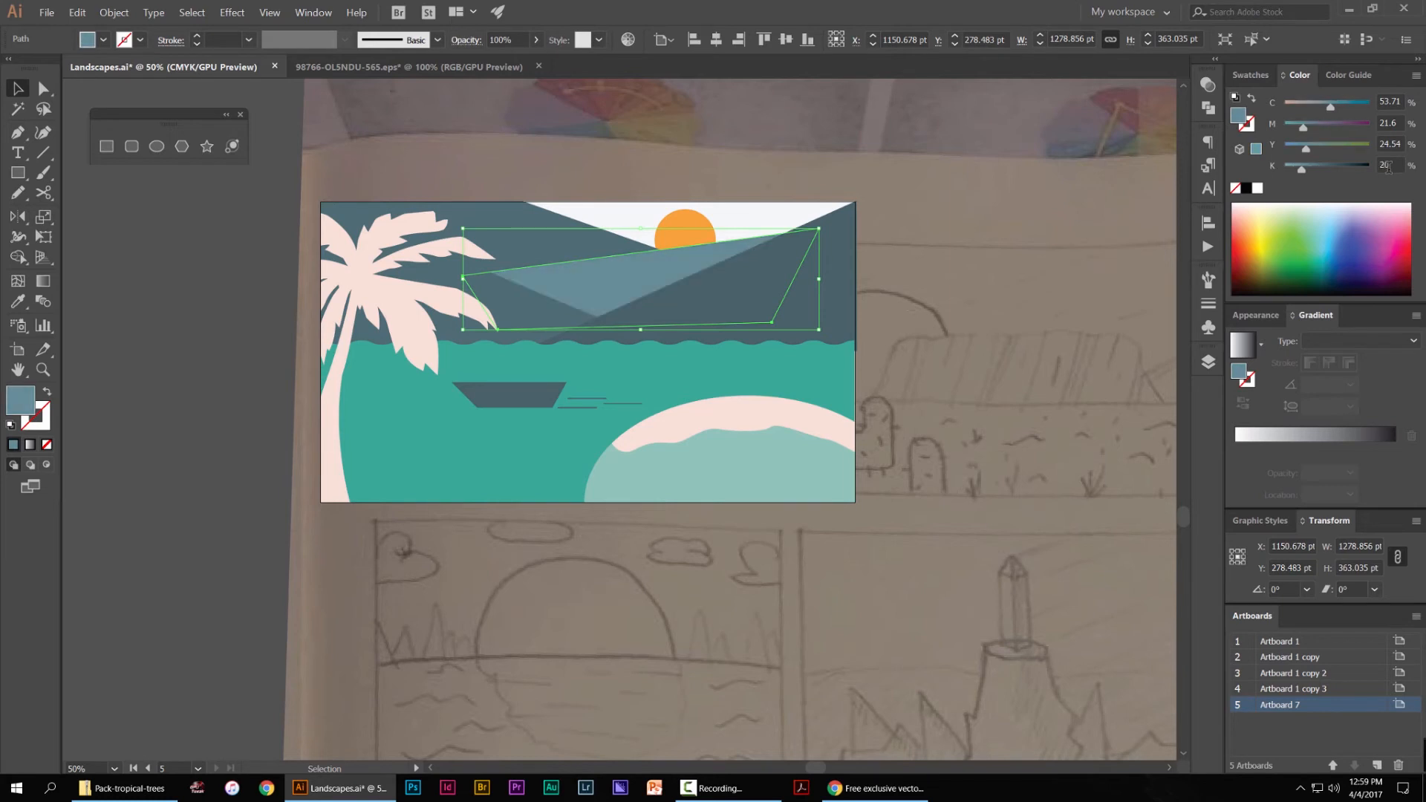
Copy the middle slope's fill onto the back mountain with the Eyedropper and set its black (K) value to 0%
left_click(583, 250)
key("i")
left_click(608, 271)
key("v")
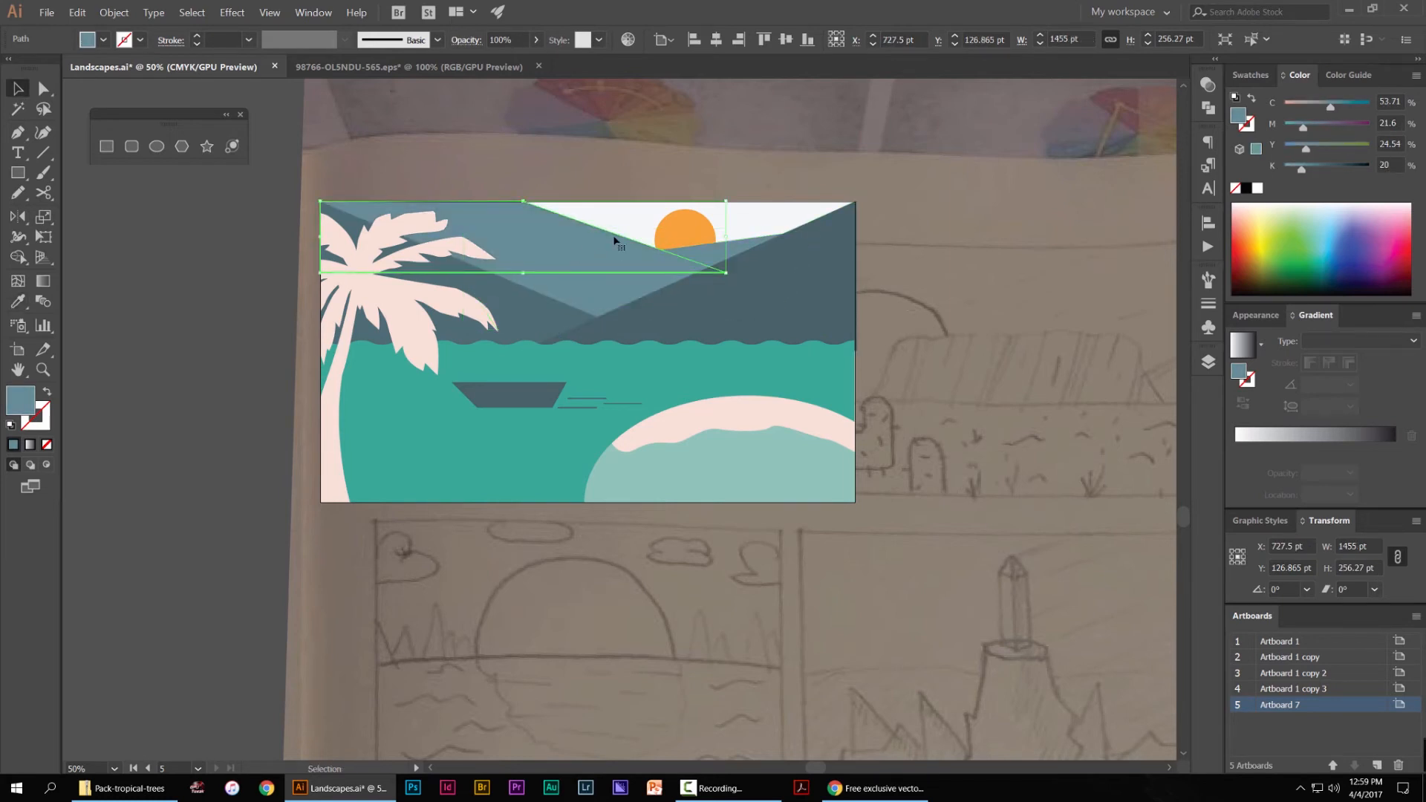
key("shift+Down")
key("shift+Down")
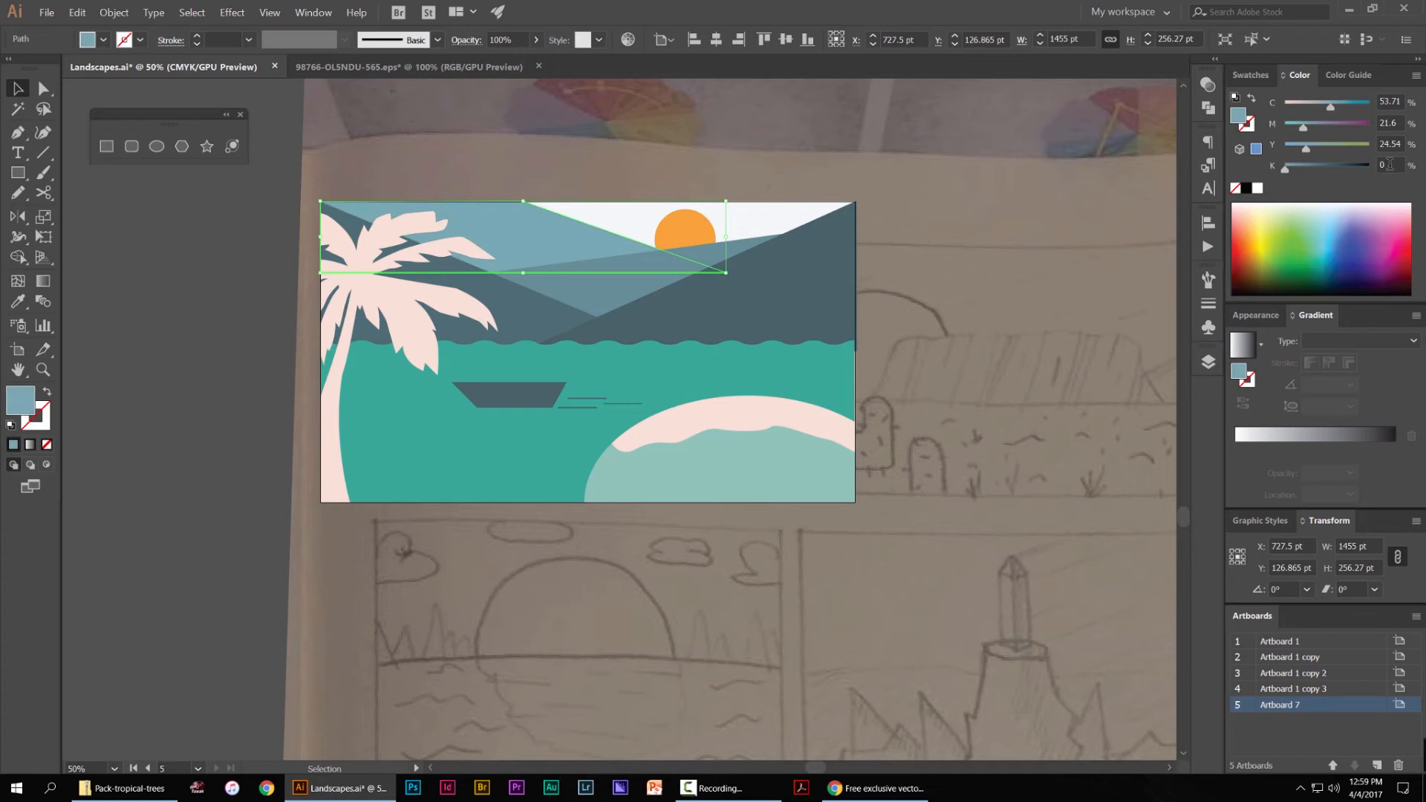
left_click(961, 150)
Examine the recoloured mountains and the sun's edge against the slopes, close up and from a distance
scroll(938, 183, "down", 2)
scroll(884, 225, "up", 3)
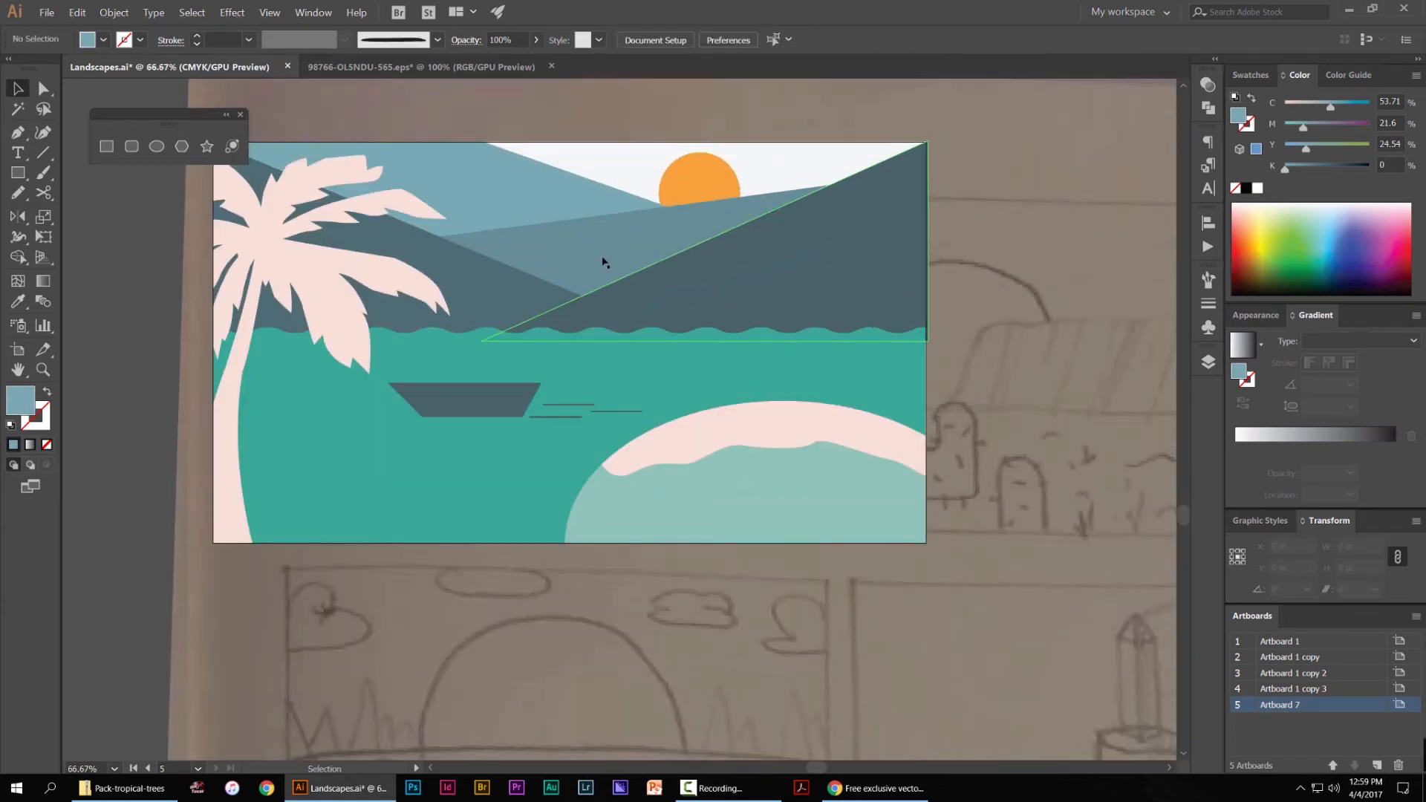
key("space")
scroll(799, 277, "up", 3)
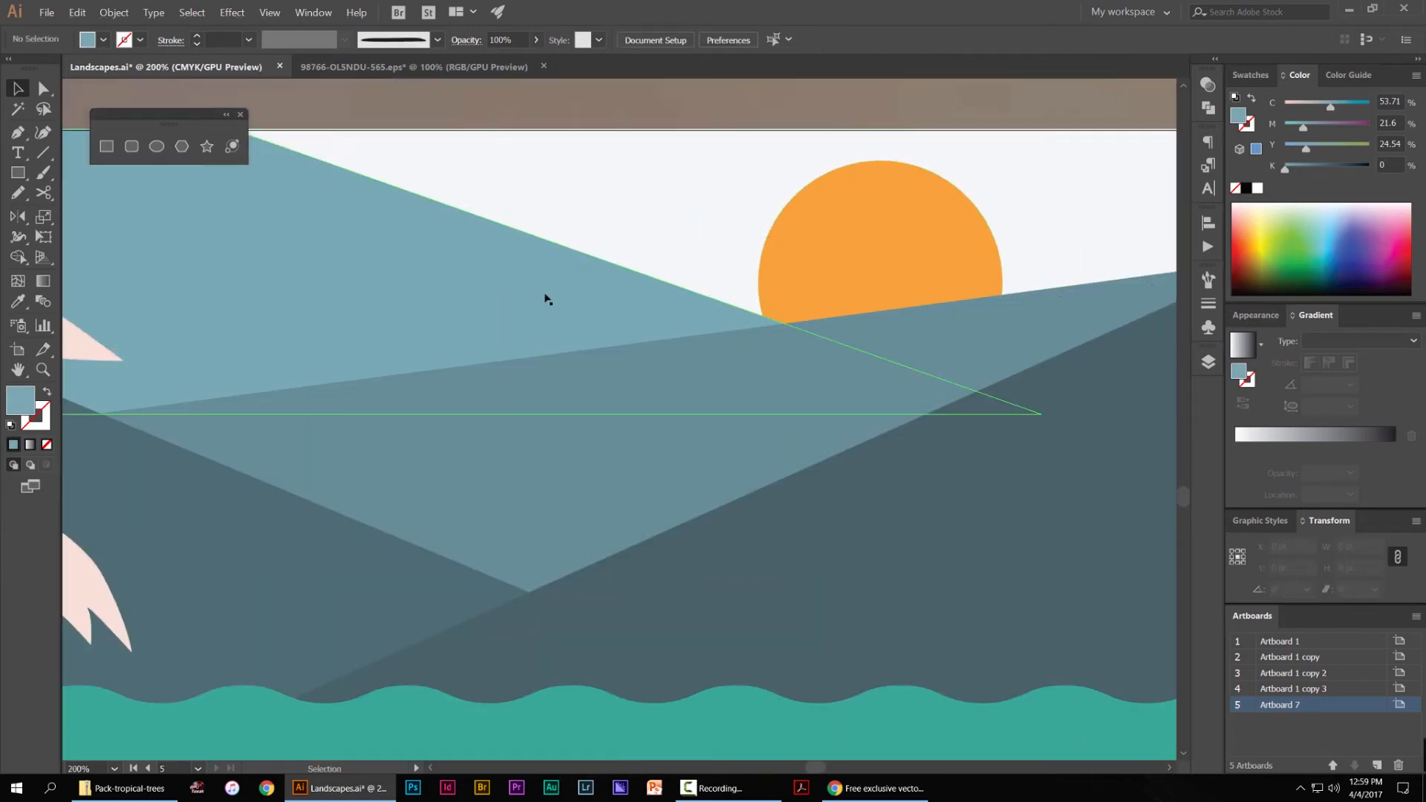
scroll(872, 238, "up", 2)
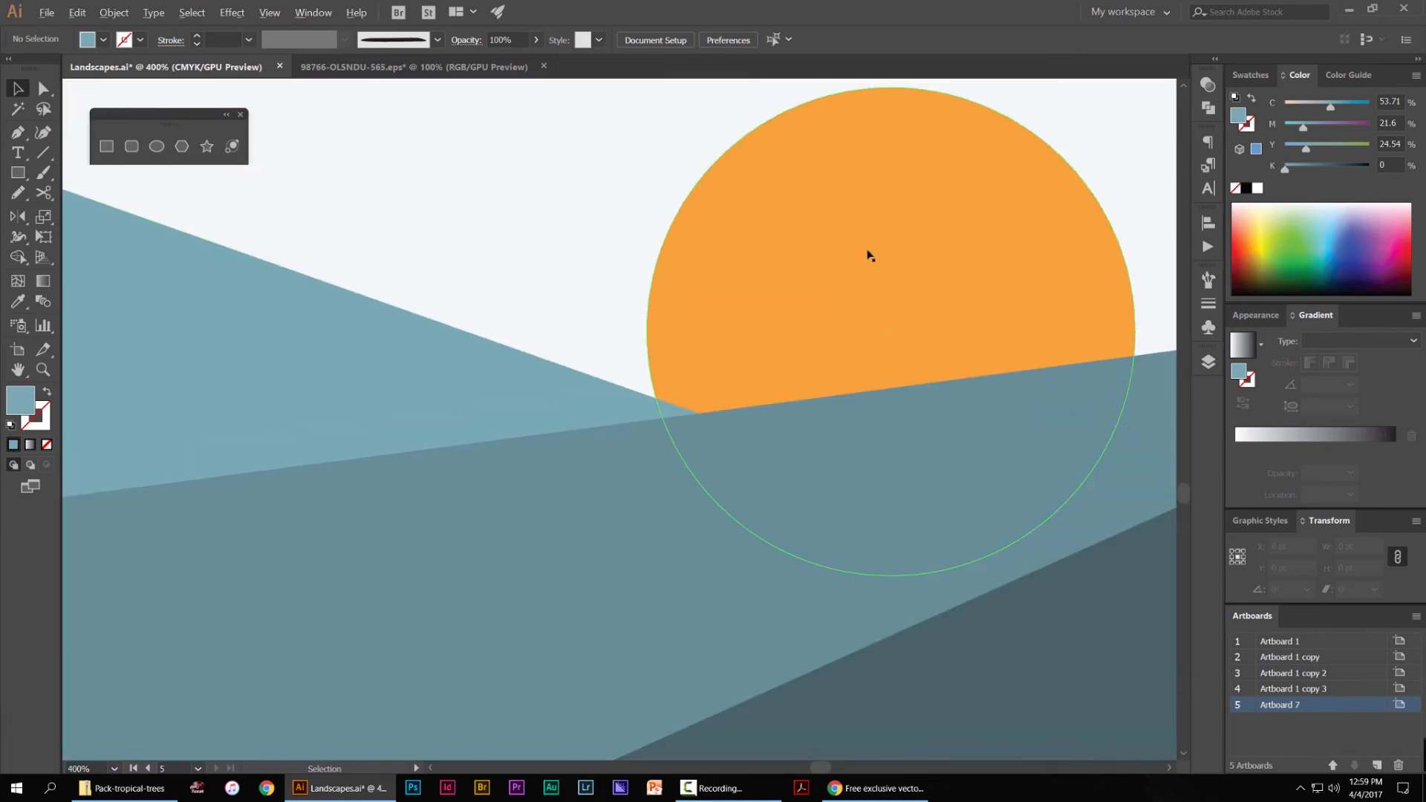
scroll(875, 245, "down", 4)
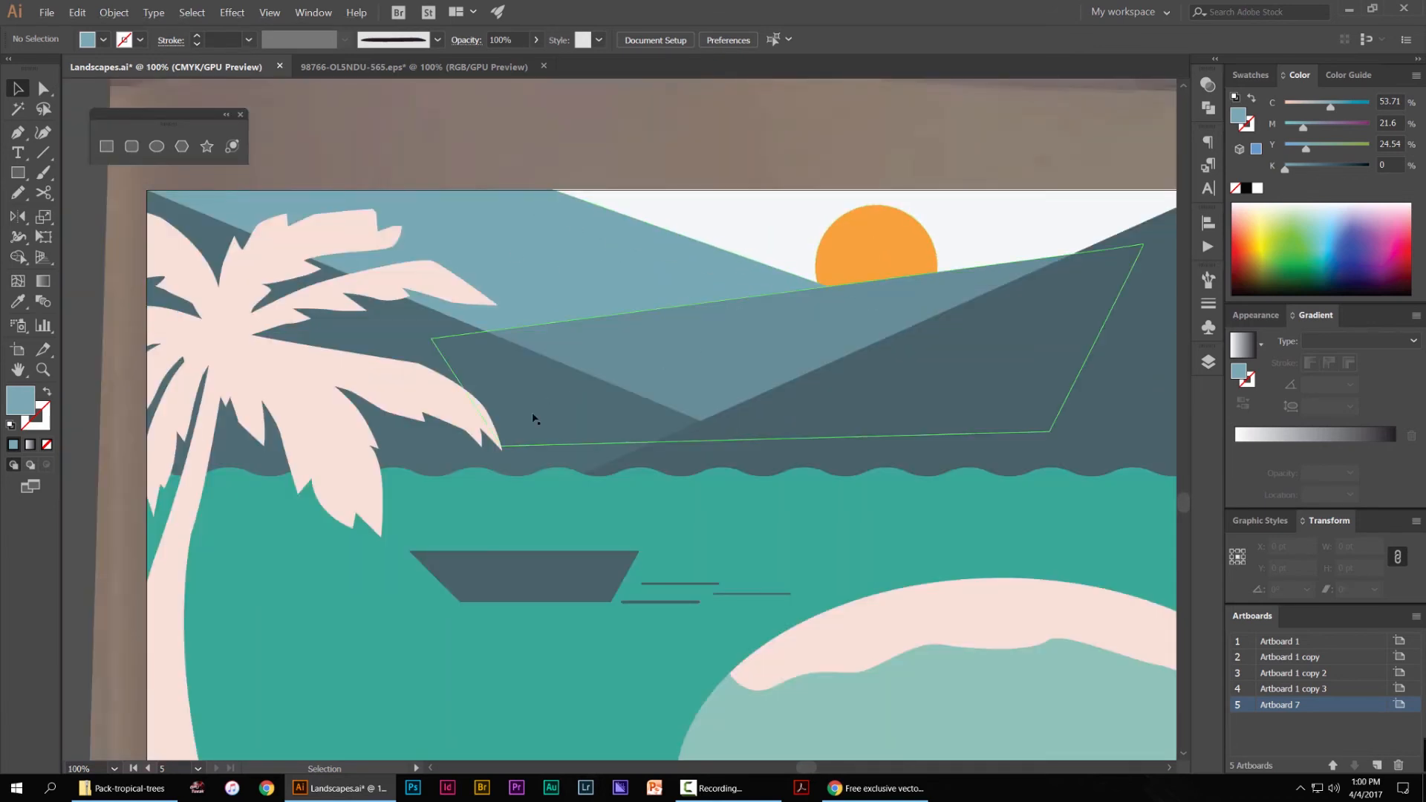
scroll(865, 450, "down", 2)
Fill only the boat hull inside its group with the dark brown swatch of the brown colour group
left_click_drag(740, 453, 638, 313)
left_click(1249, 75)
scroll(483, 493, "up", 2)
left_click(661, 423)
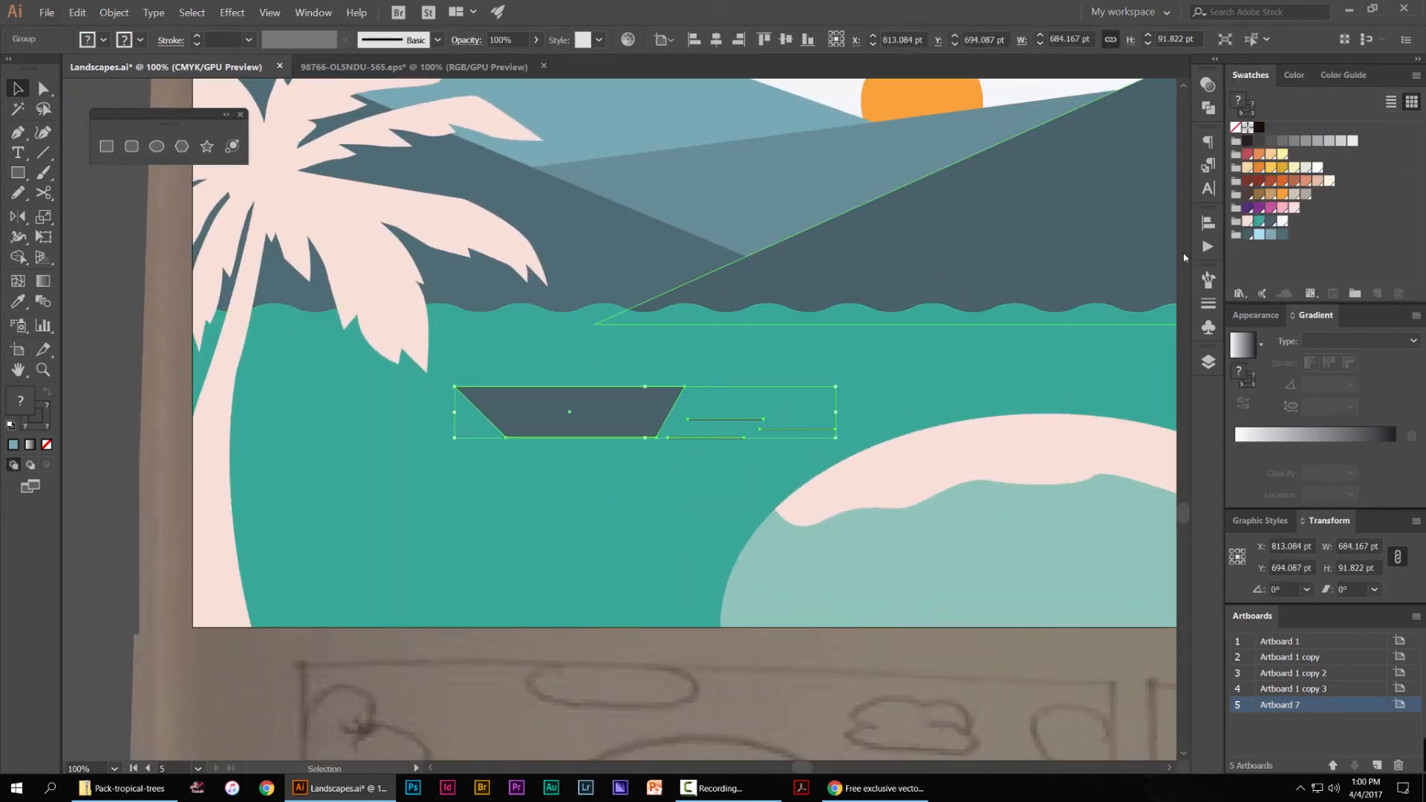
key("a")
left_click(657, 429)
scroll(669, 427, "up", 2)
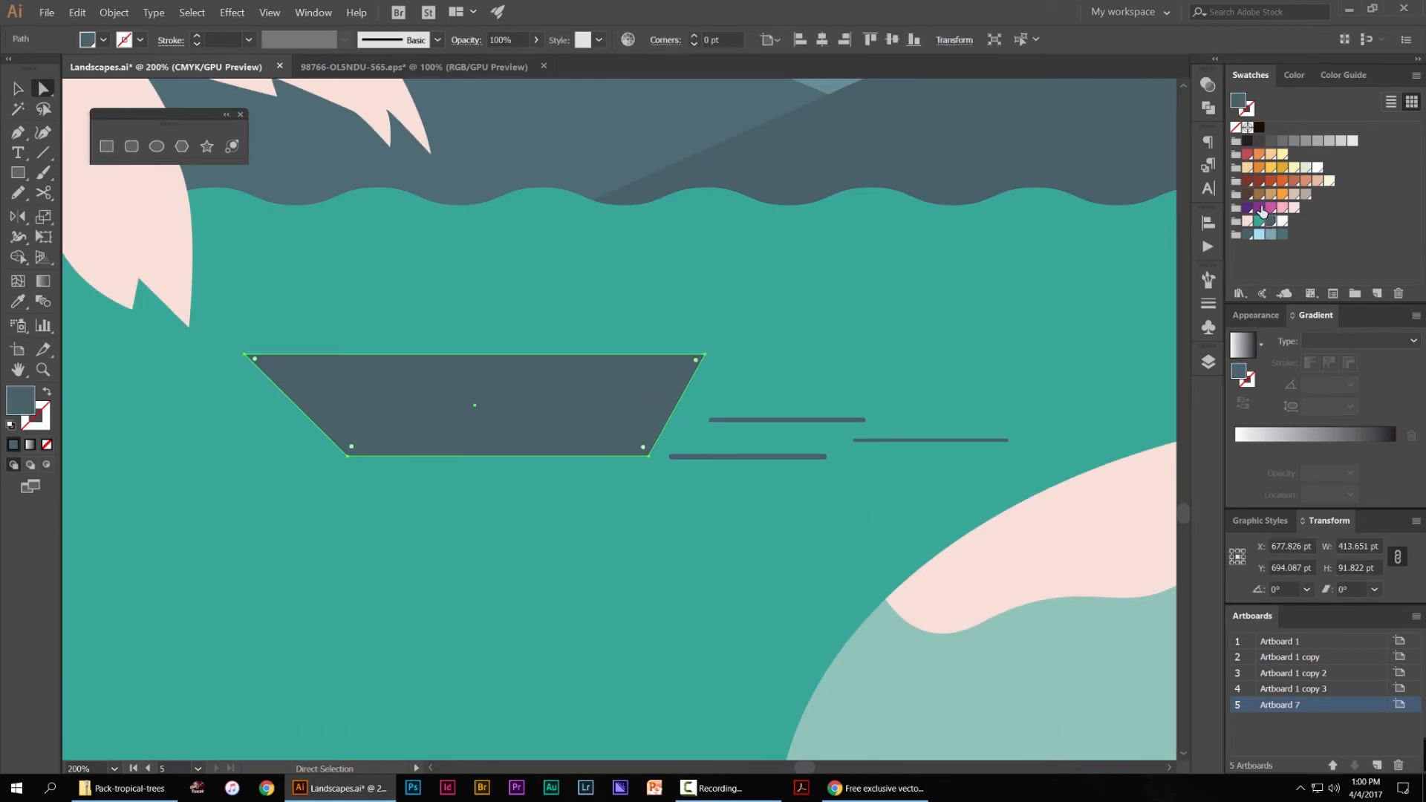
left_click(1248, 194)
Set the stroke of the three thin water lines beside the boat to the same dark brown swatch
key("v")
left_click(798, 420)
key("a")
left_click(819, 488)
left_click(862, 440, "shift")
key("x")
left_click(1248, 195)
scroll(921, 420, "down", 5)
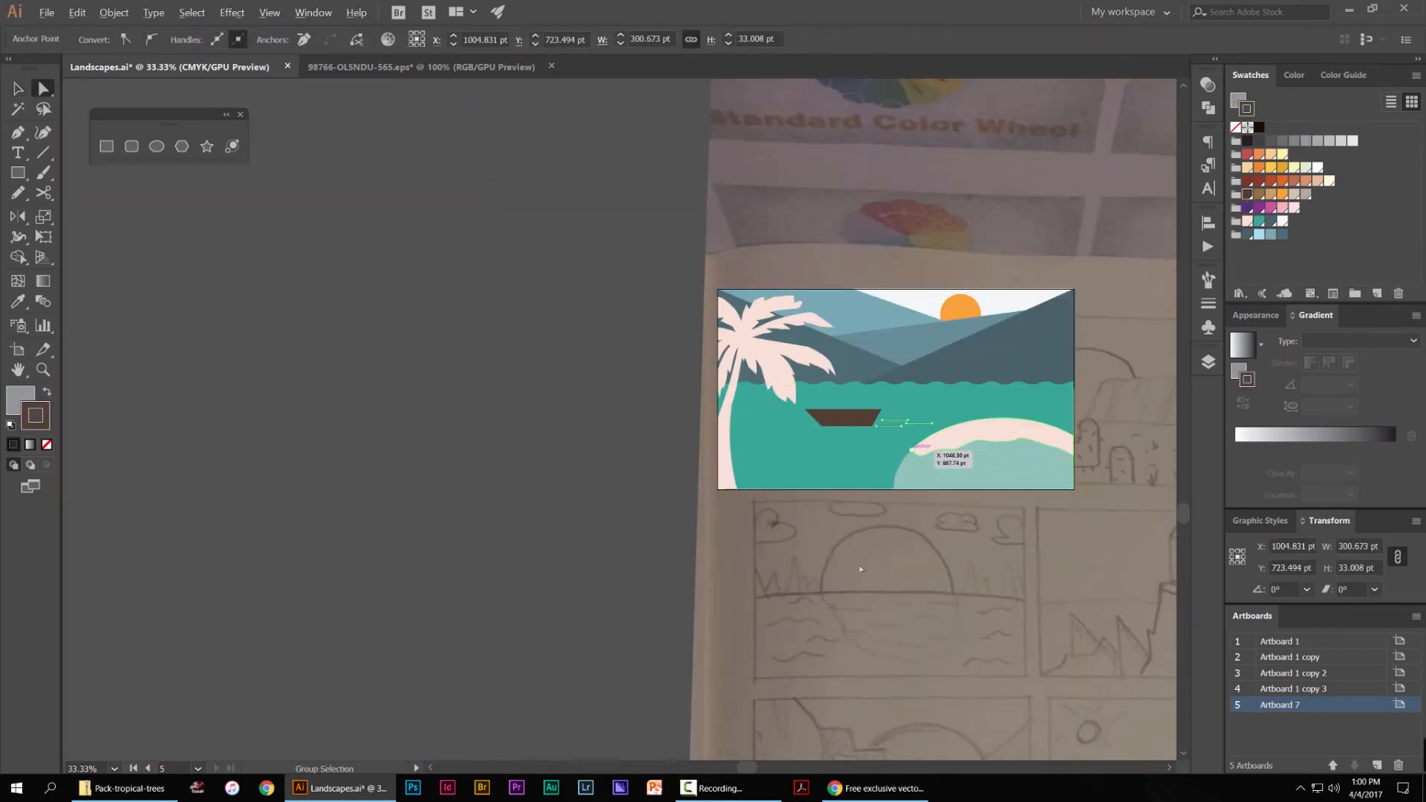
Set the stroke weight of the three thin brown water lines beside the boat to 6 pt
key("v")
key("ctrl+shift+a")
scroll(941, 436, "up", 5)
key("a")
left_click(834, 347)
left_click(831, 350)
left_click(726, 330, "shift")
left_click(681, 366, "shift")
left_click(1208, 303)
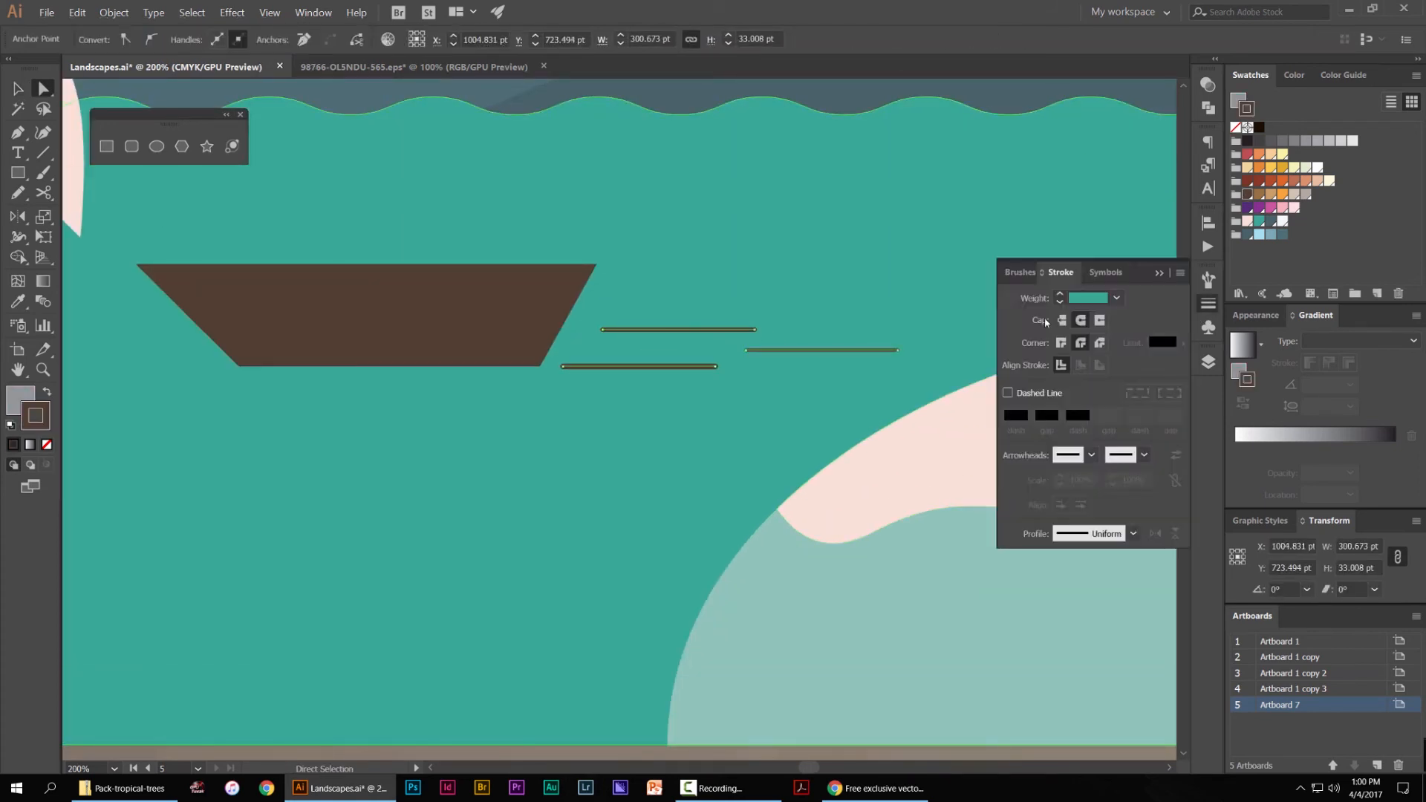
left_click(1061, 300)
left_click(1062, 295)
left_click(1062, 295)
left_click(1061, 295)
left_click(1062, 295)
left_click(1062, 295)
left_click(1061, 295)
left_click(1061, 295)
left_click(1060, 303)
scroll(846, 370, "down", 4)
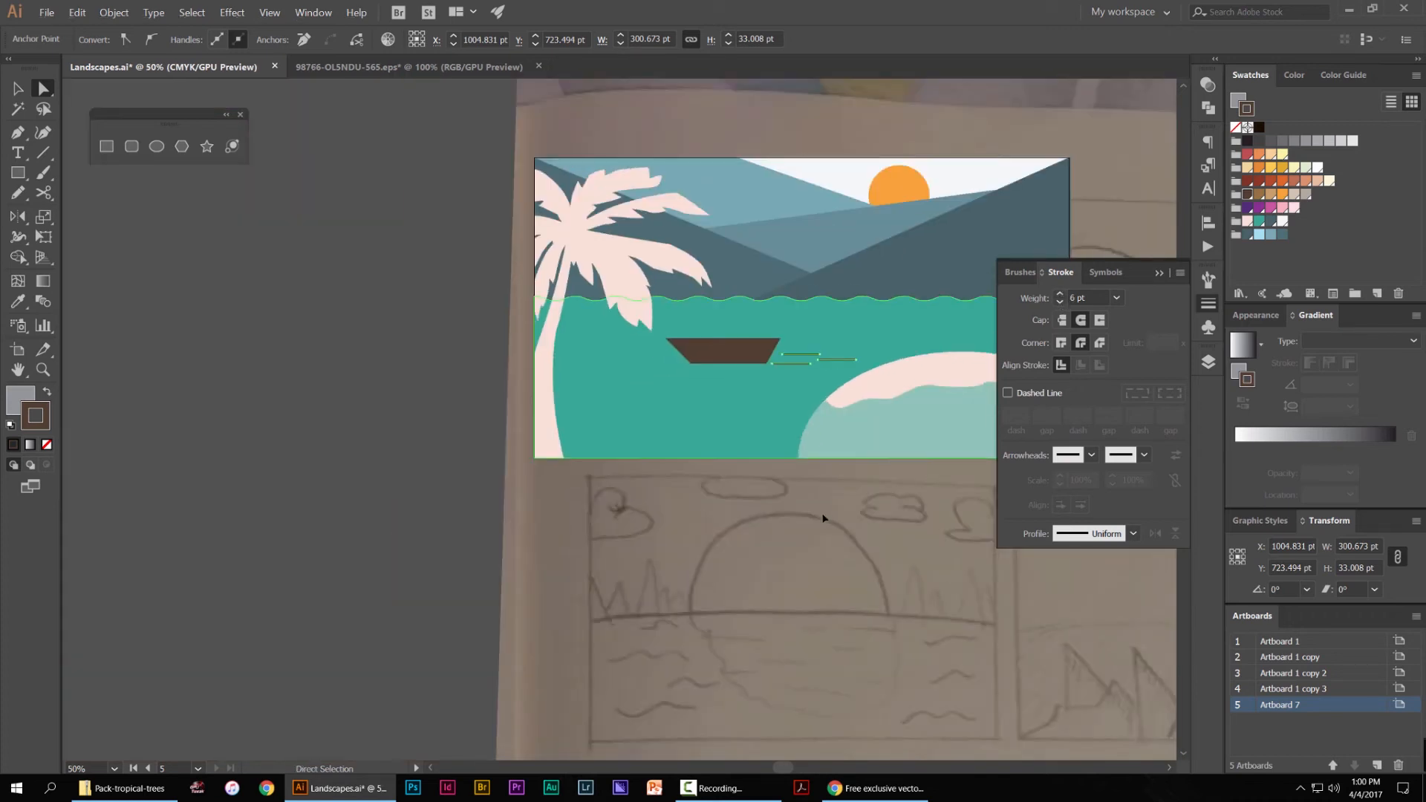
Rearrange the thin brown water lines behind the boat into four short, staggered dashes of differing lengths
key("v")
left_click(824, 520)
scroll(802, 360, "up", 3)
left_click_drag(780, 358, 637, 349)
key("a")
left_click_drag(824, 359, 861, 349)
scroll(761, 360, "up", 3)
mouse_move(646, 308)
left_mouse_down()
mouse_move(568, 308)
mouse_move(647, 289)
left_mouse_up()
left_click_drag(784, 350, 686, 349)
mouse_move(555, 385)
left_mouse_down()
mouse_move(569, 382)
mouse_move(532, 383)
left_mouse_up()
left_click_drag(437, 389, 507, 367)
left_click_drag(728, 286, 646, 267)
left_click_drag(603, 267, 647, 266)
left_click_drag(780, 355, 828, 305)
left_click_drag(672, 316, 578, 300)
left_click(629, 263)
scroll(628, 263, "down", 6)
left_click_drag(772, 254, 907, 283)
left_click(907, 282)
scroll(773, 274, "up", 2)
left_click_drag(993, 227, 789, 250)
left_click(1208, 303)
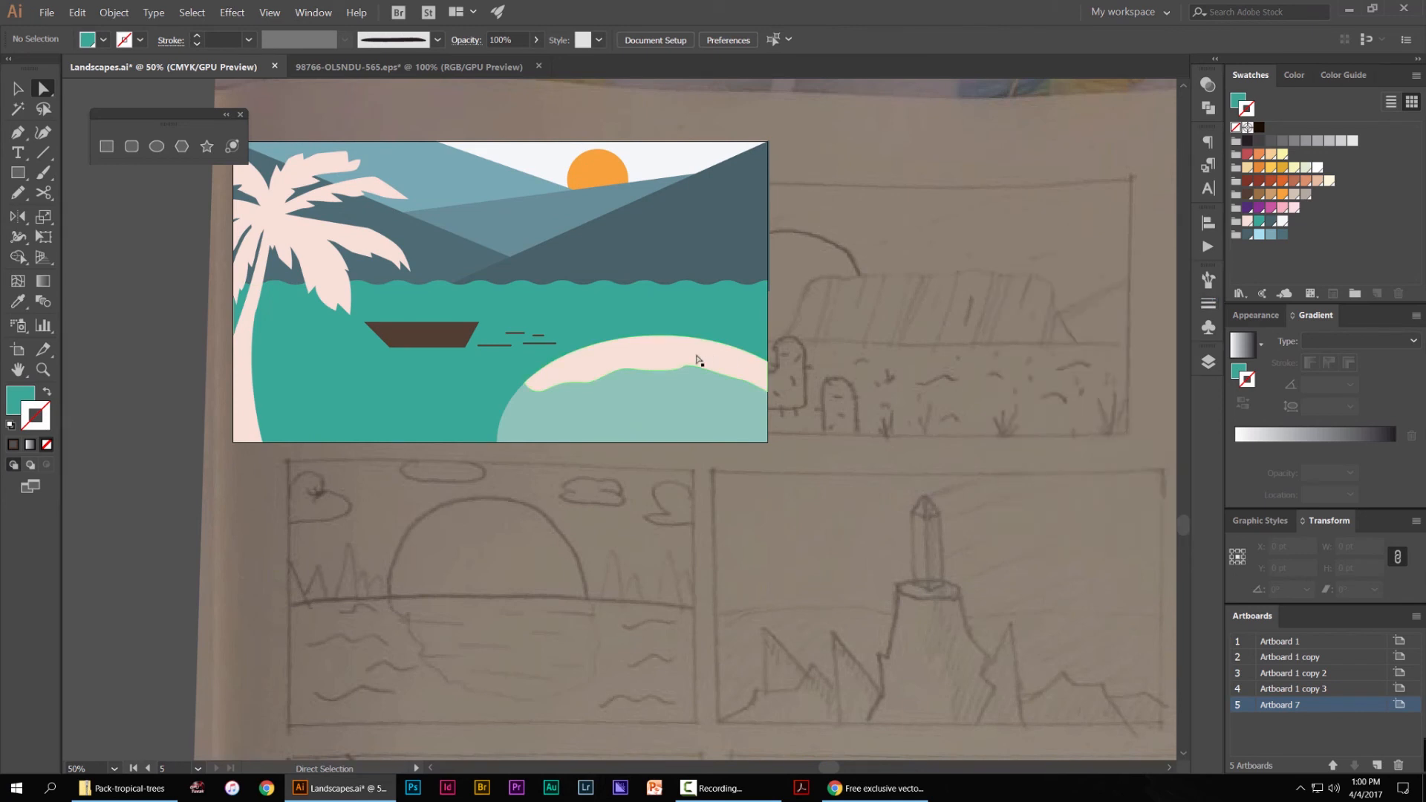
Try the teal swatch as the stroke of the pink foam band on the foreground wave
left_click(699, 357)
left_click(1258, 221)
left_click(1080, 245)
left_click_drag(823, 178, 910, 242)
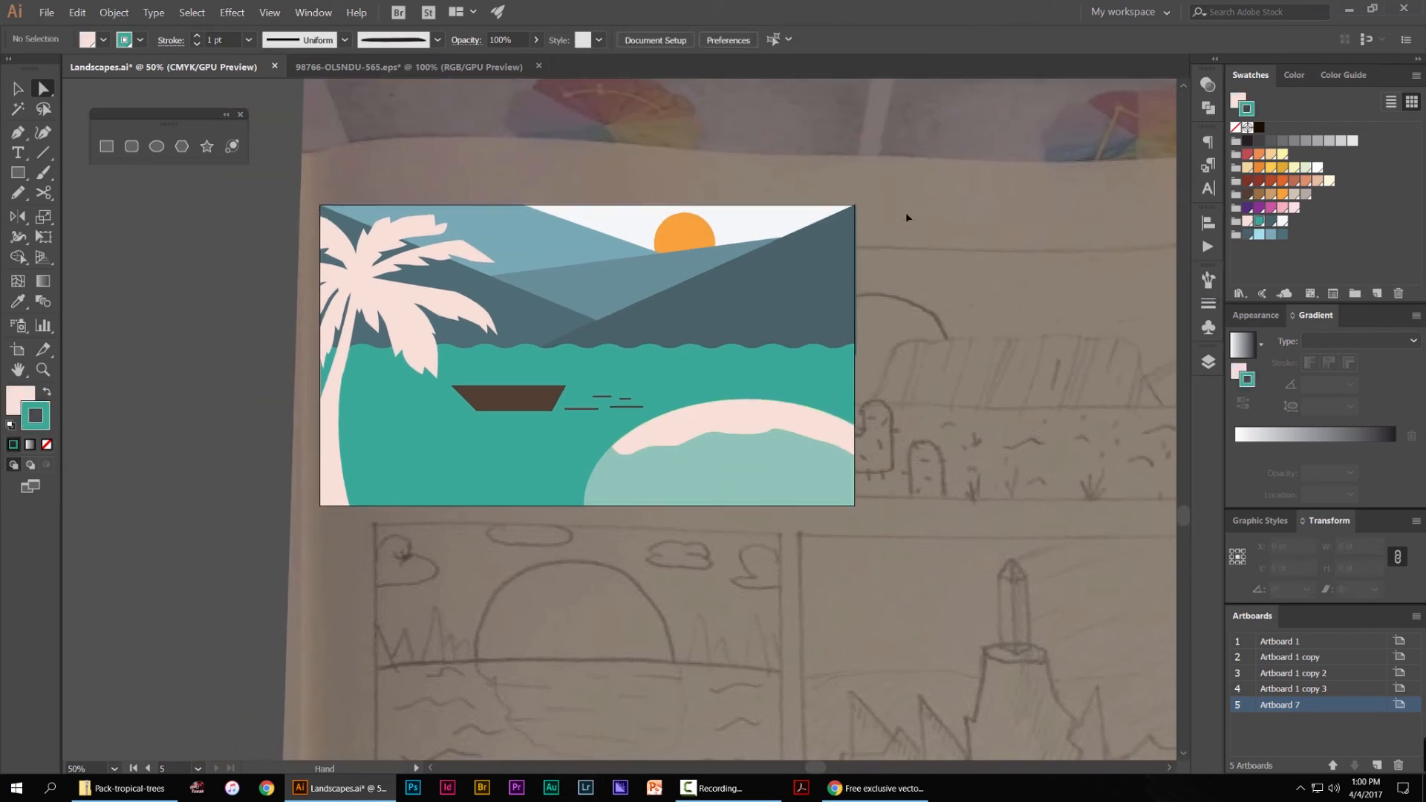
Try a light pink fill and a white stroke on the sky rectangle behind the sun
left_click(752, 211)
left_click(1249, 234)
left_click(1260, 234)
left_click(1271, 235)
left_click(1248, 221)
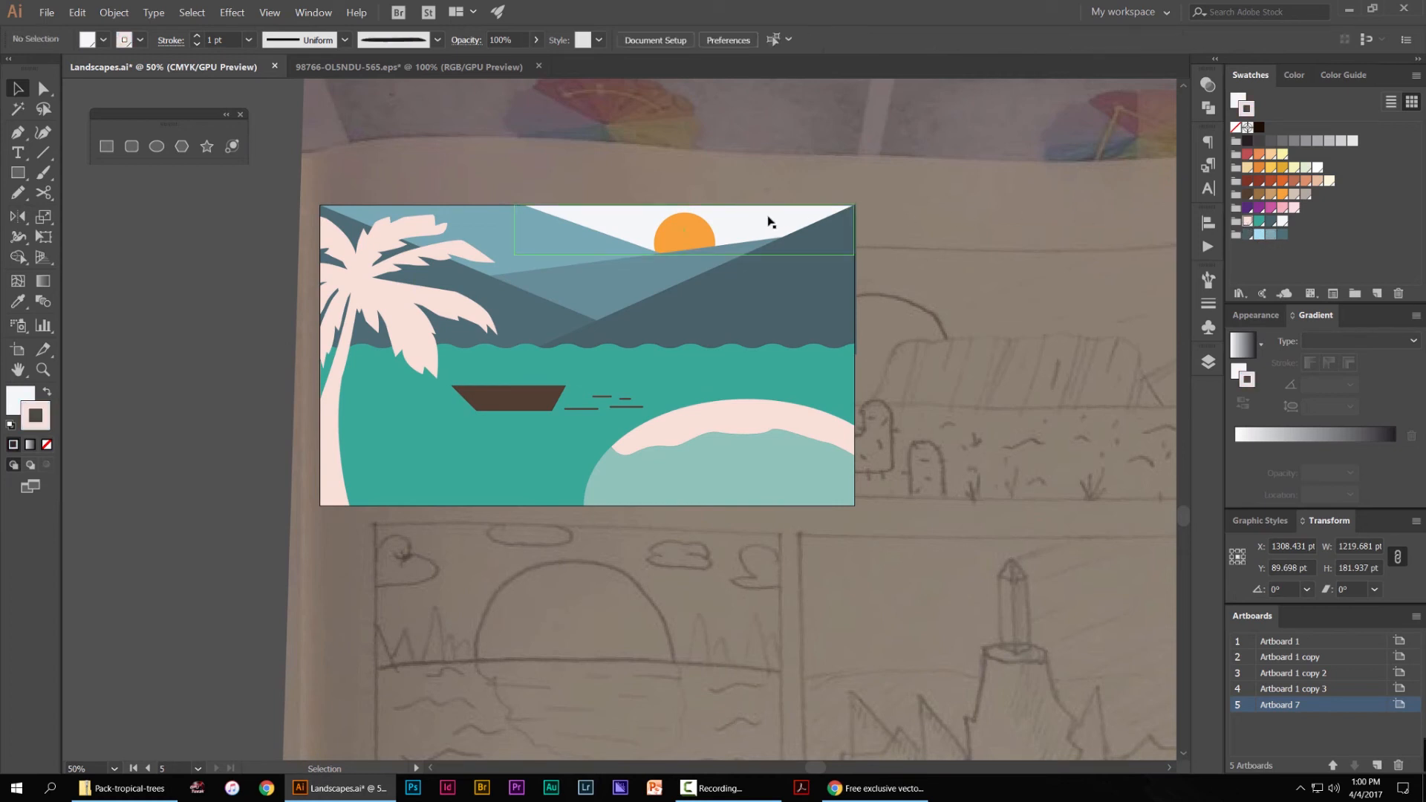
key("shift+x")
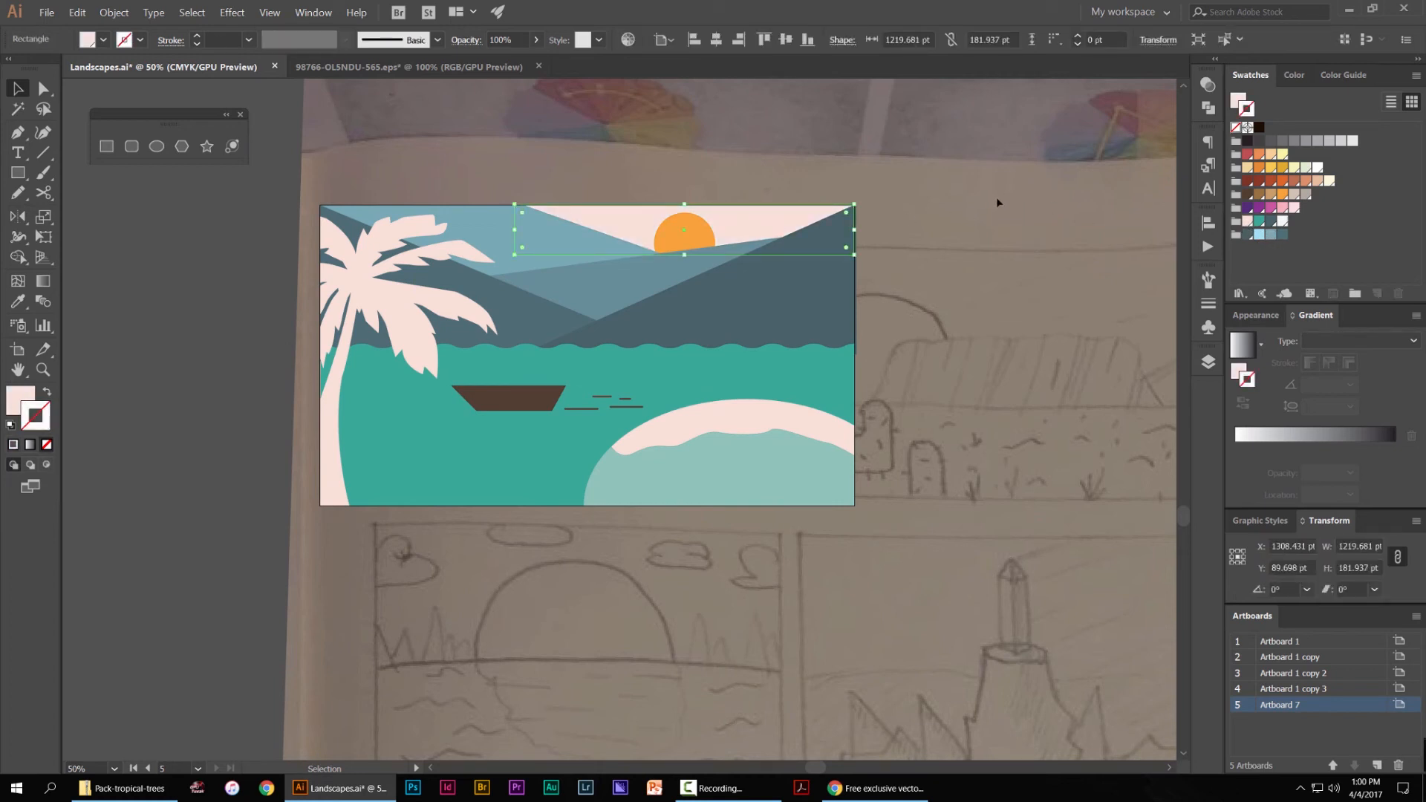
key("slash")
left_click(1281, 223)
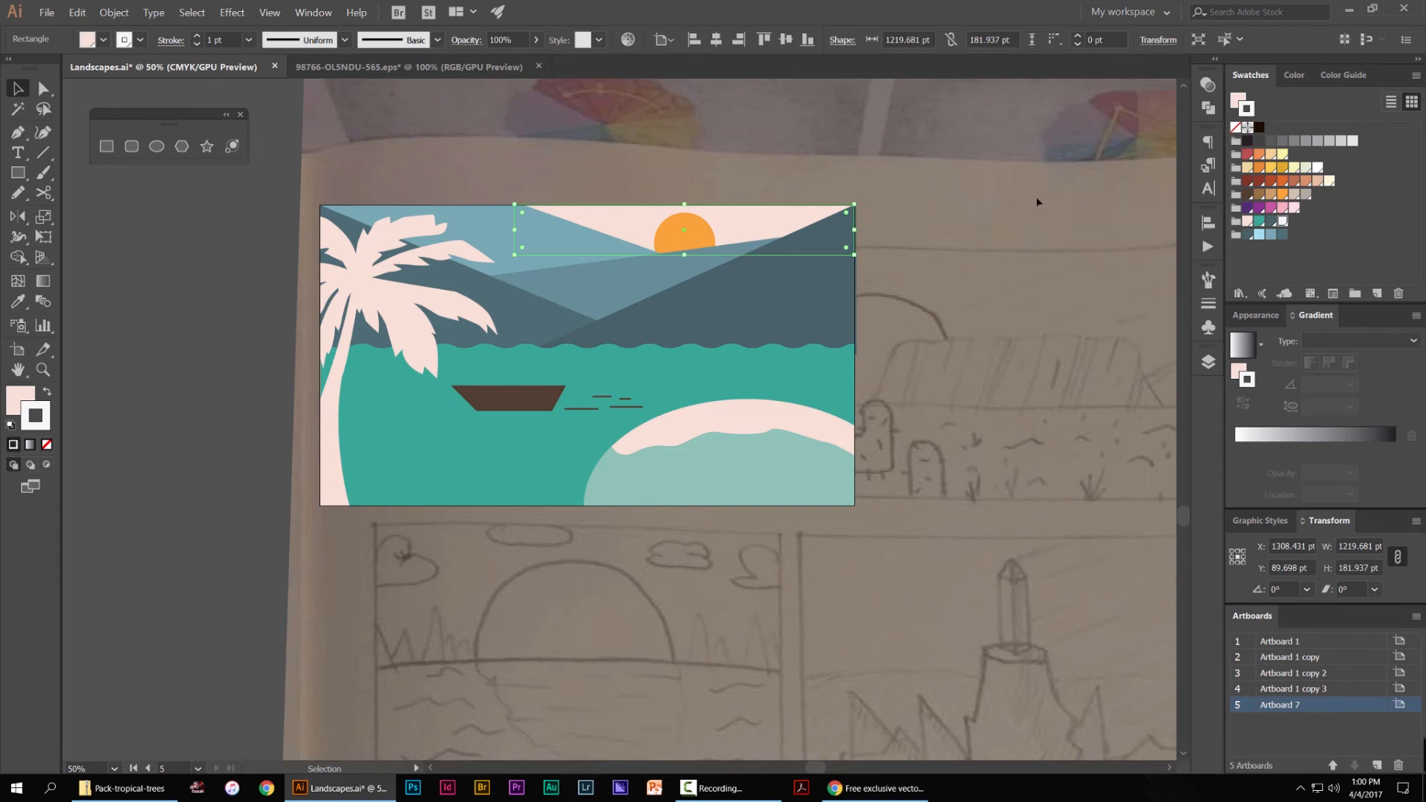
left_click(984, 200)
Remove the teal stroke from the pink foam band on the foreground wave
left_click(758, 405)
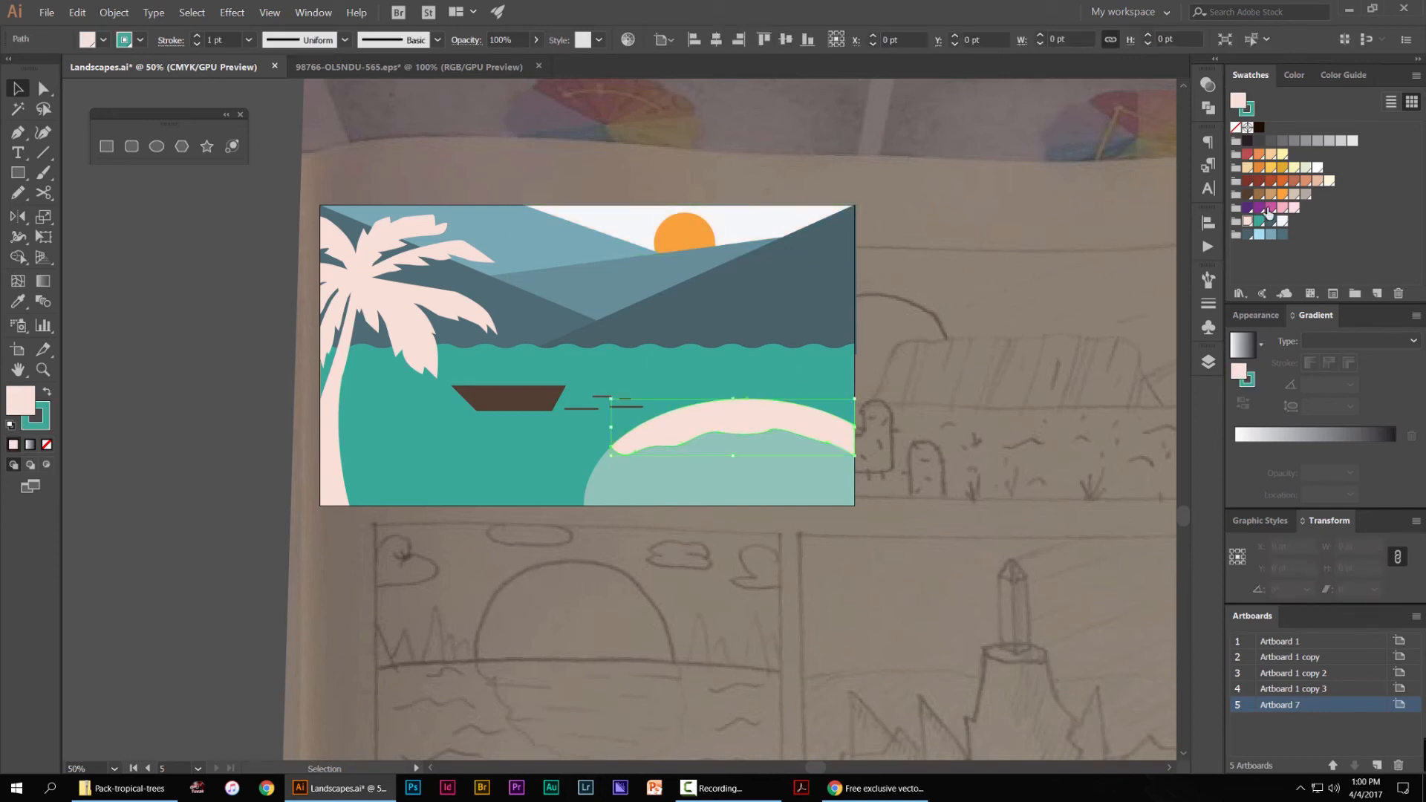
key("slash")
left_click(1019, 379)
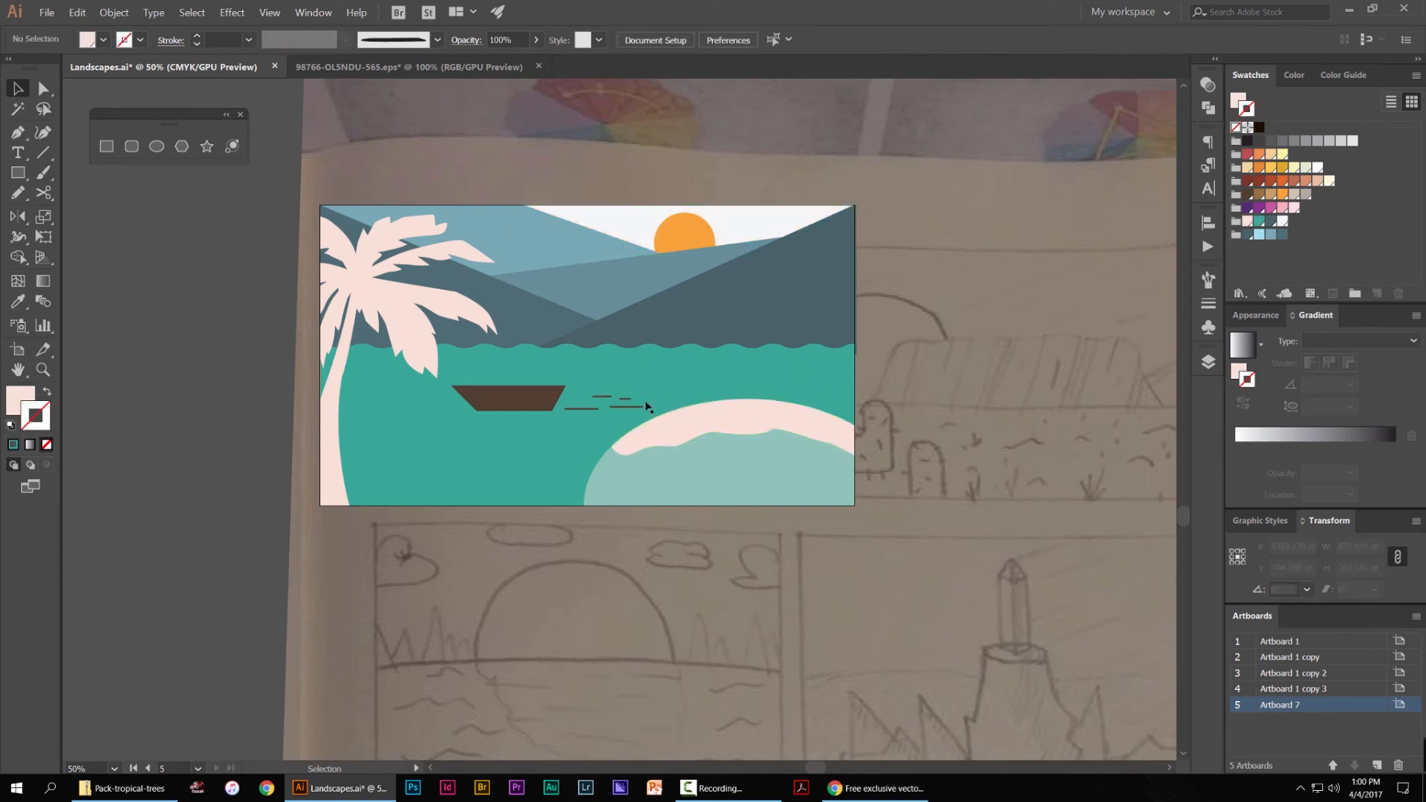
Try grey-blue and slate swatches as the fill of the rounded wave body below the pink foam, leaving its stroke at none
scroll(648, 409, "up", 3)
scroll(727, 477, "down", 1)
scroll(728, 483, "down", 2)
left_click(875, 493)
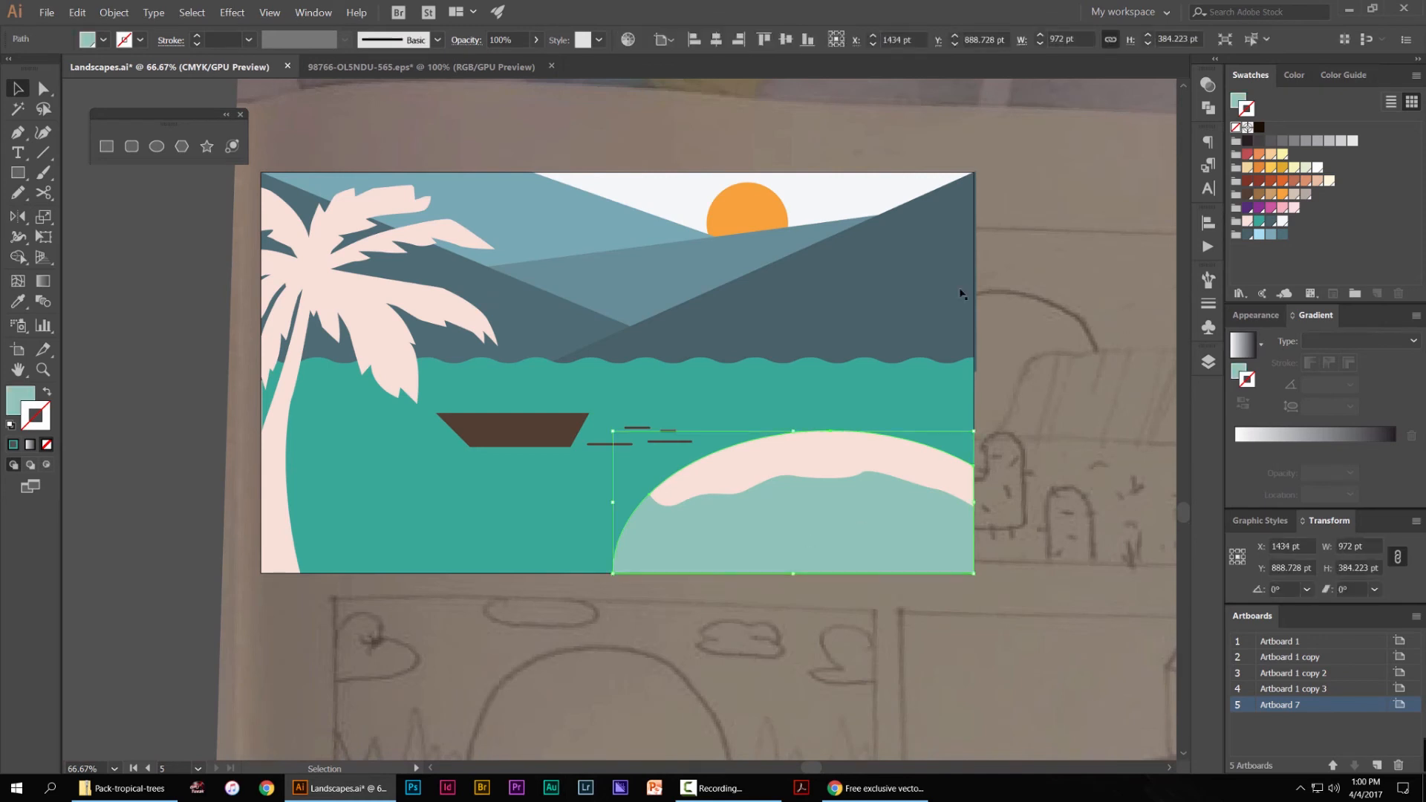
left_click(1250, 234)
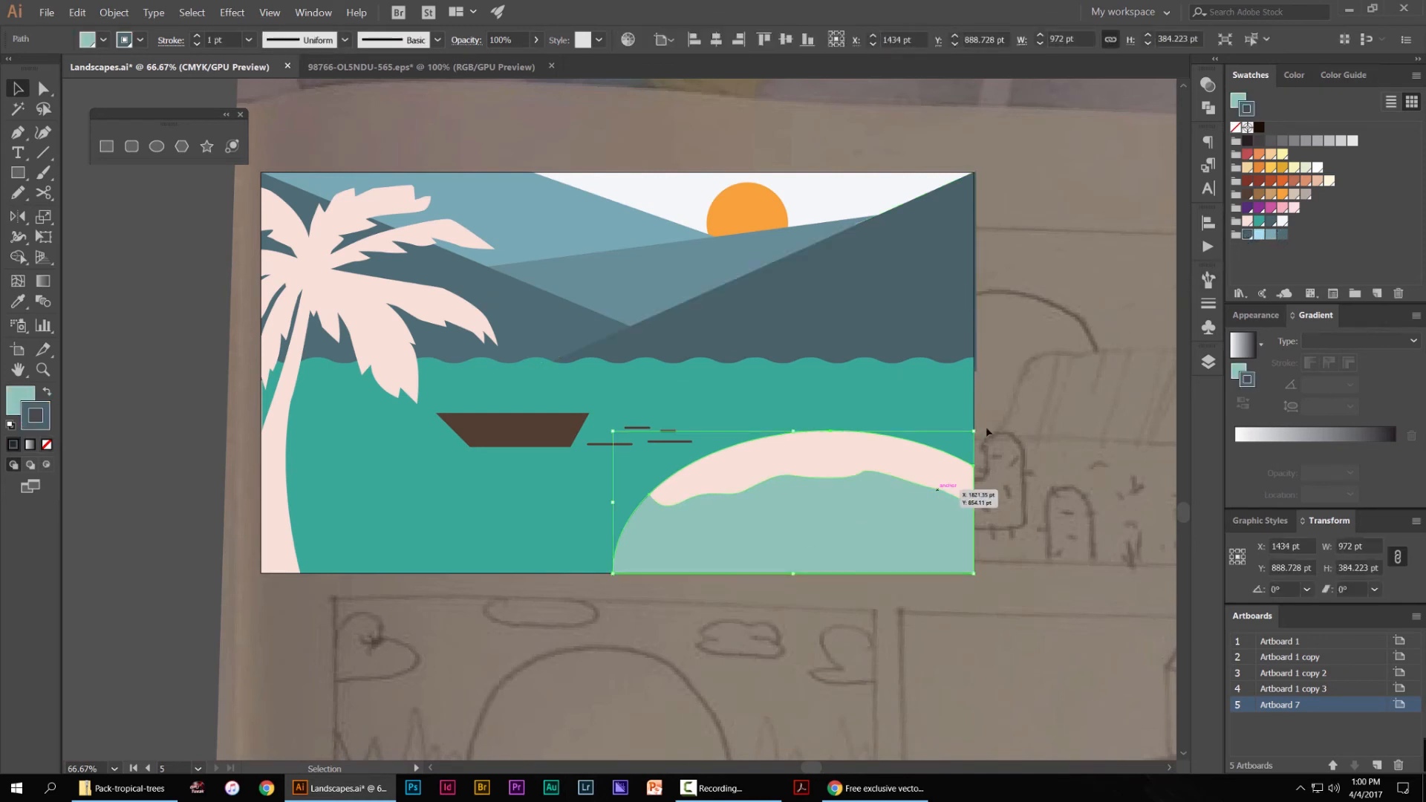
key("slash")
left_click(1247, 221)
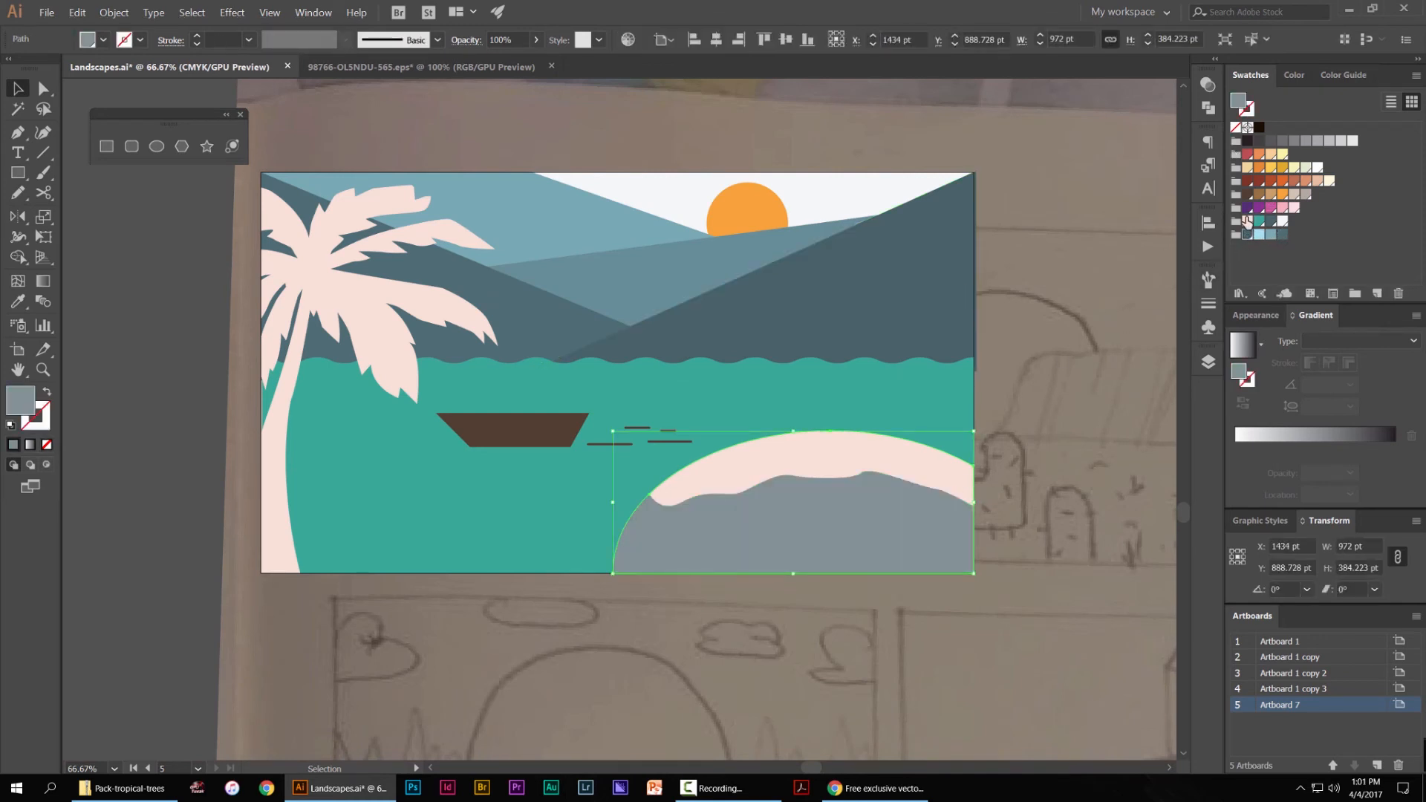
left_click(1283, 235)
left_click(1074, 314)
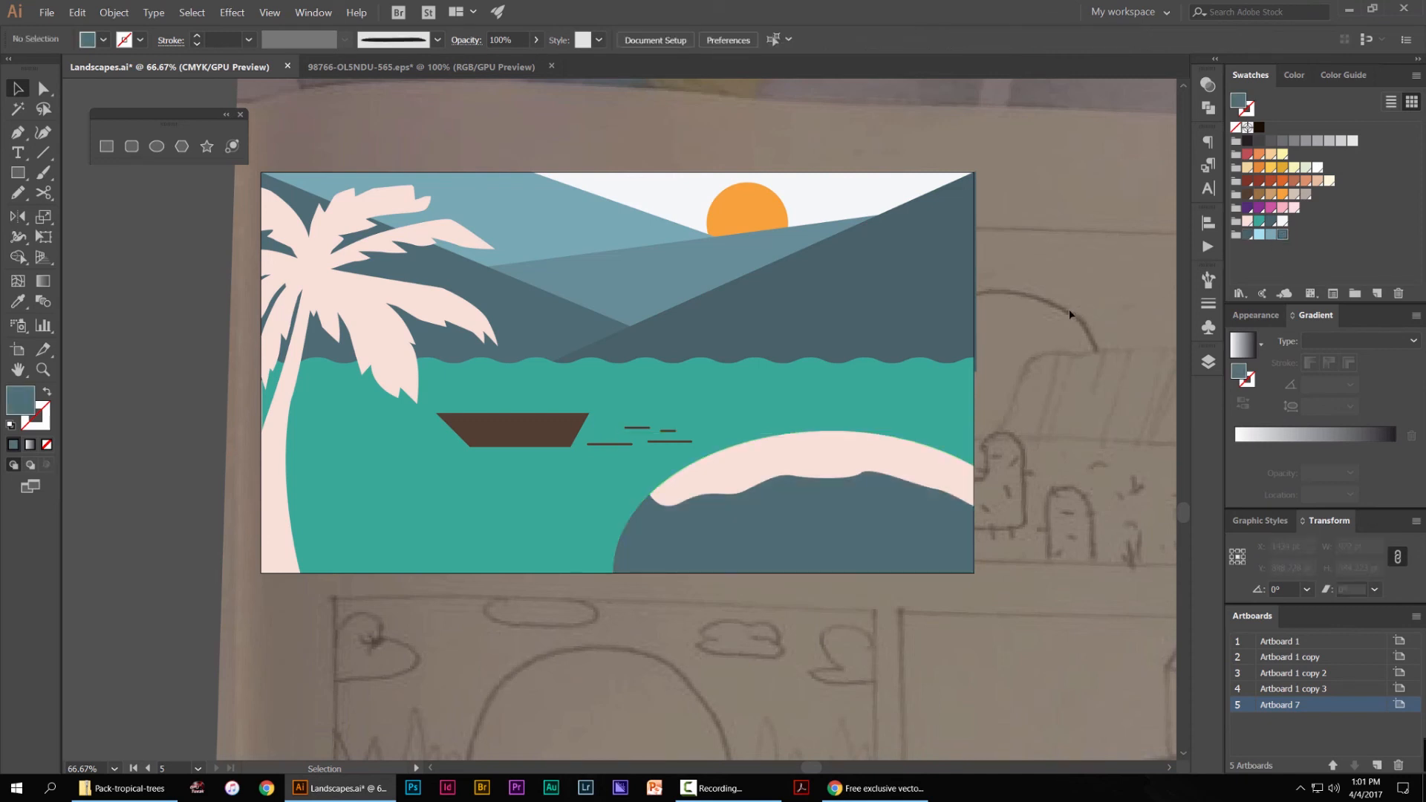
Undo the wave body's last fill and try the light blue and medium blue swatches on it
scroll(1051, 324, "down", 2)
scroll(1040, 334, "up", 1)
key("ctrl+z")
left_click_drag(988, 430, 993, 431)
left_click(1270, 223)
left_click(1261, 235)
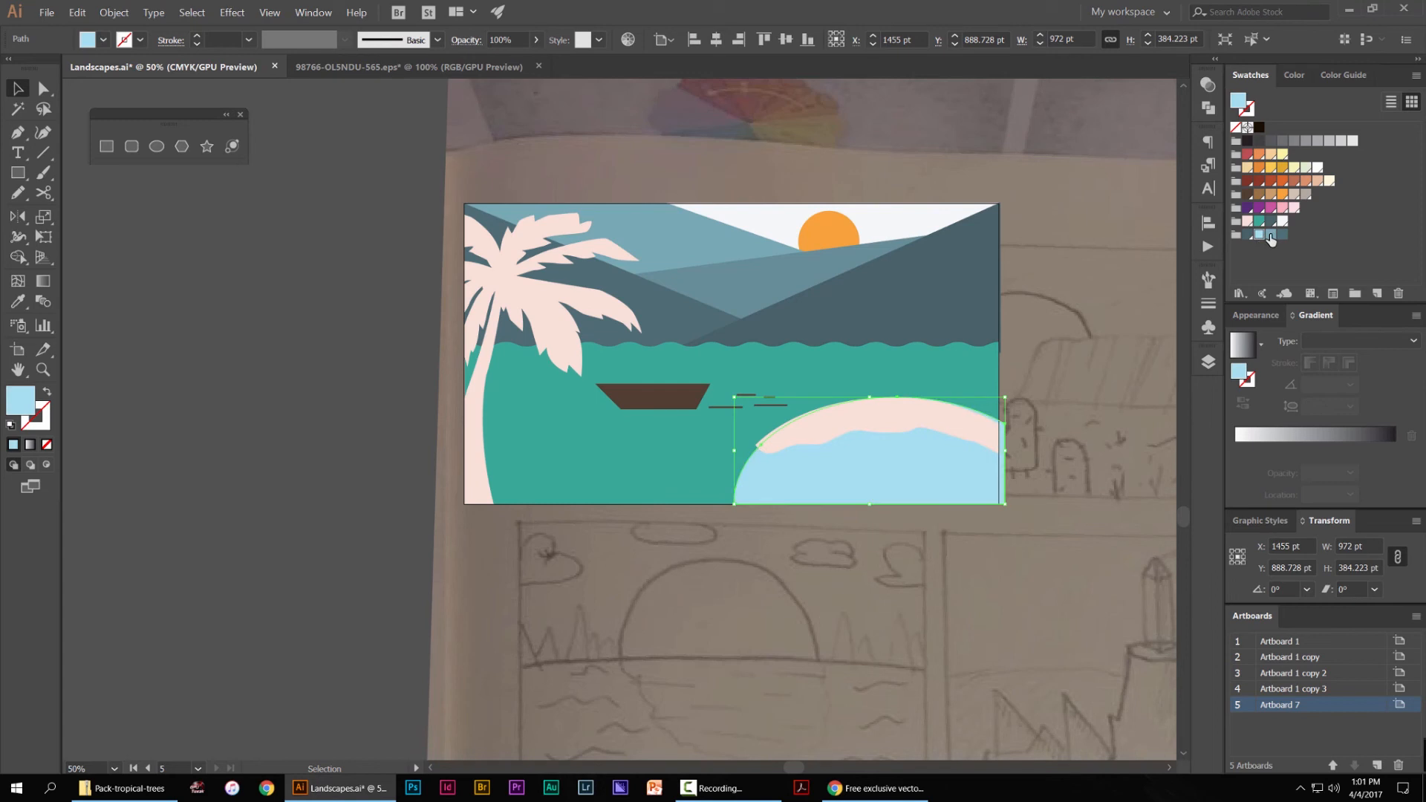
left_click(1111, 309)
left_click(953, 476)
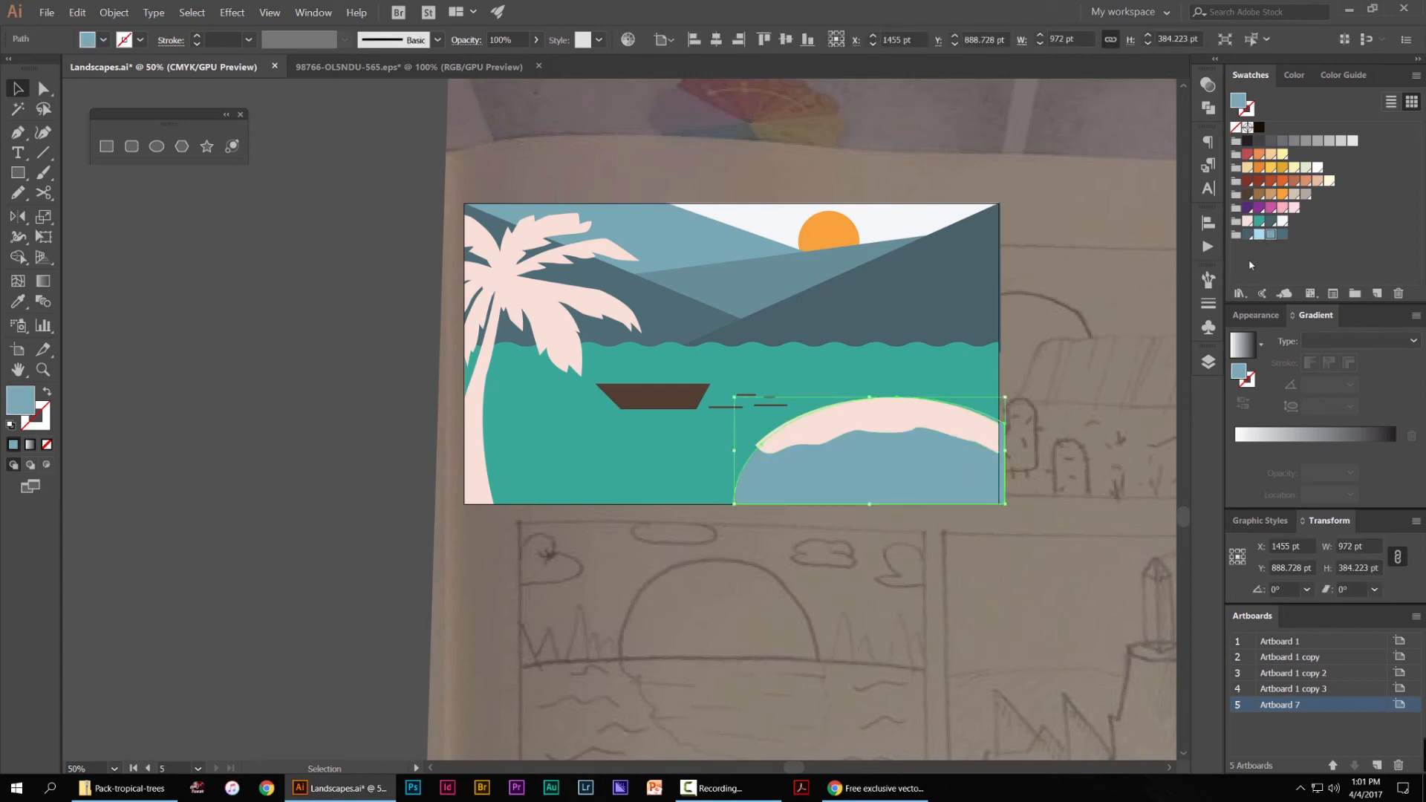
Fill the rounded wave body with the same teal swatch as the sea
left_click(1247, 234)
left_click(1258, 222)
scroll(1136, 329, "up", 4)
left_click(995, 493)
left_click_drag(1077, 667, 963, 275)
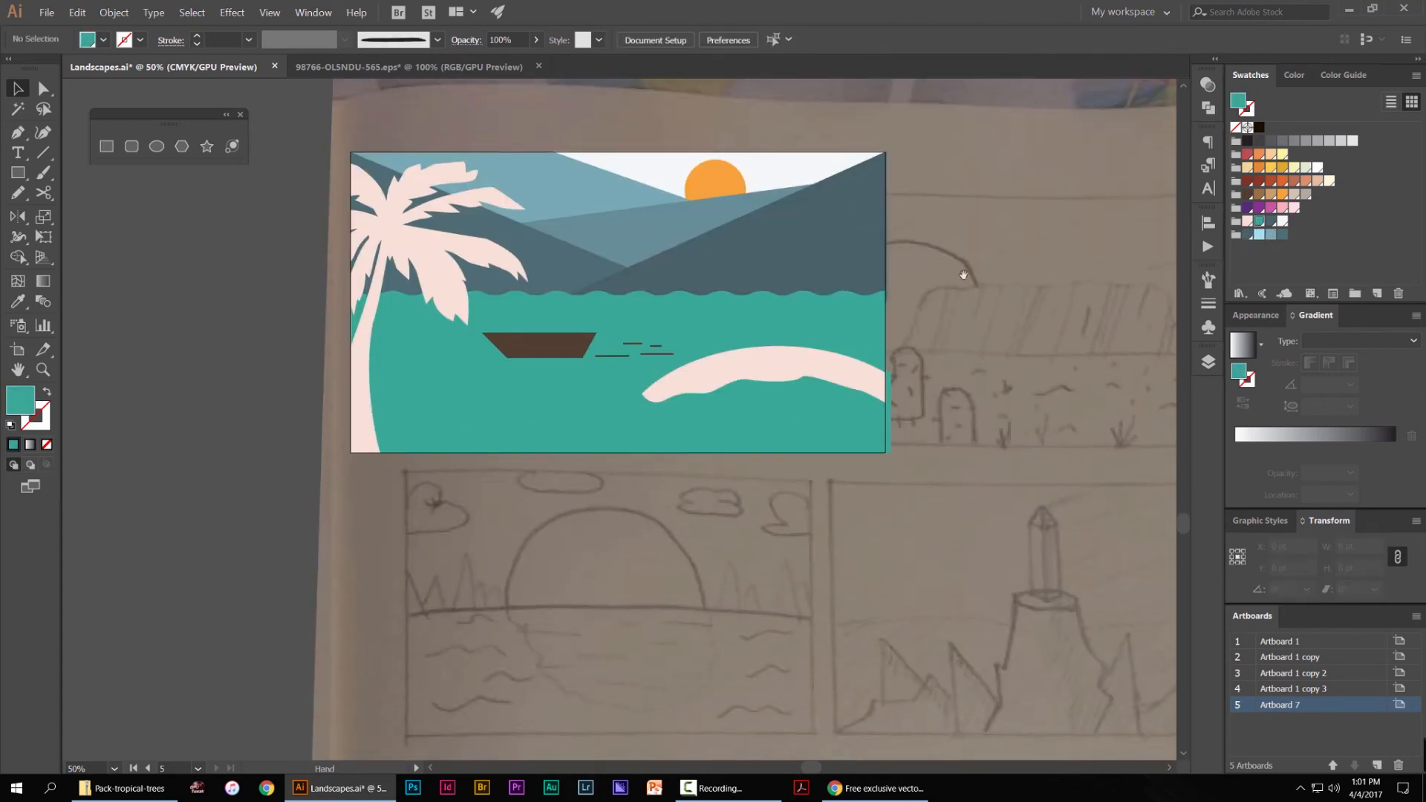
Move the wave body back against the artboard's right edge and set its teal fill to a 70% tint
scroll(752, 382, "up", 2)
left_click(712, 435)
left_click_drag(706, 437, 583, 481)
scroll(691, 439, "up", 3)
scroll(582, 481, "down", 4)
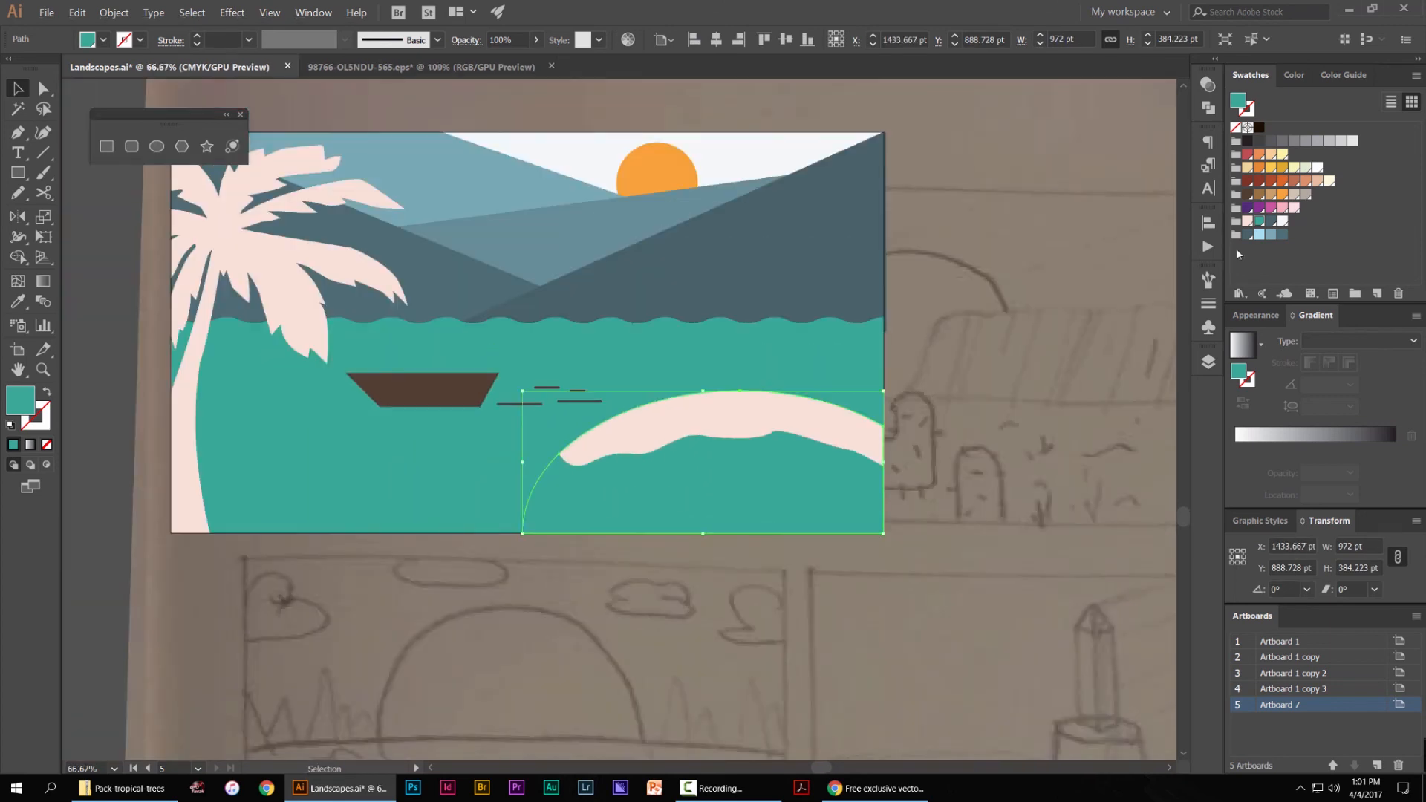
left_click(1293, 82)
left_click_drag(1369, 106, 1344, 107)
left_click(1044, 248)
scroll(1044, 248, "down", 3)
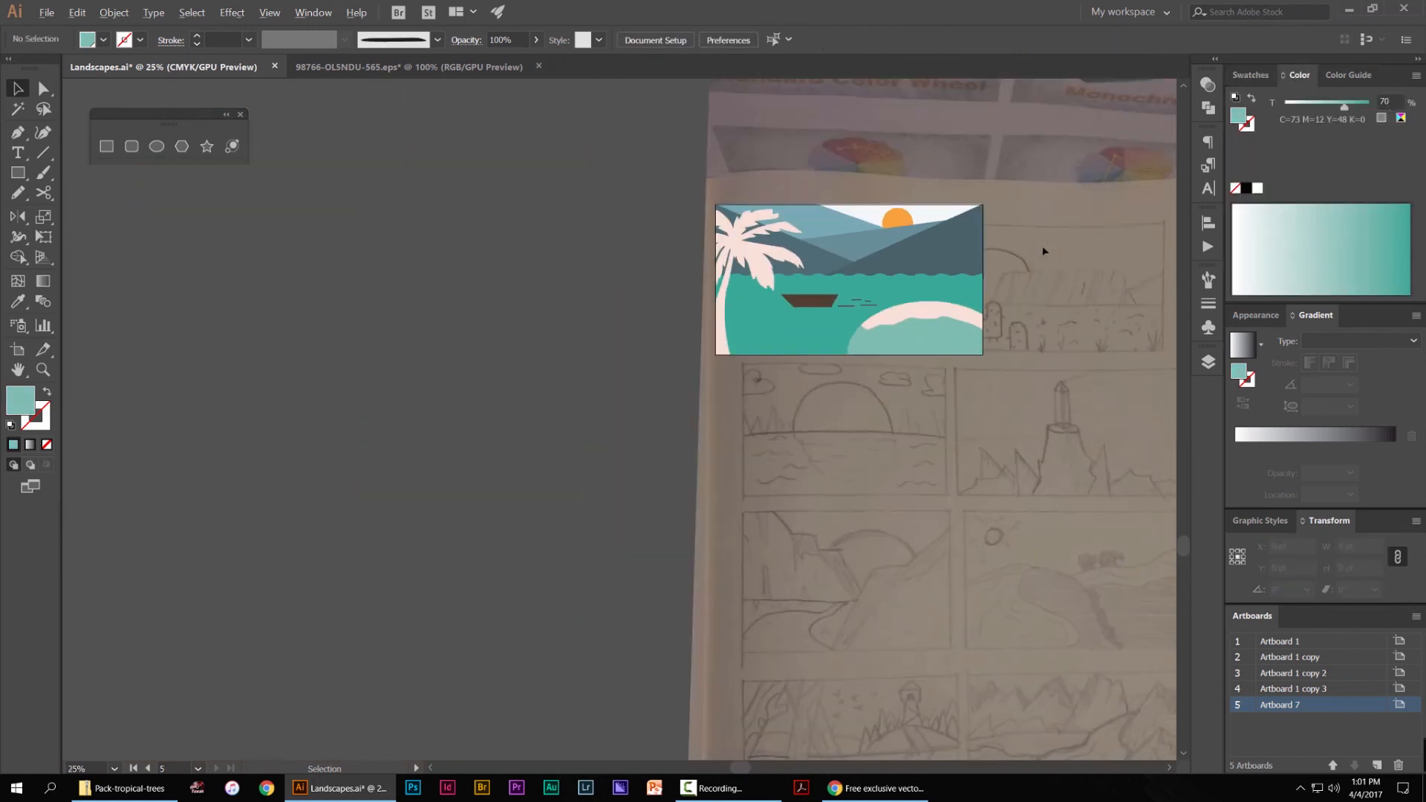
Fill the palm tree group with the dark slate blue swatch of the blue colour group
left_click_drag(1040, 210, 987, 229)
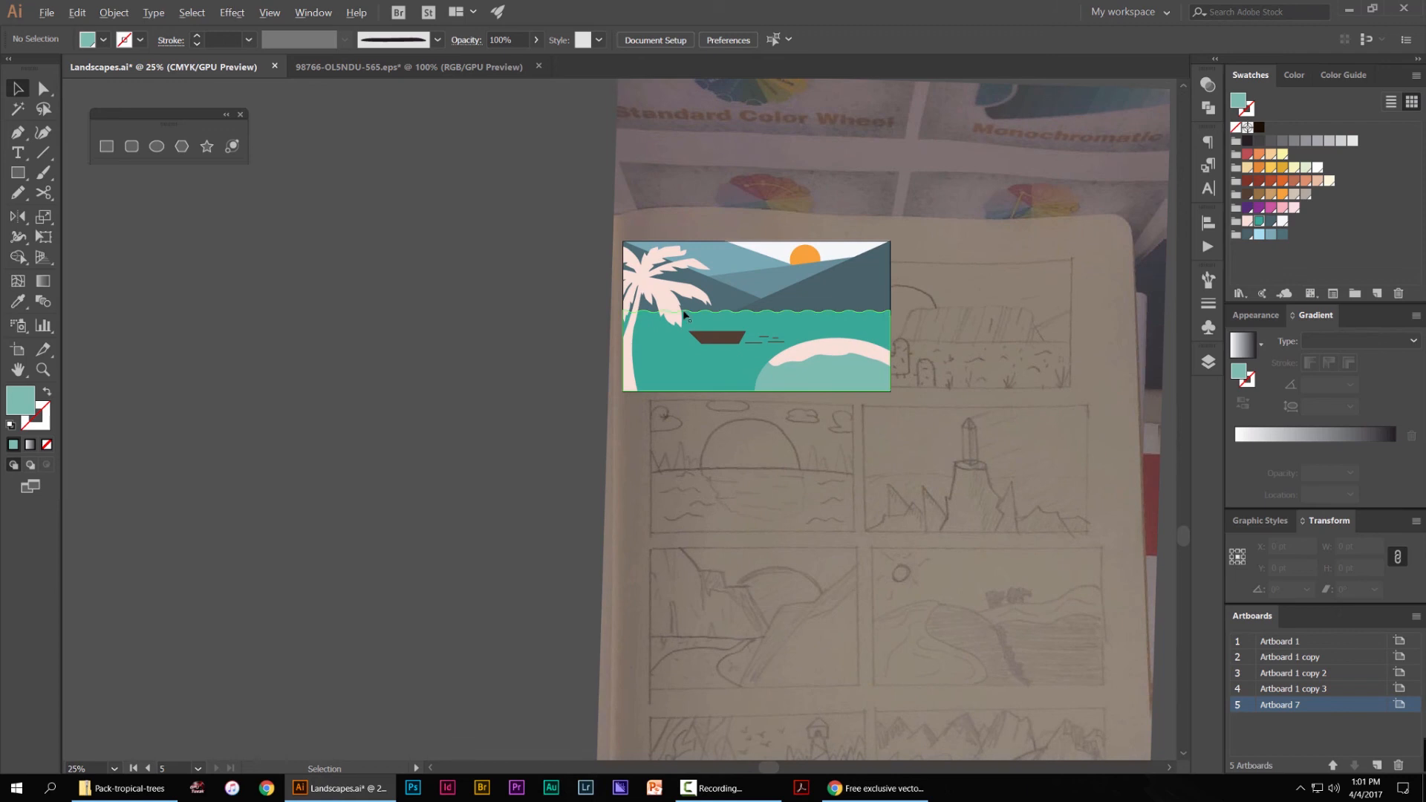
scroll(672, 303, "up", 2)
left_click(675, 286)
left_click_drag(736, 273, 517, 322)
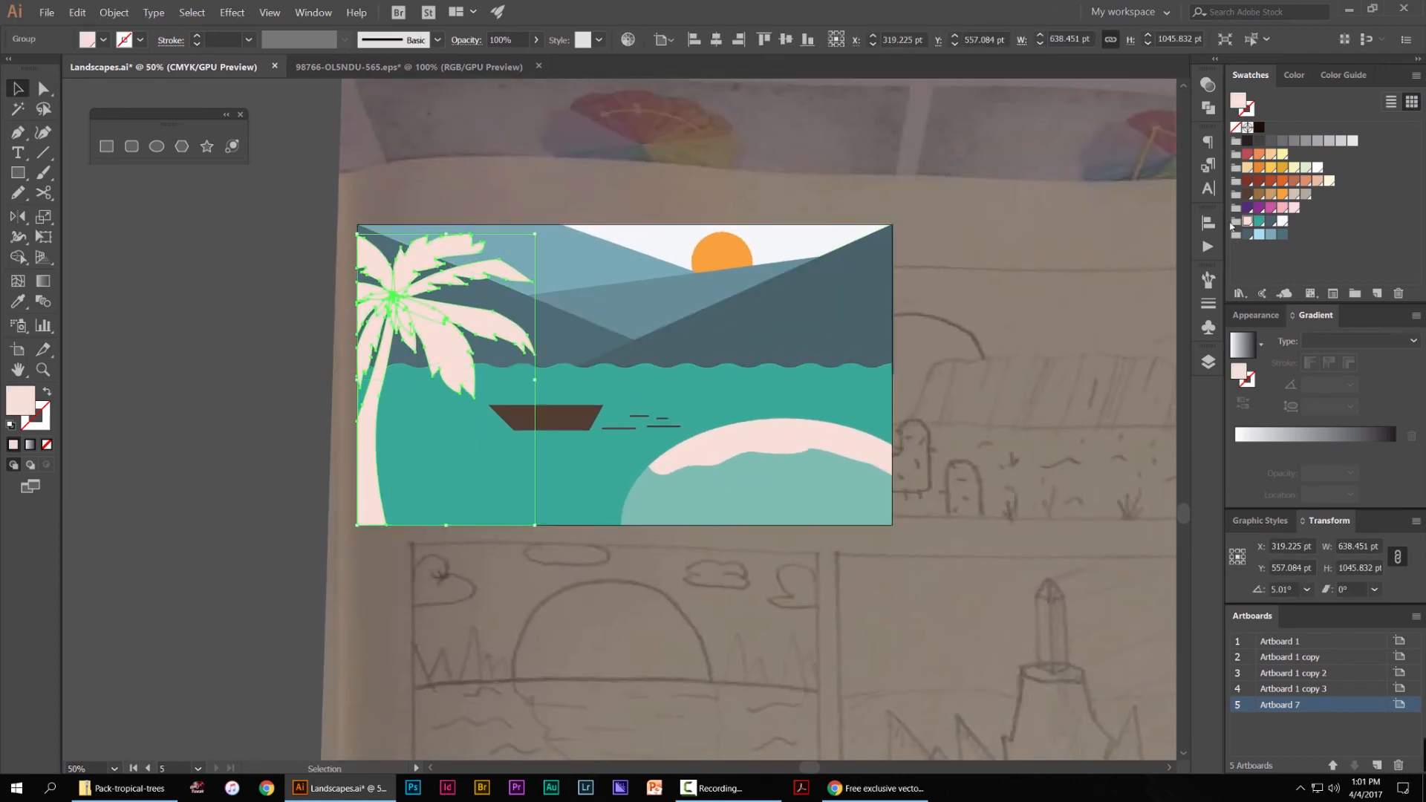
left_click(1272, 222)
left_click(1281, 236)
left_click(1249, 235)
left_click(958, 245)
key("ctrl+z")
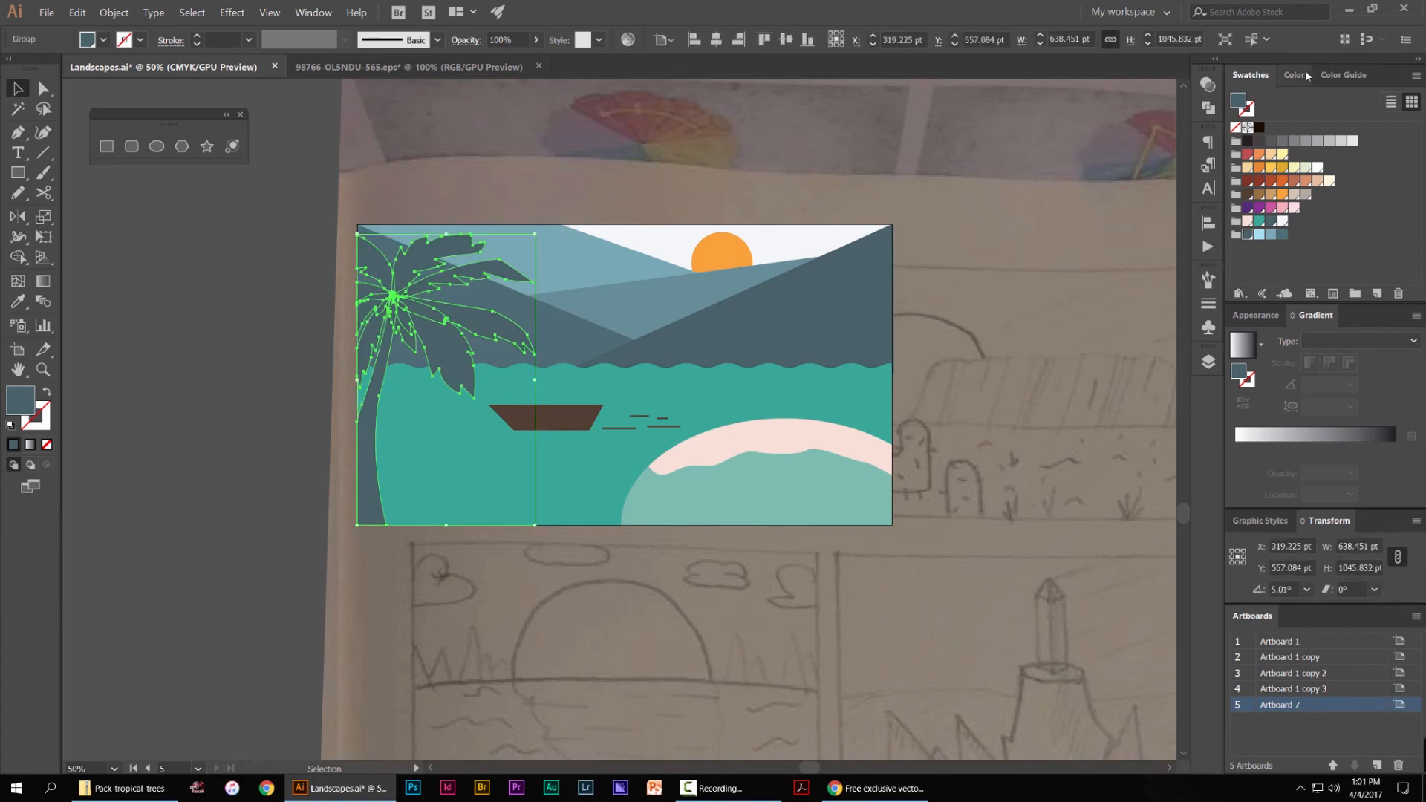
Switch the palm tree's fill to CMYK sliders and set its black (K) value to 60%
left_click(1298, 75)
left_click(1340, 76)
left_click(1310, 77)
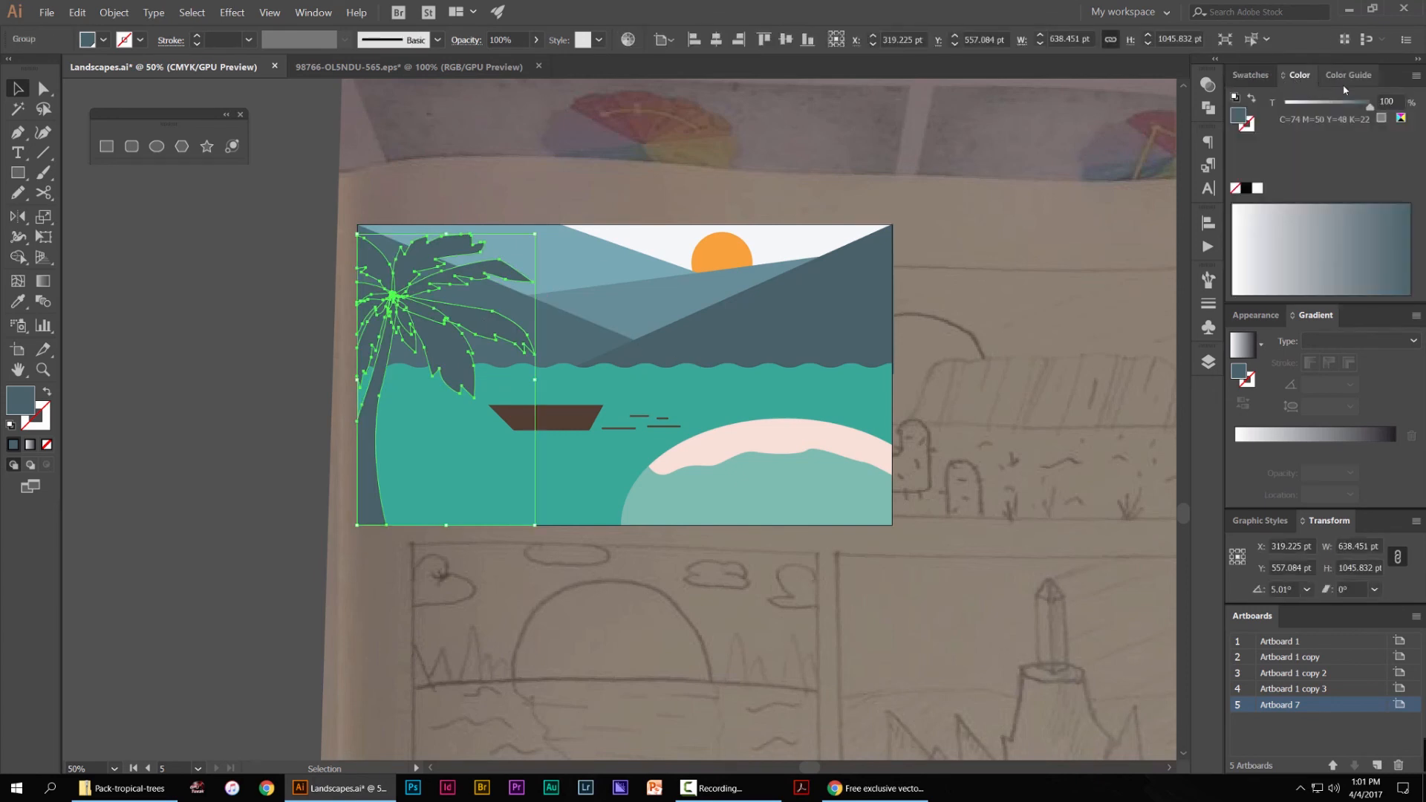
left_click(1415, 75)
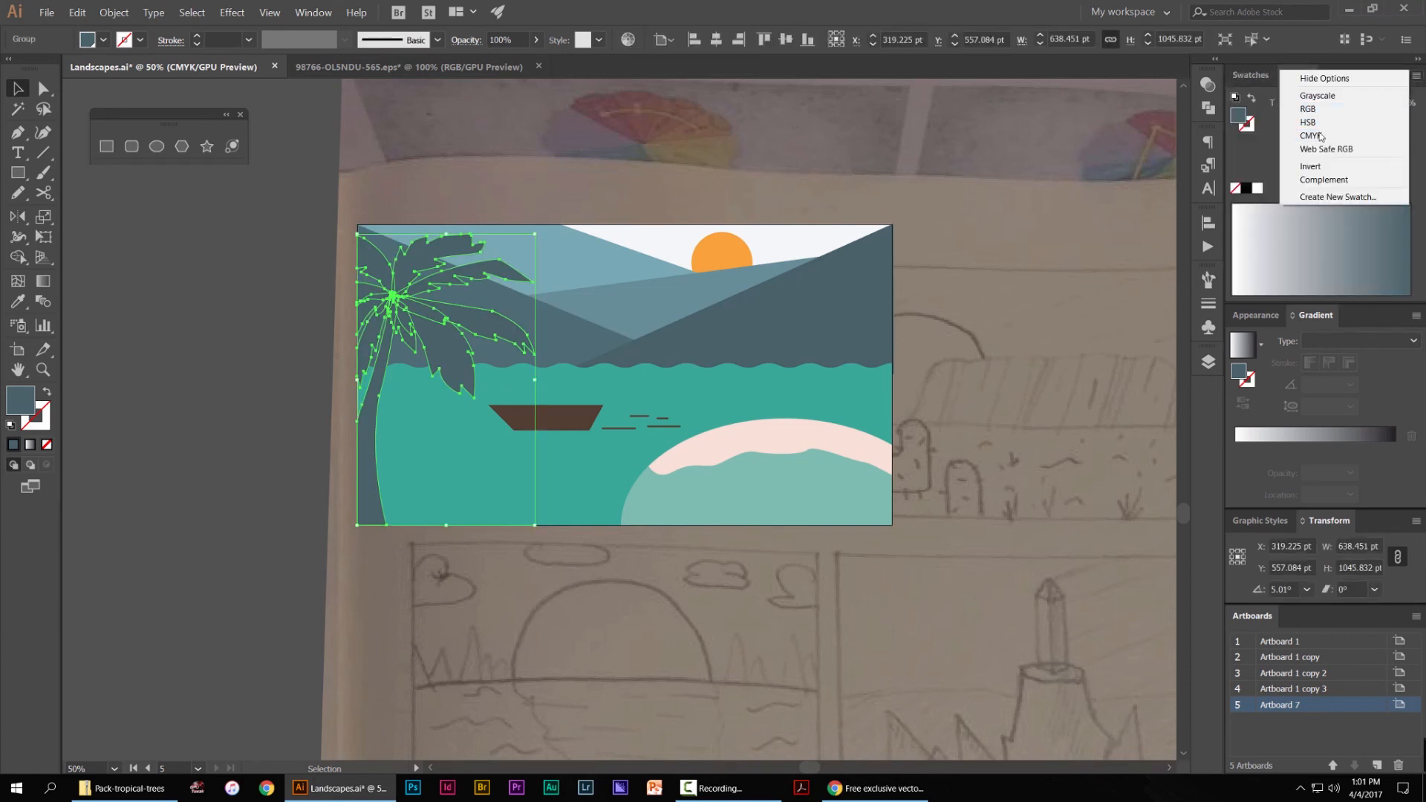
left_click(1310, 135)
left_click(1417, 76)
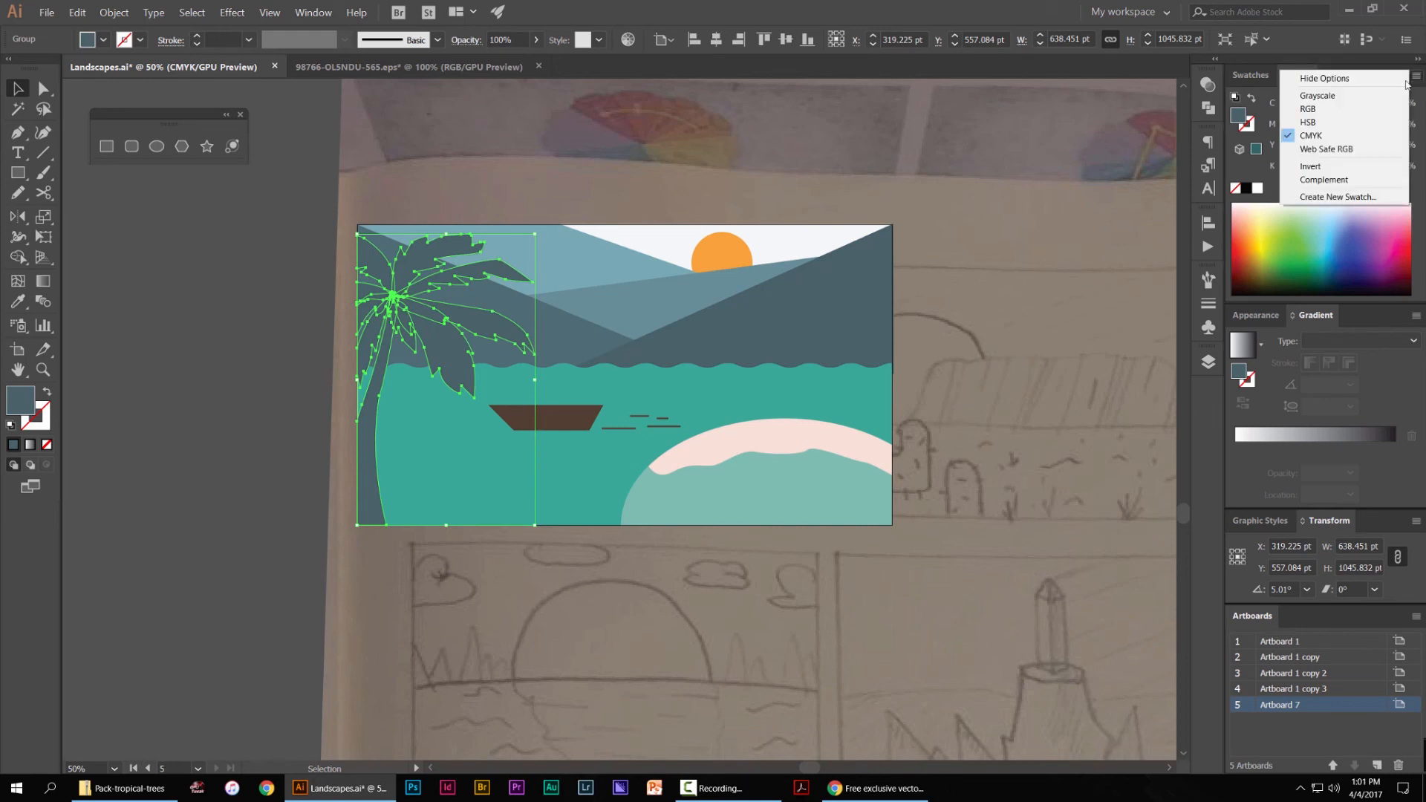
left_click(1415, 76)
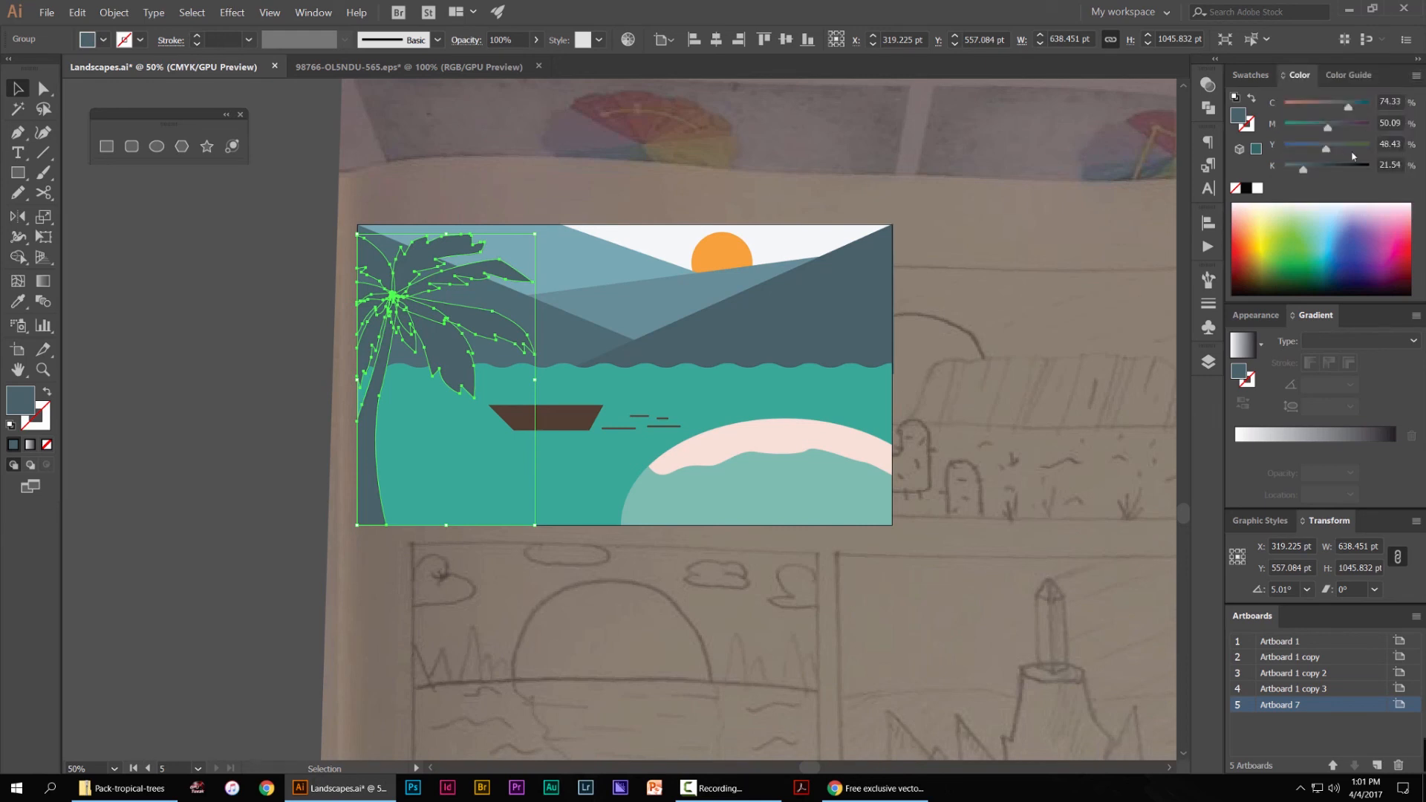
type("70")
key("Return")
left_click(1019, 339)
scroll(1019, 340, "down", 1, "alt")
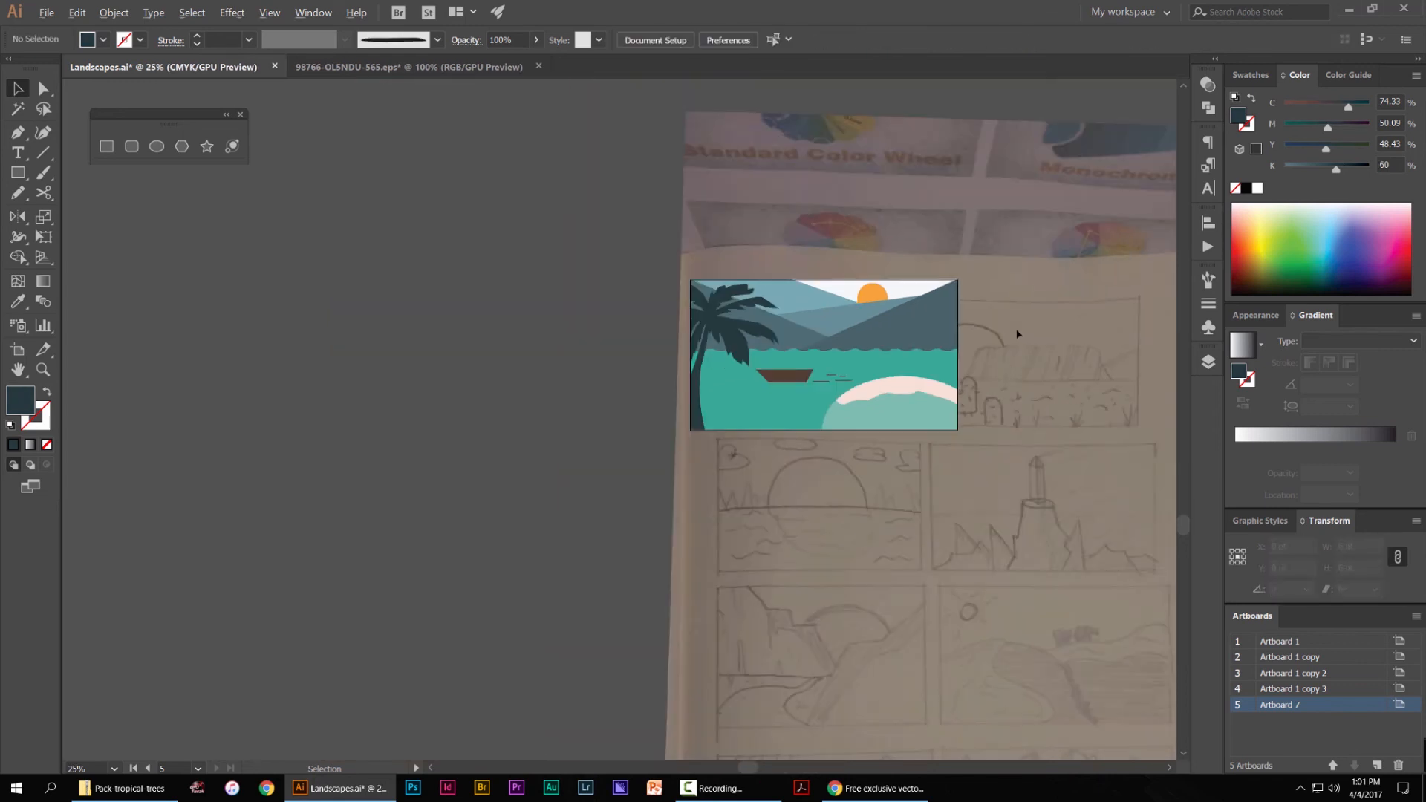
Examine the recoloured landscape with its darkened palm, both close up and from a distance
scroll(1021, 320, "up", 2, "alt")
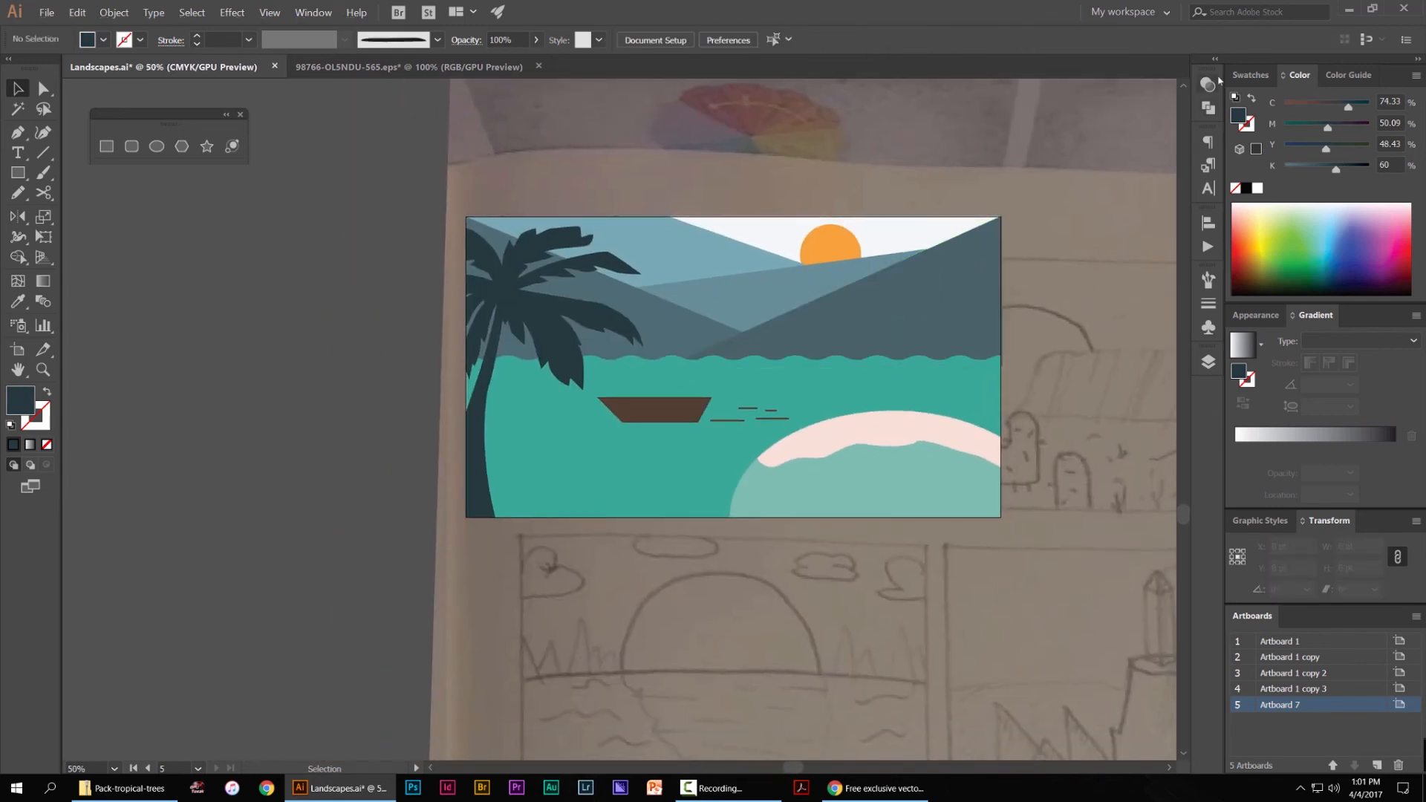
left_click_drag(1043, 180, 903, 184)
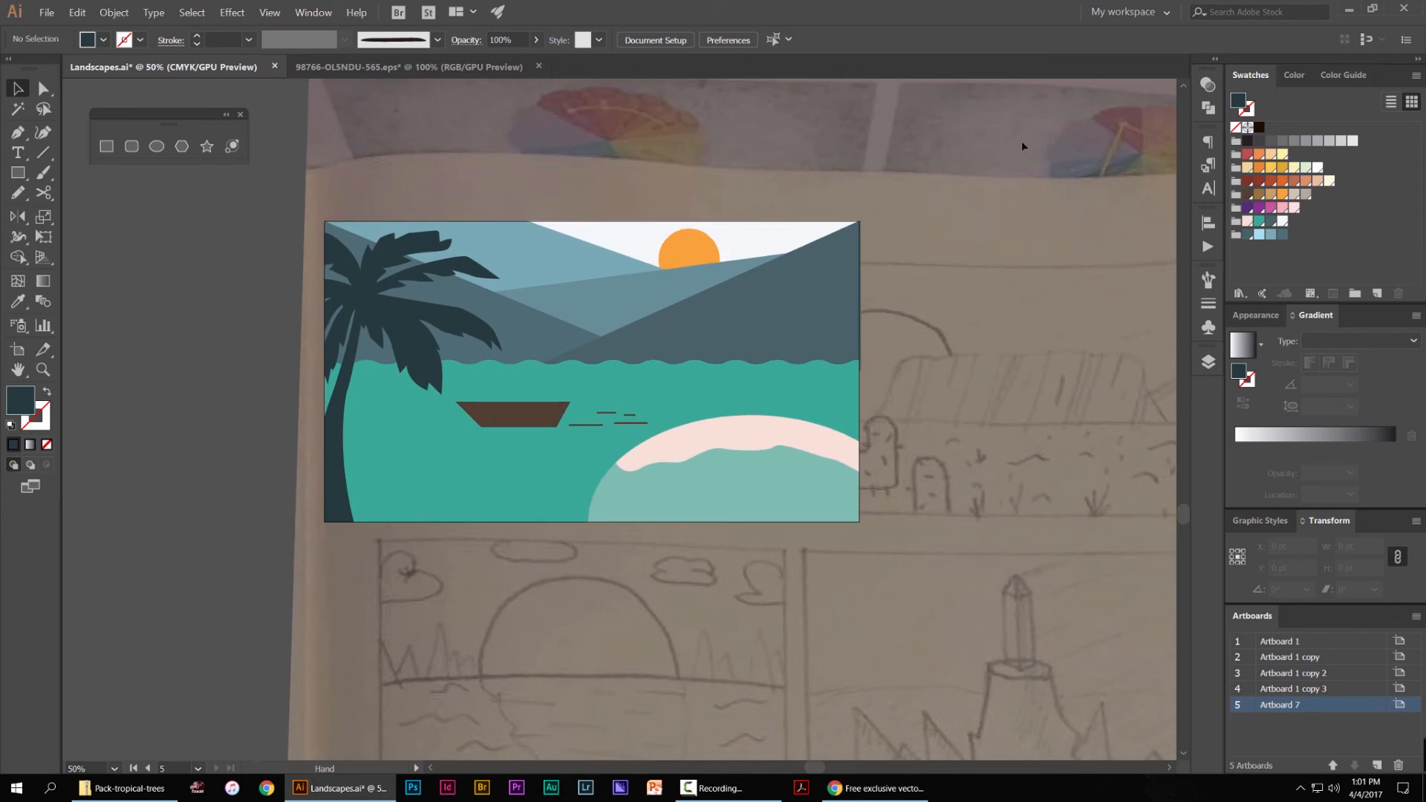
scroll(1022, 146, "down", 1, "alt")
left_click_drag(965, 142, 854, 211)
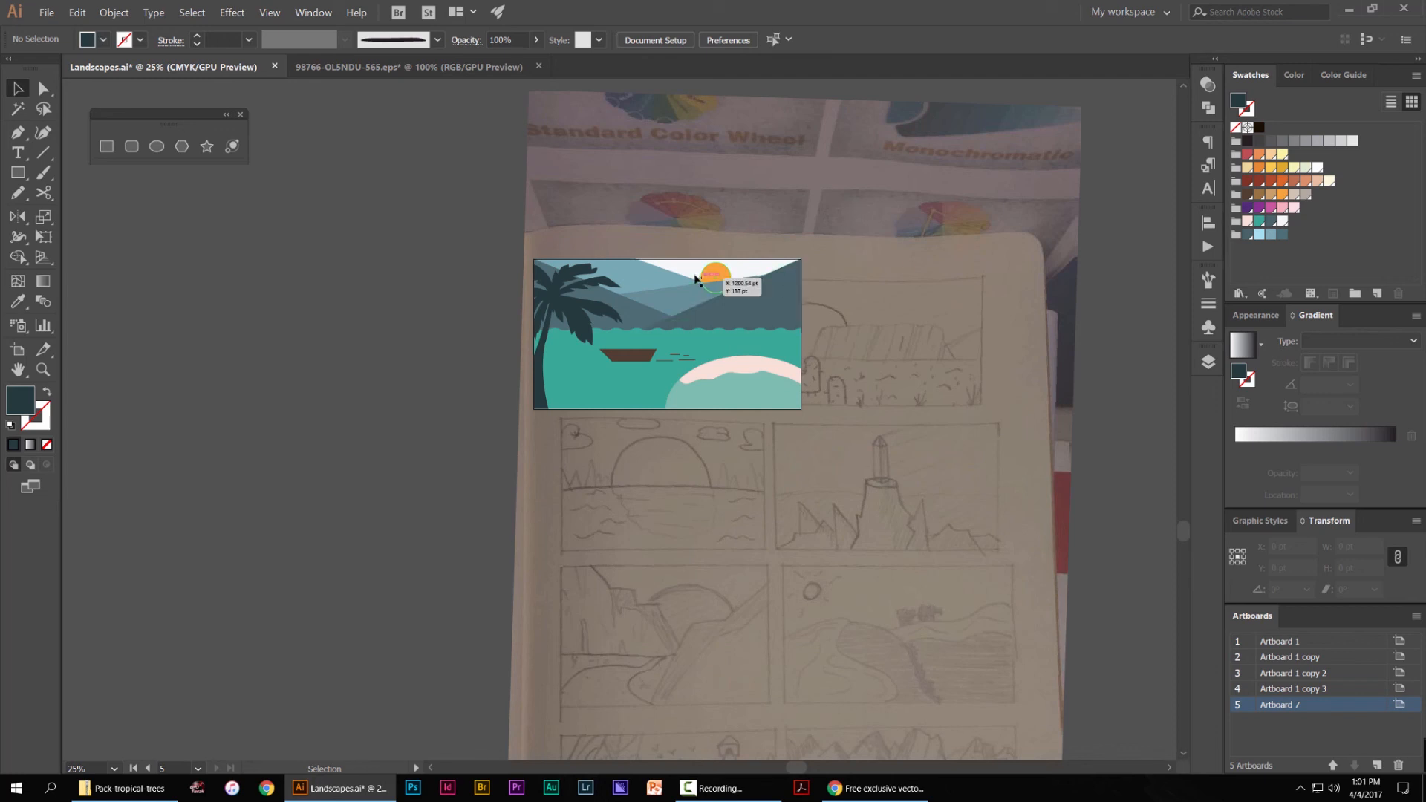
scroll(696, 280, "up", 4, "alt")
scroll(713, 288, "down", 3, "alt")
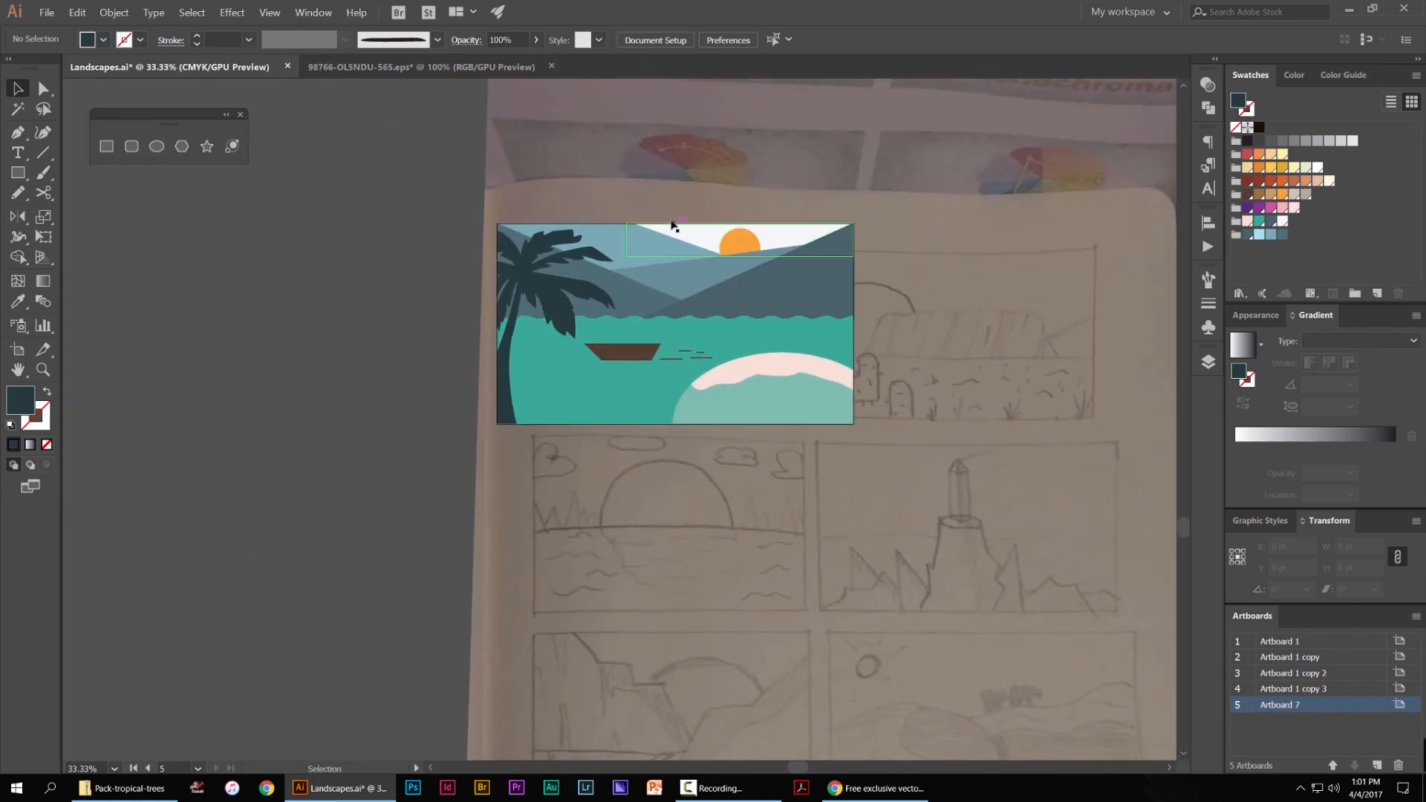
scroll(673, 225, "down", 2, "alt")
scroll(734, 221, "up", 1, "alt")
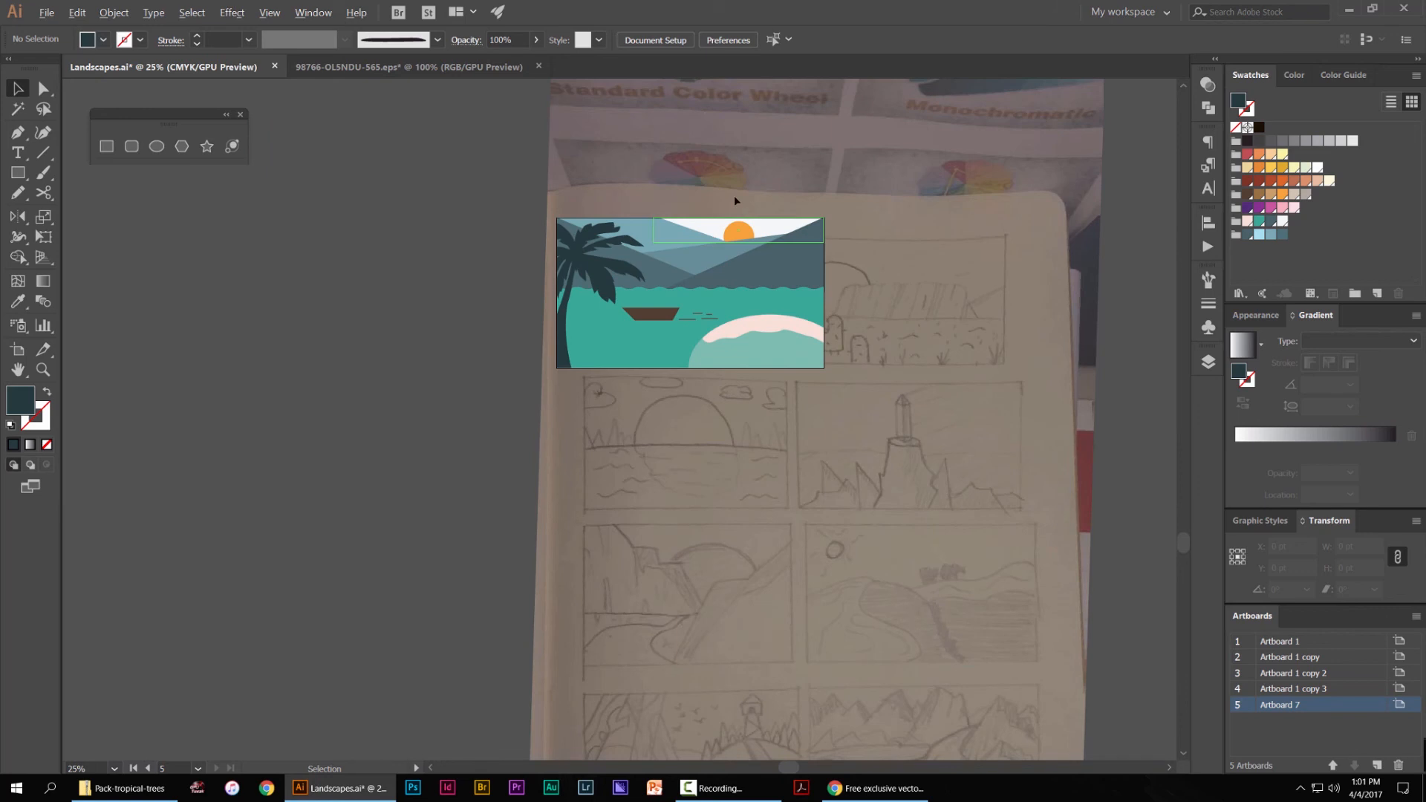
Compare the recoloured beach landscape with the earlier teal version beside the desert artwork
left_click_drag(735, 198, 794, 372)
left_click_drag(789, 298, 786, 363)
scroll(716, 266, "up", 3, "alt")
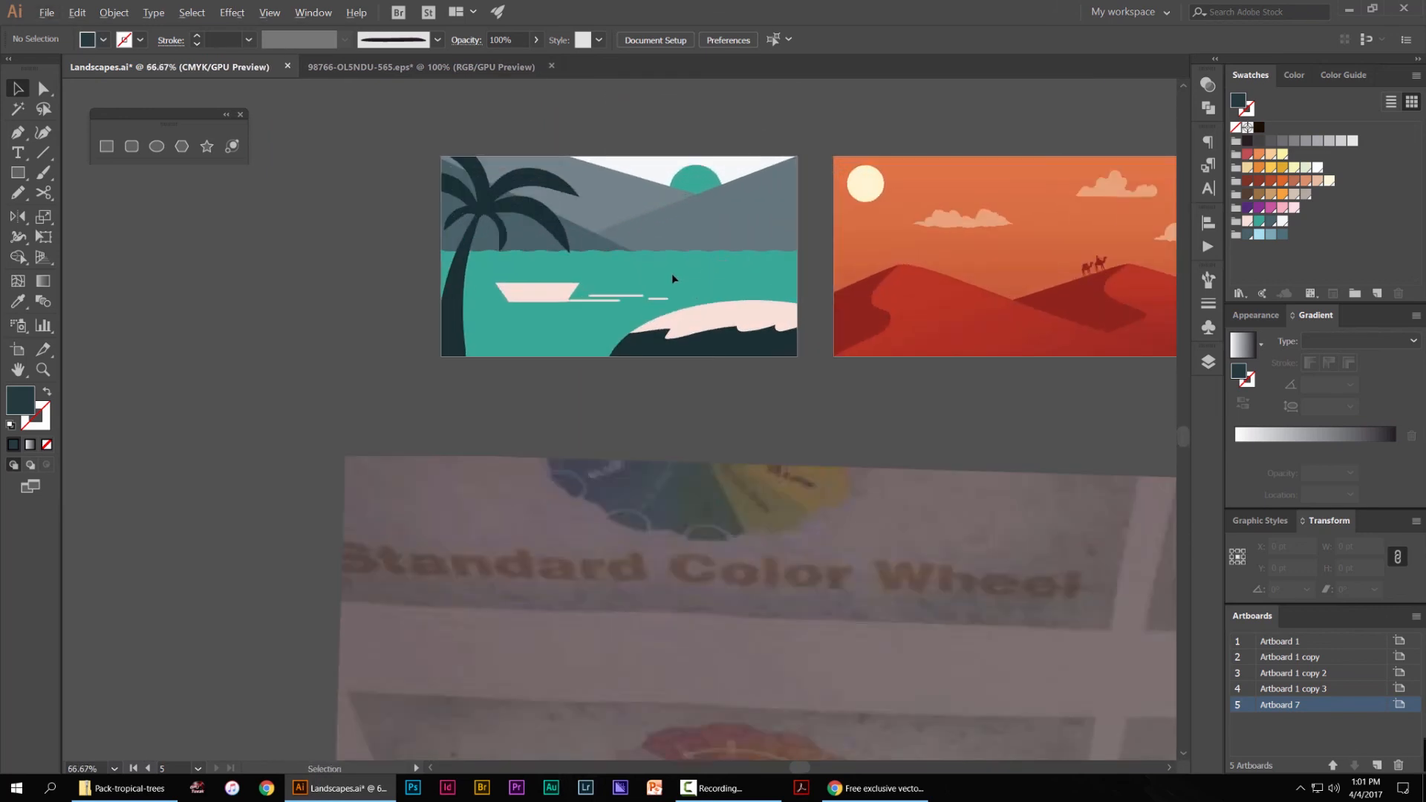
left_click_drag(654, 282, 682, 337)
scroll(682, 337, "down", 2, "alt")
left_click_drag(805, 462, 739, 204)
scroll(738, 204, "down", 1, "alt")
left_click_drag(843, 297, 831, 195)
scroll(693, 243, "up", 1, "alt")
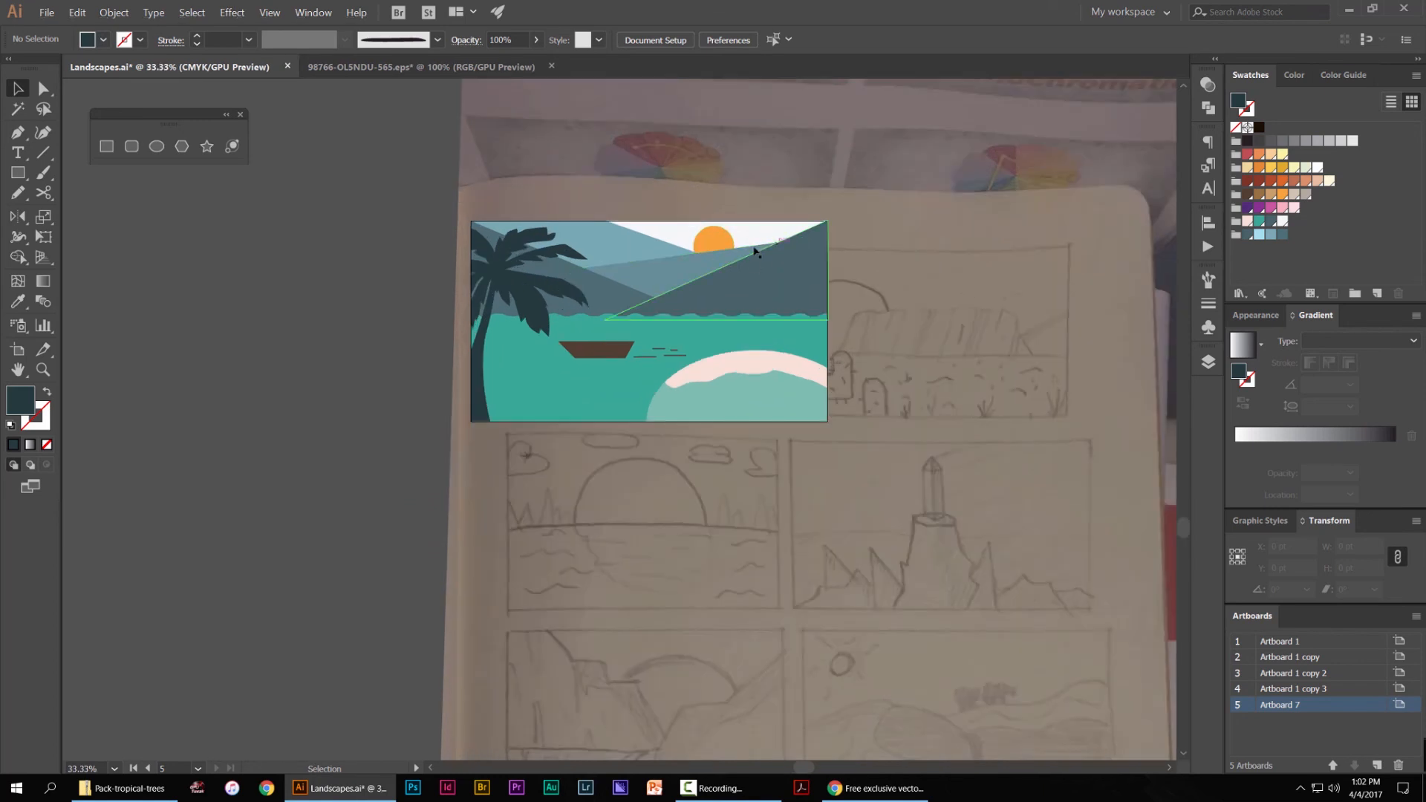
scroll(725, 229, "up", 3, "alt")
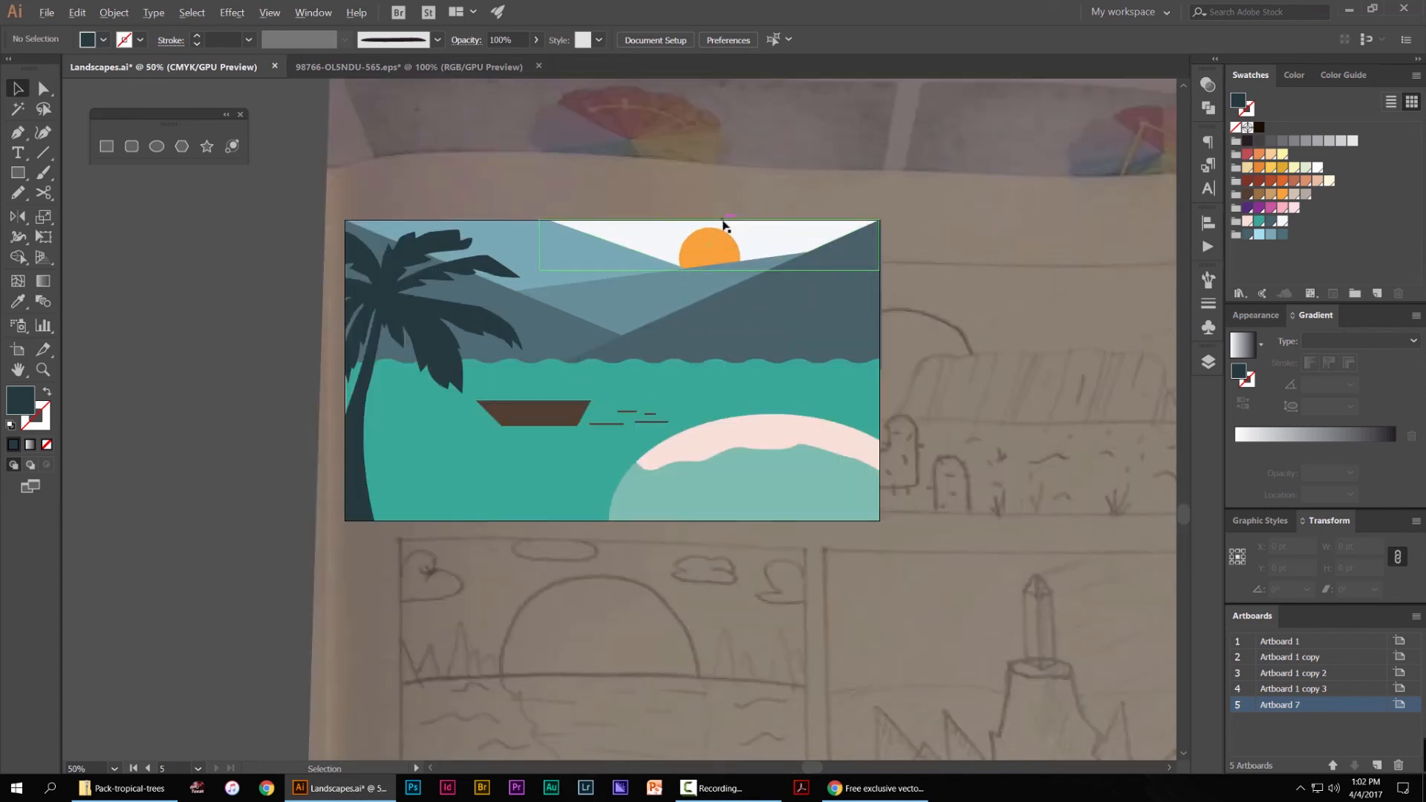